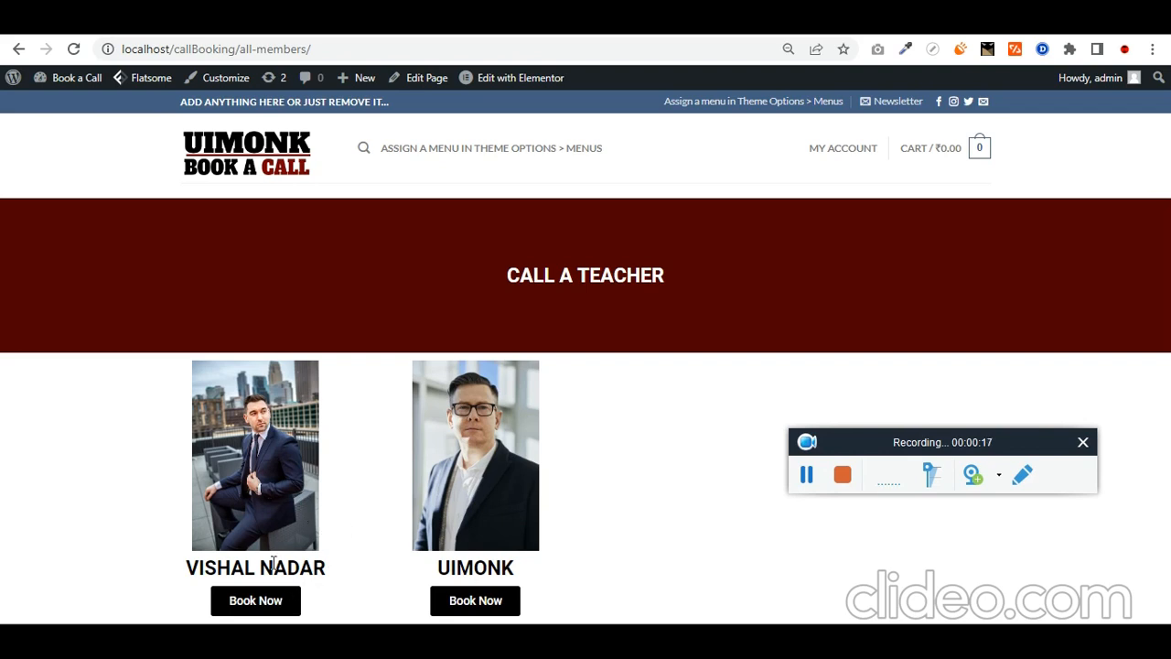
Step: Open the first member's booking profile and review its heading, description and list items
click(263, 608)
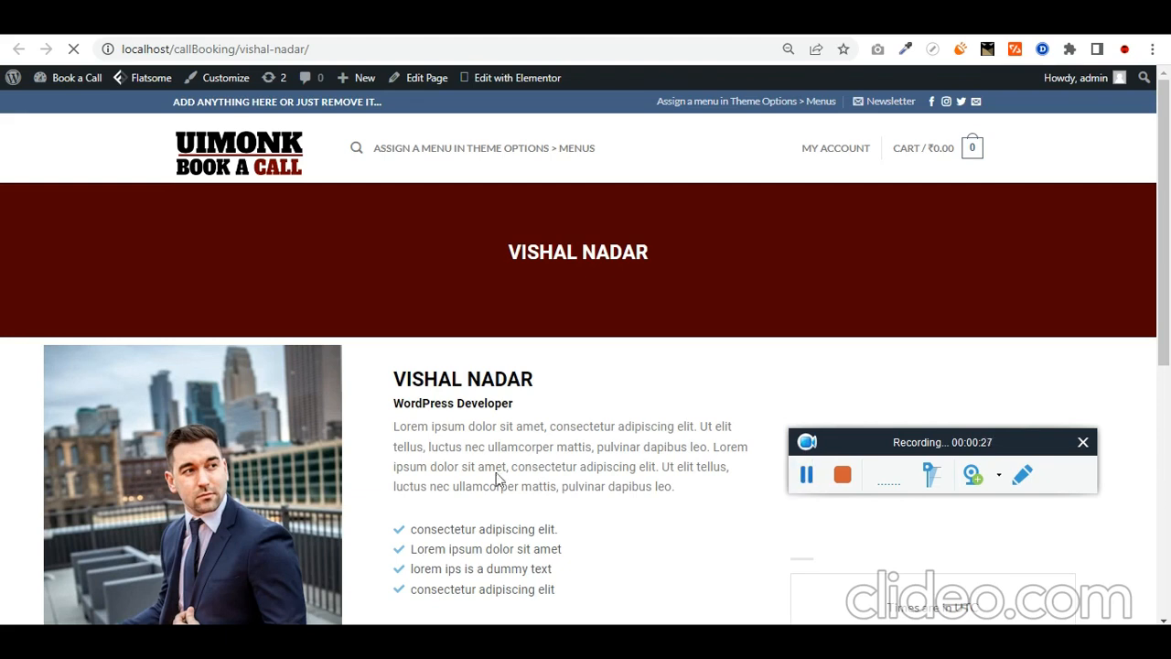
scroll(517, 474, down, 2)
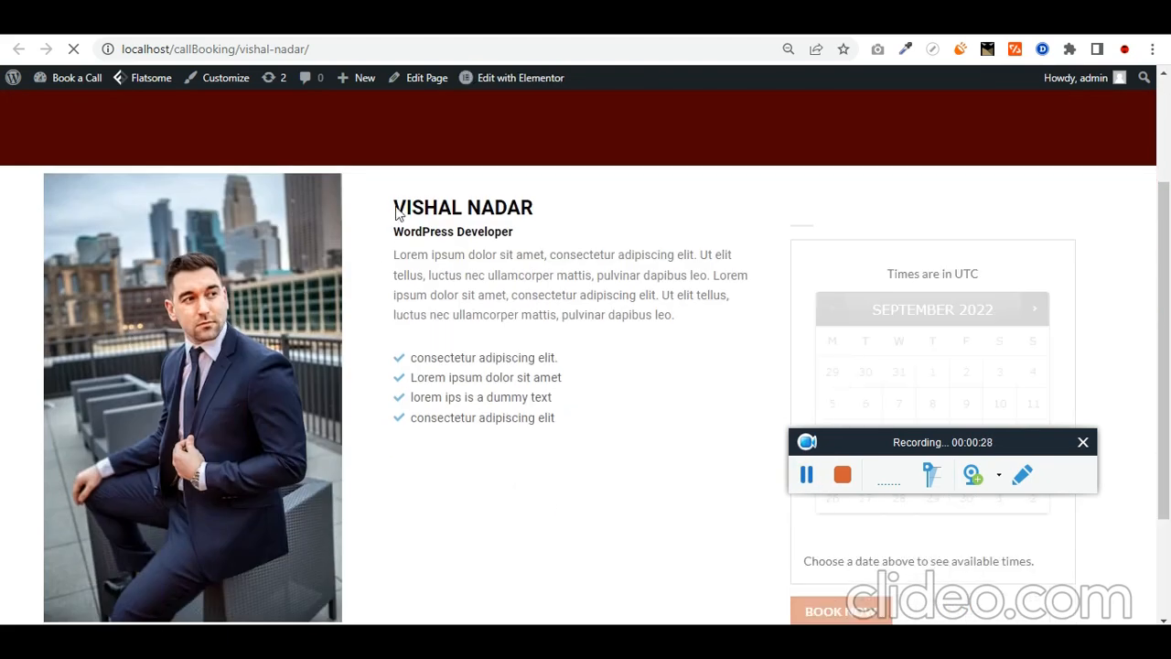
drag(395, 212, 604, 314)
drag(556, 420, 409, 362)
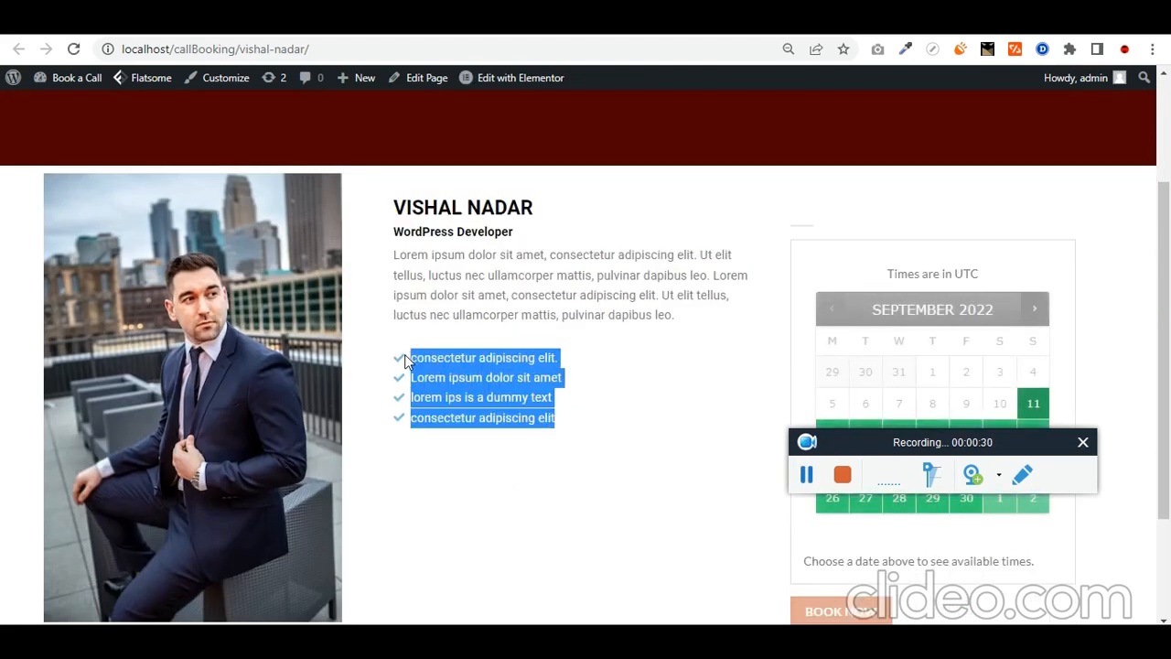
click(467, 441)
scroll(468, 441, down, 2)
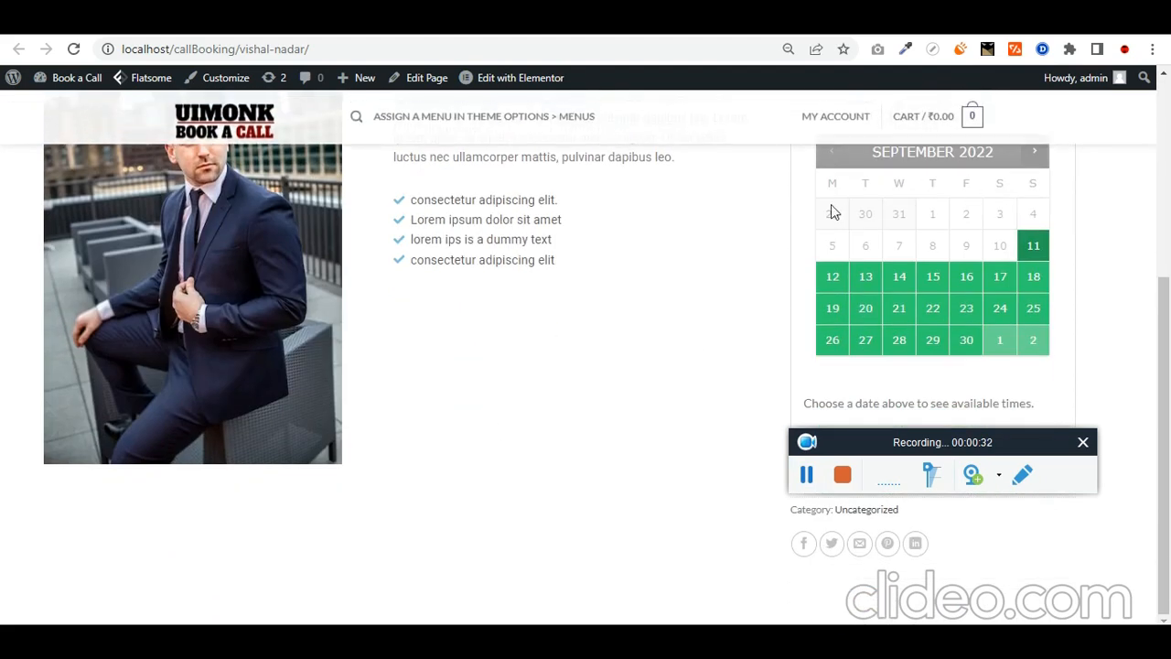
drag(902, 443, 434, 388)
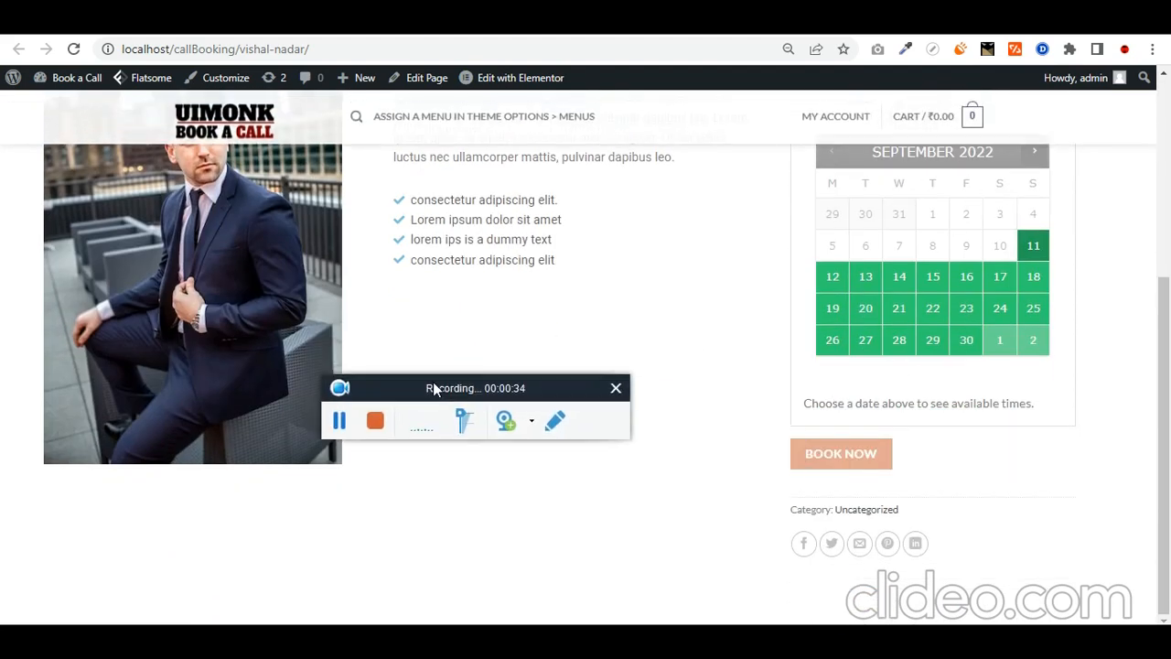
scroll(988, 225, up, 1)
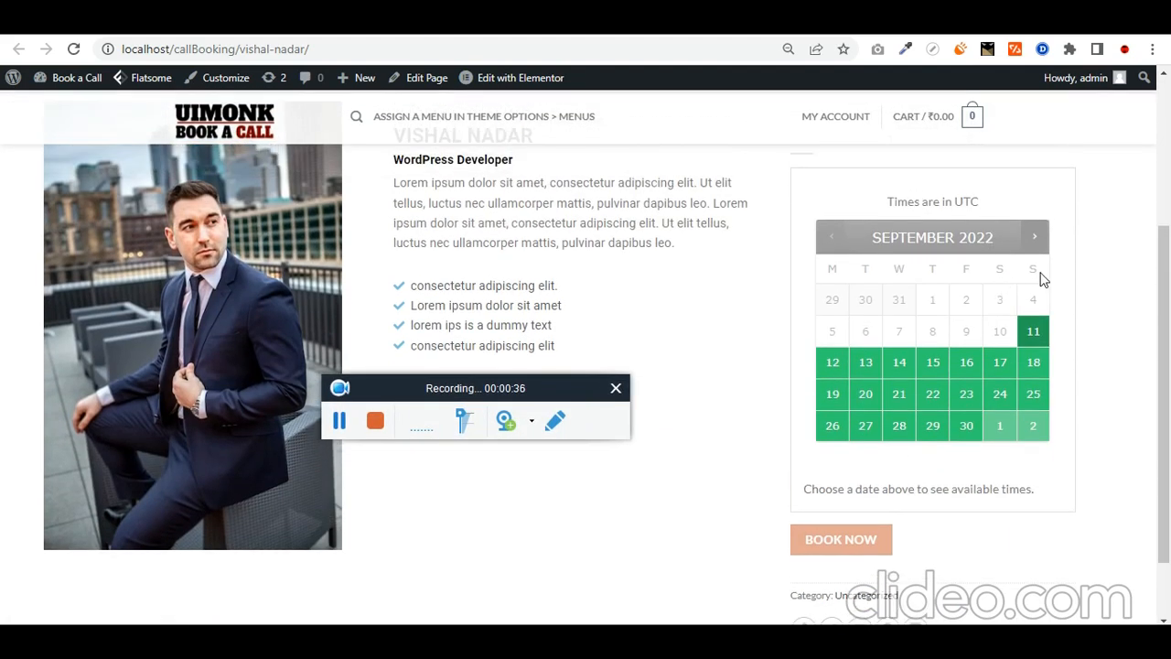
Step: Try 17 September, which shows no blocks available, then pick 12 September instead
click(1002, 362)
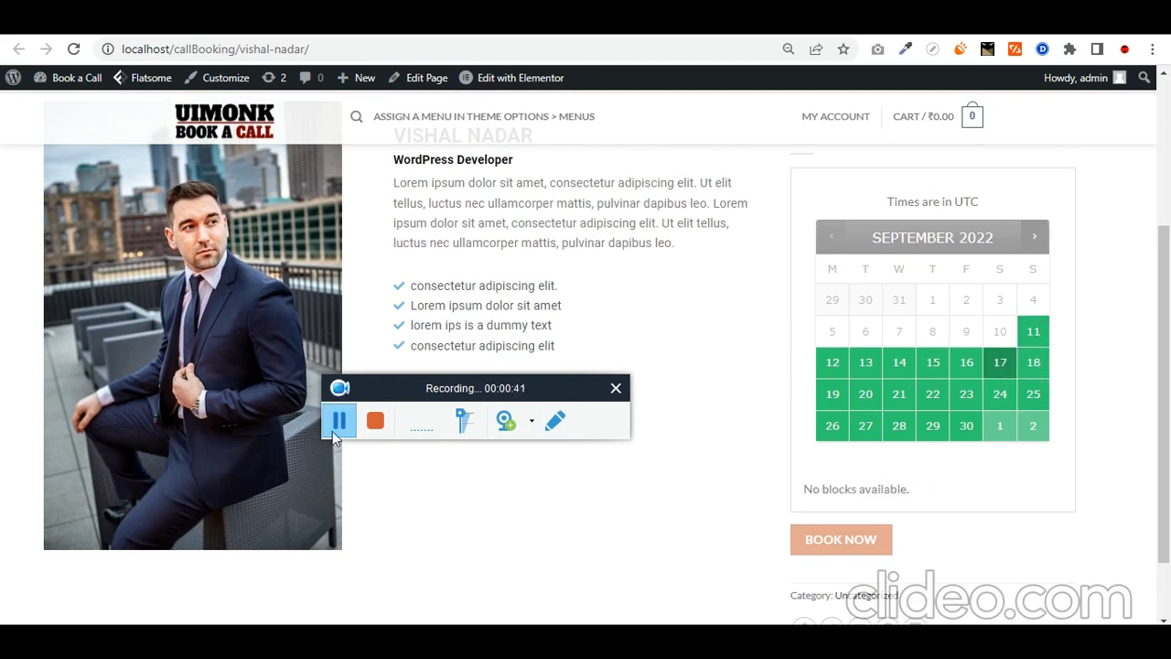
triple_click(837, 490)
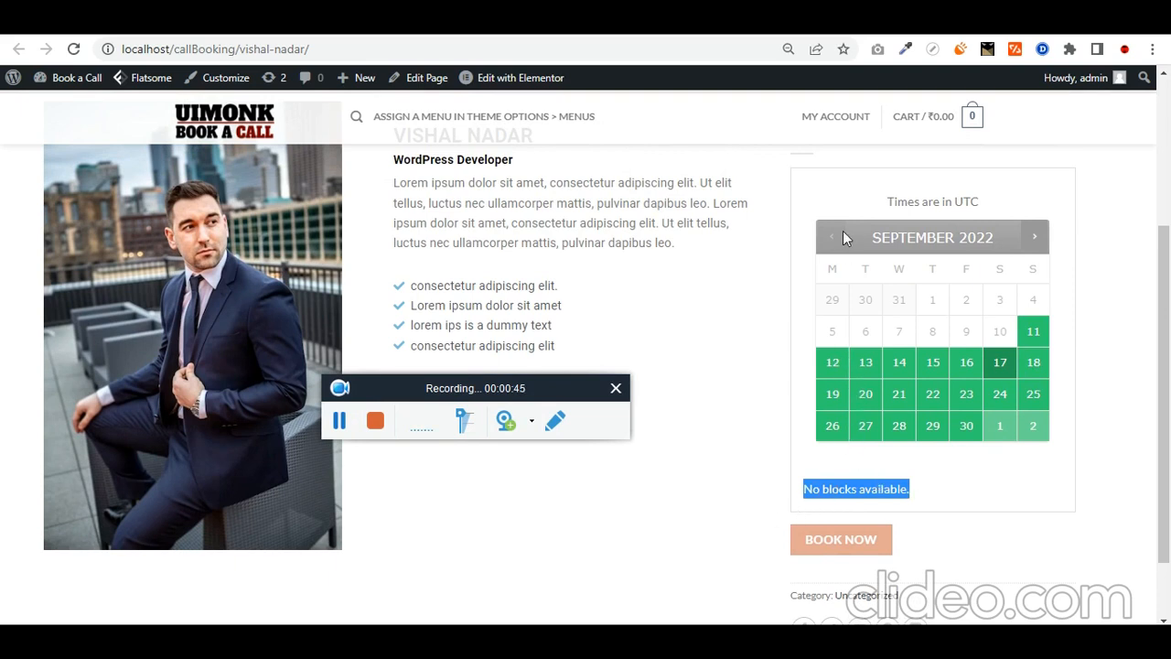
click(834, 363)
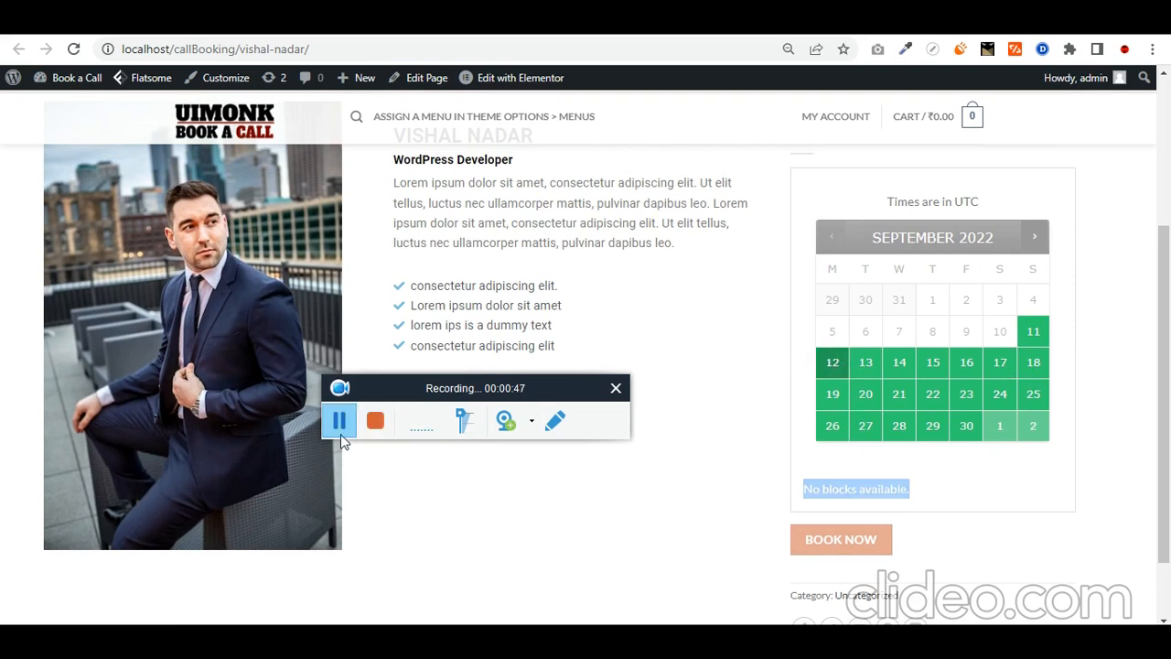
click(642, 501)
scroll(642, 501, down, 1)
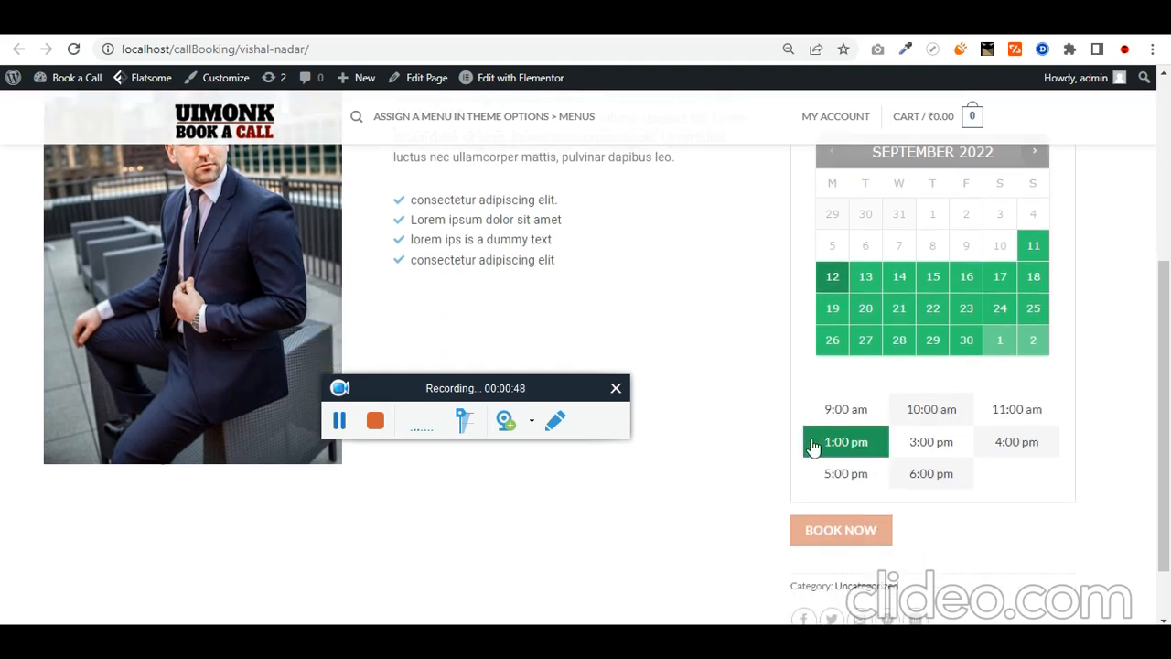
Step: Choose the 6:00 pm slot, note the ₹6,000.00 booking cost, and select the page address
click(927, 480)
scroll(595, 522, up, 1)
scroll(672, 545, down, 2)
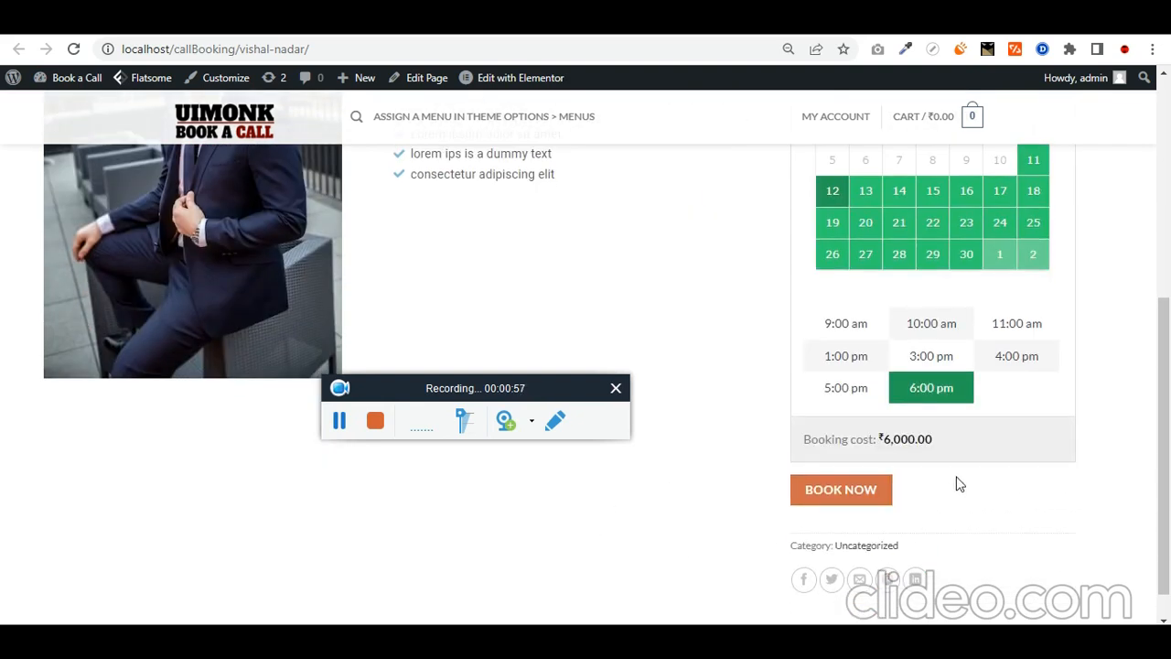
drag(975, 450, 805, 465)
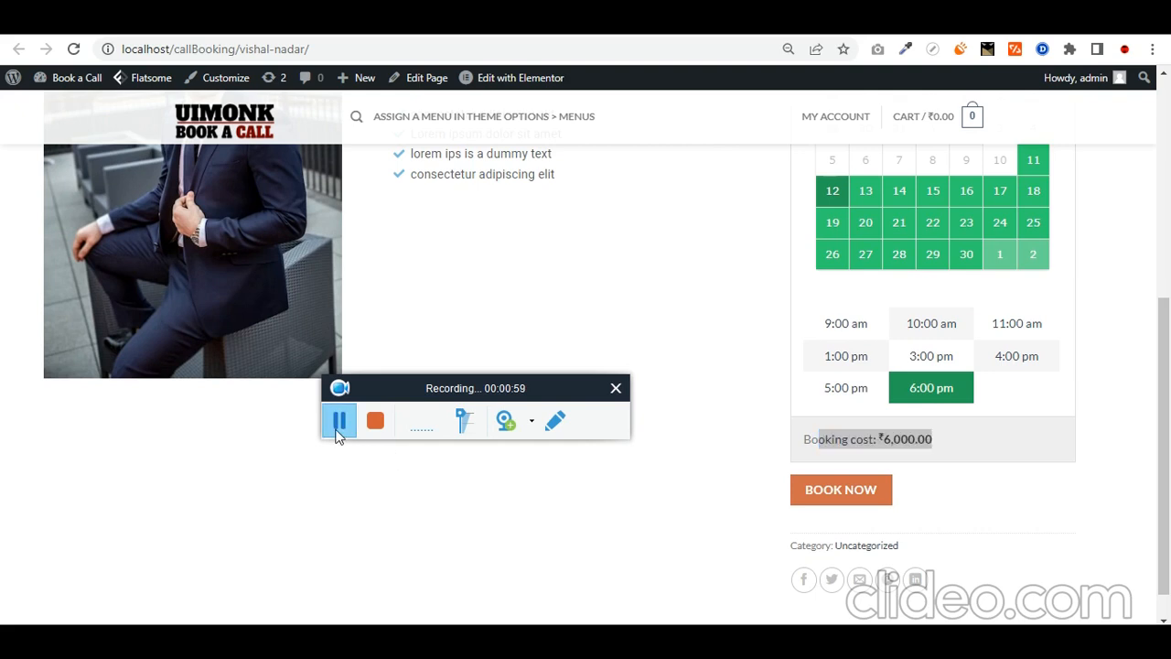
scroll(824, 517, up, 1)
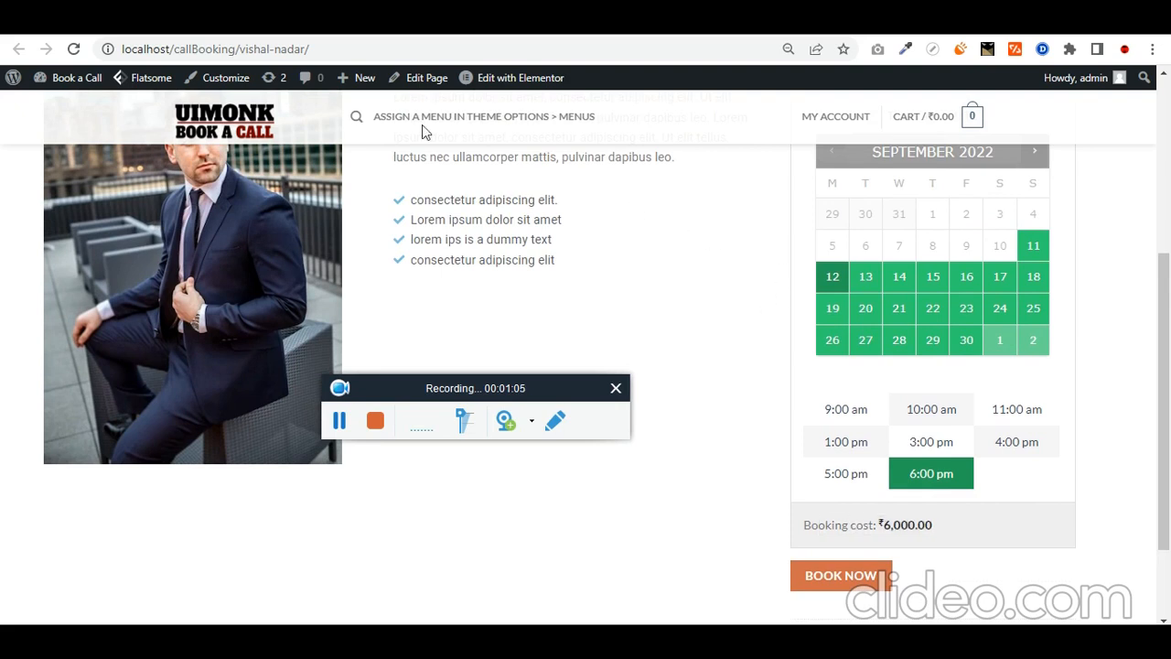
click(338, 58)
key(ctrl+c)
Step: Open an incognito window and load the copied profile page address in it
click(649, 208)
key(ctrl+shift+n)
key(ctrl+v)
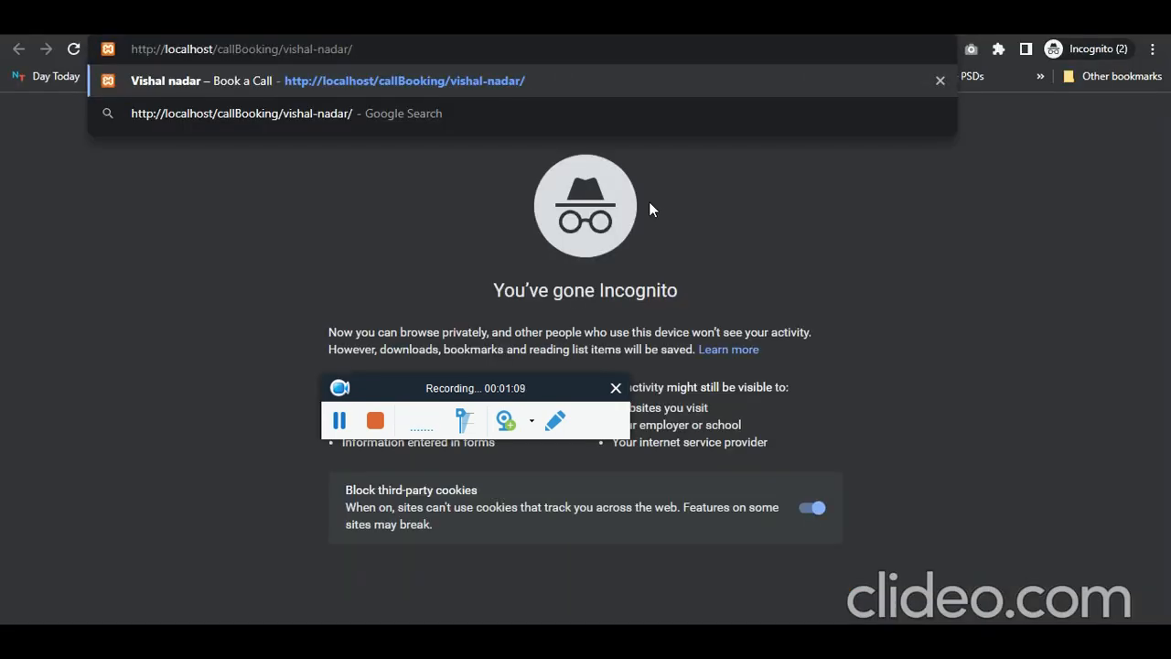
key(Return)
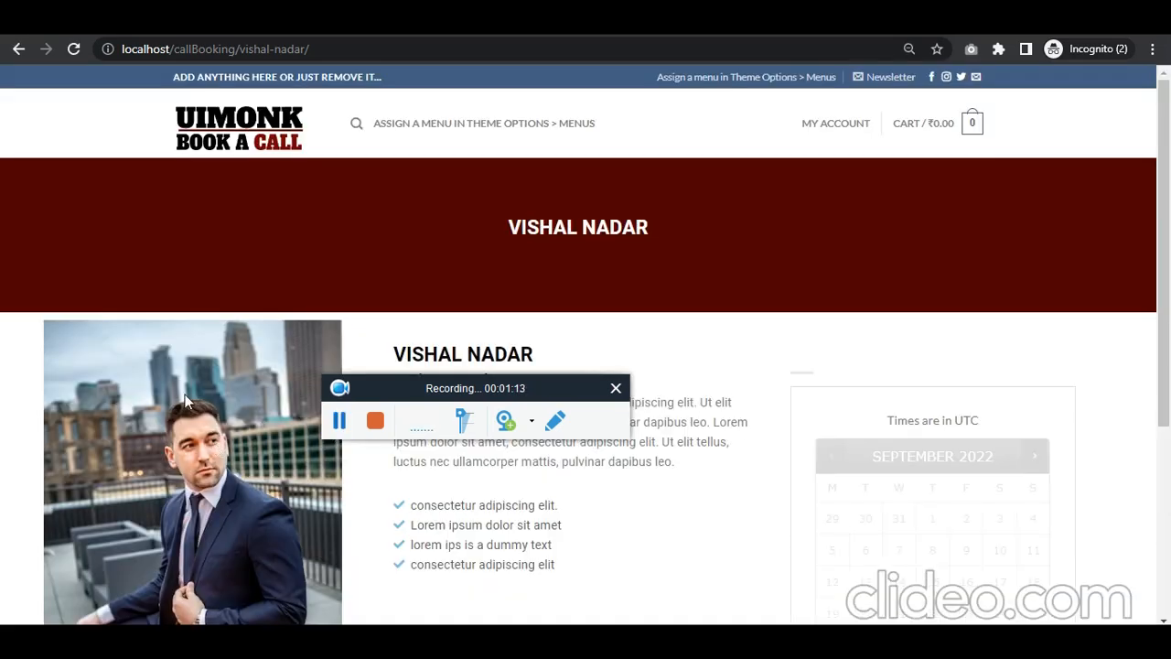
Step: Go to My Account and log out of the current customer account
scroll(220, 448, down, 2)
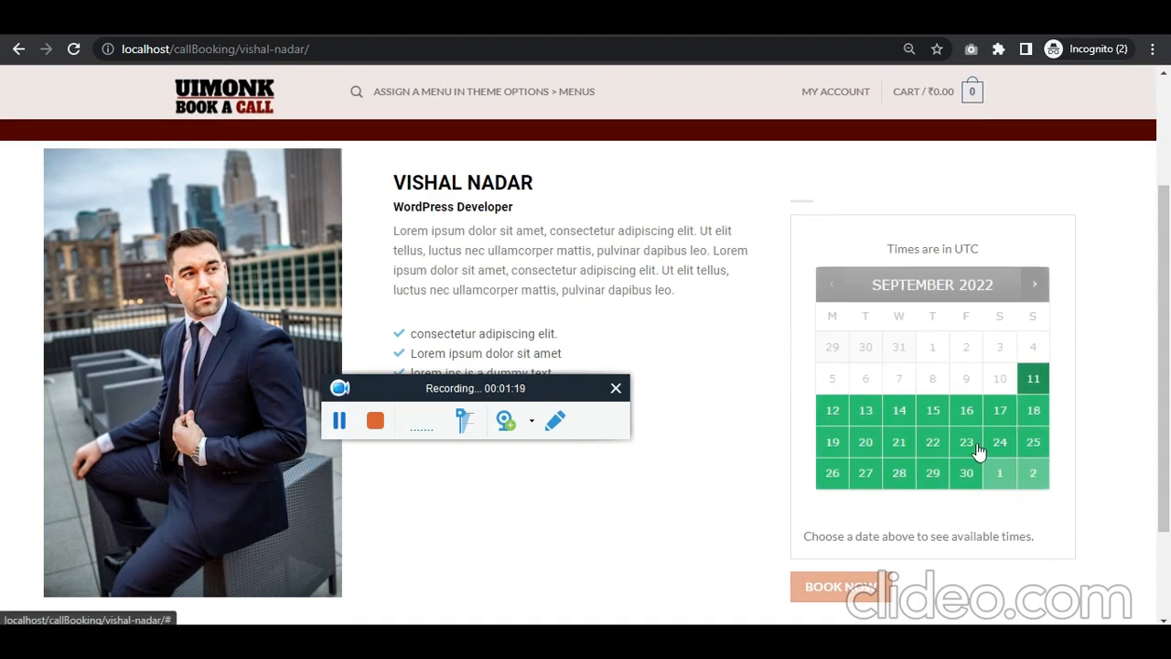
scroll(977, 449, up, 3)
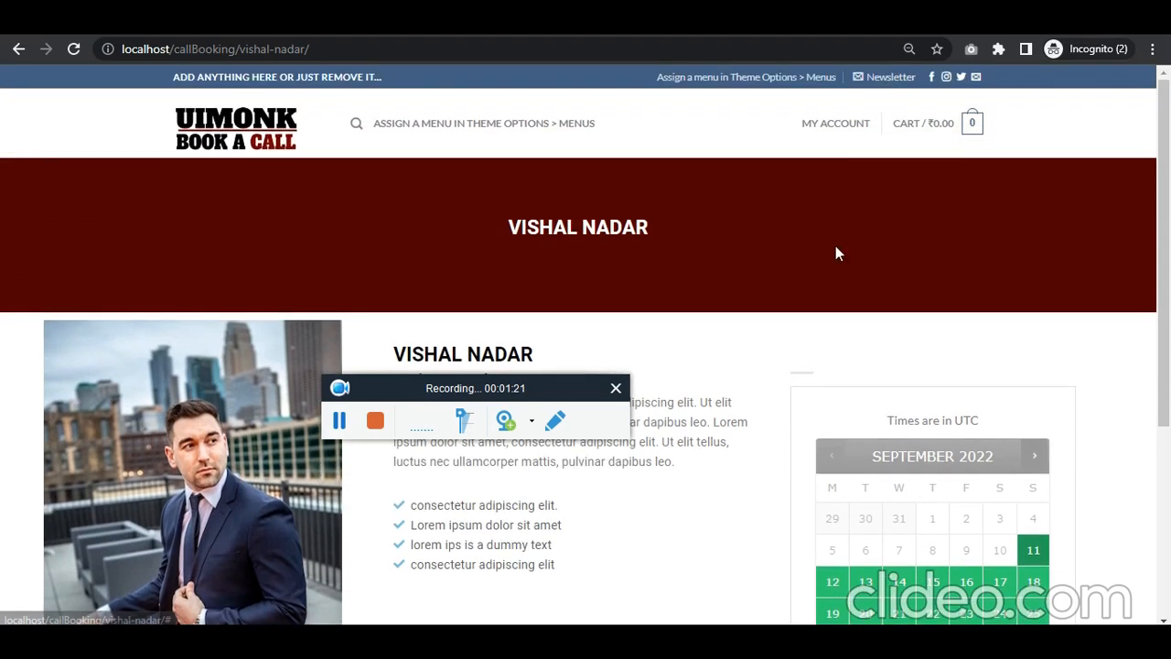
mouse_move(827, 132)
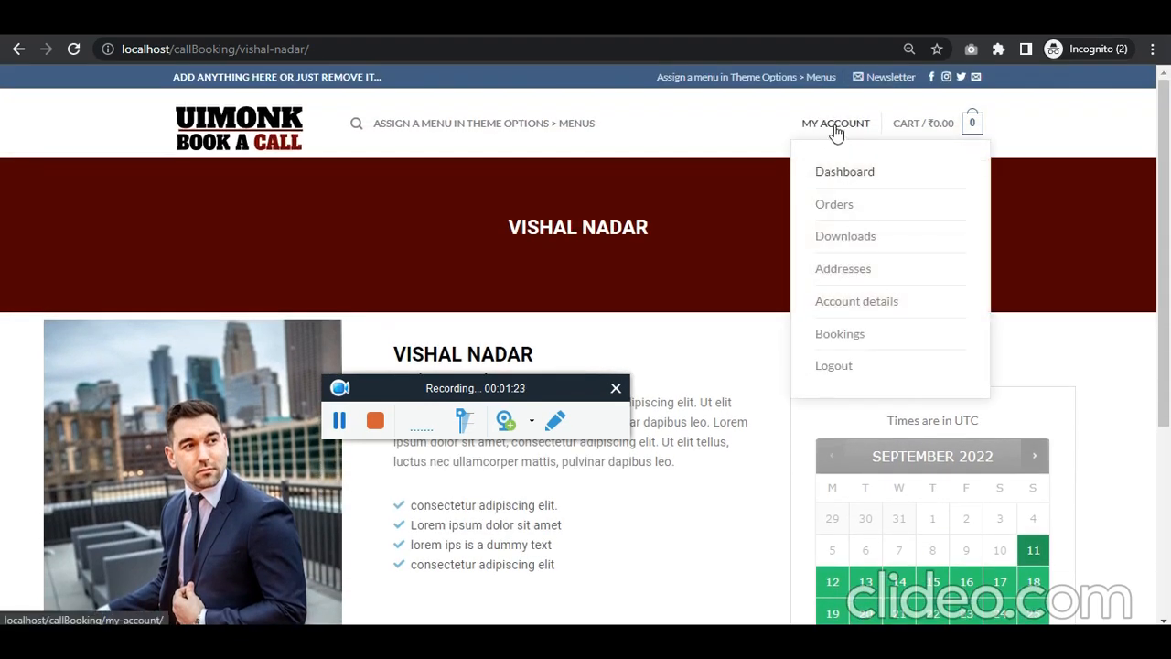
click(840, 129)
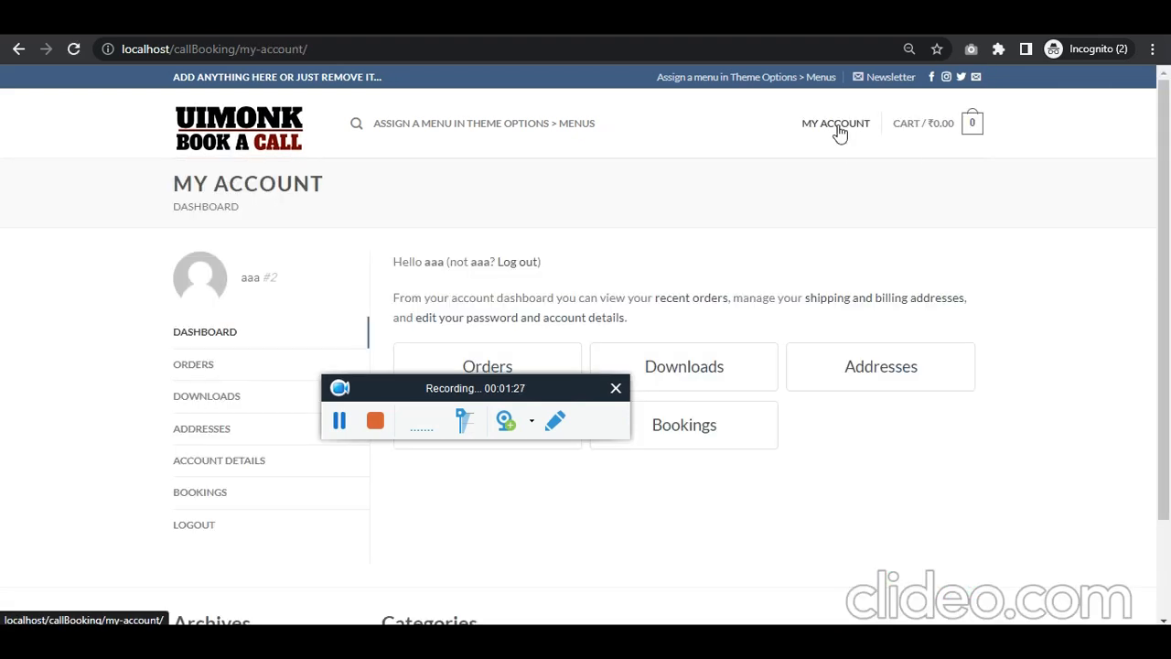
click(523, 264)
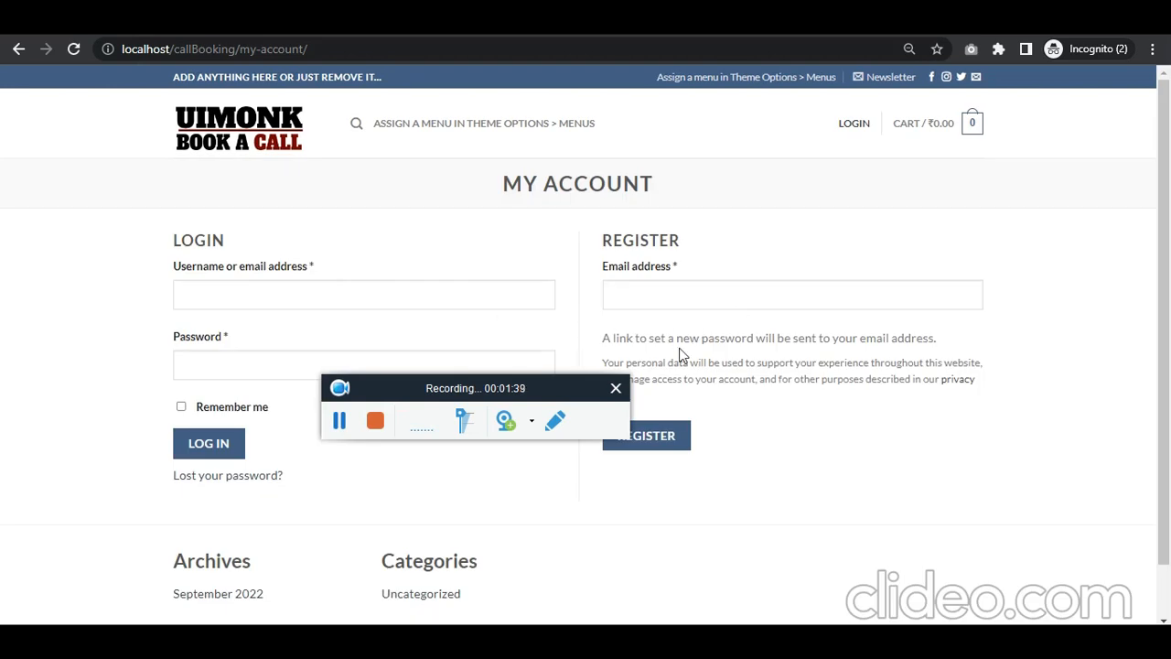
Step: Register a new customer account by entering an email address in the Register form
click(707, 295)
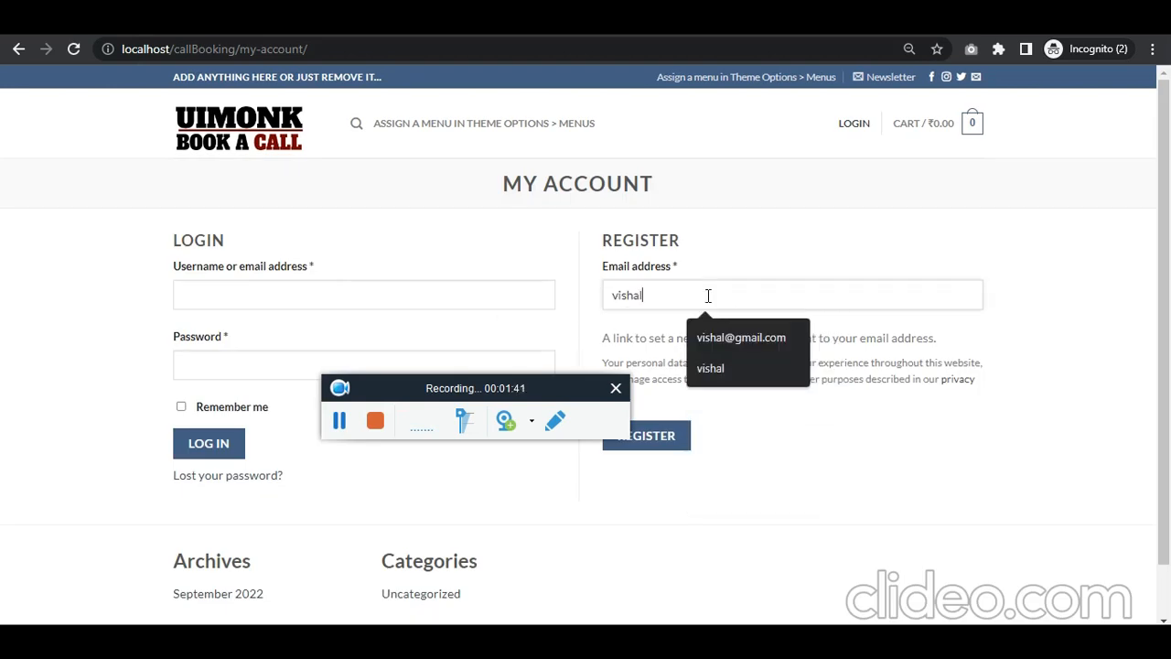
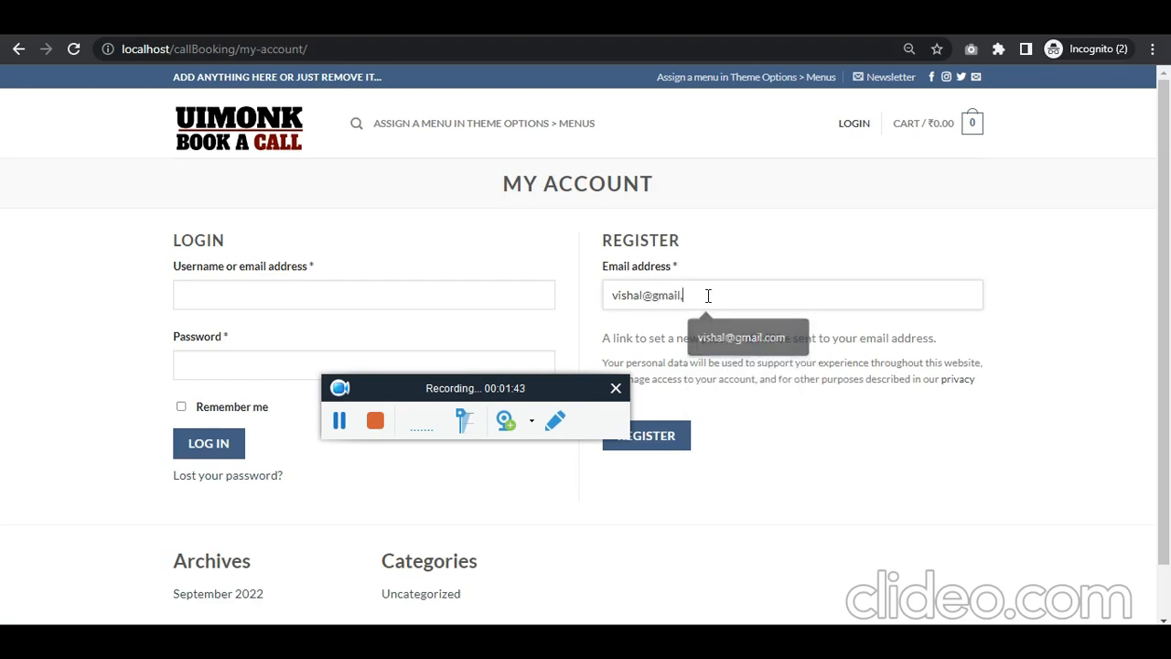
key(ctrl+a)
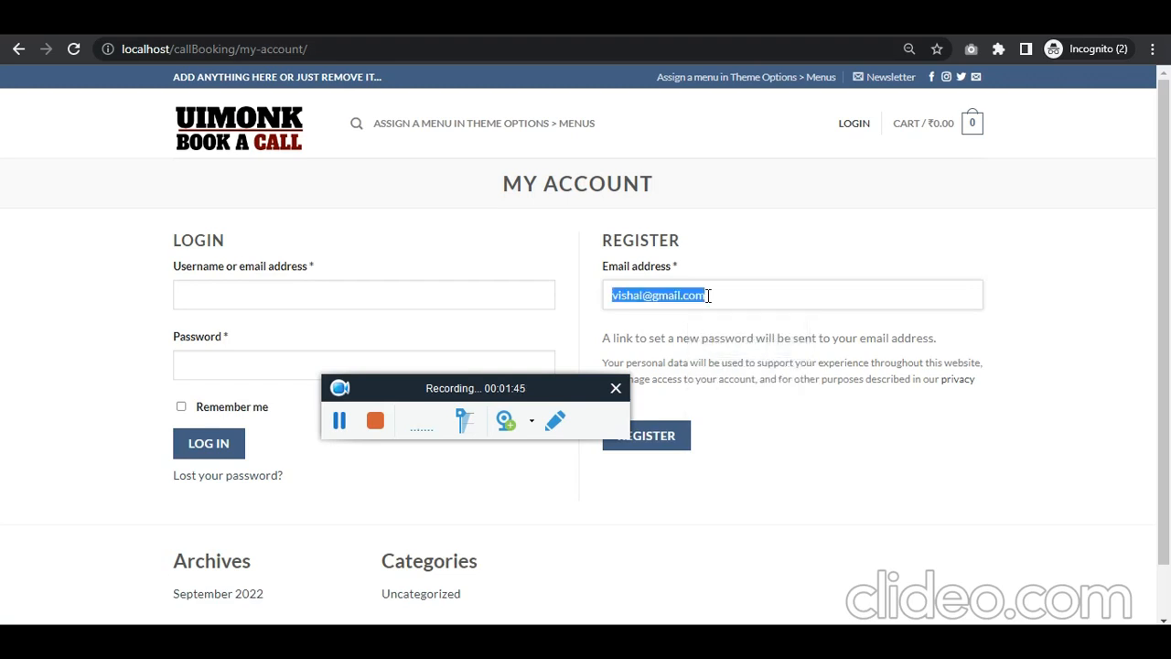
triple_click(722, 337)
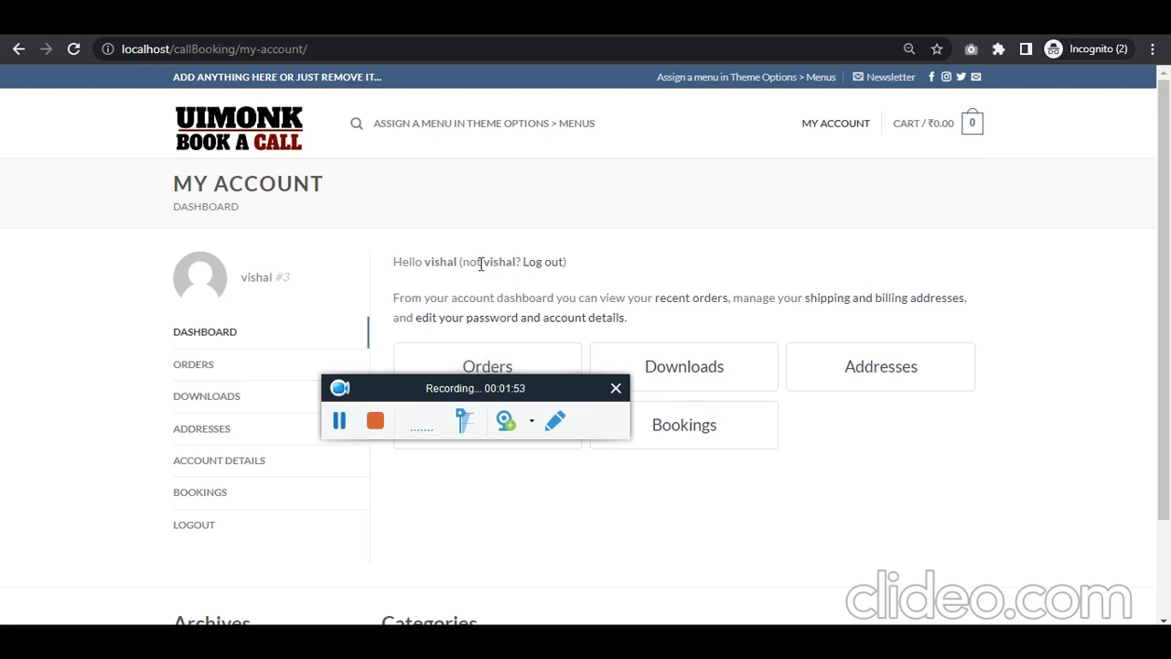
drag(392, 264, 560, 263)
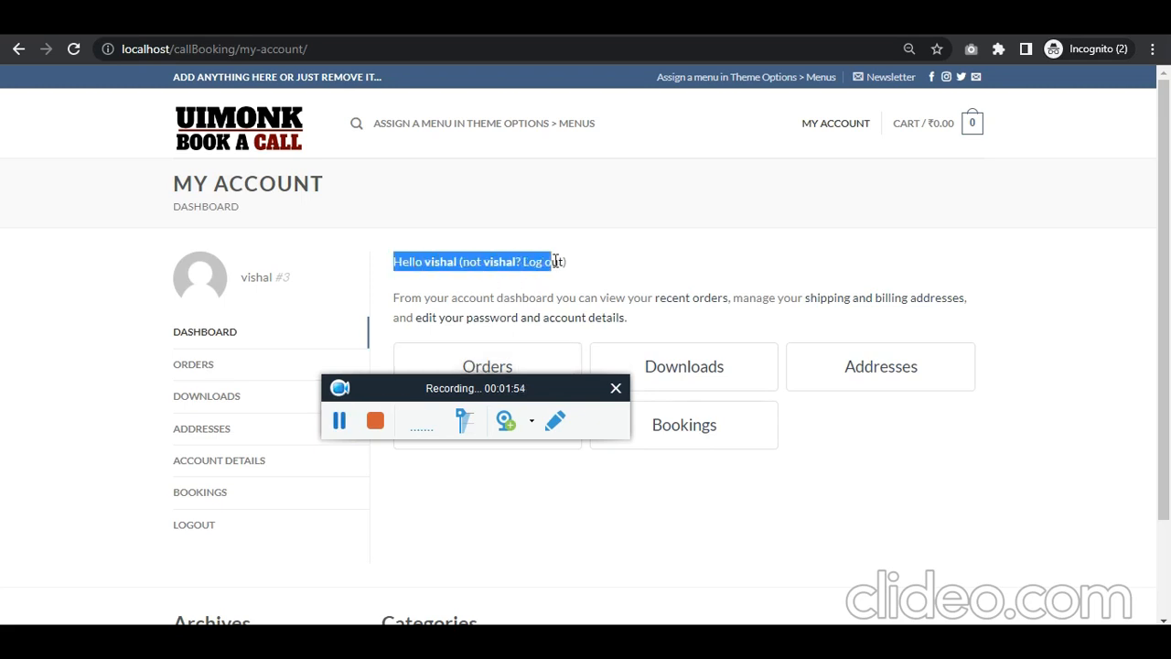
click(684, 259)
Step: Go to the Call a Teacher members page and open the first member's booking page
click(519, 370)
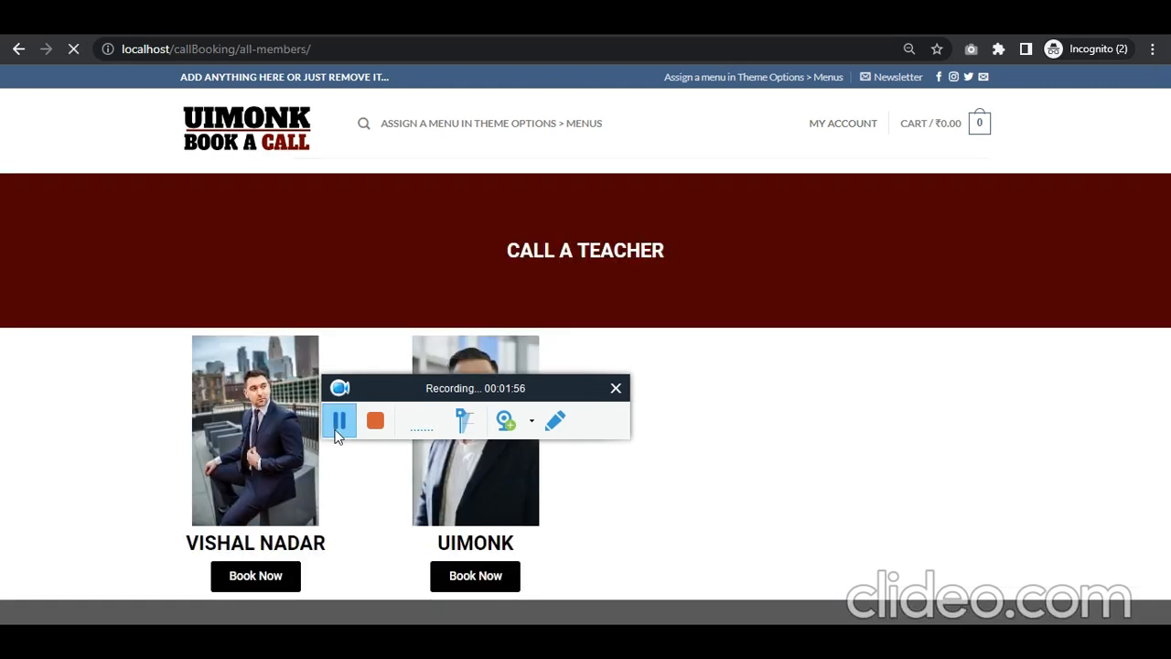
click(359, 48)
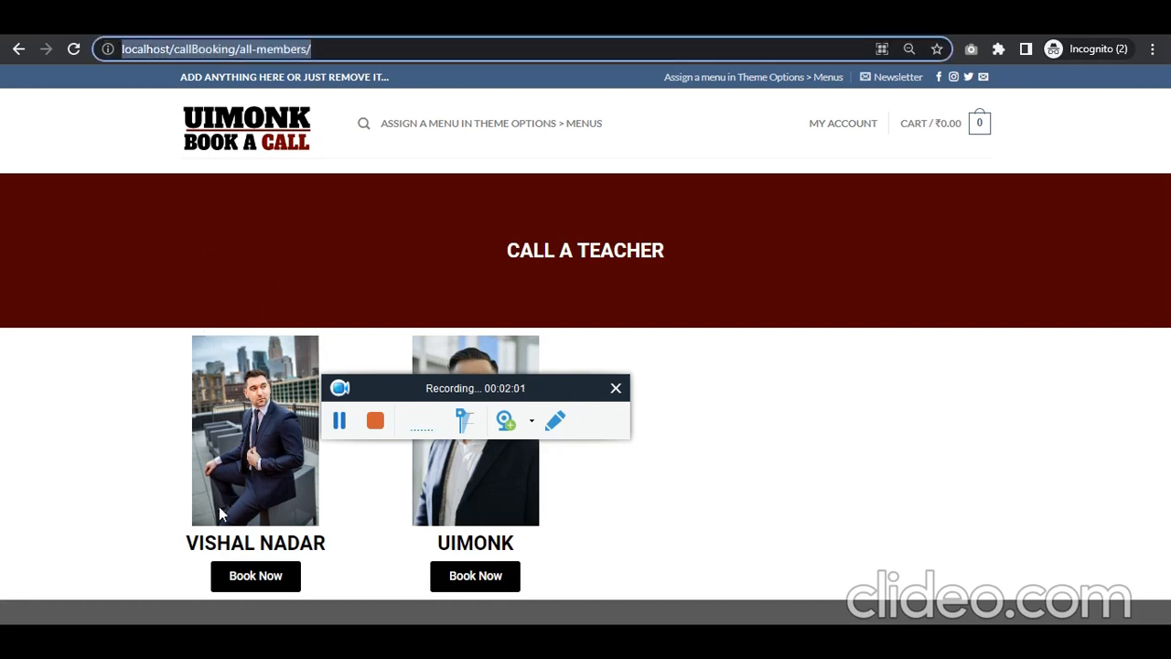
click(258, 581)
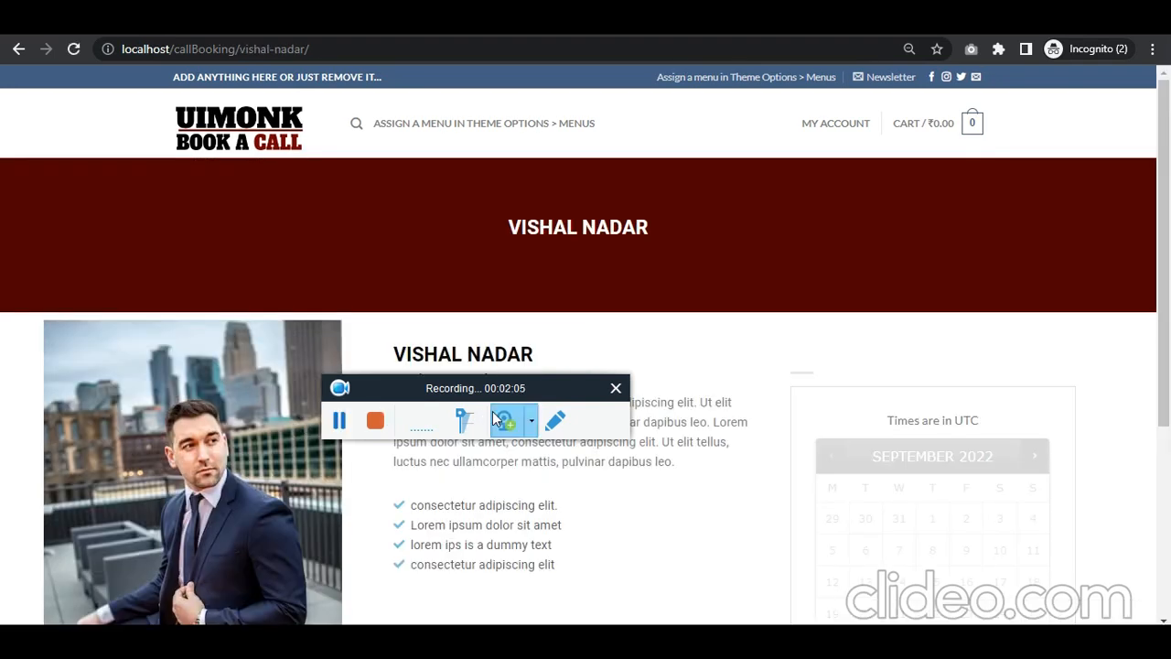
drag(517, 389, 429, 233)
scroll(979, 393, down, 3)
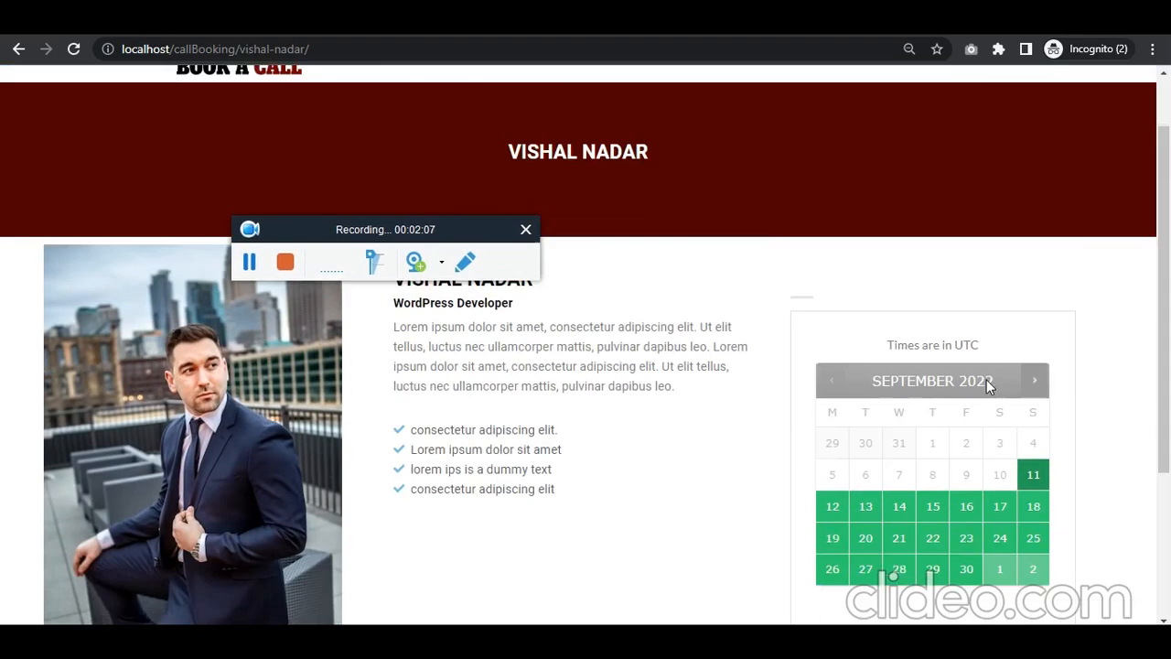
Step: Book the 12 September 6:00 pm slot and proceed to checkout from the cart
click(833, 331)
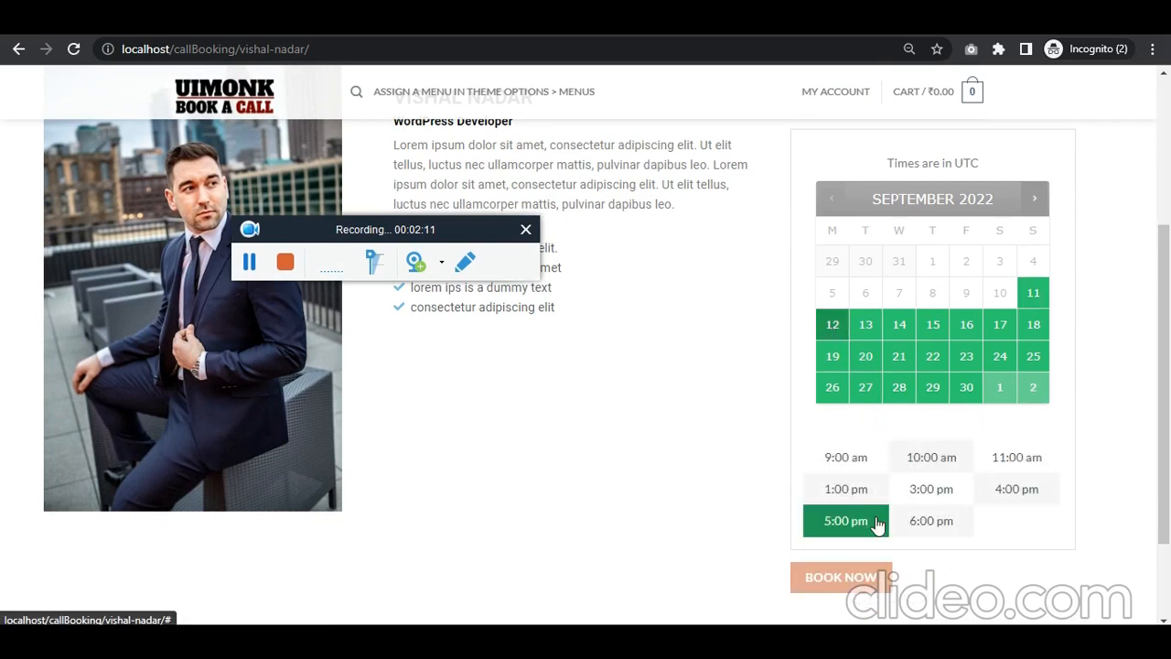
click(931, 518)
scroll(810, 523, down, 1)
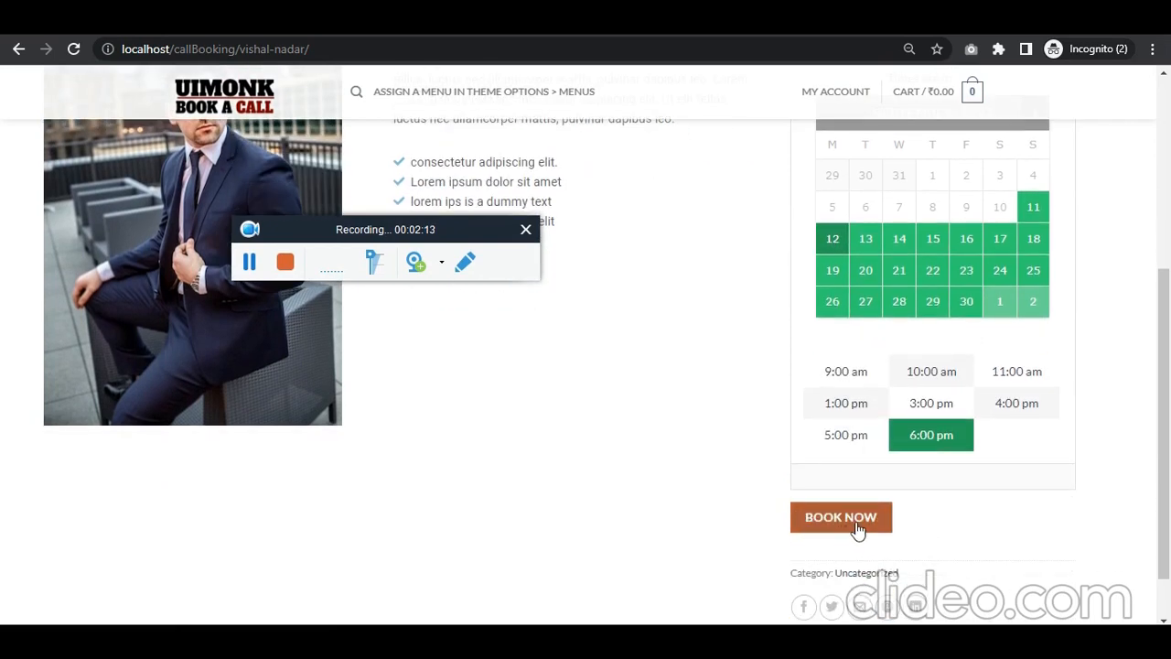
click(852, 548)
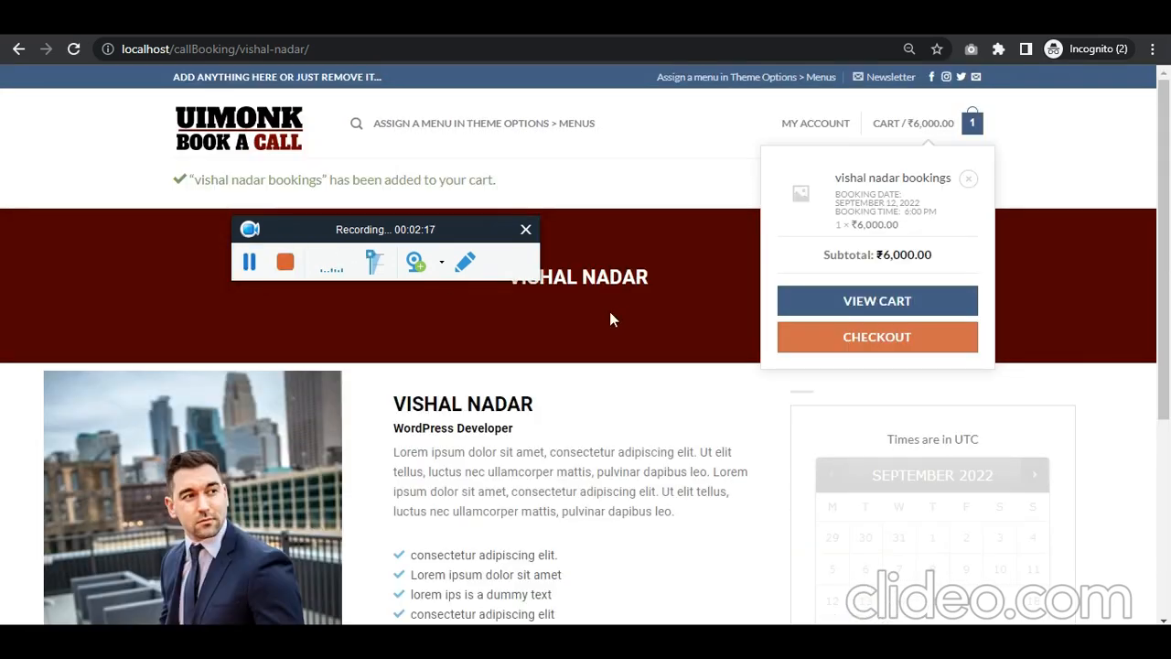
click(867, 347)
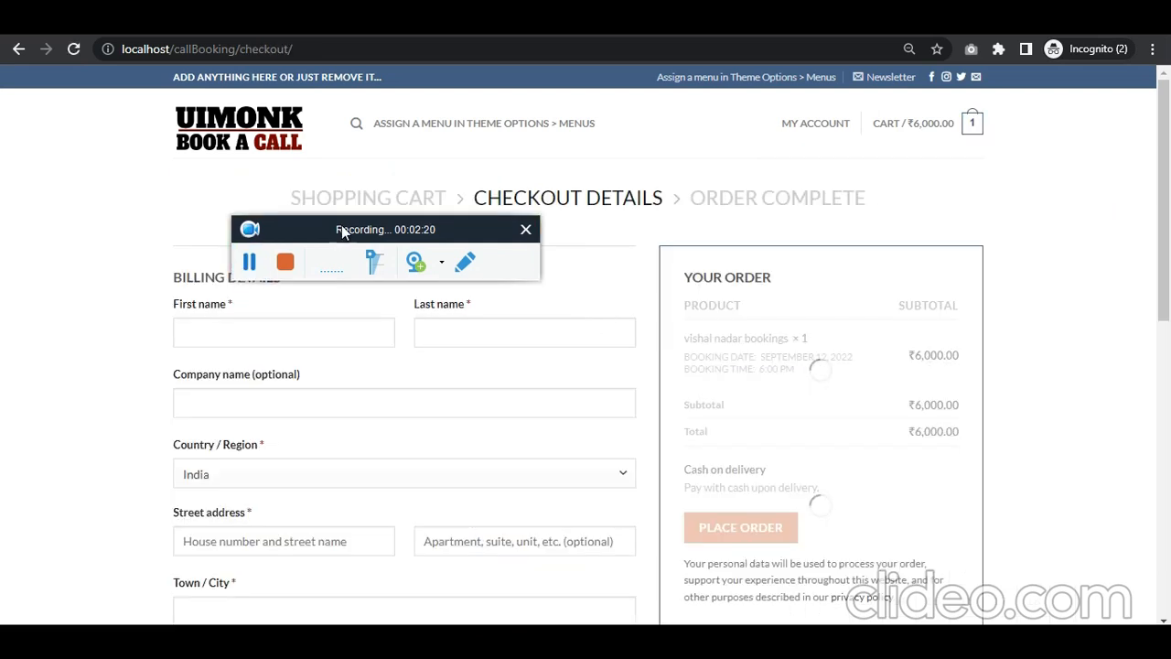
Step: Place the booking order with cash on delivery and open the customer's account area
drag(339, 229, 582, 150)
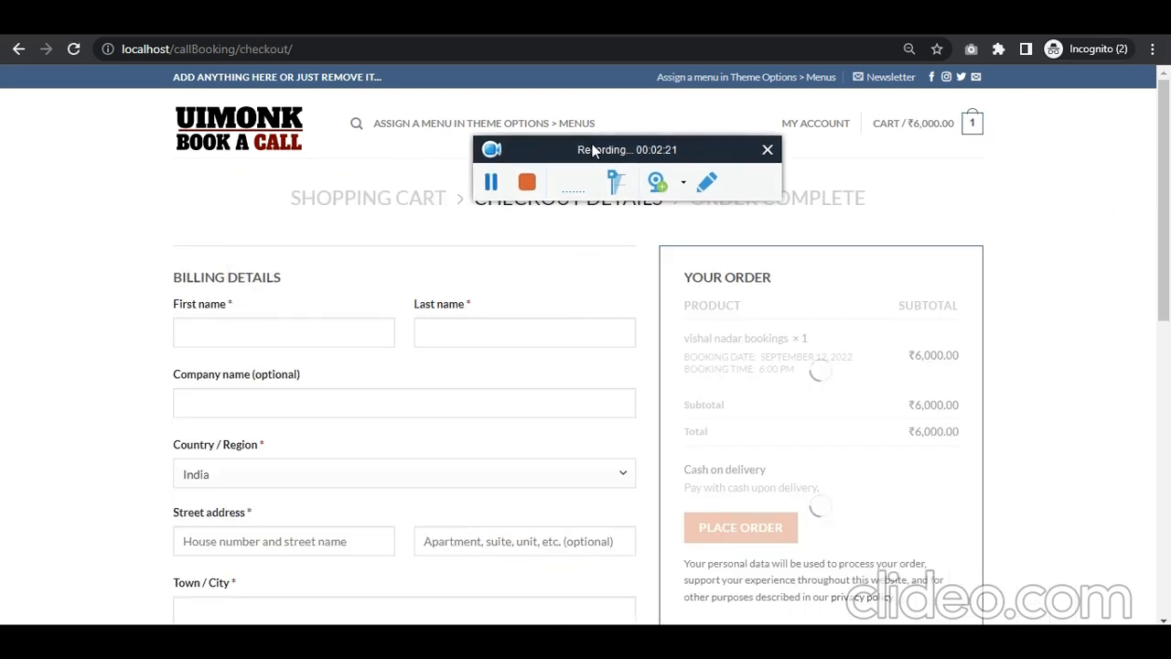
click(491, 183)
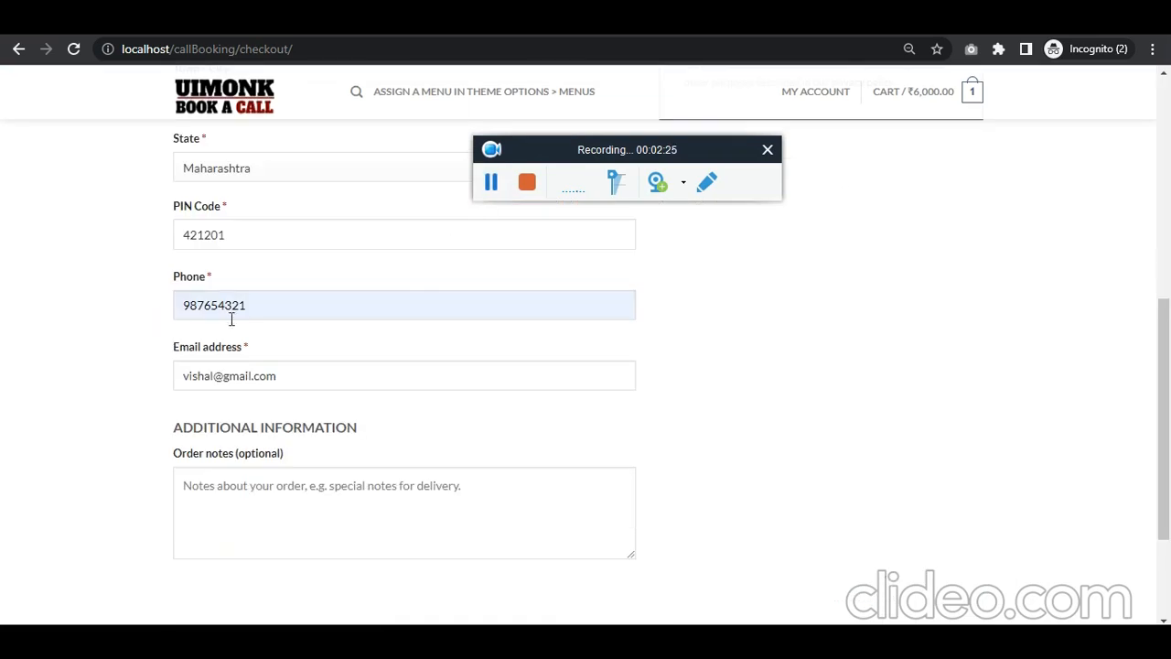
scroll(701, 424, up, 5)
click(764, 442)
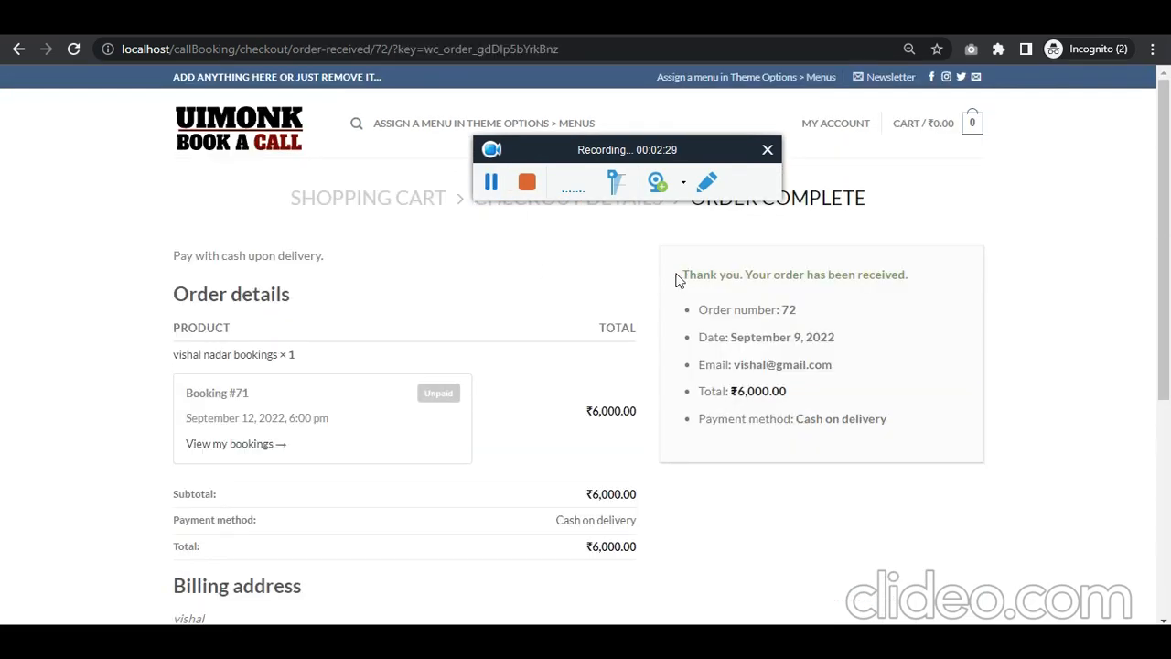
drag(678, 280, 937, 273)
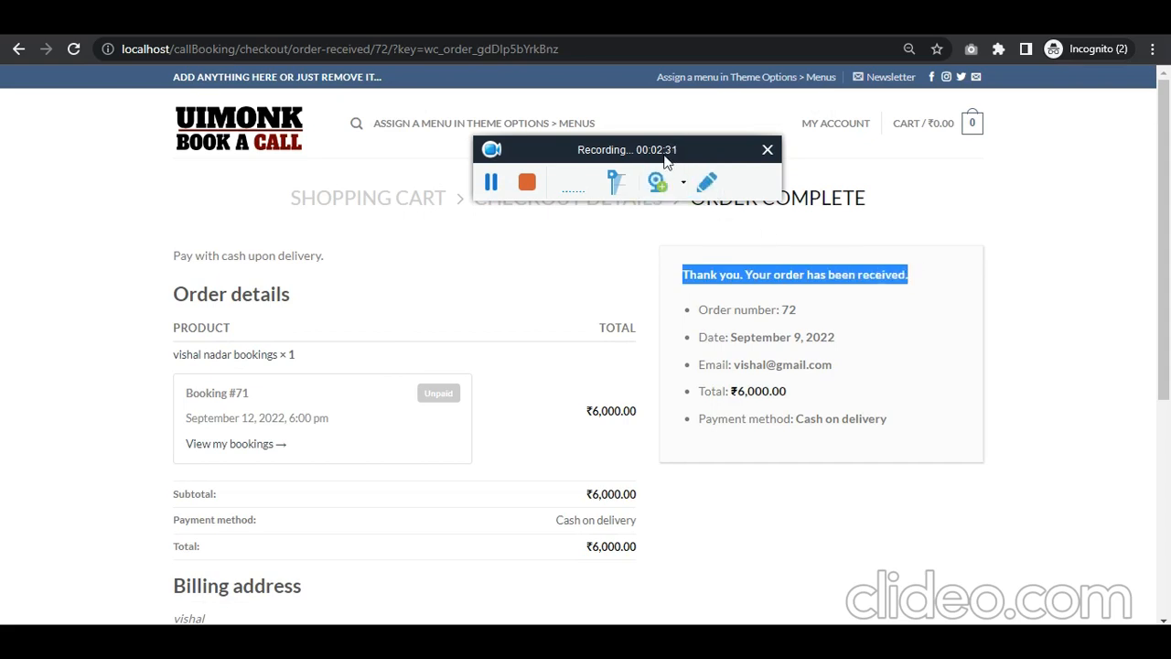
drag(668, 151, 467, 168)
mouse_move(836, 128)
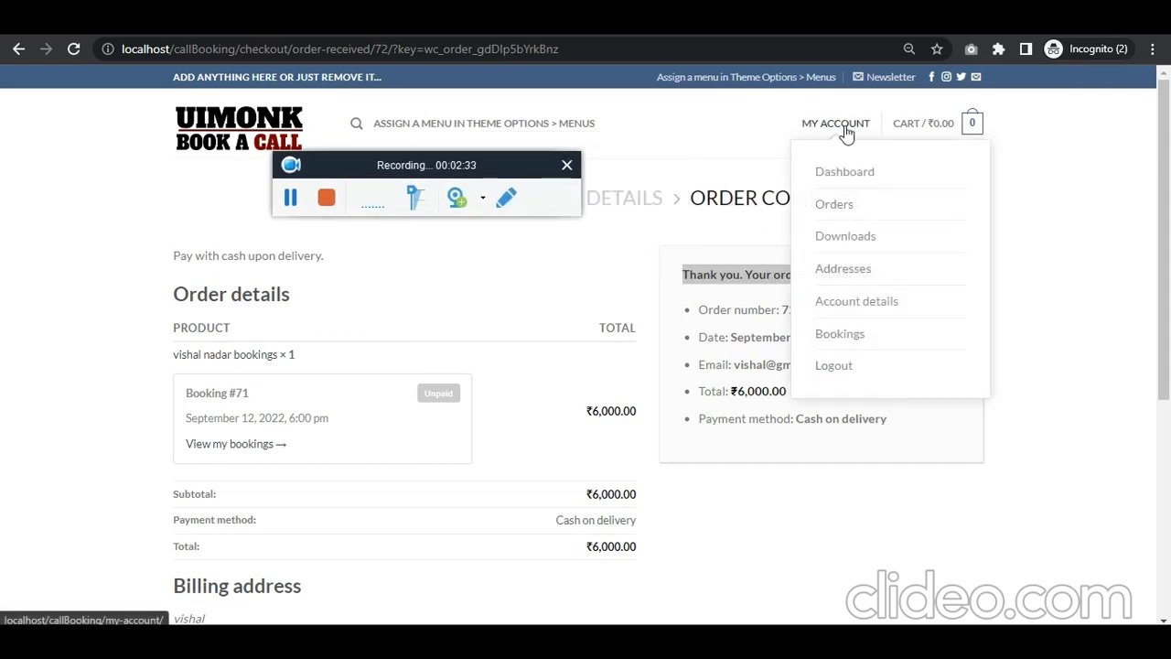
click(838, 175)
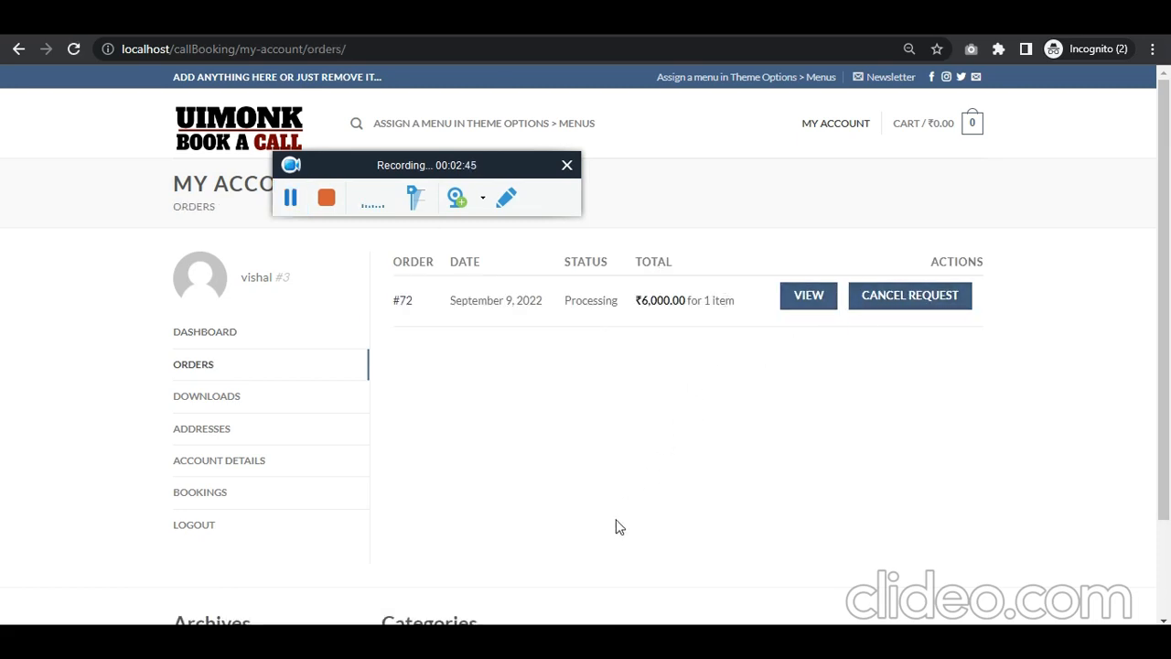
Step: In the WooCommerce admin, reload the orders list and open the newest order for editing
click(336, 603)
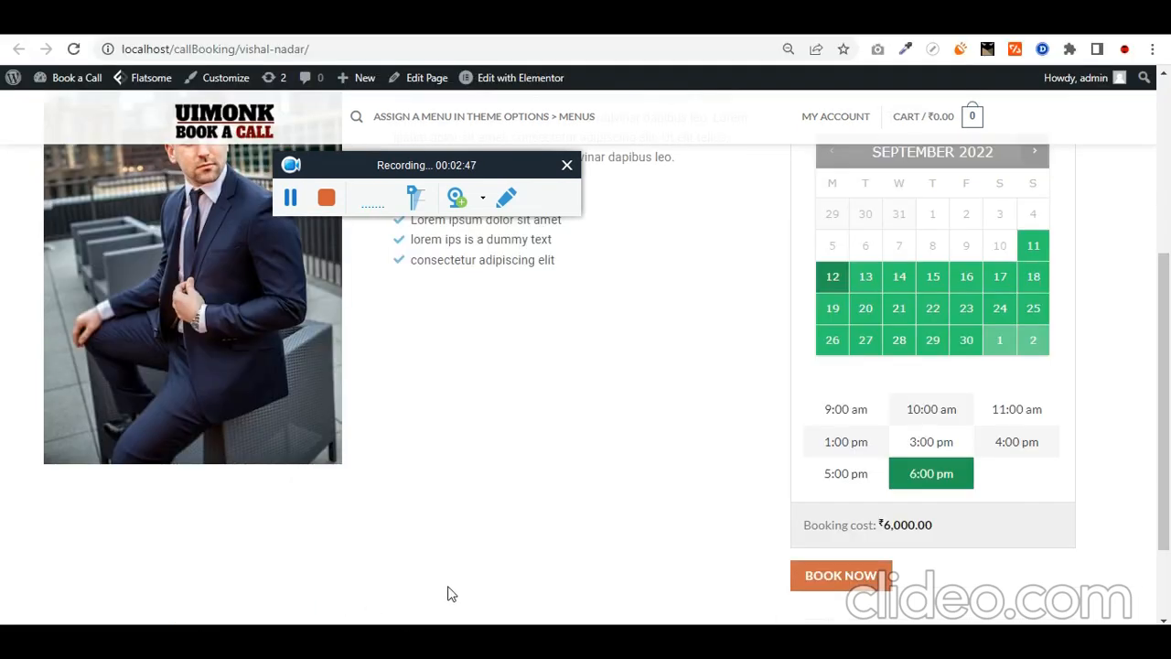
click(140, 23)
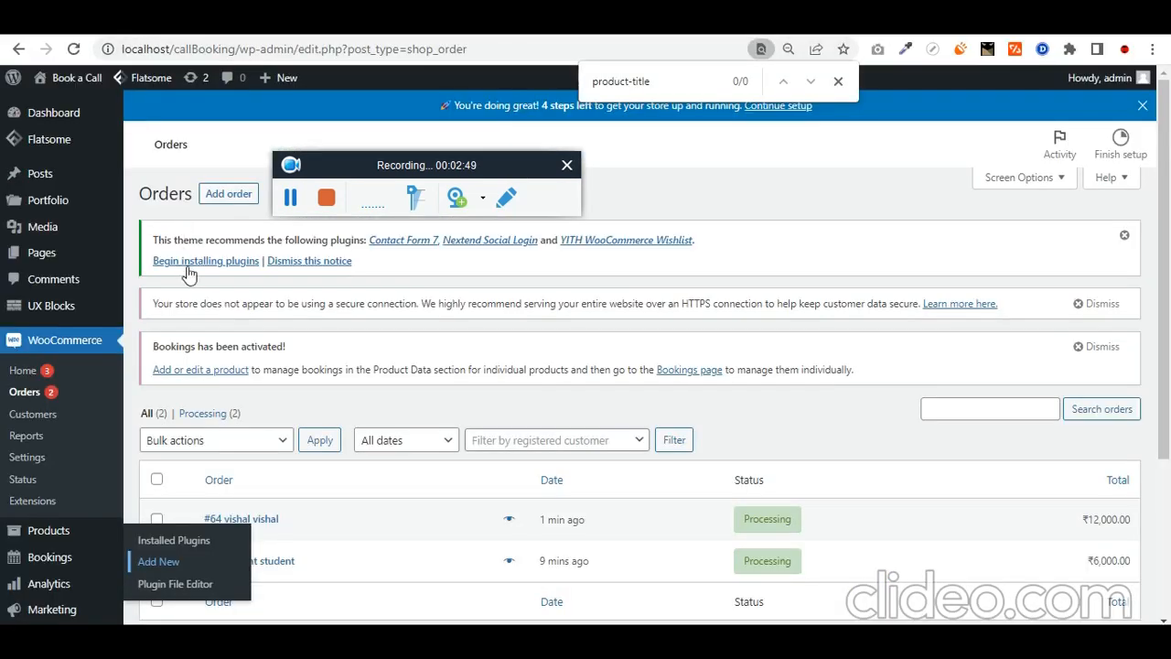
click(46, 391)
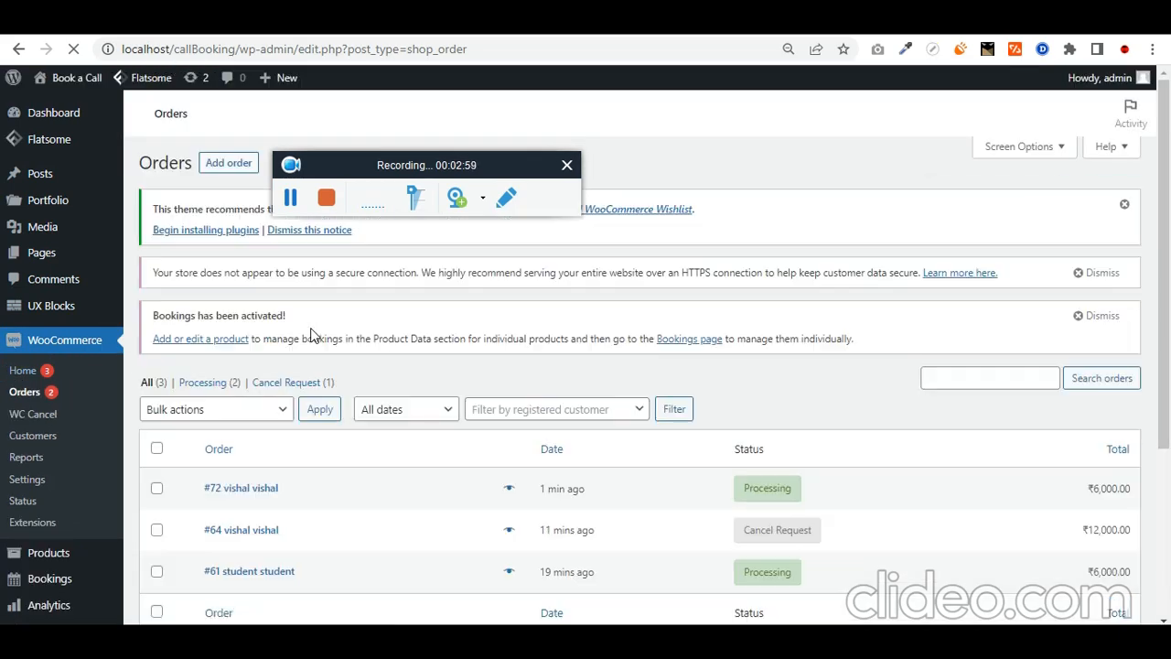
scroll(325, 422, down, 1)
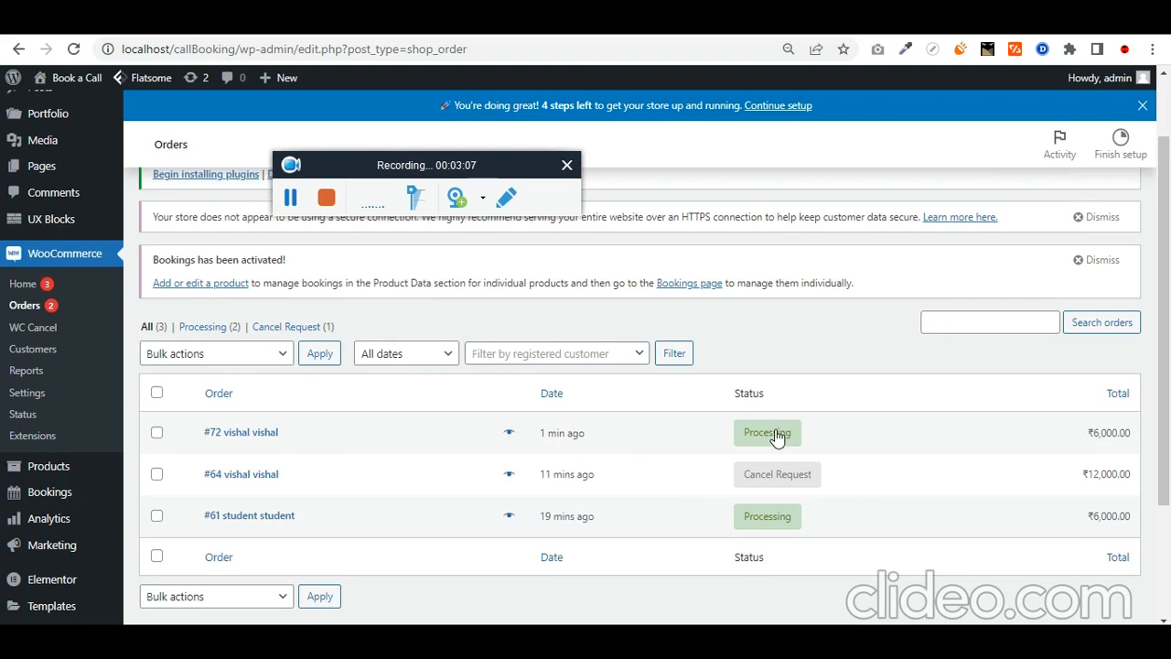
click(776, 437)
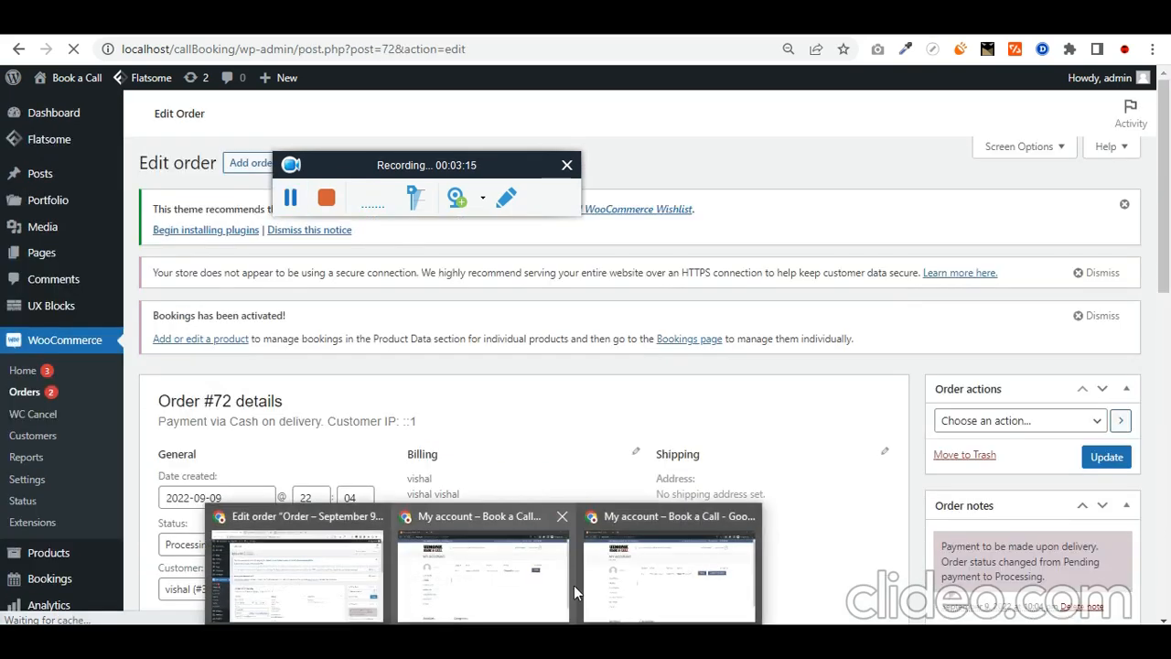
click(574, 585)
Step: Request cancellation of the ₹6,000.00 order with reason 'im busy' and confirm it
click(487, 639)
click(567, 373)
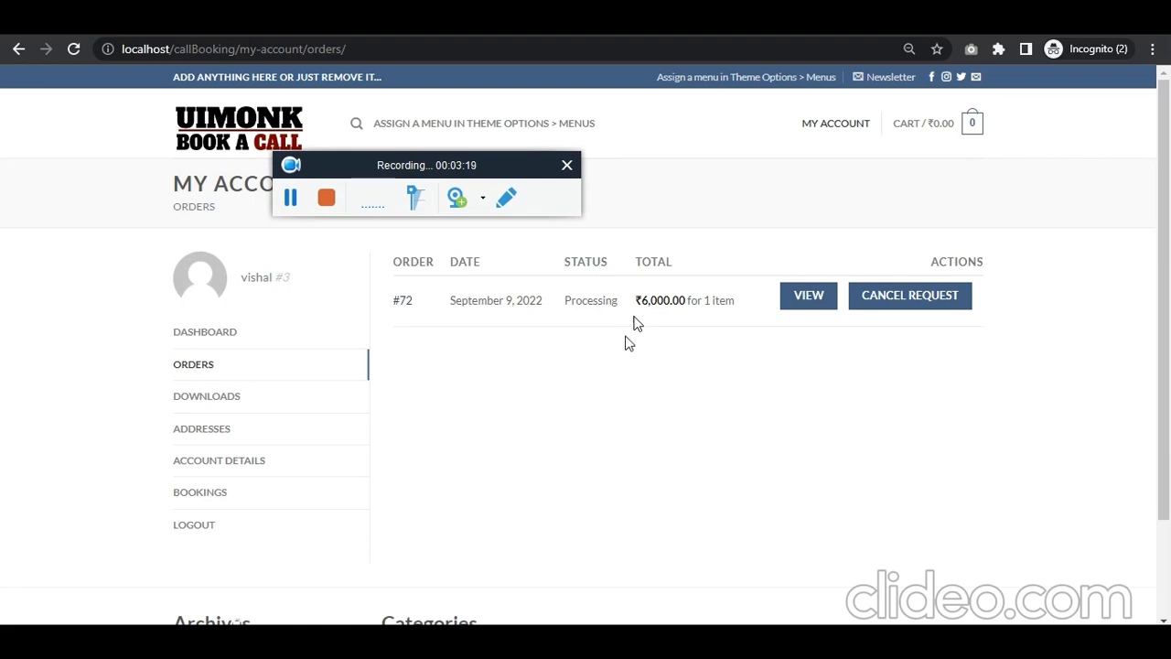
click(902, 305)
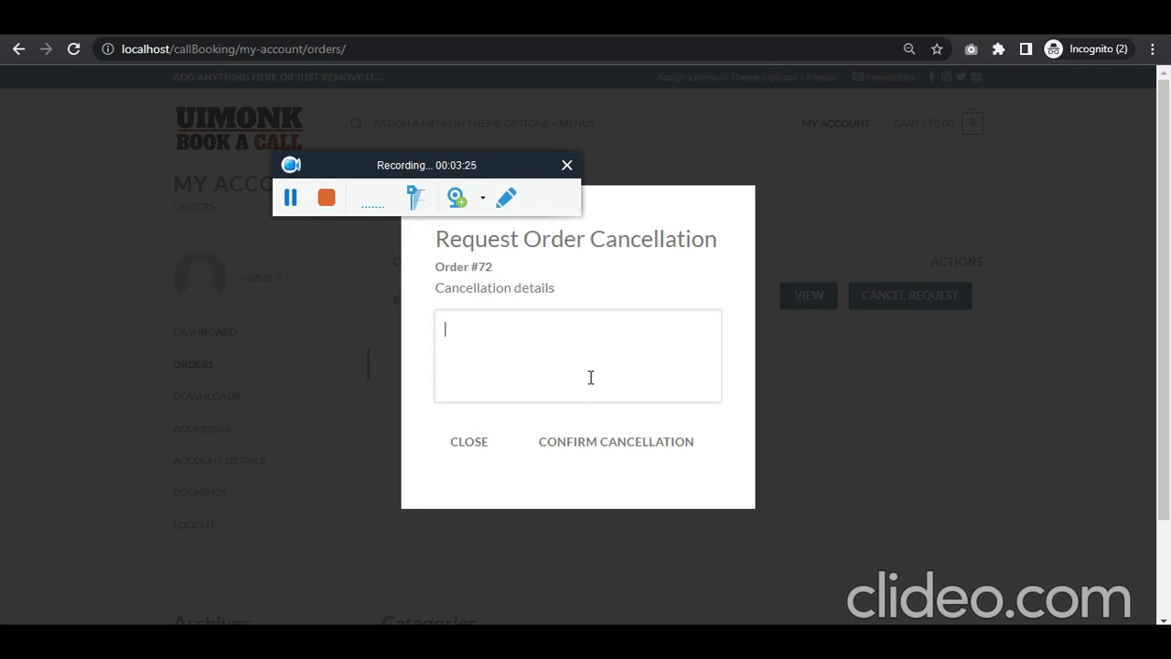
text(im busy)
key(ctrl+a)
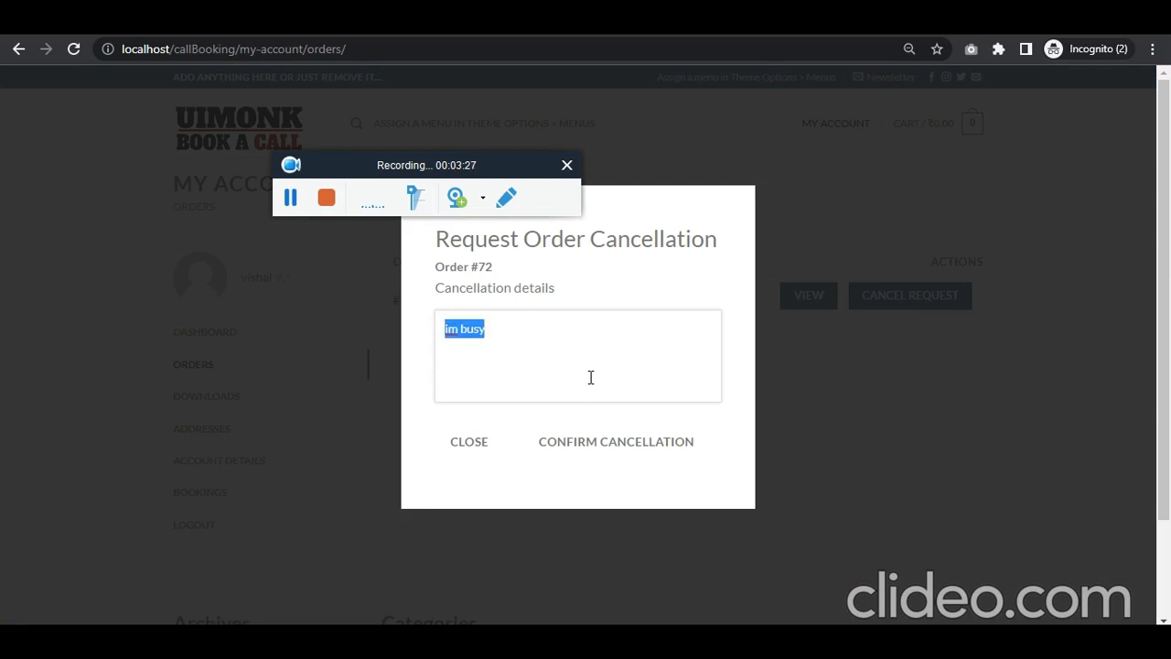
click(614, 443)
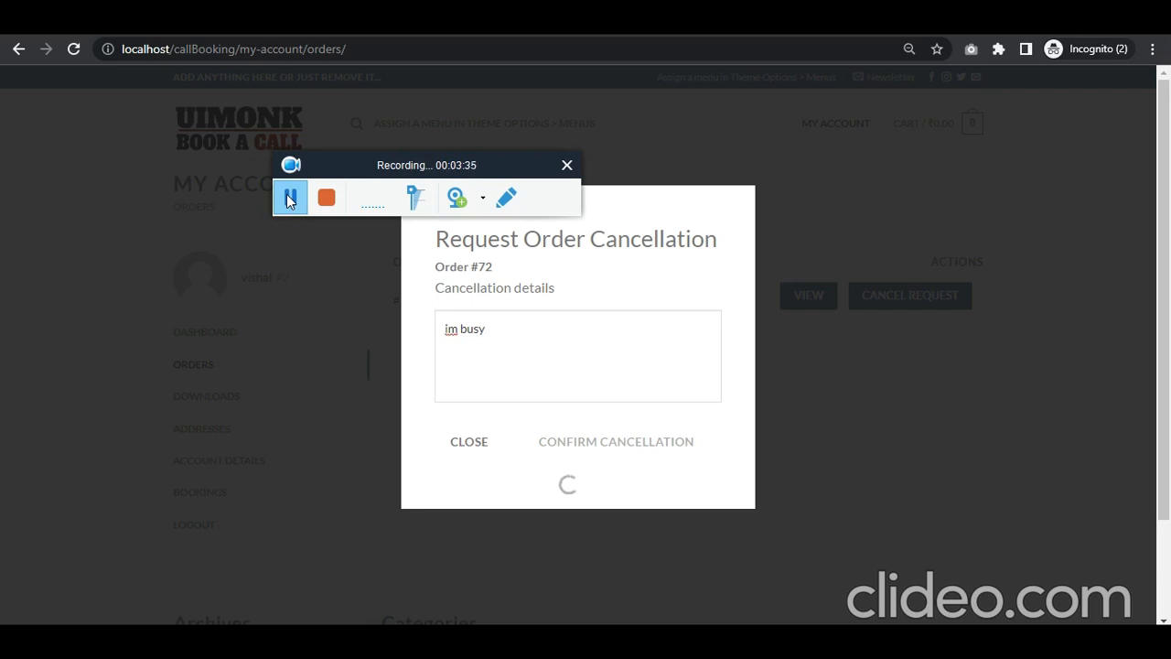
drag(442, 274, 670, 279)
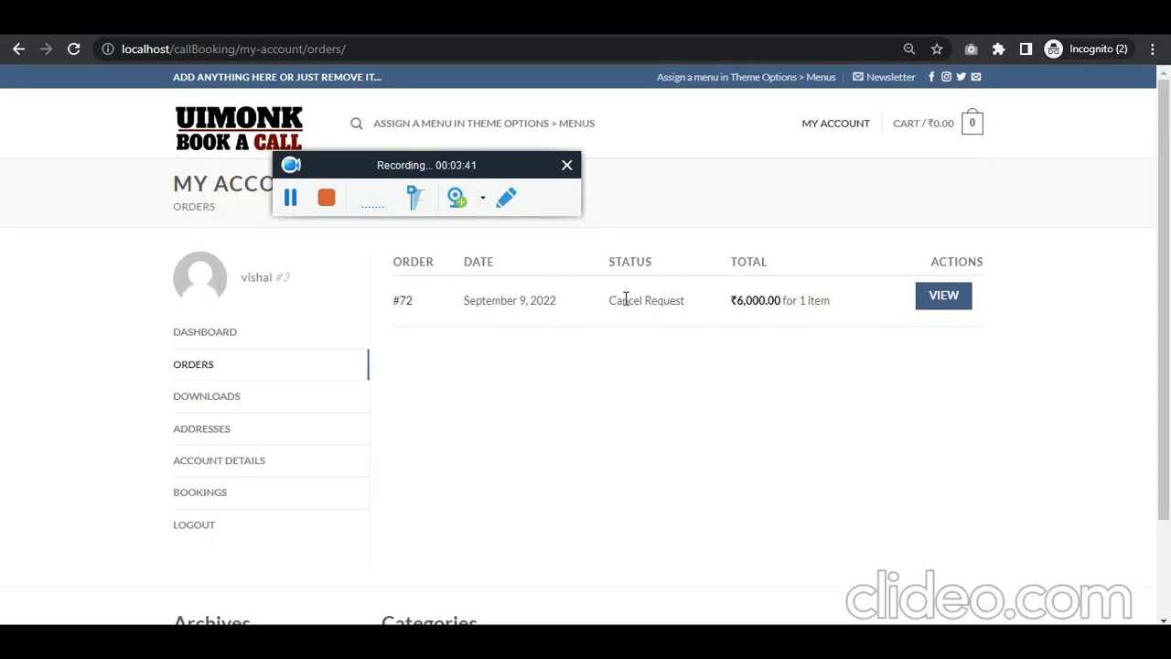
drag(609, 300, 691, 300)
click(494, 643)
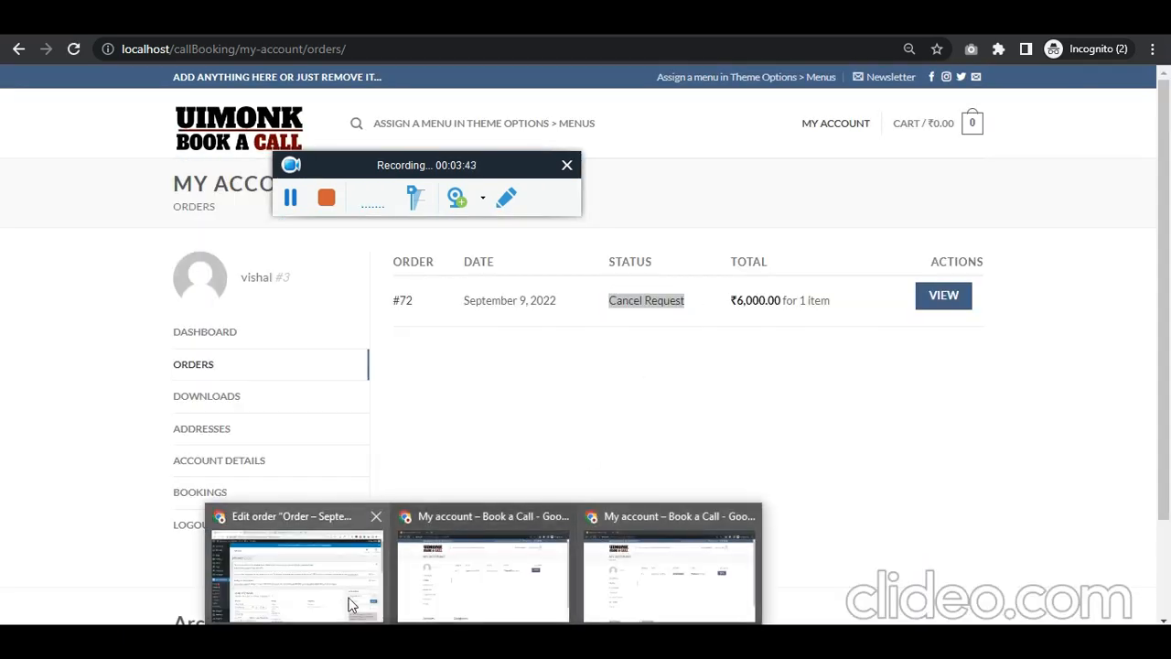
Step: Return to the admin window and reload Order #72's Edit order page
click(348, 599)
click(76, 50)
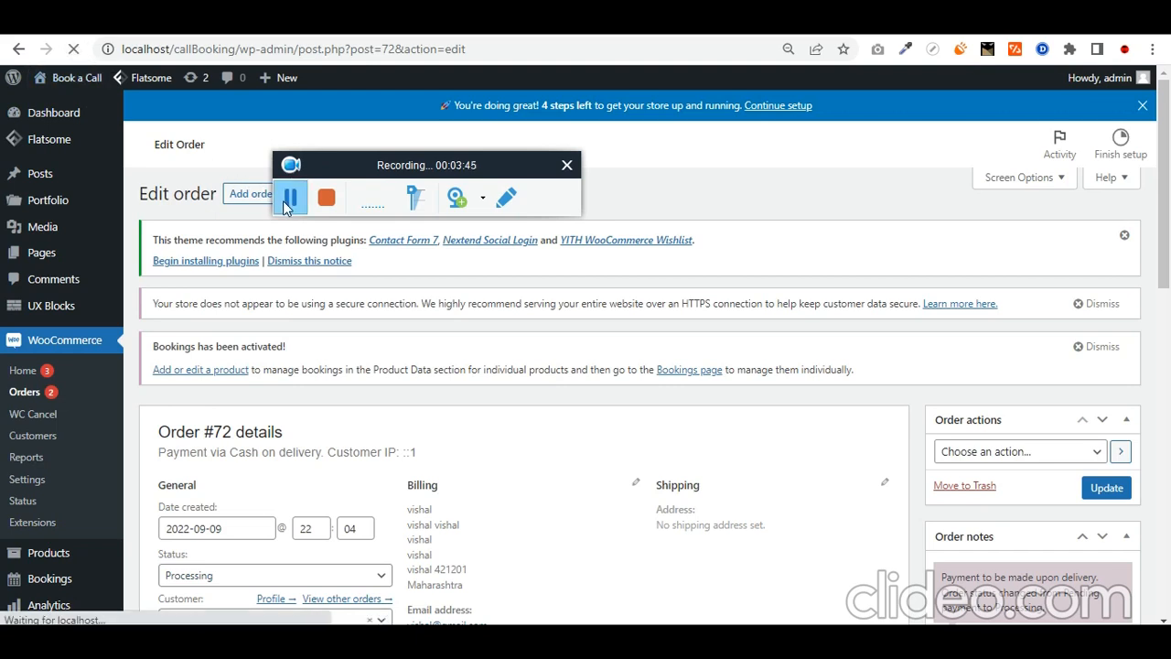
scroll(267, 393, down, 1)
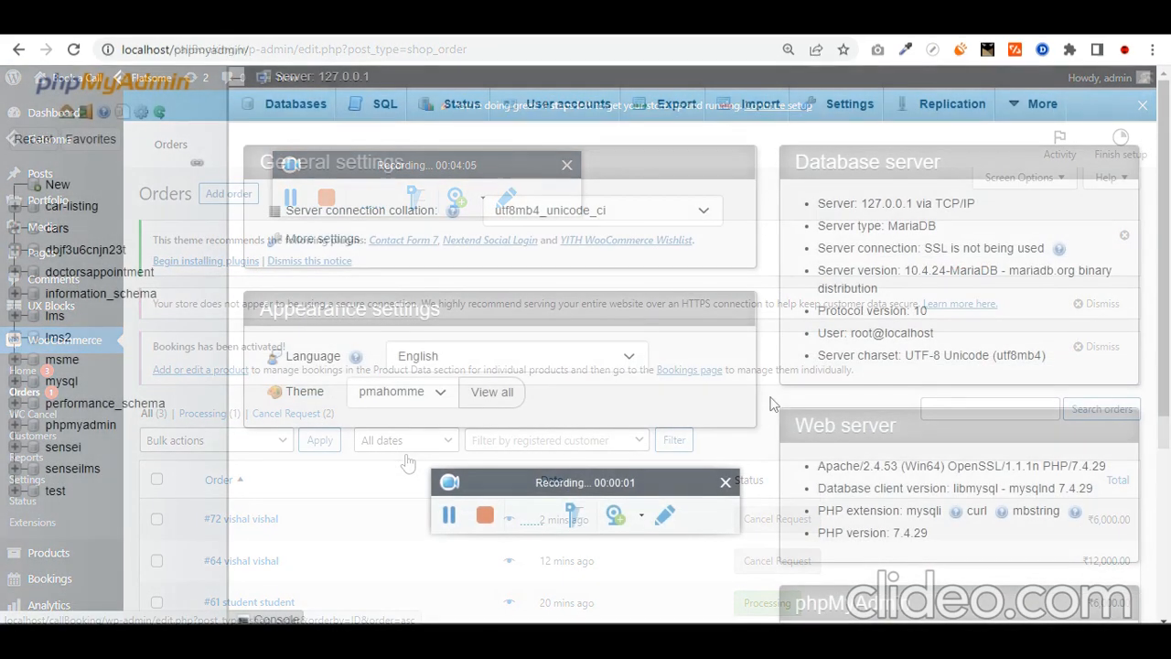
Step: Create a new empty phpMyAdmin database named callbooking
click(59, 187)
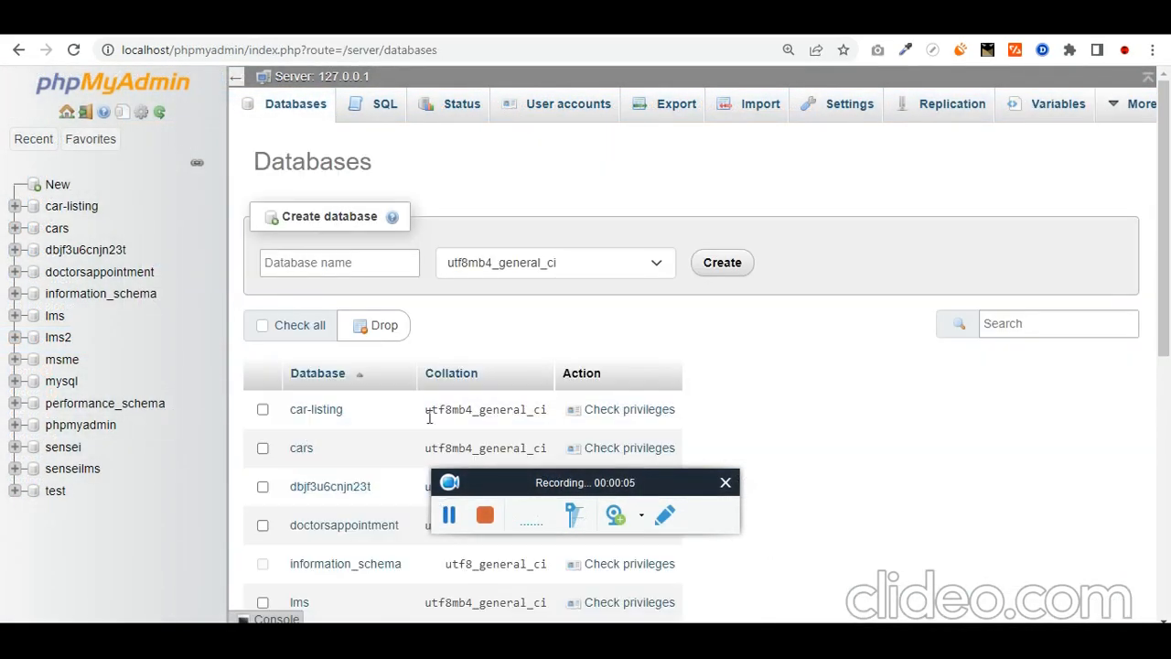
click(379, 268)
text(callBooking)
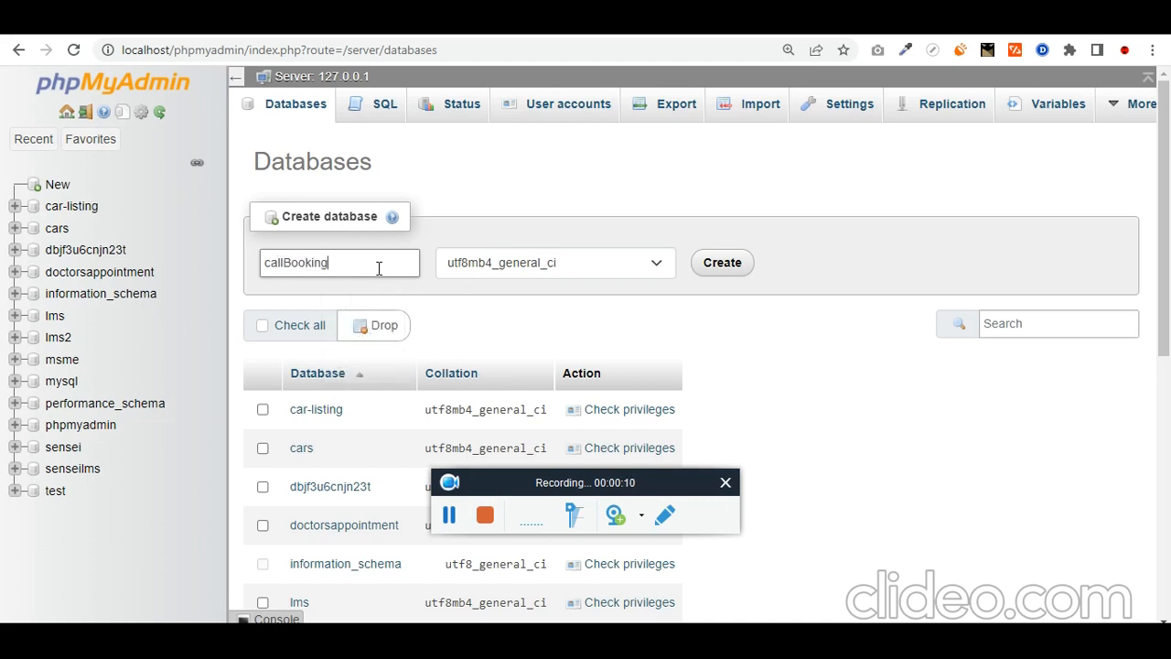
key(ctrl+a)
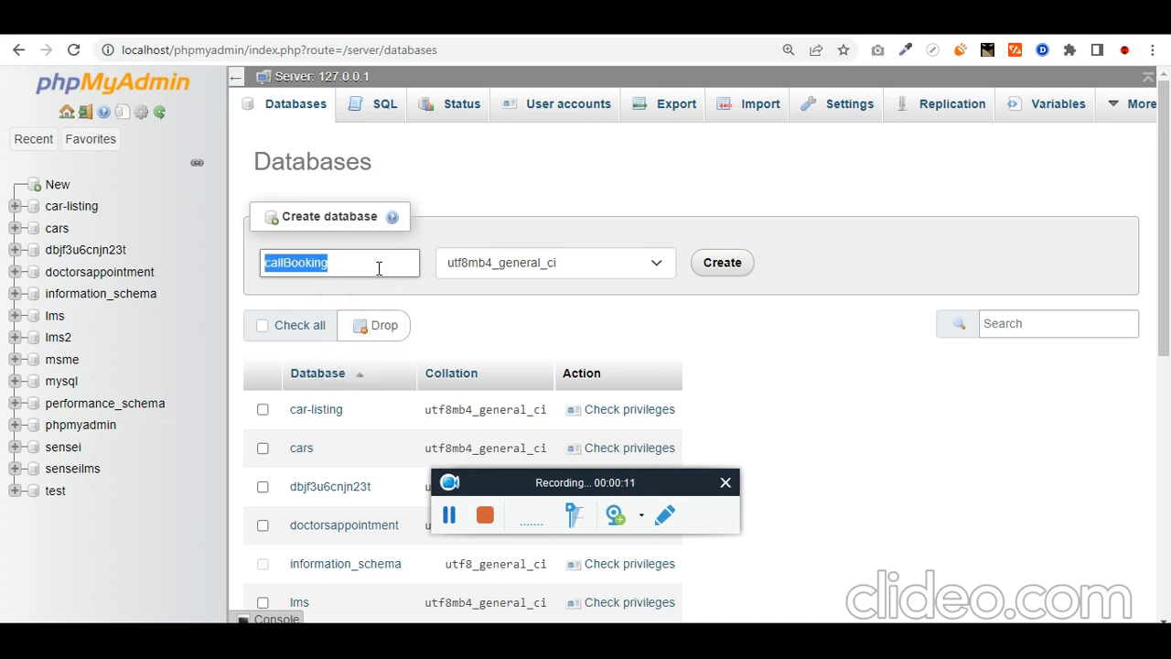
click(732, 264)
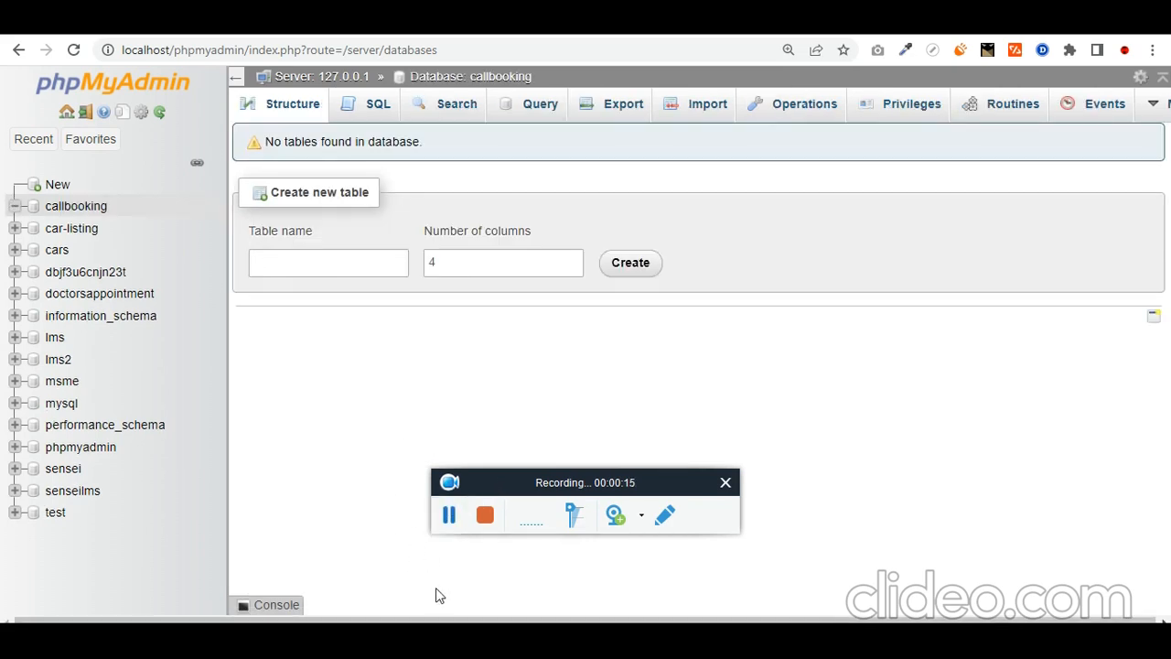
click(441, 640)
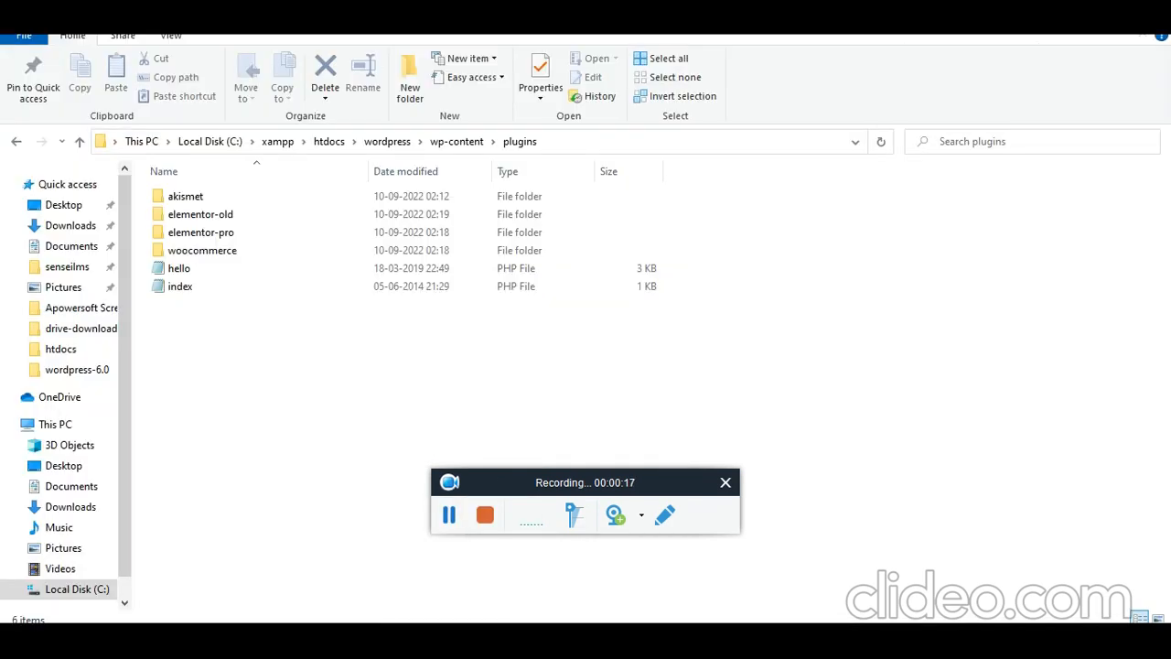
Step: Move up from the plugins folder through wordpress to htdocs via the breadcrumbs
click(384, 143)
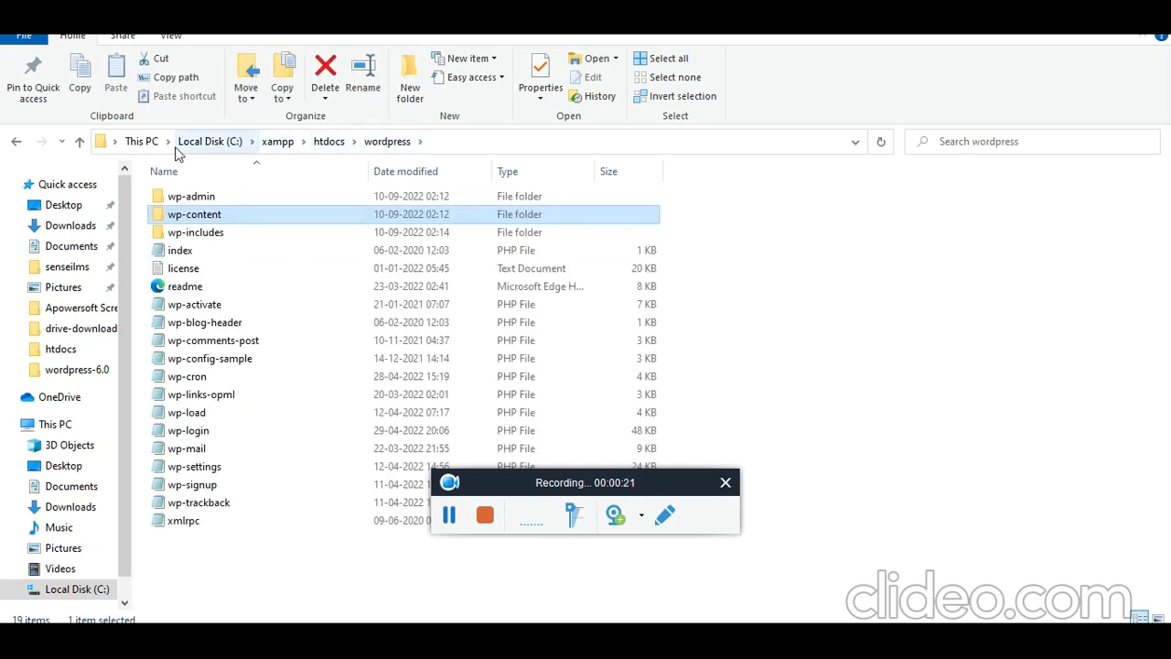
click(331, 146)
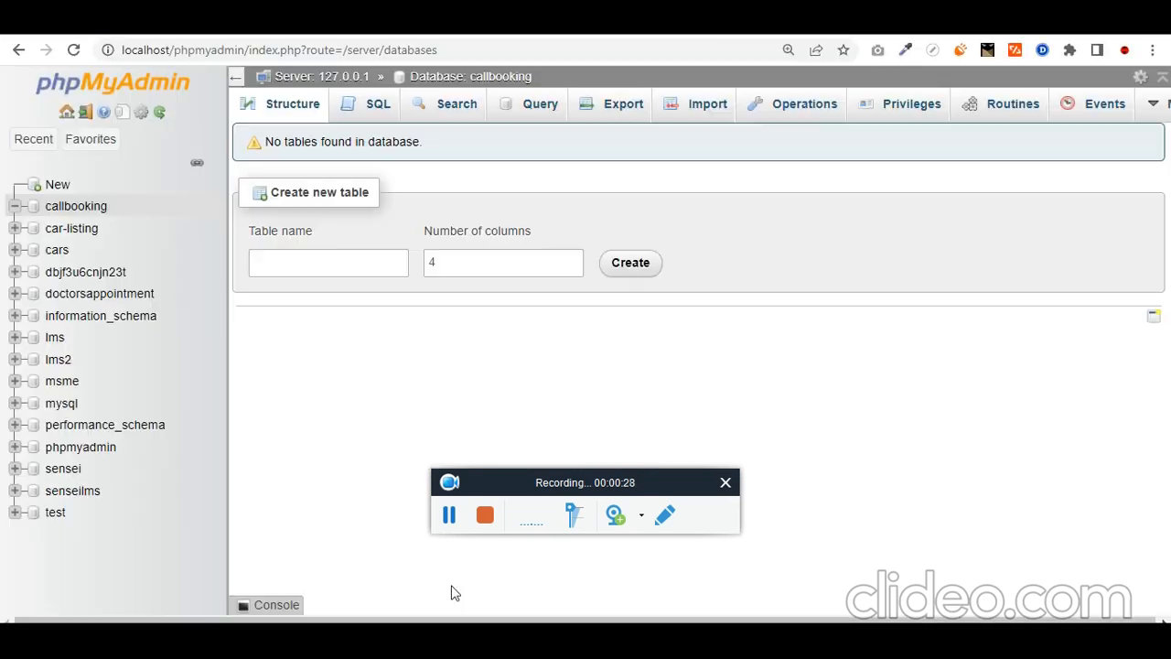
Step: Load localhost/callBooking to reach the WordPress installer's language selection list
click(320, 57)
text(localhost/callBooking)
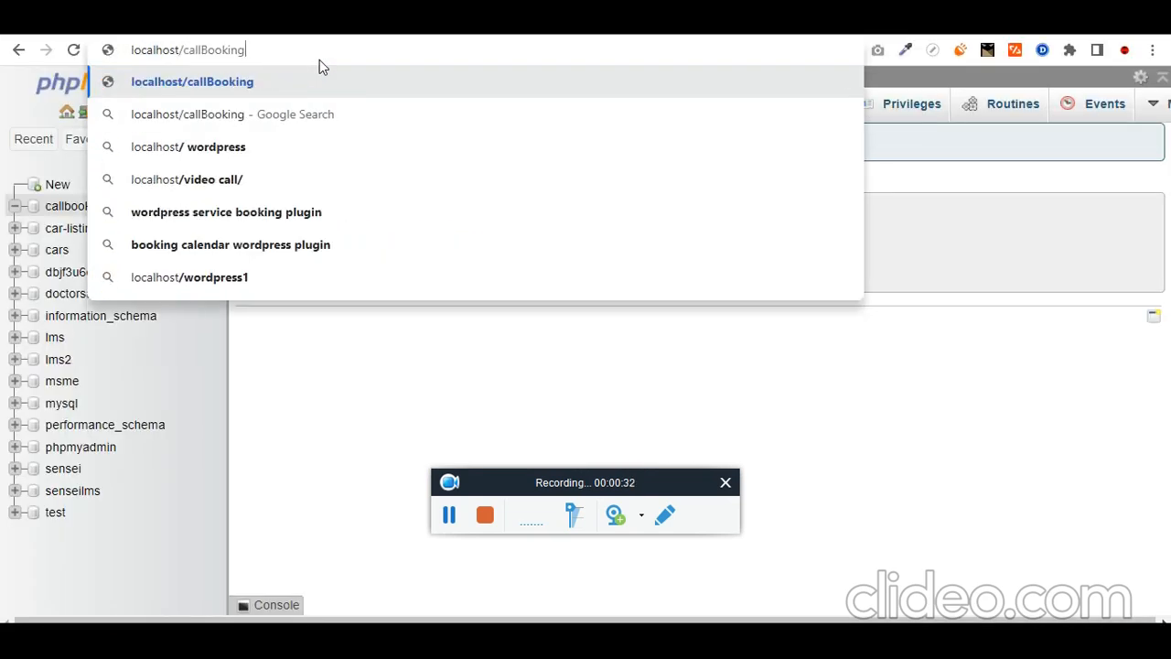
key(Return)
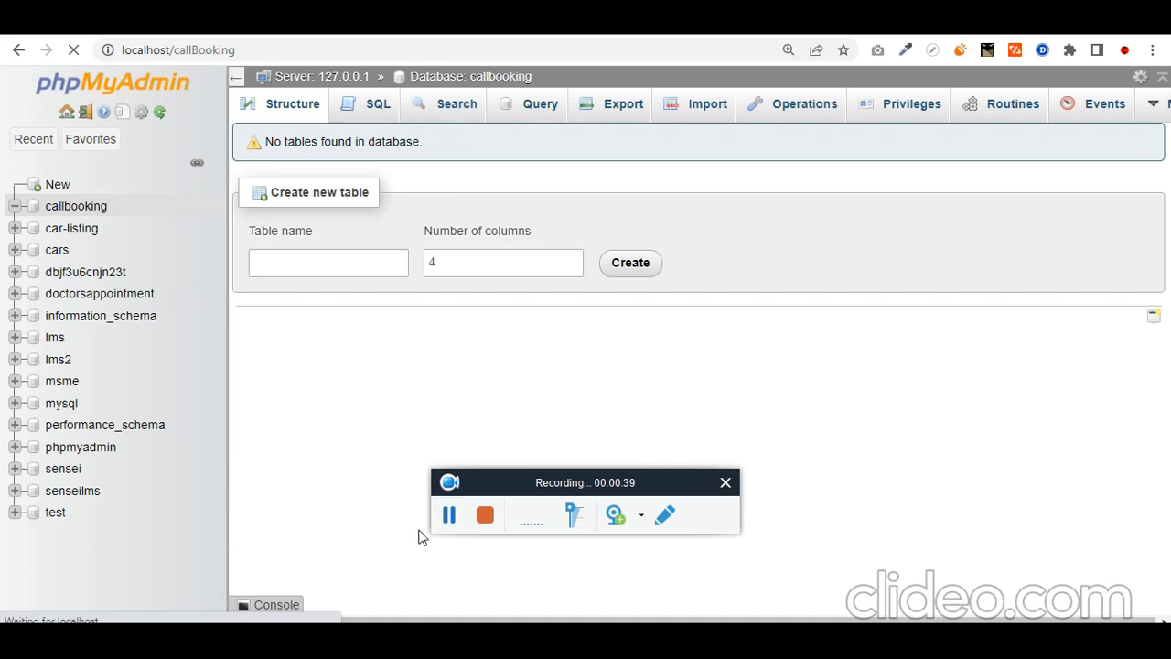
scroll(338, 464, down, 1)
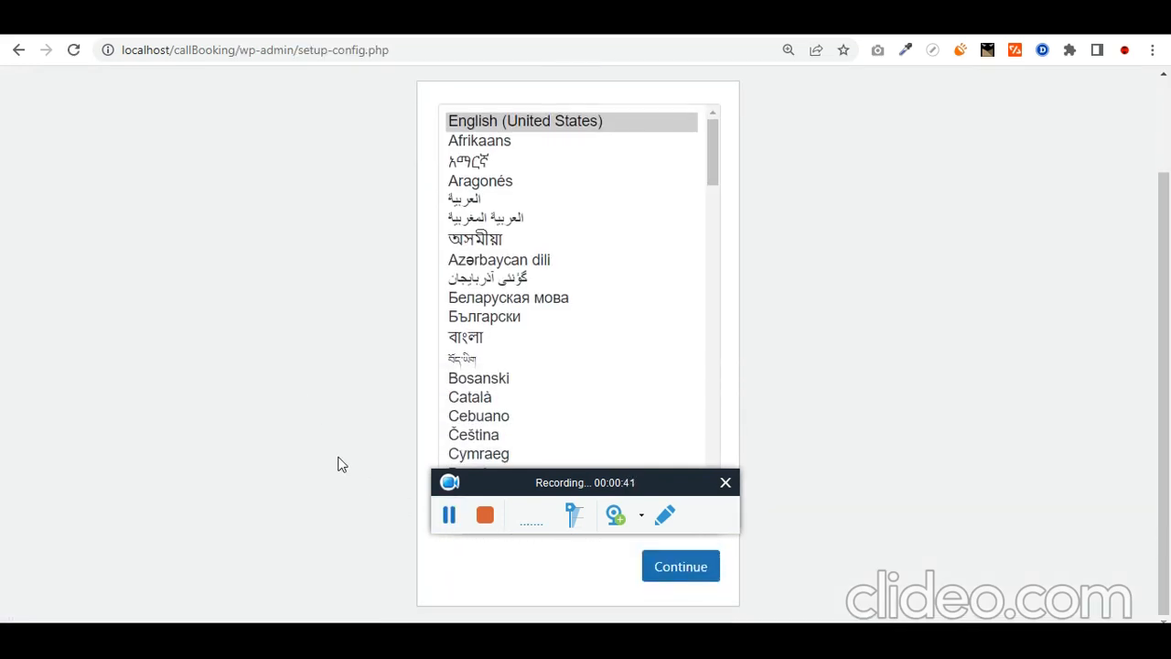
Step: Choose English as the installer language and begin the database setup
click(693, 568)
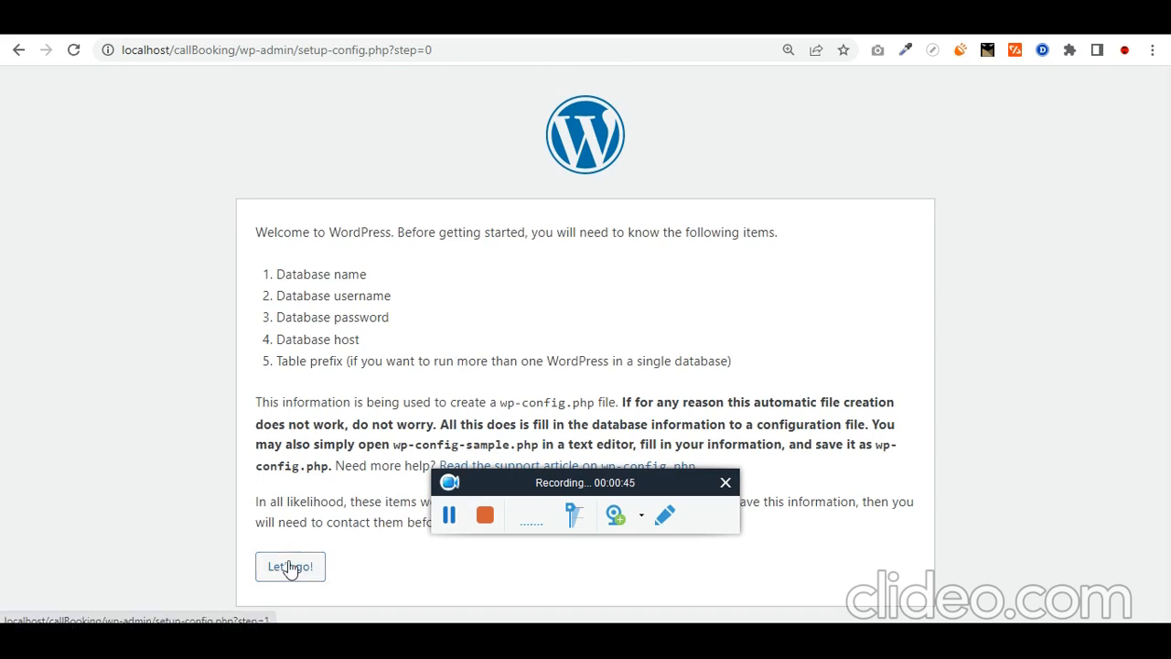
click(291, 569)
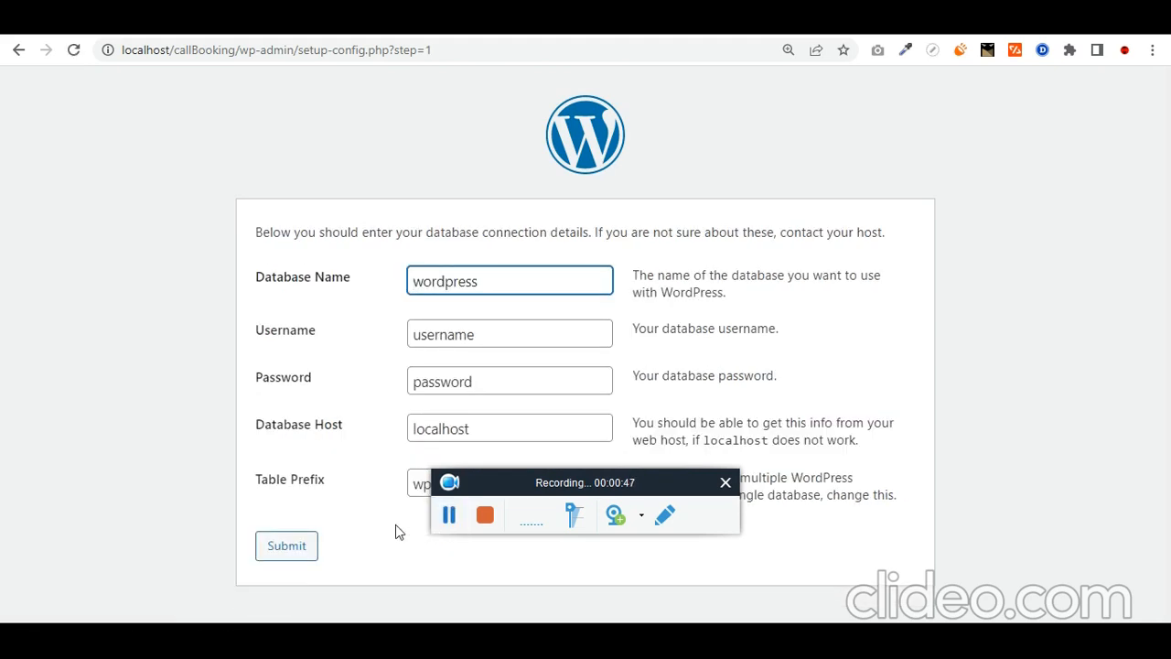
drag(496, 480, 829, 413)
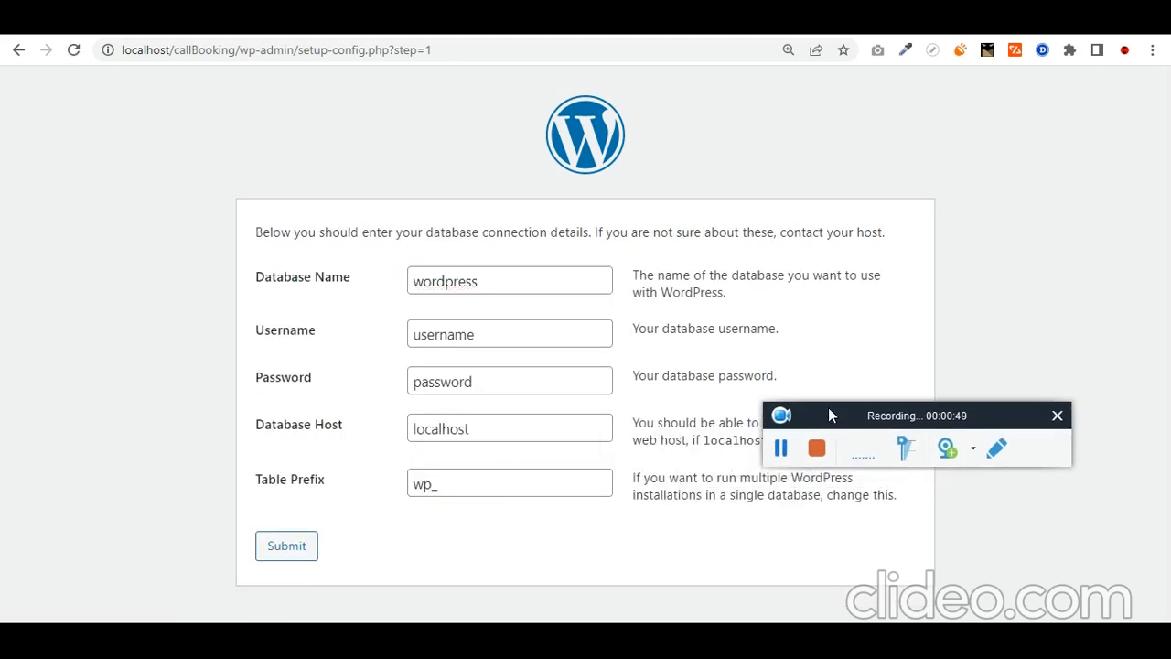
Step: Submit database name callBooking, user root, an empty password and host localhost
double_click(499, 290)
text(callBooking)
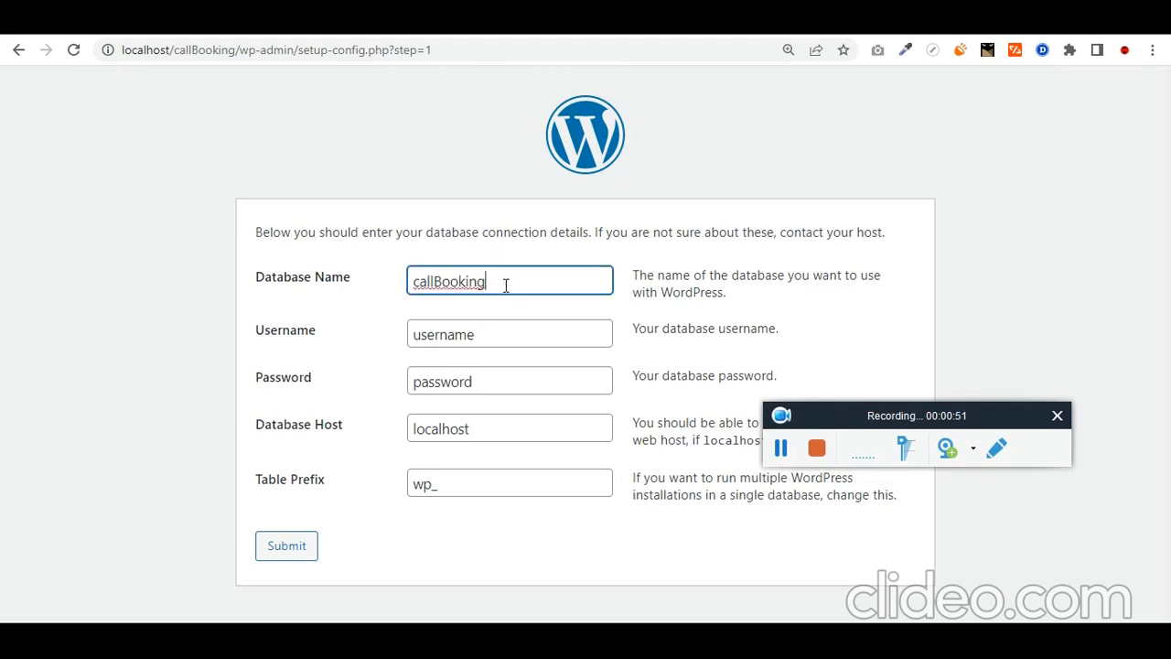
key(Tab)
text(root)
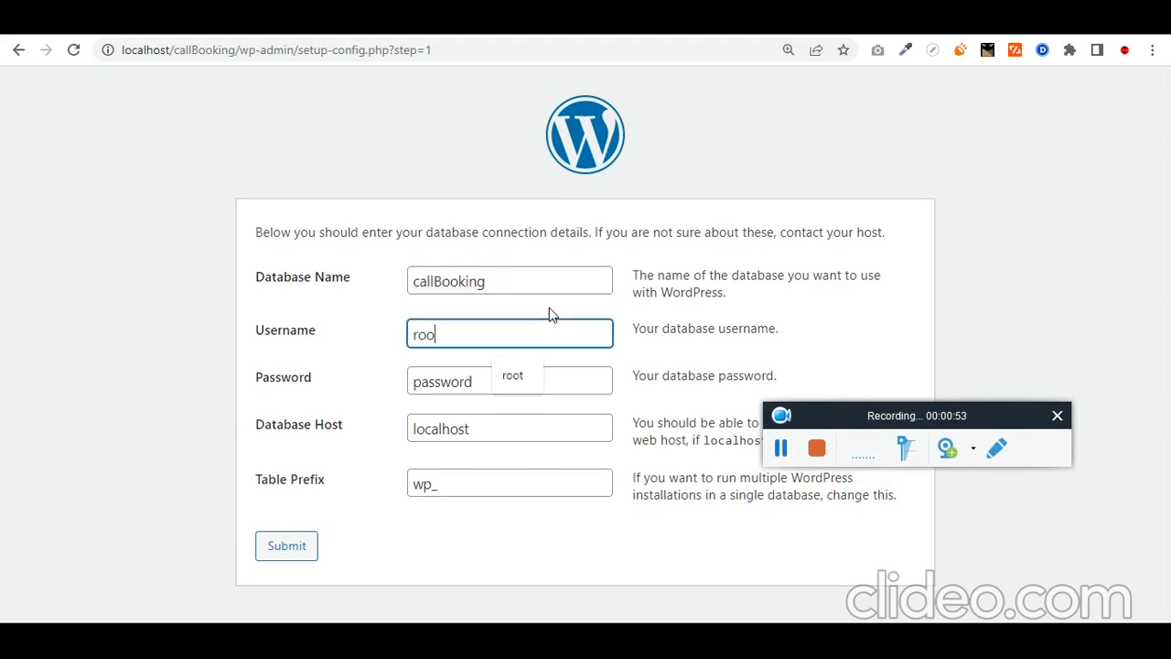
key(Tab)
key(BackSpace)
key(Tab)
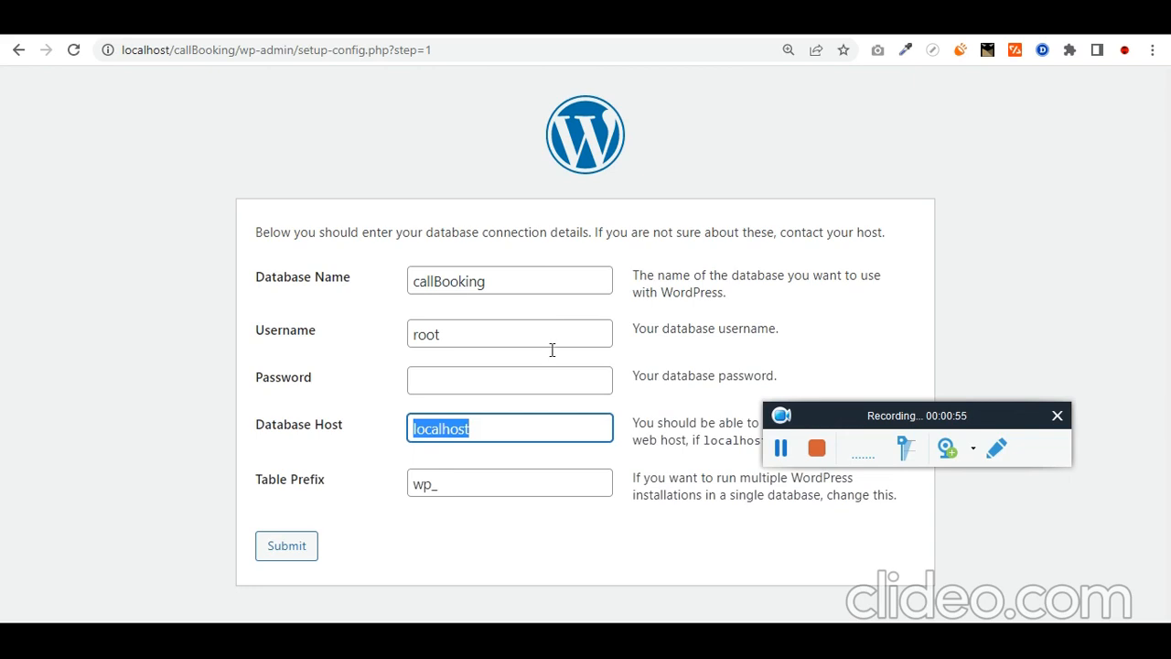
click(553, 637)
click(549, 637)
click(299, 554)
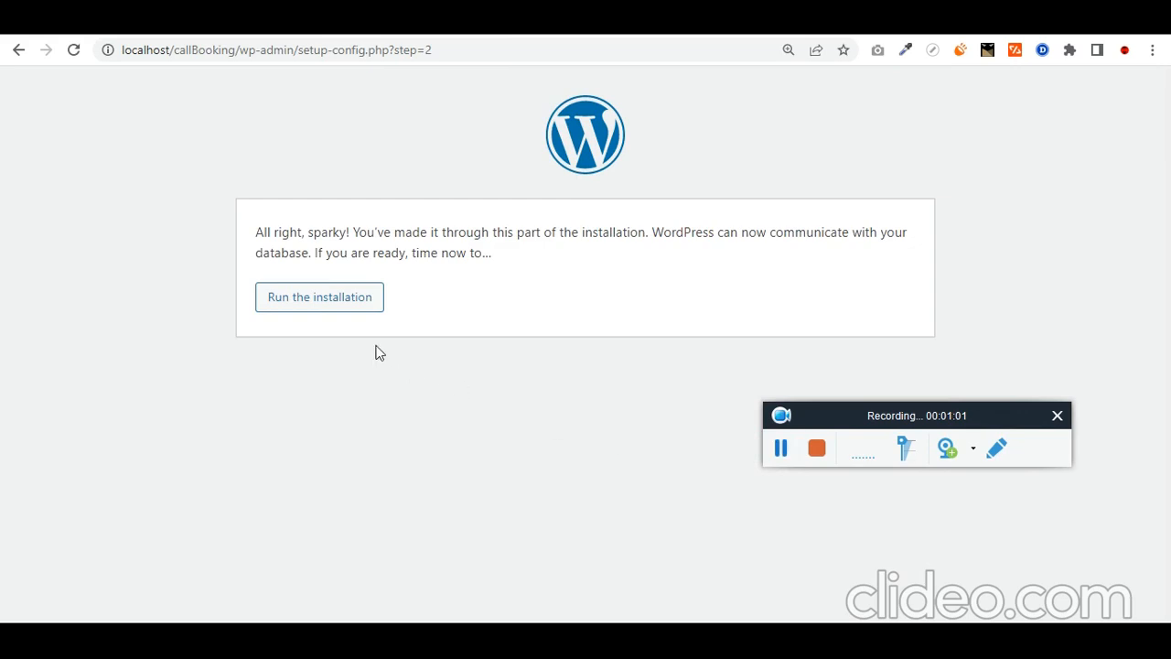
Step: Start the install with site title 'Book a Call' and admin as the username
click(337, 309)
scroll(335, 463, down, 2)
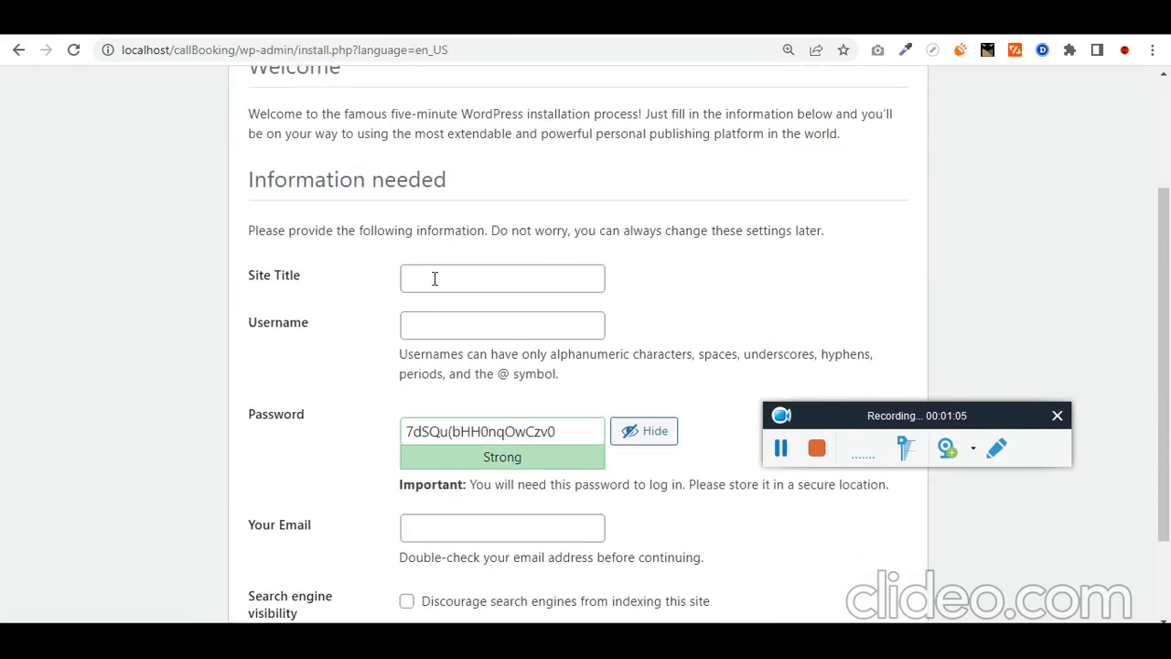
click(447, 276)
text(Book)
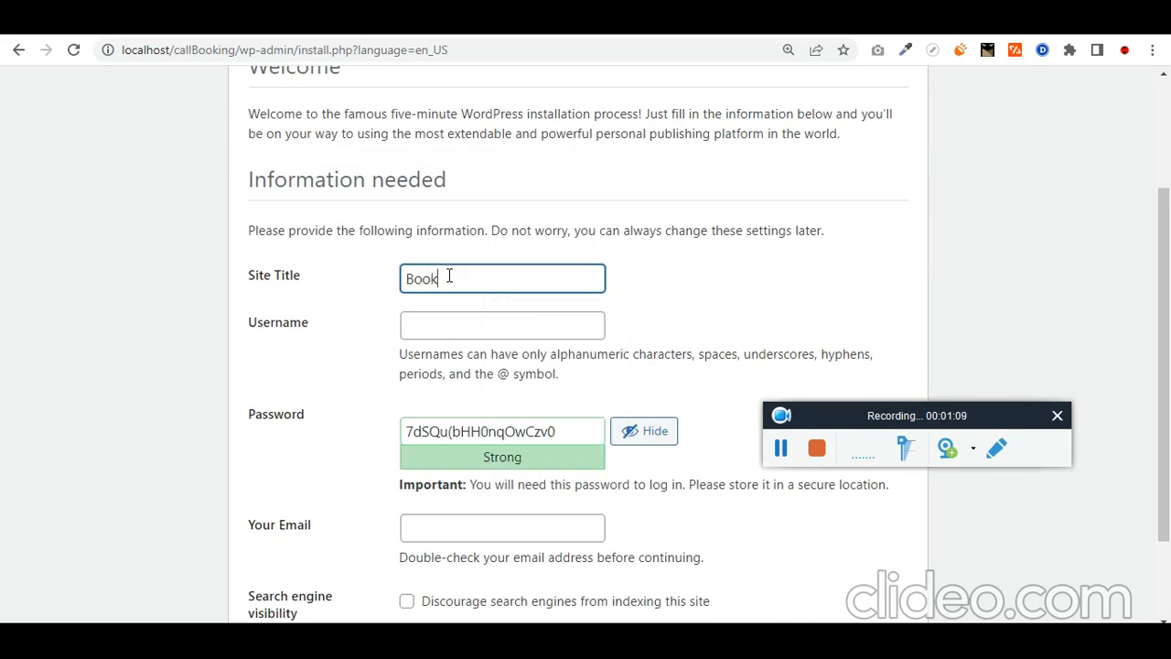
text( a Call)
key(Tab)
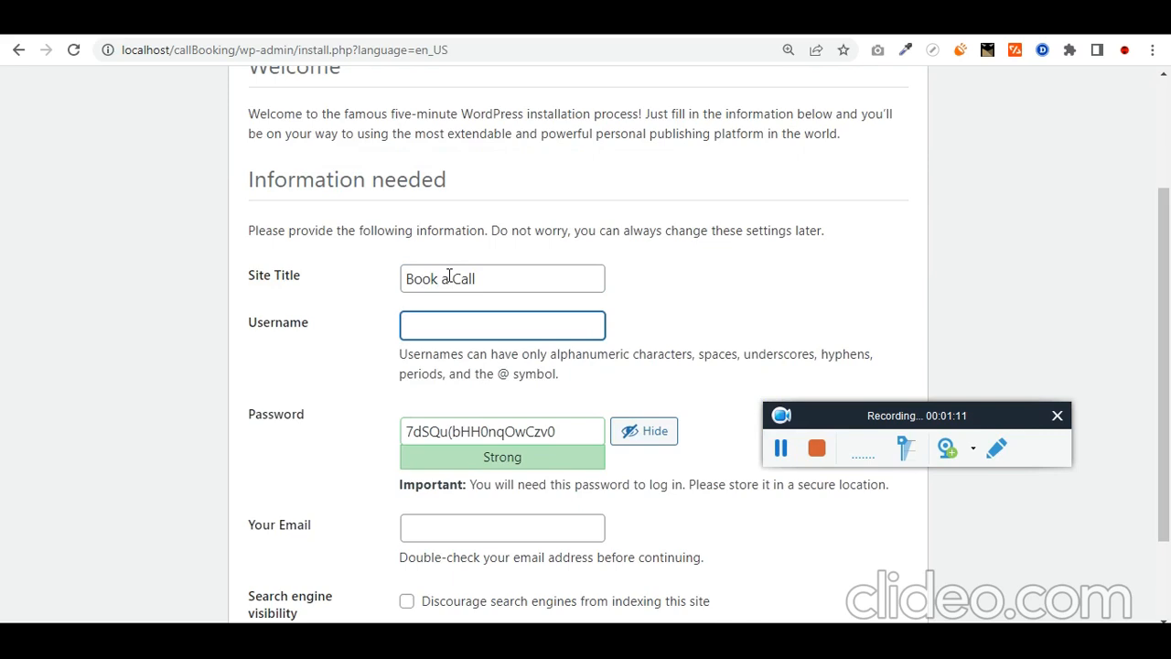
text(admin)
Step: Set a simple admin password, fill in the admin e-mail, discourage search engines, and install
key(ctrl+a)
key(ctrl+c)
key(Tab)
key(ctrl+v)
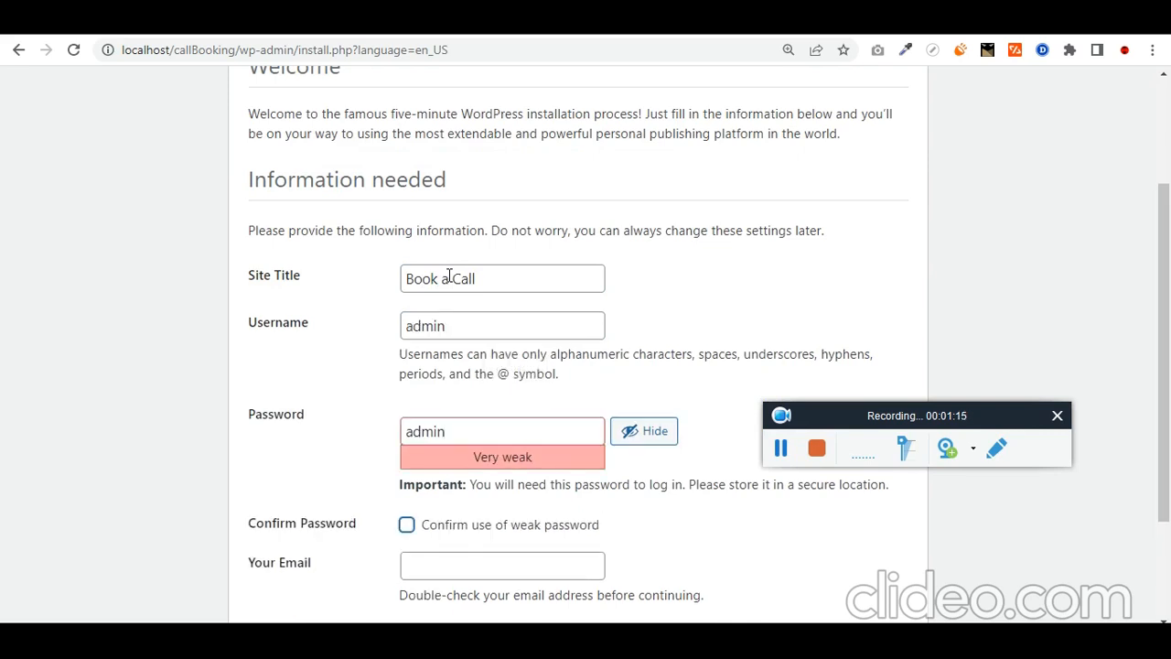
scroll(449, 277, down, 2)
click(461, 409)
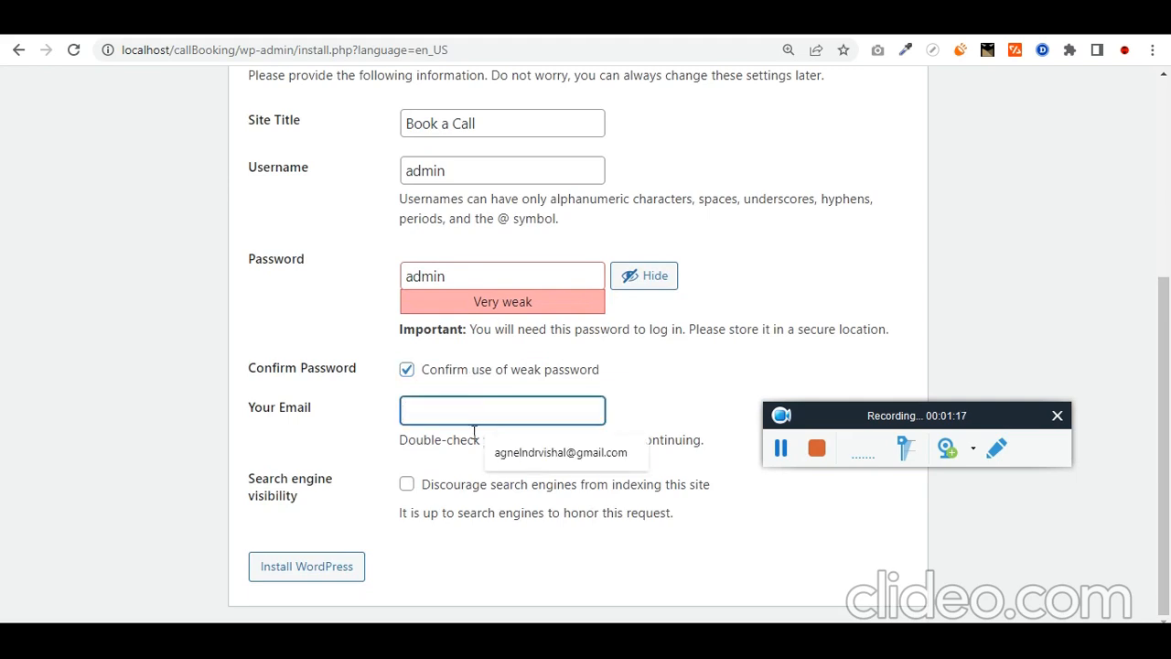
click(501, 452)
click(435, 488)
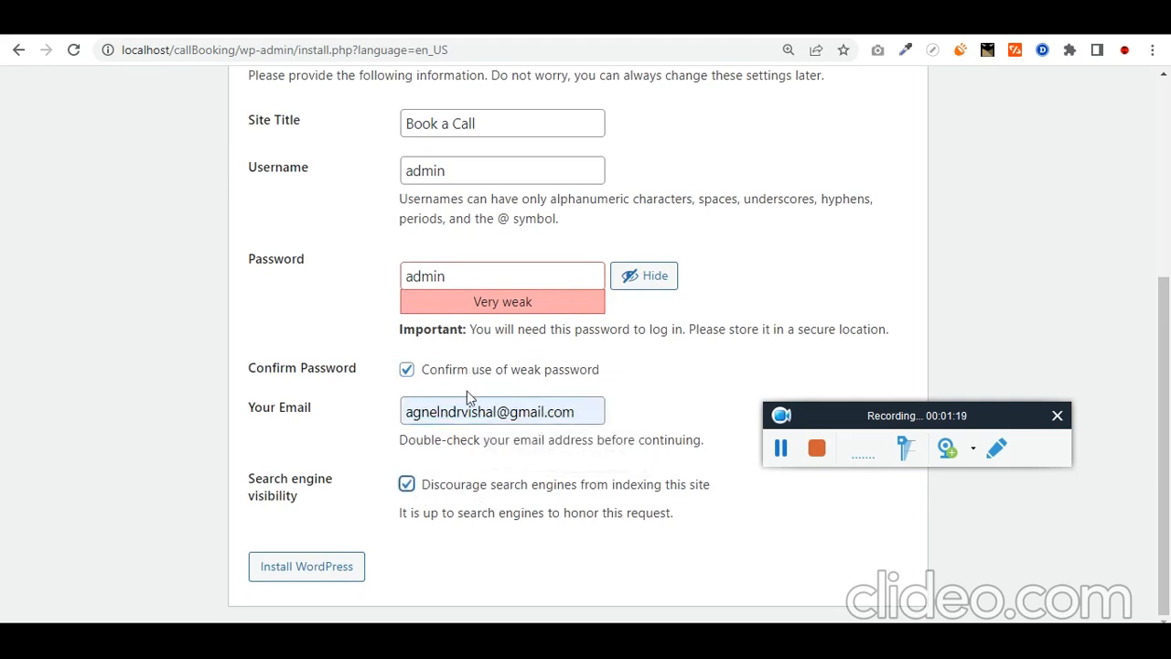
click(350, 564)
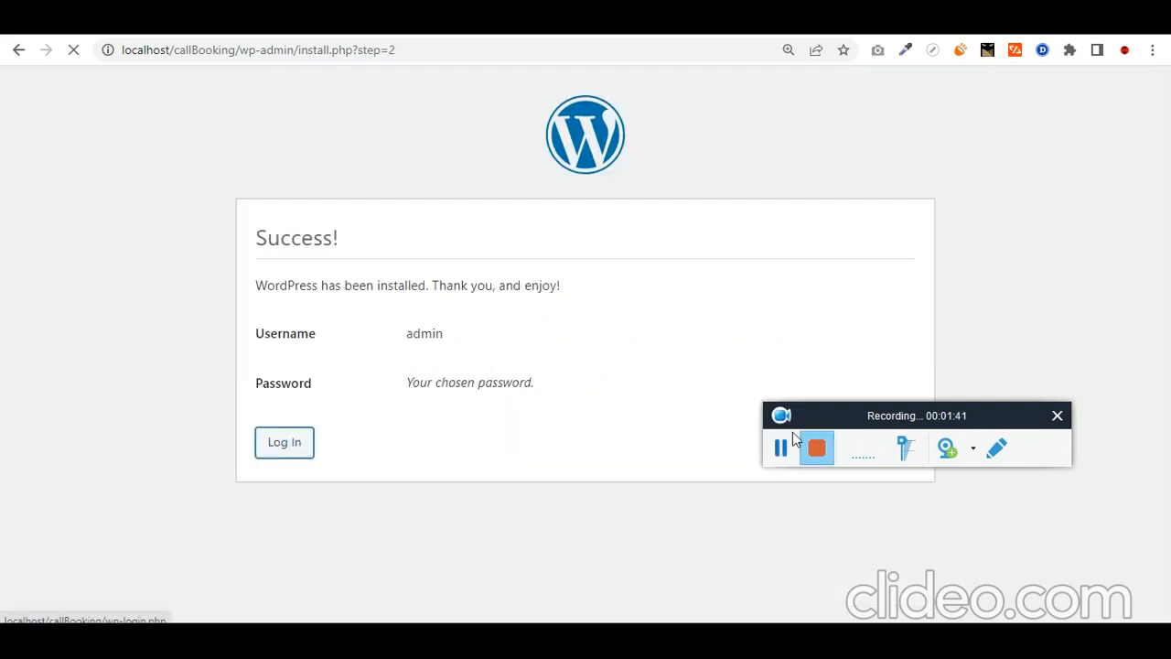
Step: Log in to the Book a Call dashboard as admin with Remember Me ticked
click(601, 290)
text(ad)
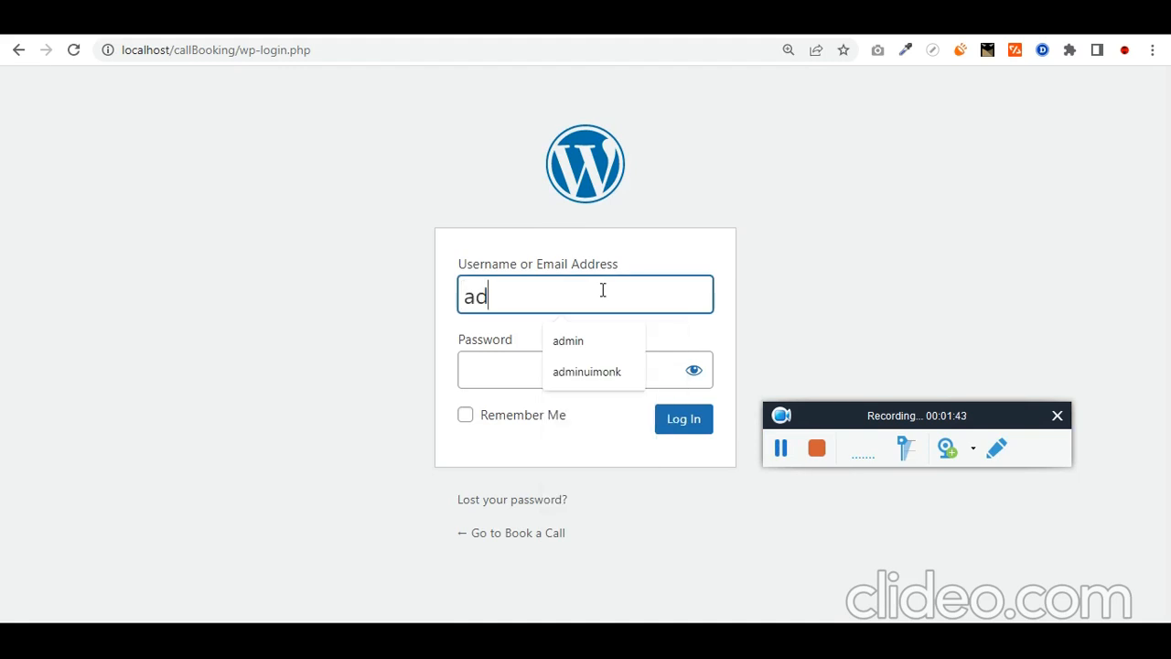
text(min)
key(ctrl+a)
key(ctrl+c)
key(Tab)
key(ctrl+v)
key(Tab)
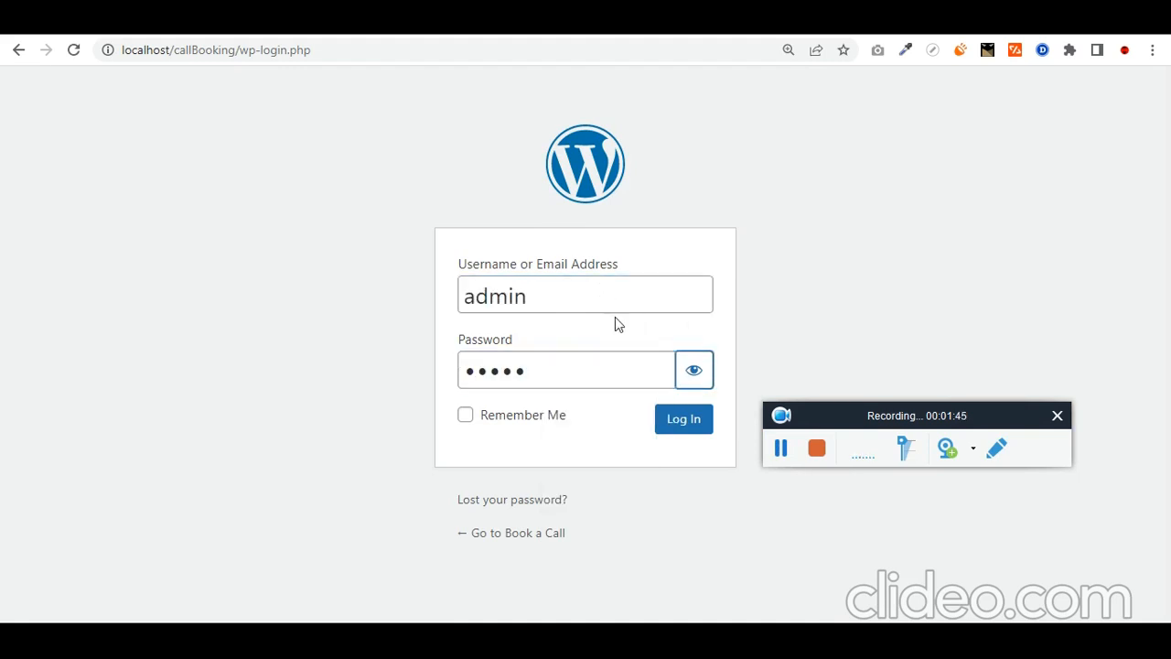
click(694, 371)
click(498, 417)
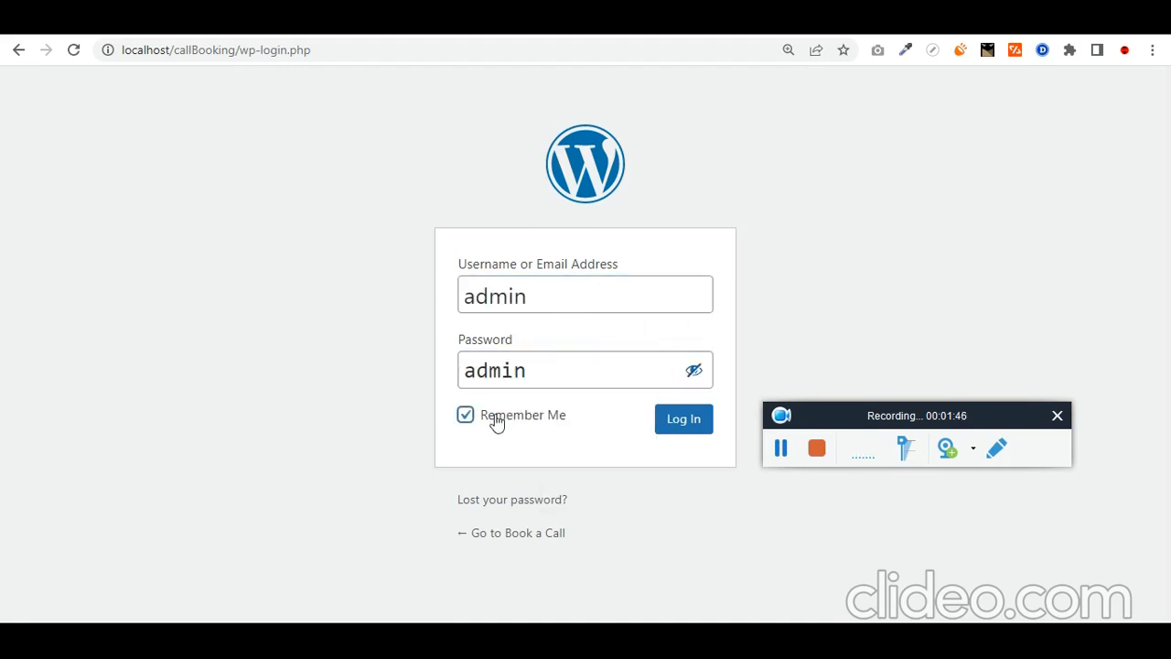
click(672, 420)
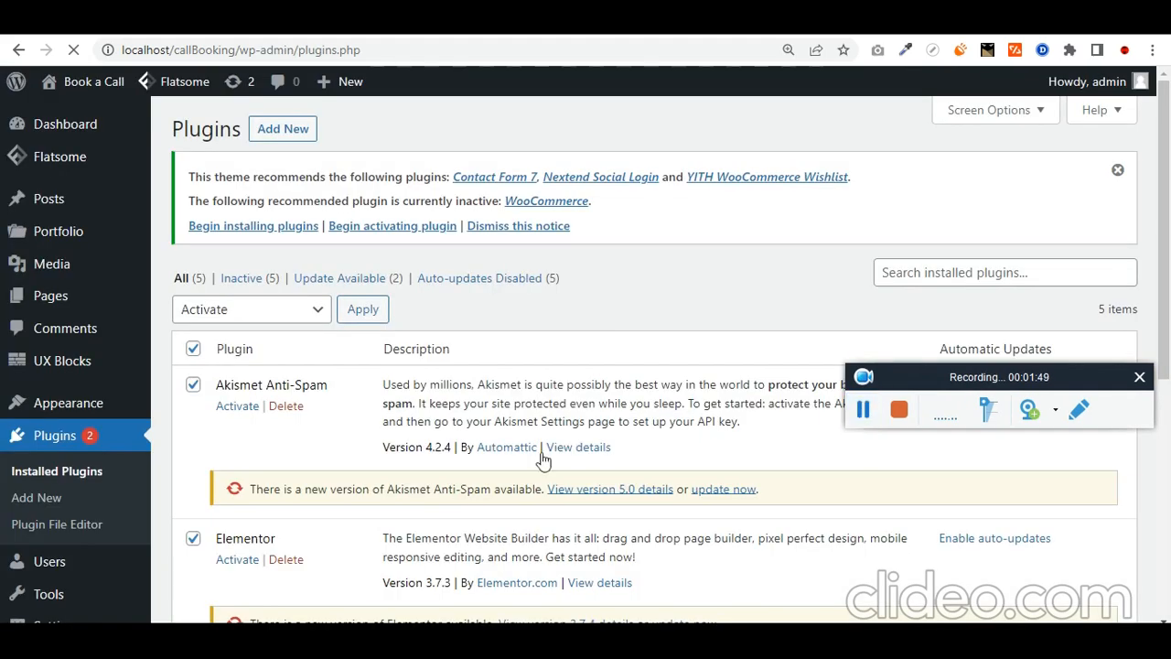
Step: Work through the Plugins list, checking WooCommerce Bookings, WooCommerce, Elementor Pro and Elementor
scroll(362, 473, down, 3)
scroll(362, 473, down, 4)
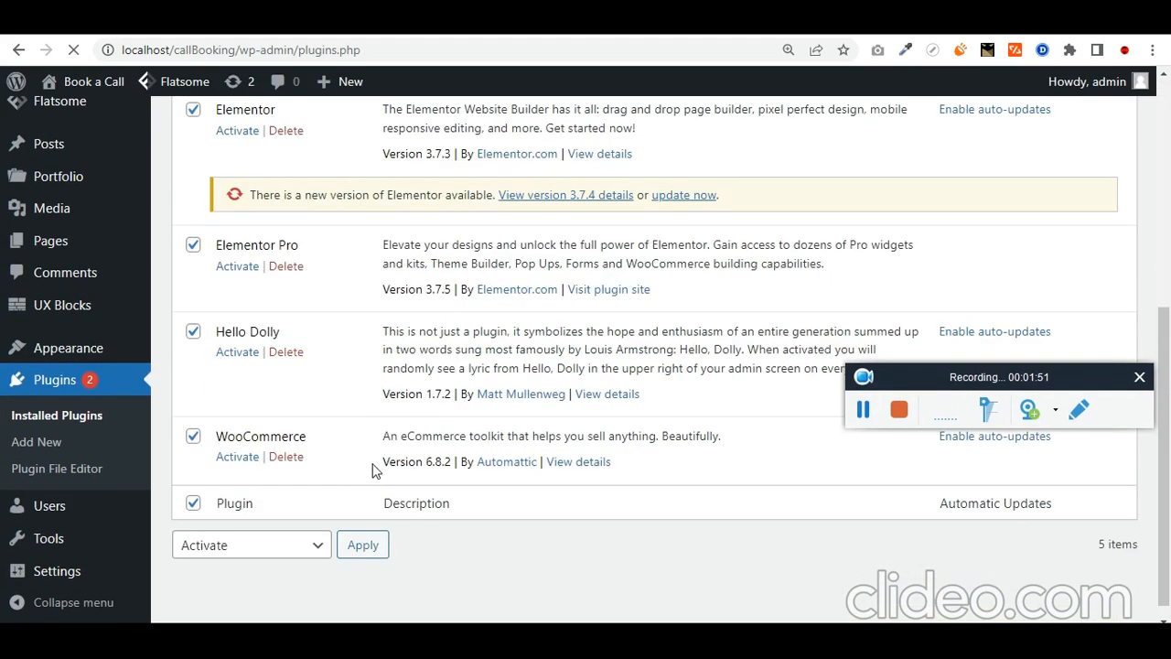
scroll(362, 470, up, 1)
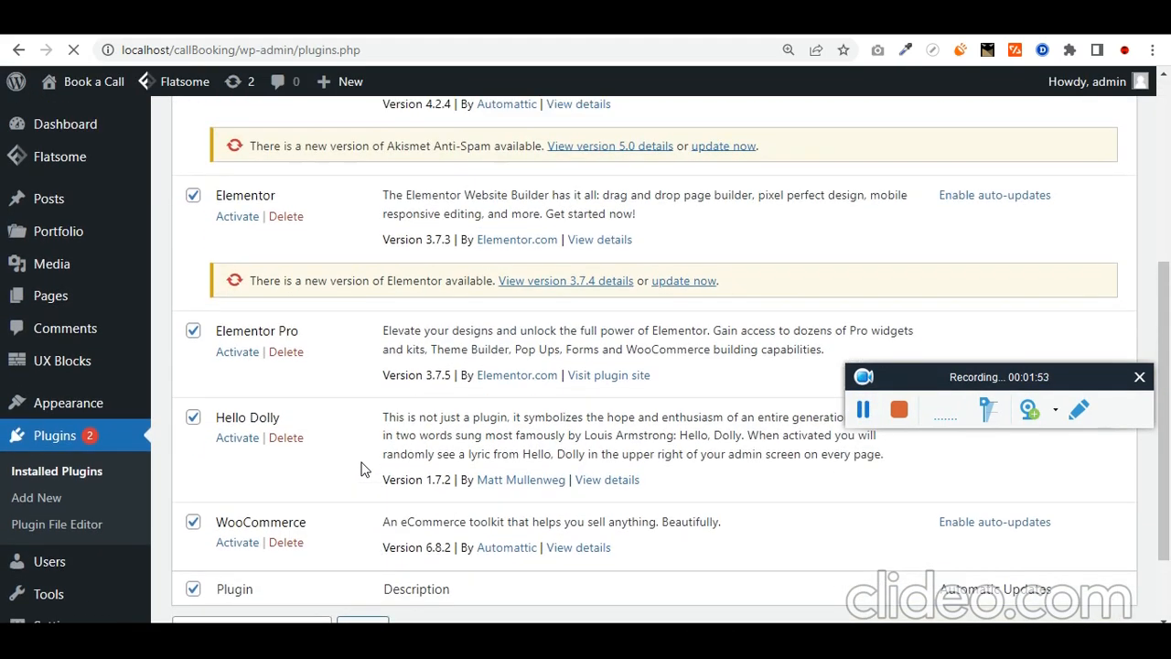
scroll(361, 470, up, 2)
scroll(363, 468, down, 1)
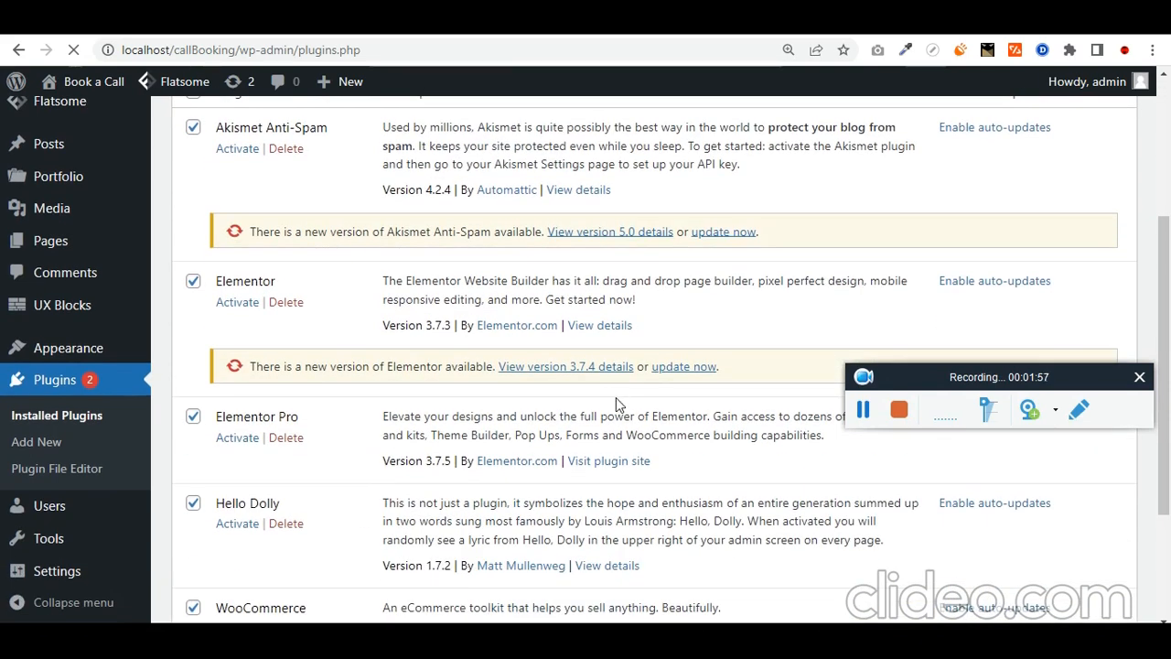
click(861, 416)
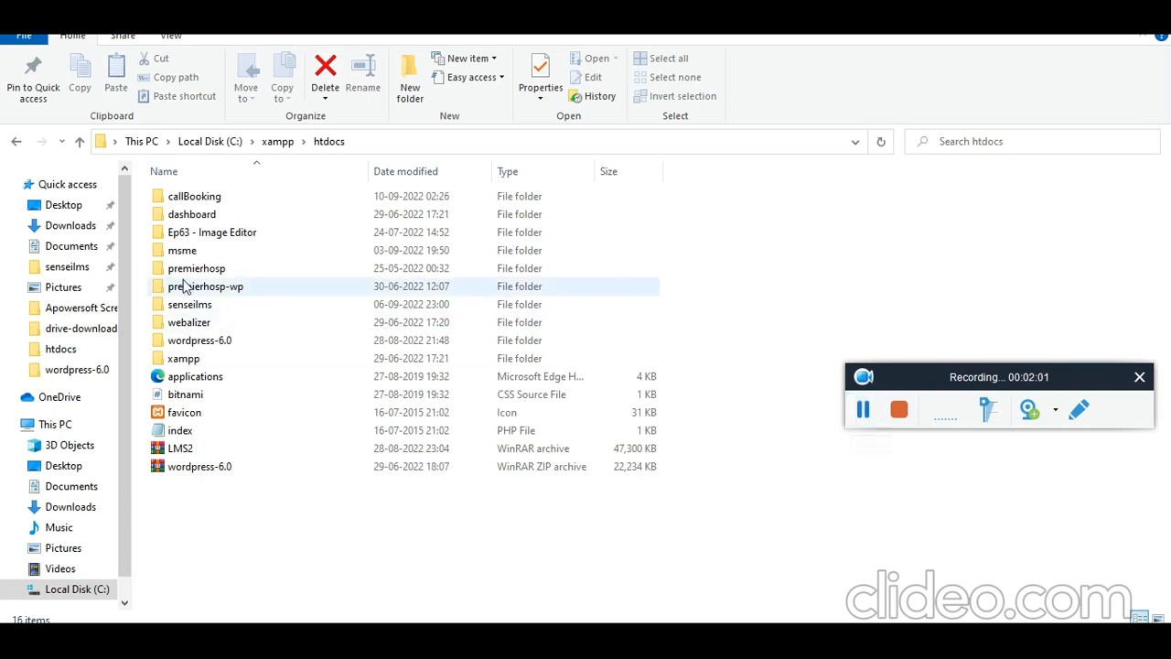
click(870, 418)
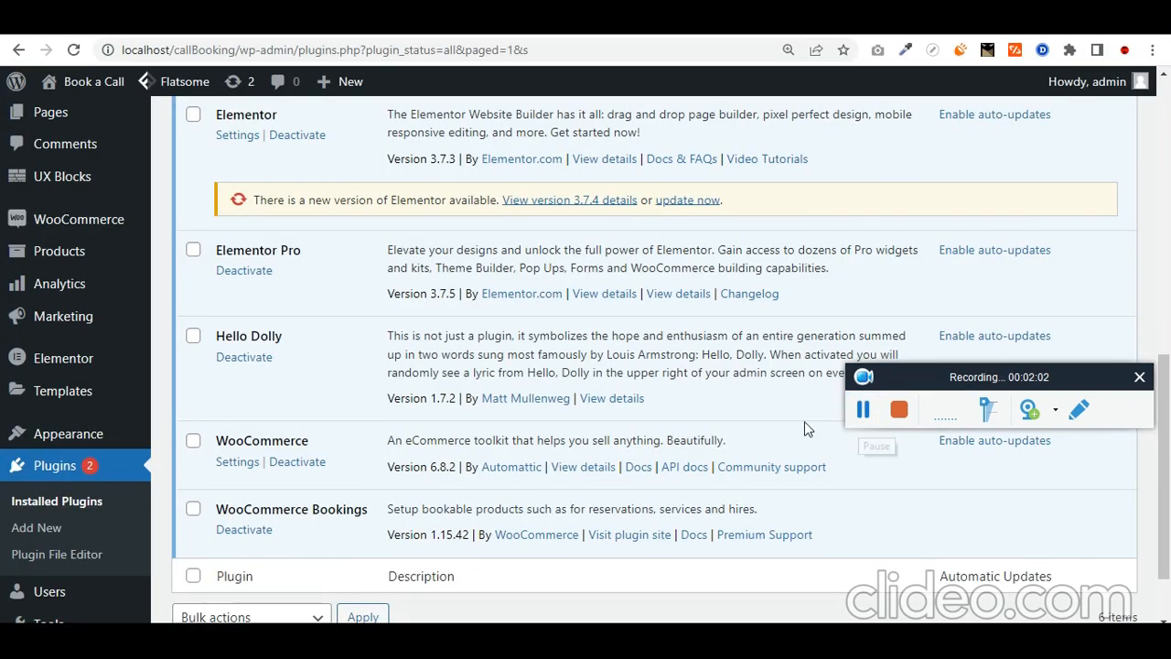
triple_click(307, 506)
double_click(278, 439)
scroll(277, 439, up, 1)
triple_click(265, 336)
scroll(238, 302, up, 1)
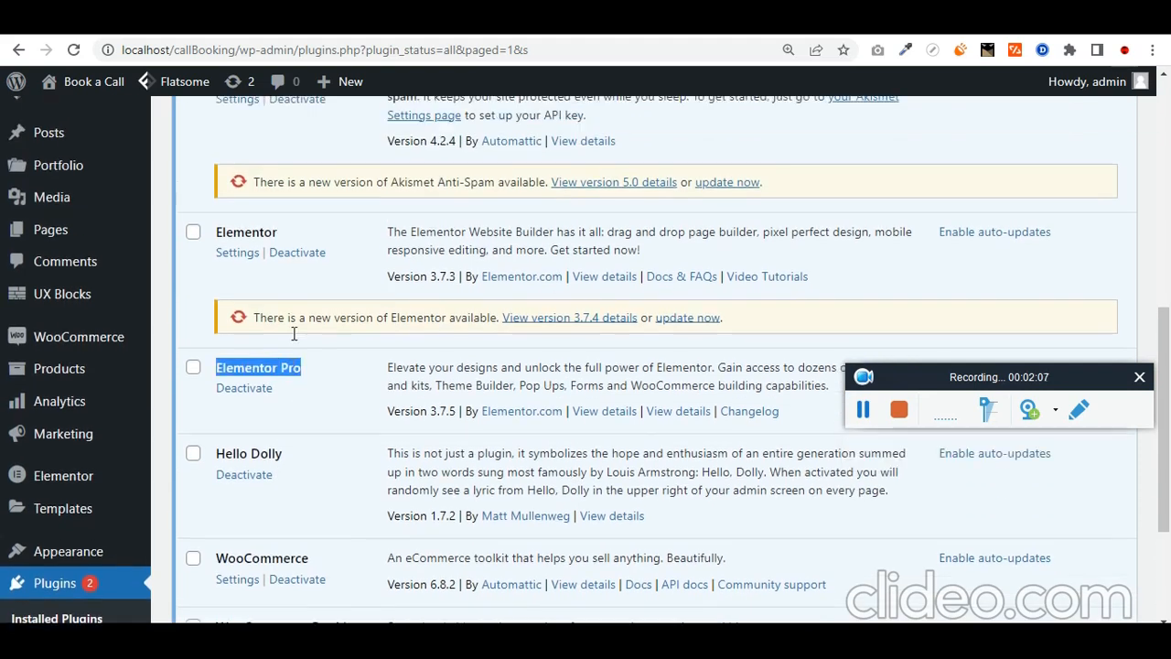
double_click(246, 286)
scroll(246, 285, up, 2)
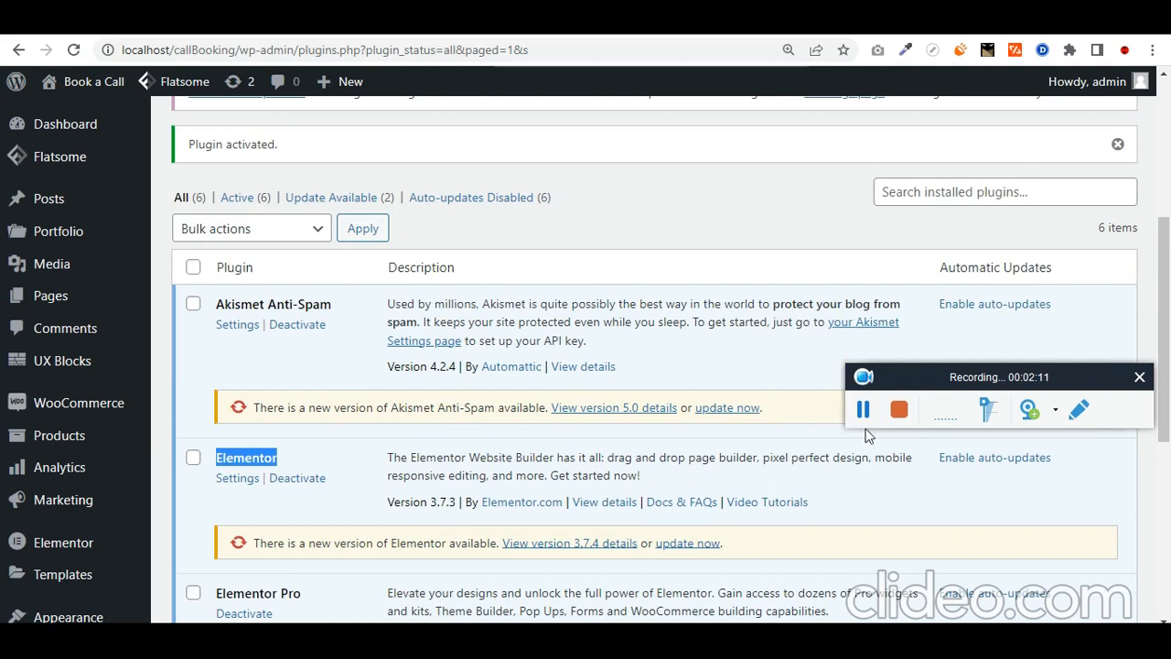
Step: Create and publish a new page titled 'All Members'
mouse_move(120, 293)
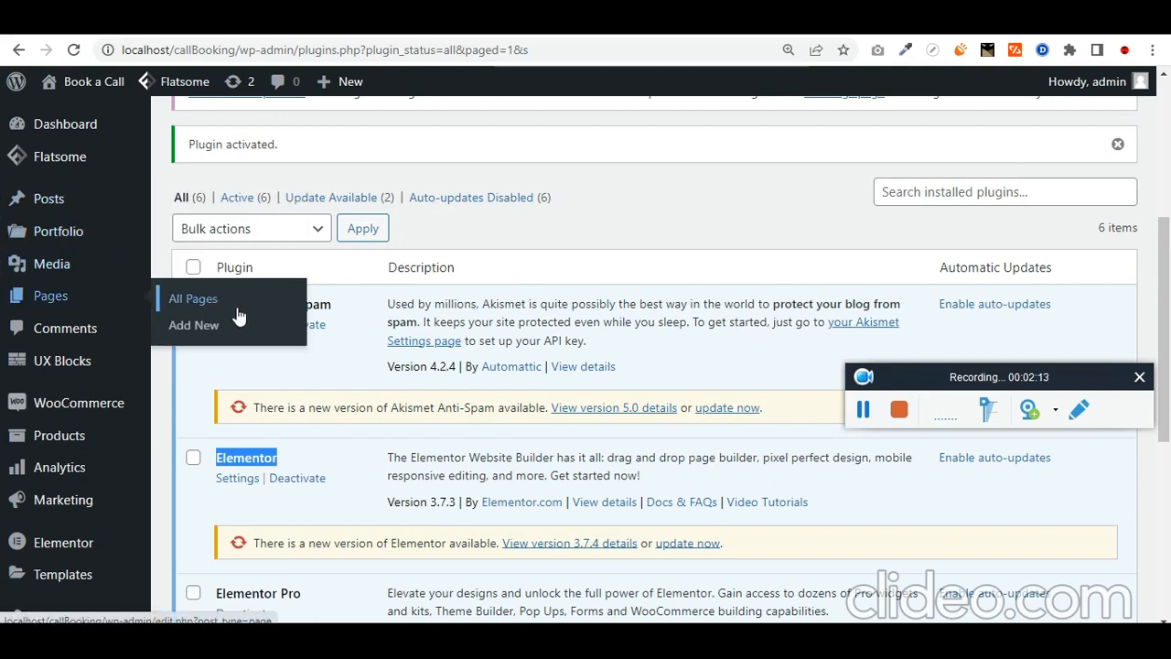
click(194, 325)
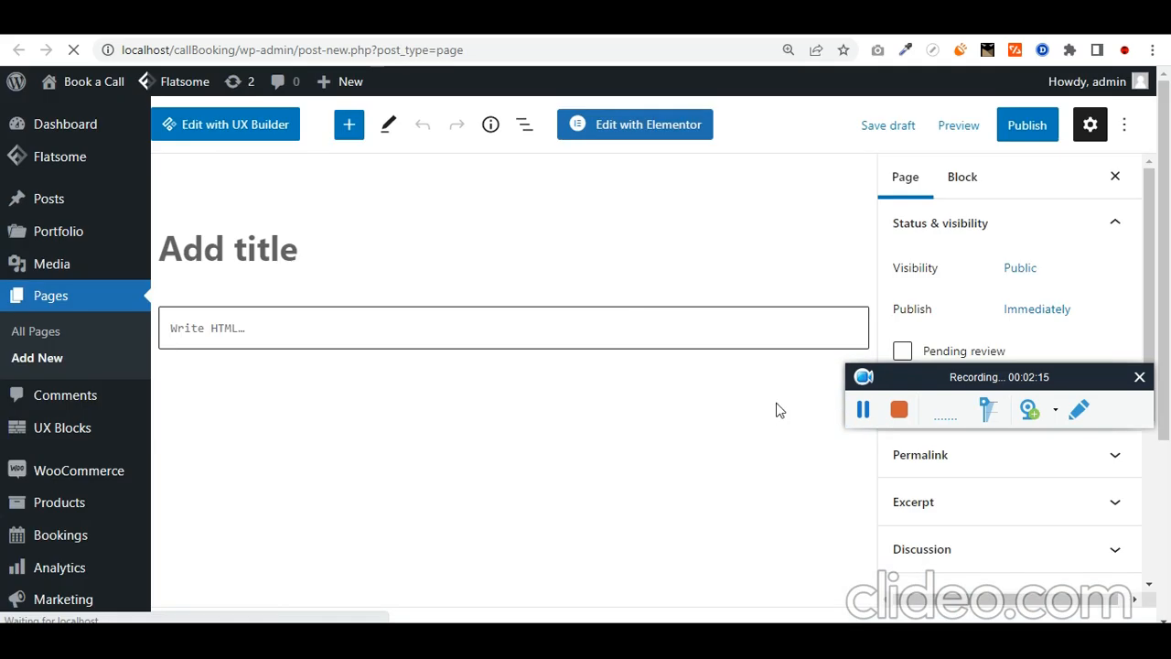
text(All Members)
click(1026, 125)
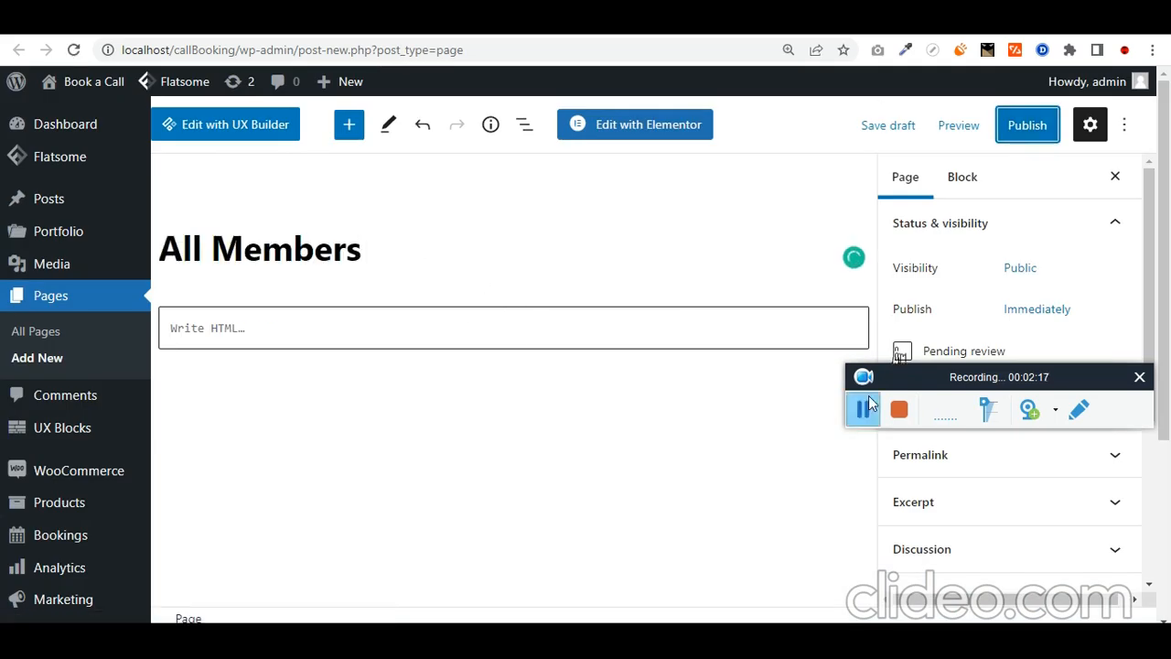
scroll(961, 338, down, 2)
Step: Switch the page to the Elementor Full Width template and open it in Elementor
click(961, 337)
scroll(960, 259, down, 1)
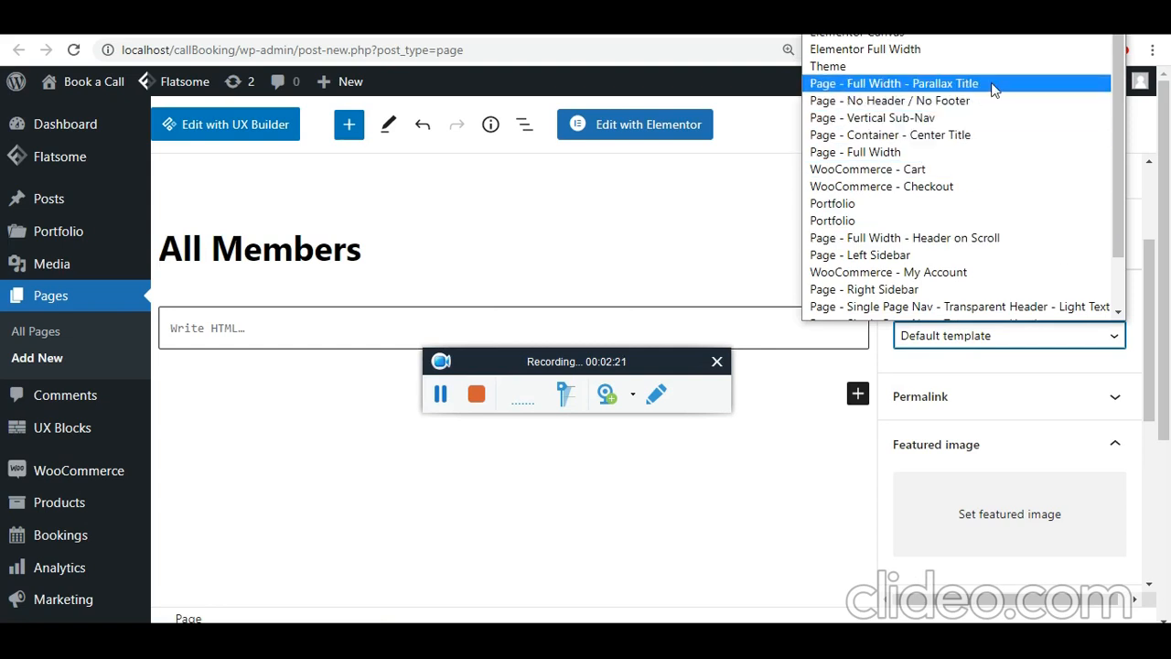
click(951, 66)
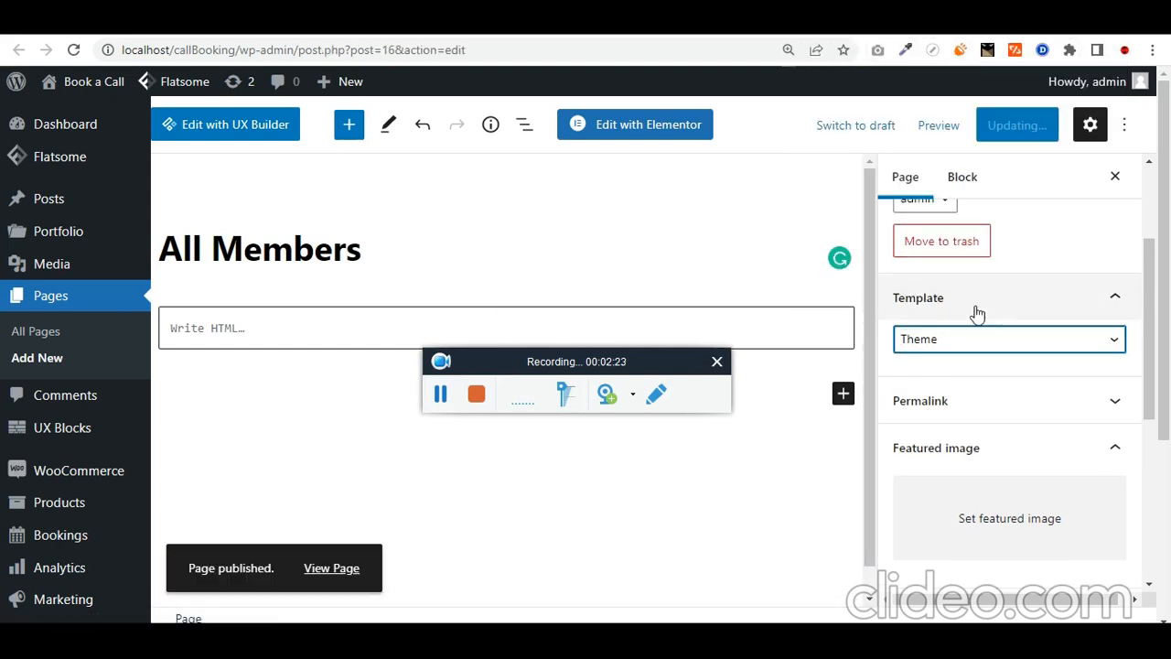
click(978, 342)
click(934, 48)
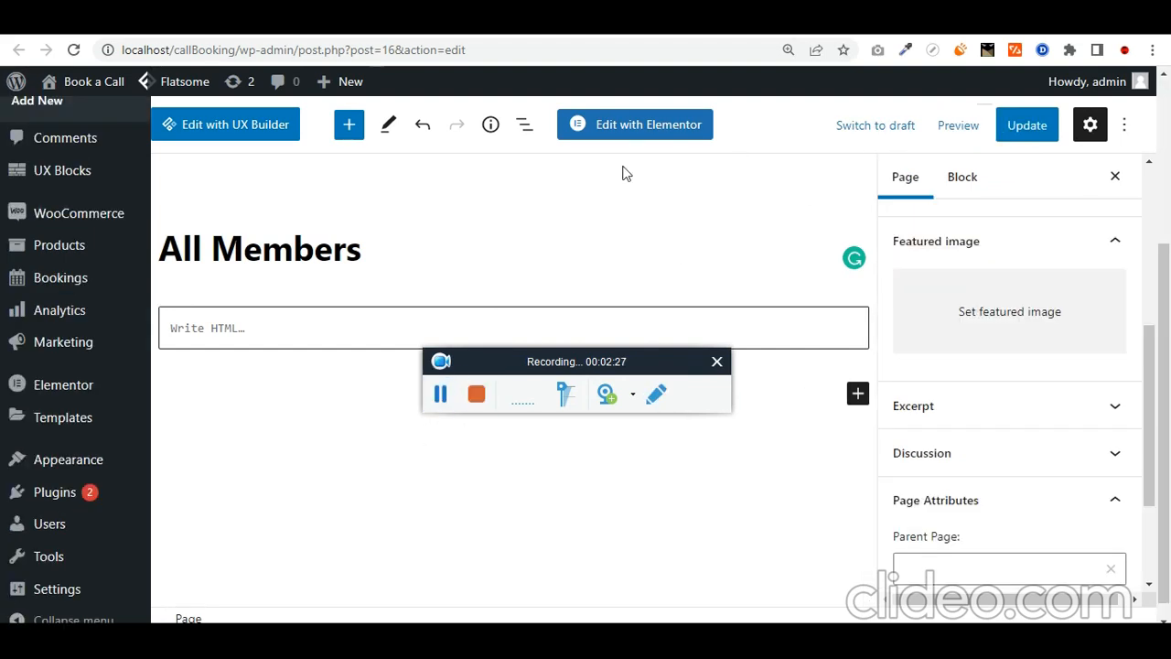
click(625, 128)
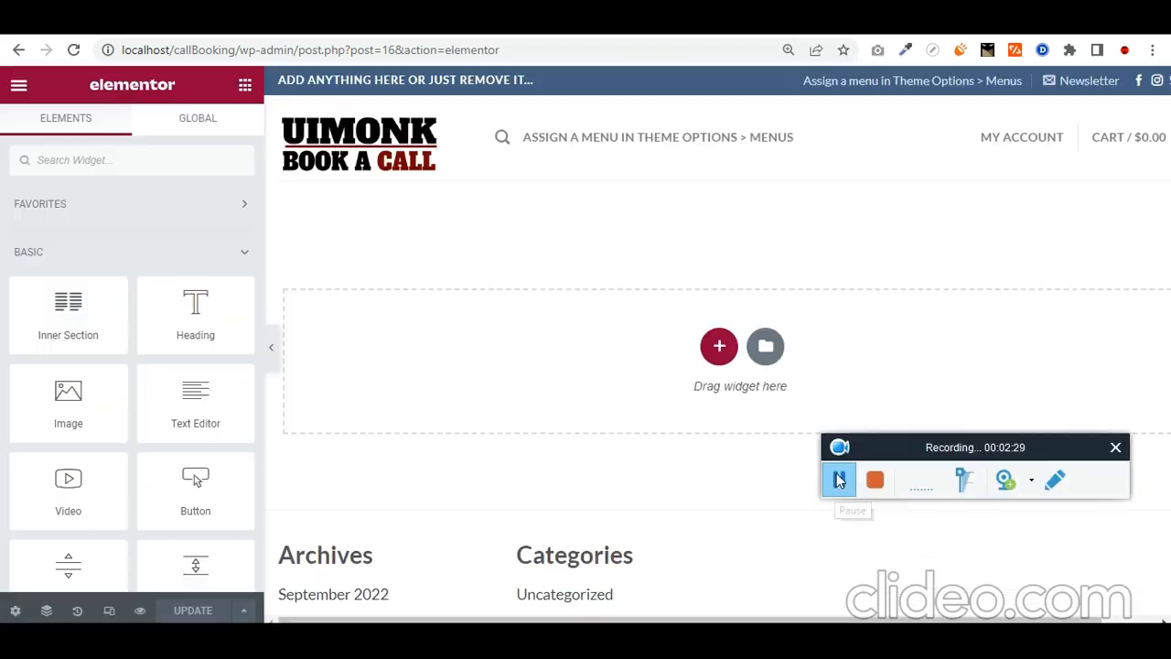
Step: Add a one-column section with a minimum height of 200
click(720, 347)
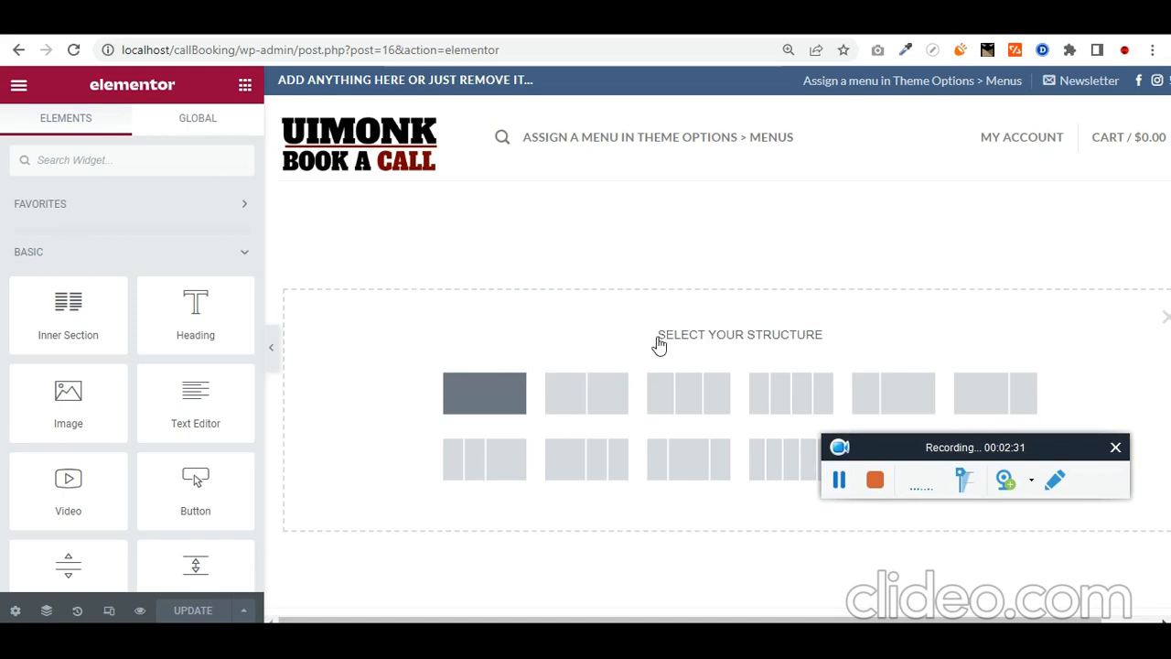
click(485, 394)
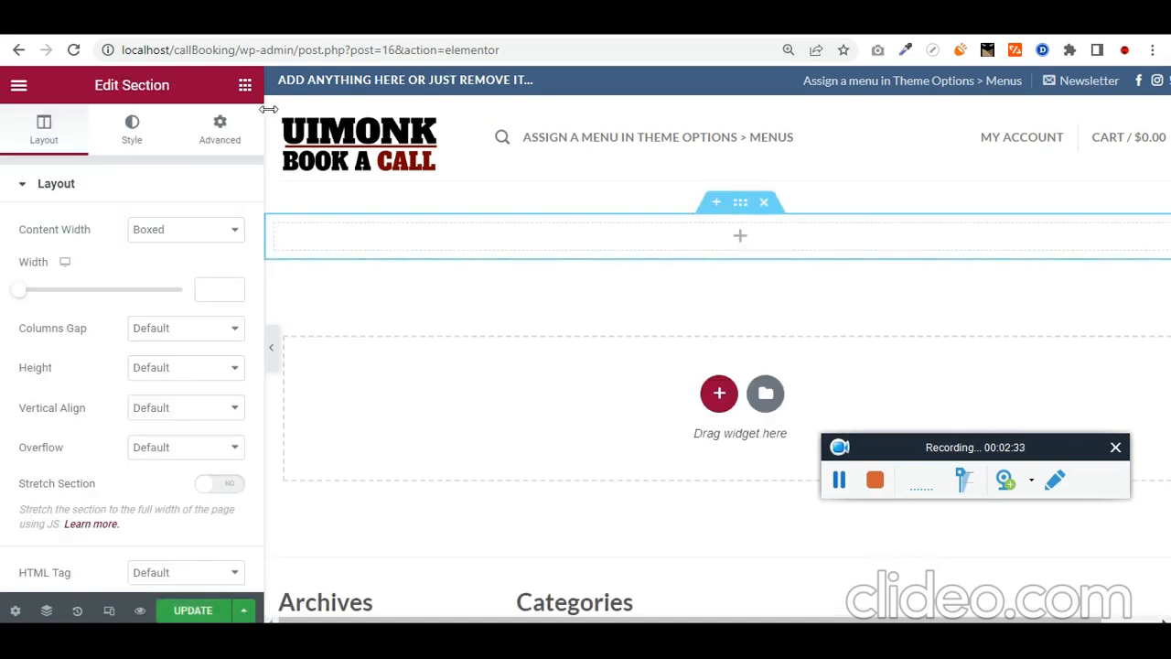
click(44, 133)
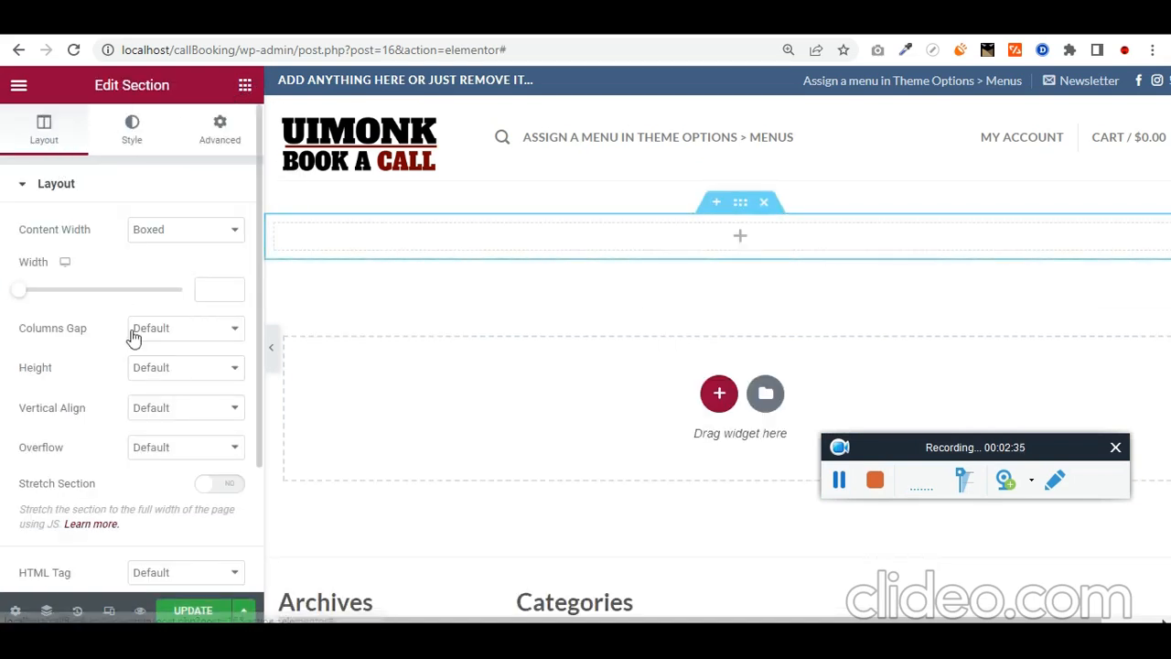
click(188, 367)
click(193, 414)
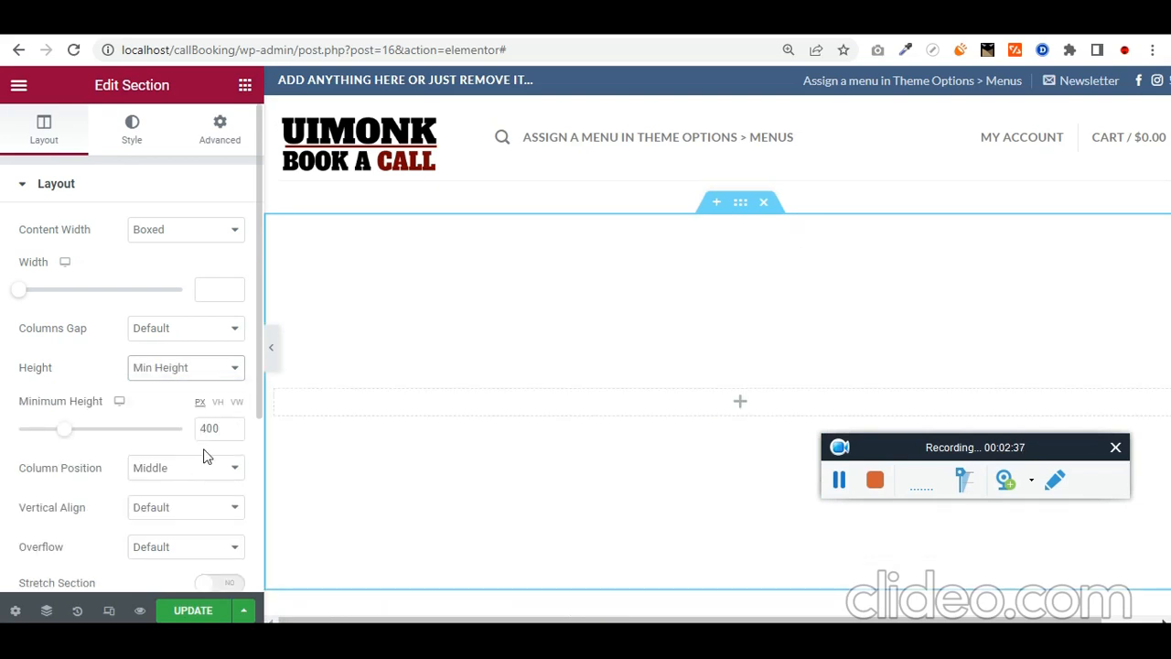
drag(210, 428, 191, 433)
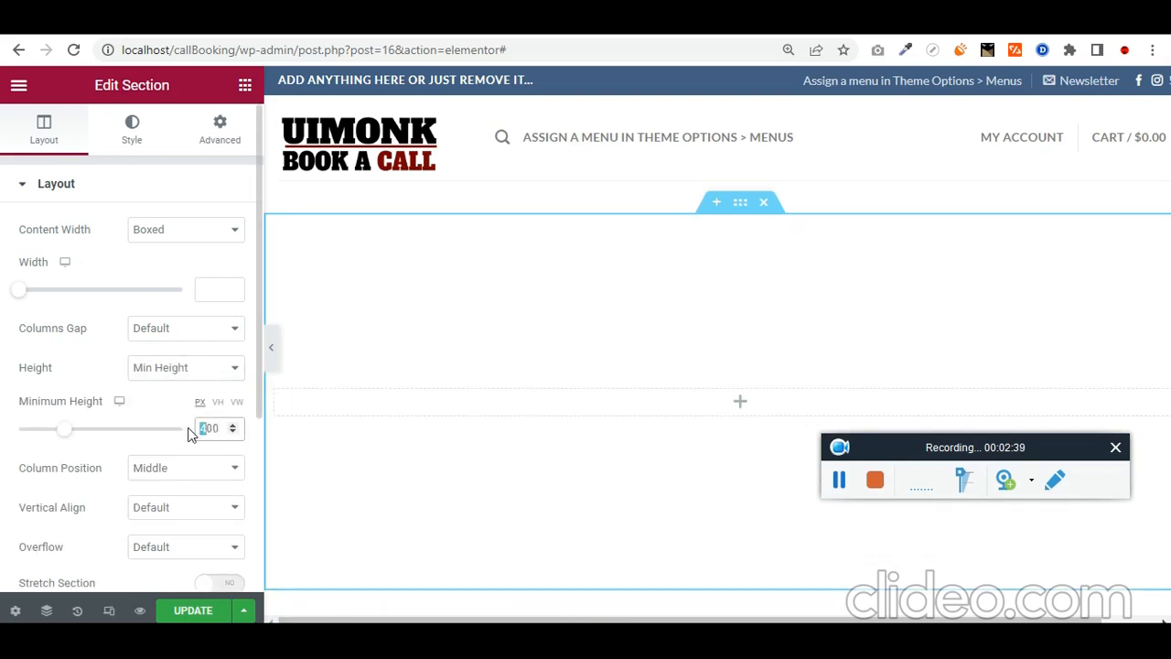
text(2)
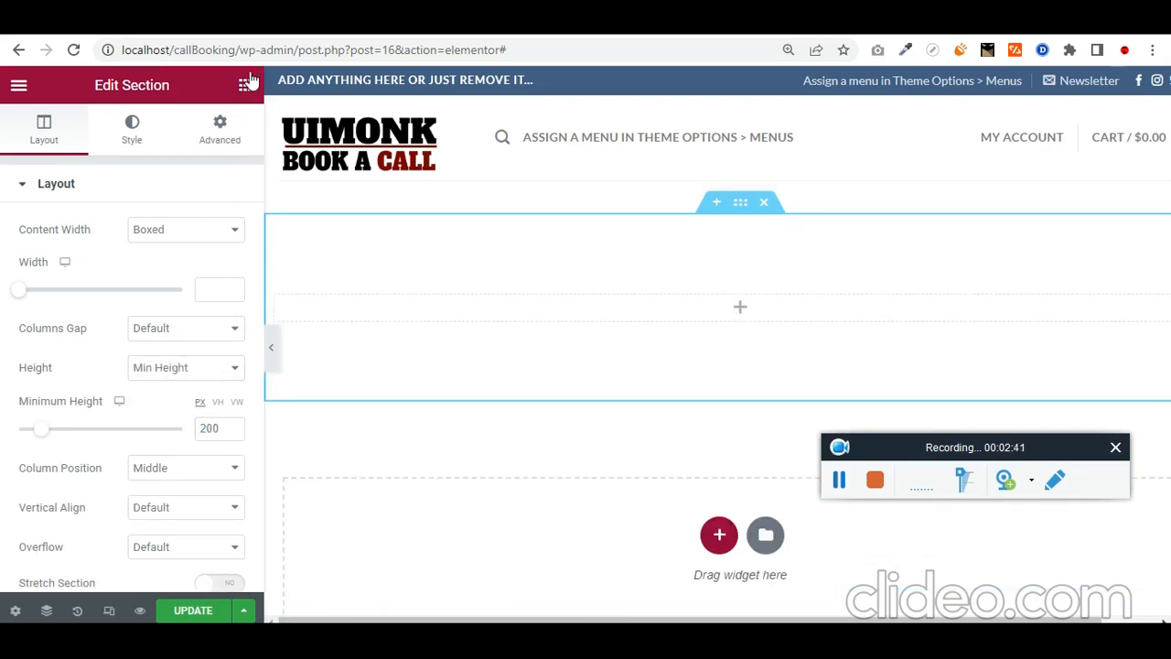
Step: Add a centred white 'ALL MEMBERS' heading to the section
click(245, 85)
drag(195, 311, 776, 300)
triple_click(110, 269)
text(ALL MEMBERS)
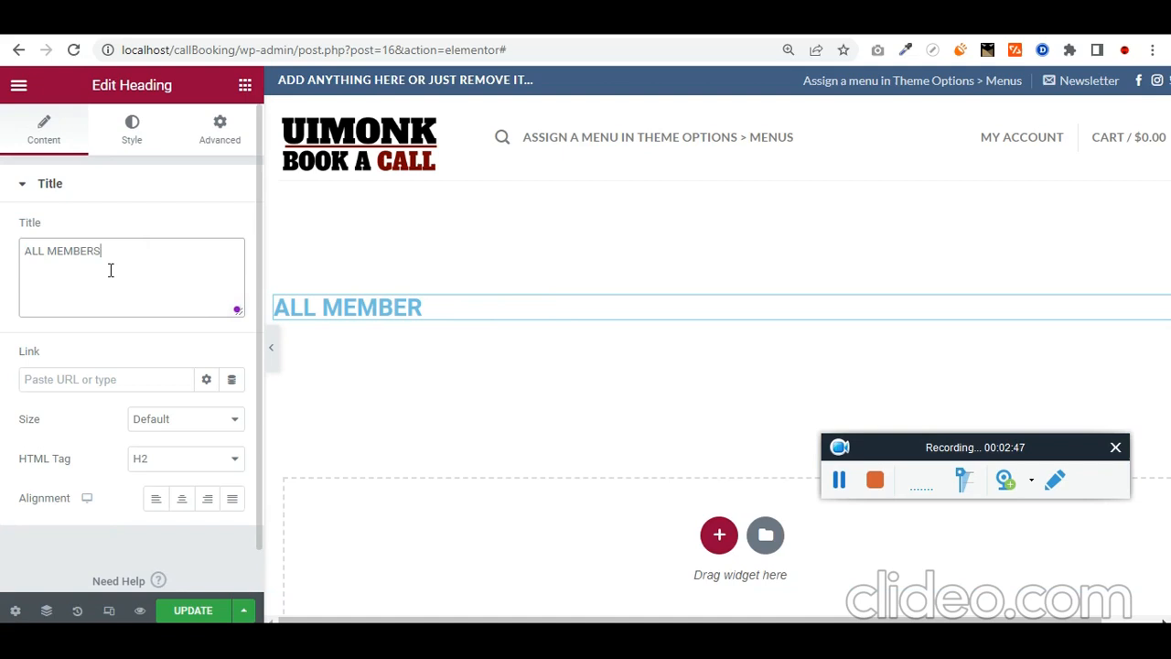
key(ctrl+a)
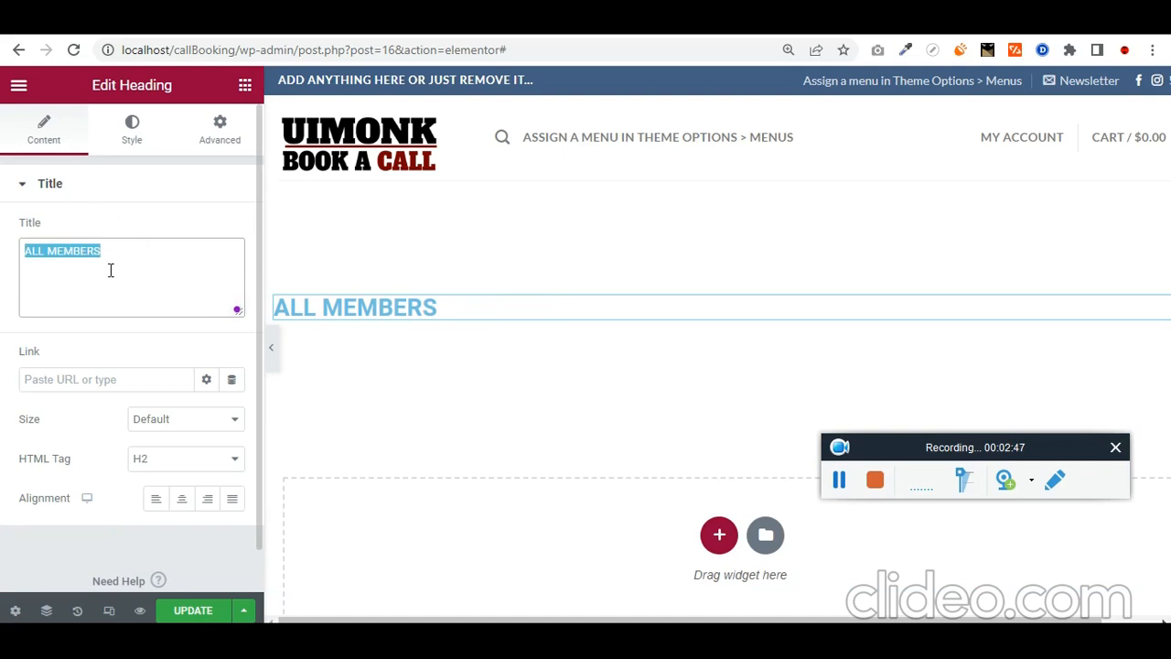
click(181, 499)
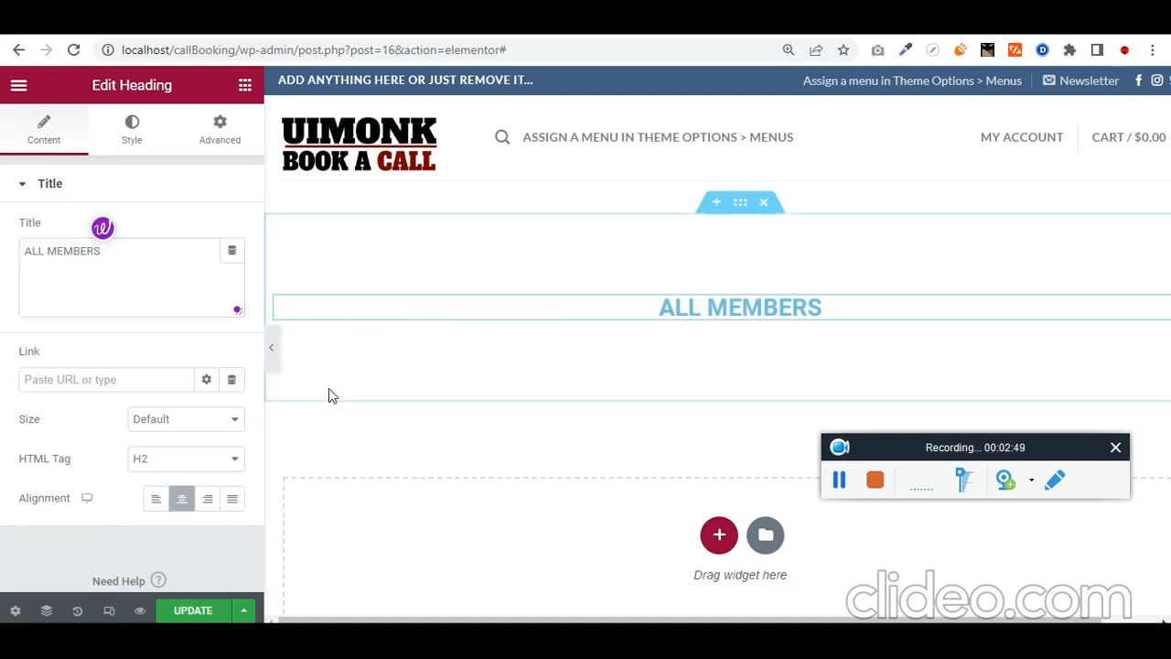
click(134, 142)
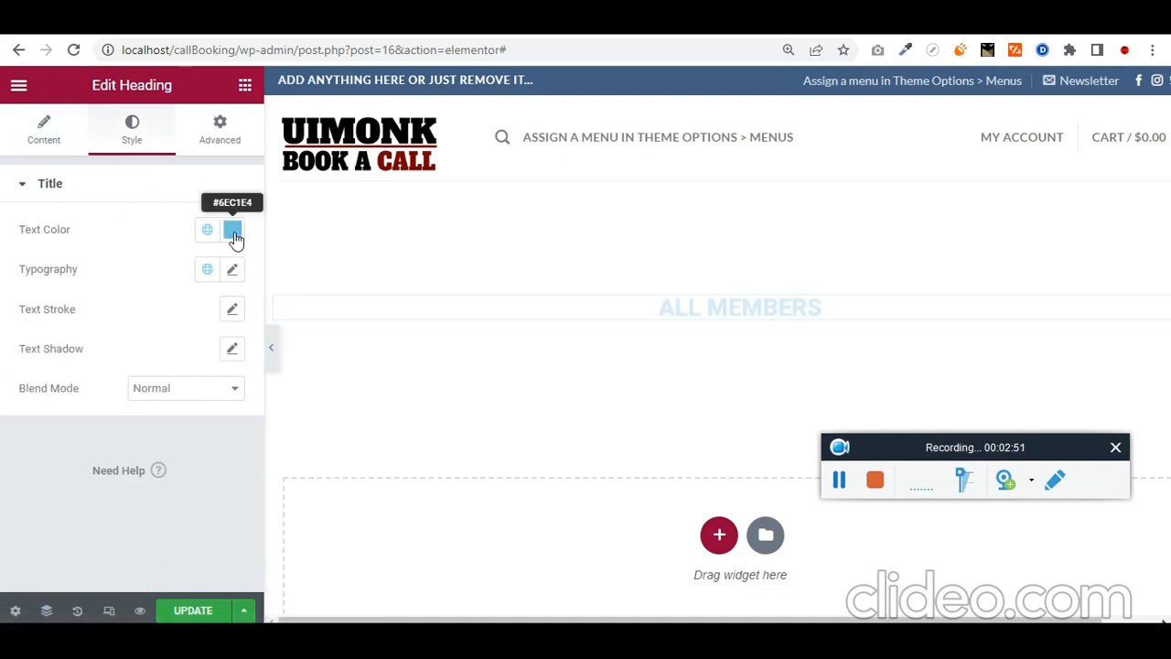
click(232, 229)
drag(219, 352, 0, 236)
click(564, 230)
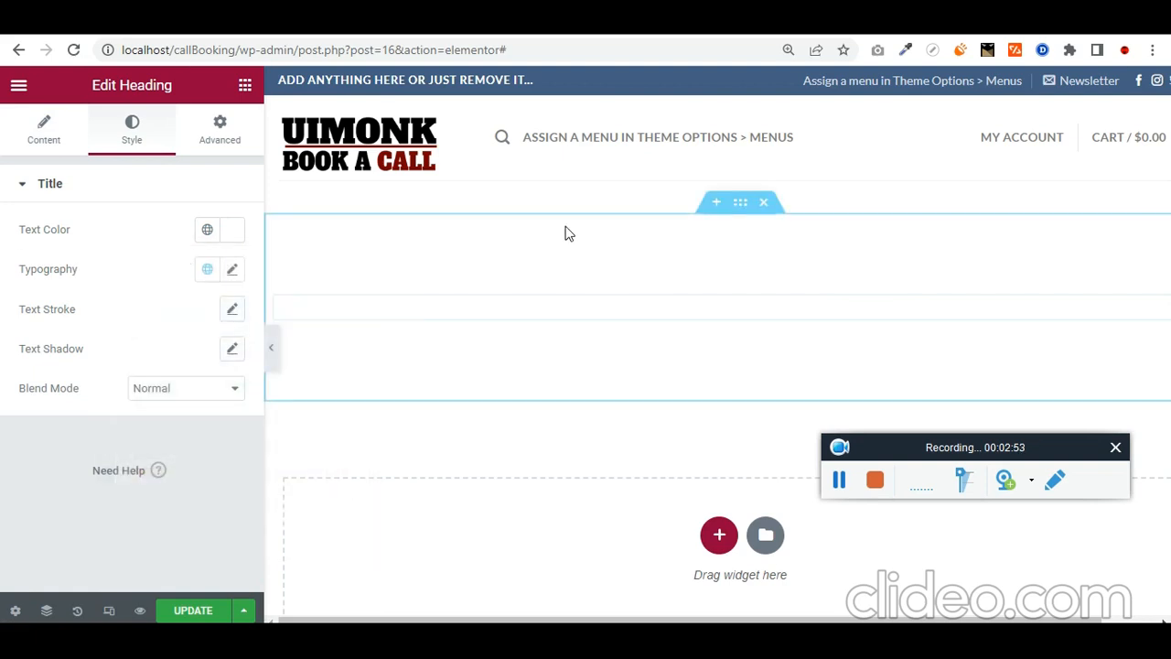
Step: Give the banner section a dark red #510000 background and save the page
click(742, 209)
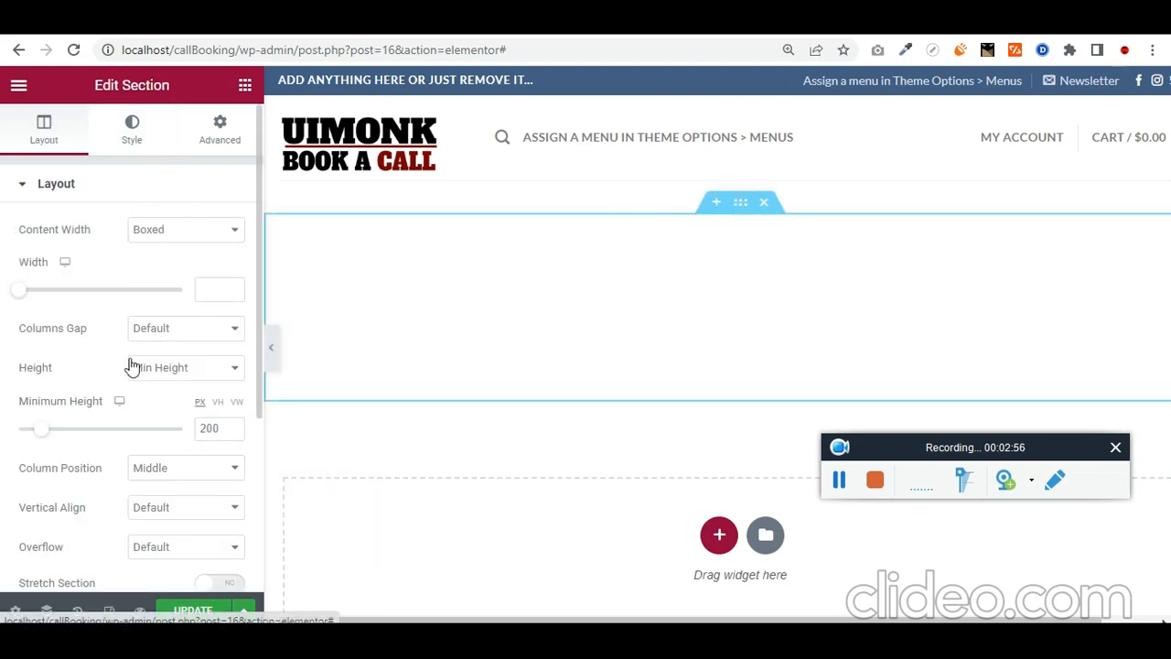
click(132, 128)
click(233, 309)
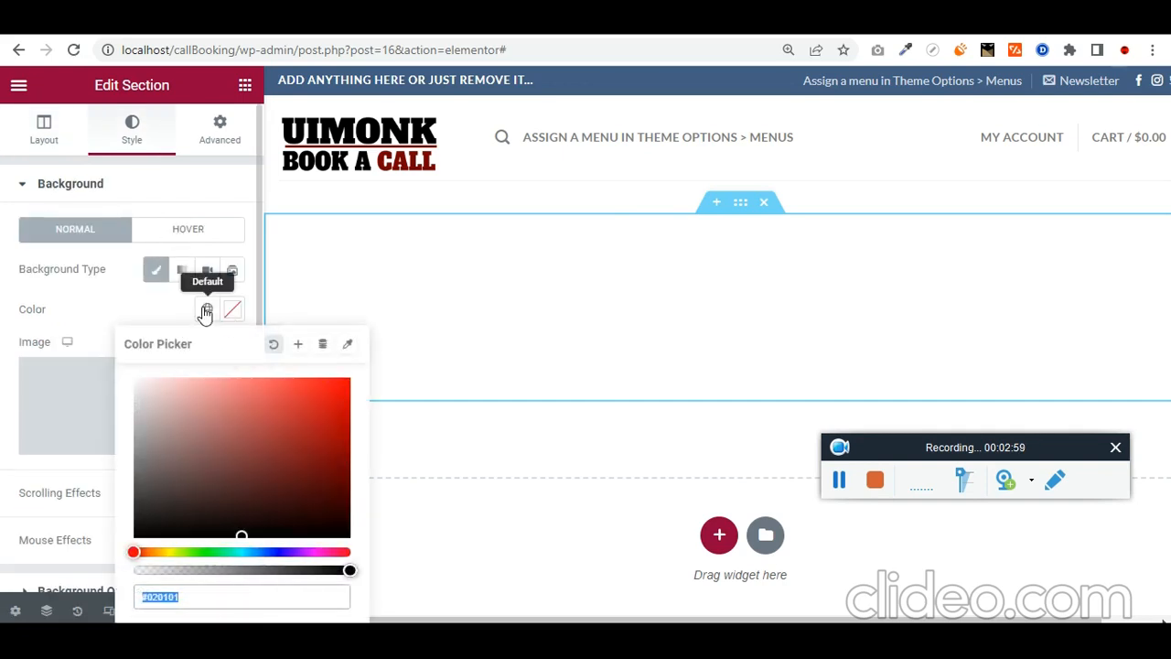
click(207, 309)
click(135, 398)
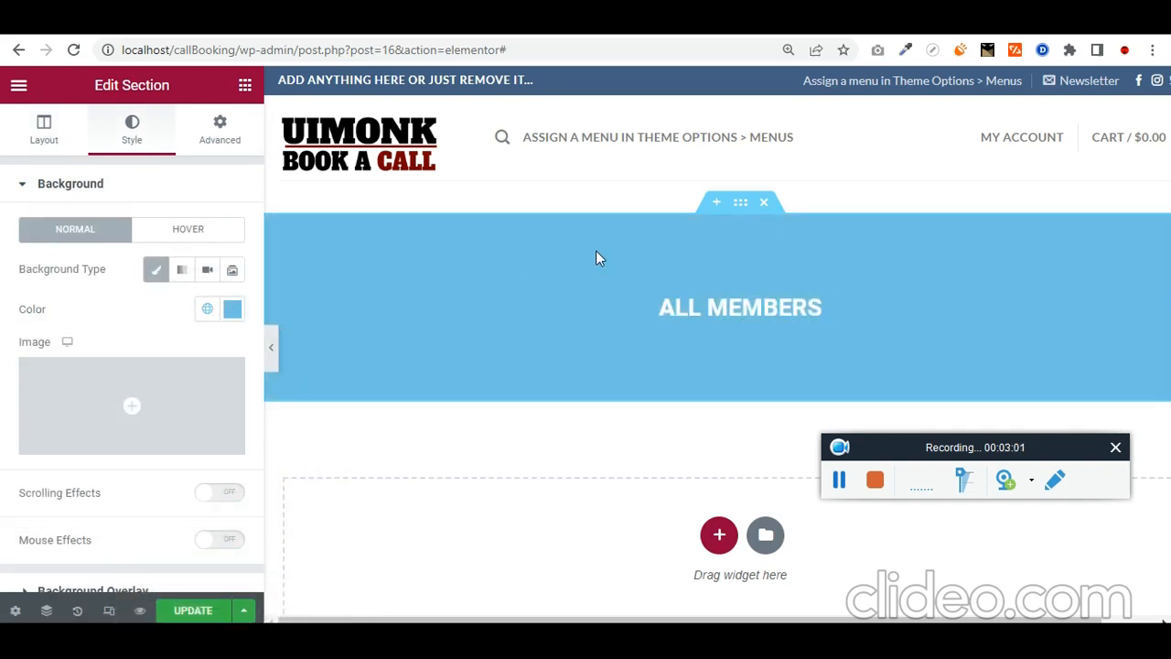
click(839, 479)
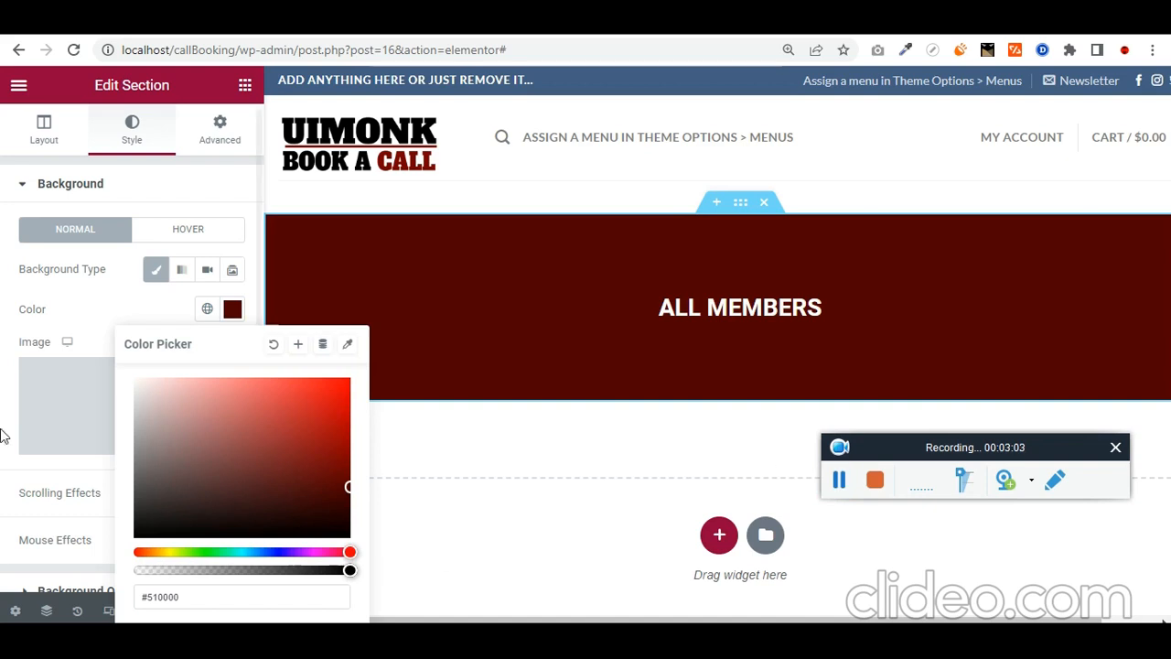
click(3, 359)
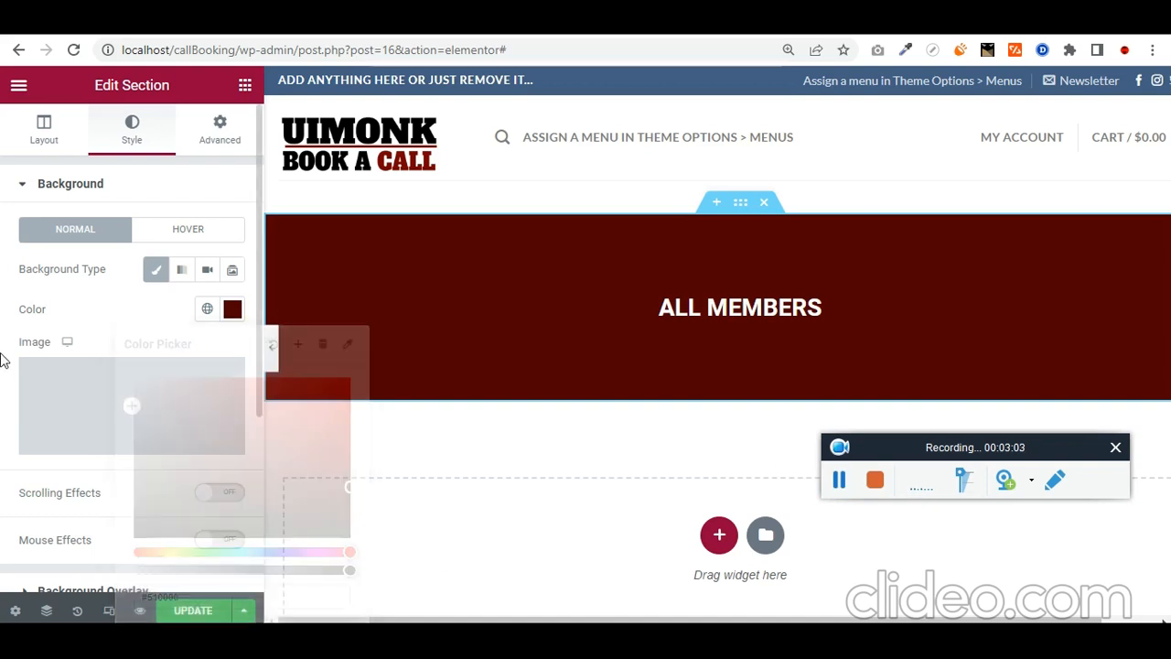
click(207, 611)
scroll(564, 465, down, 3)
click(715, 276)
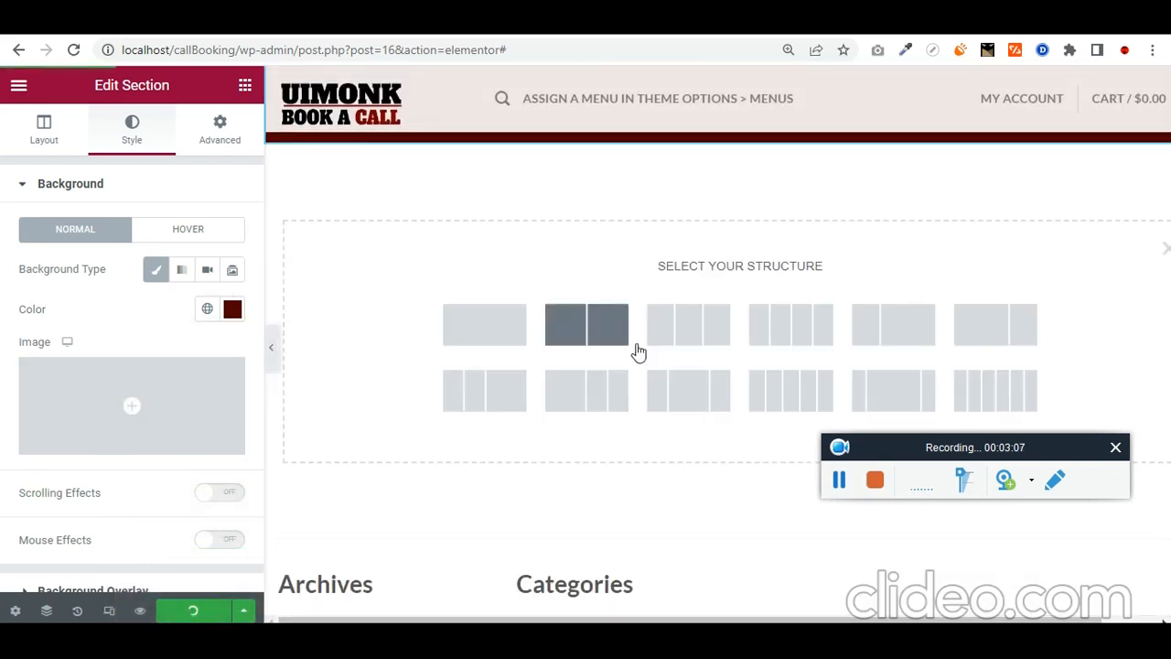
Step: Add a three-column section with the suited man's photo from the Media Library in column one
click(245, 91)
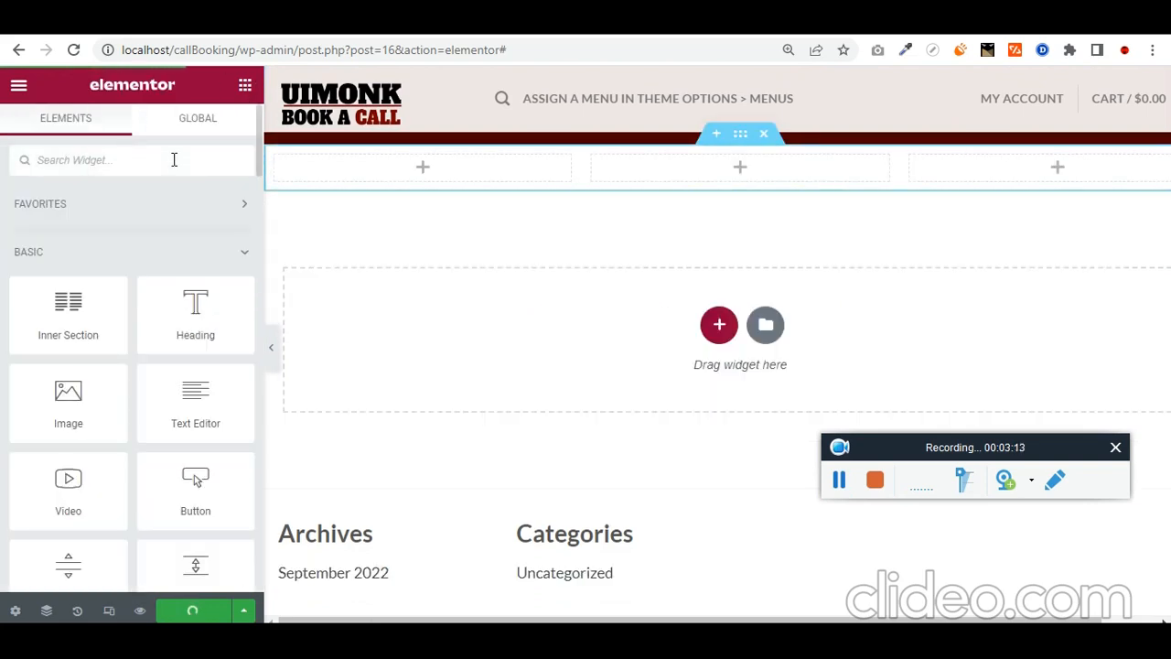
click(174, 159)
text(image)
scroll(67, 244, down, 2)
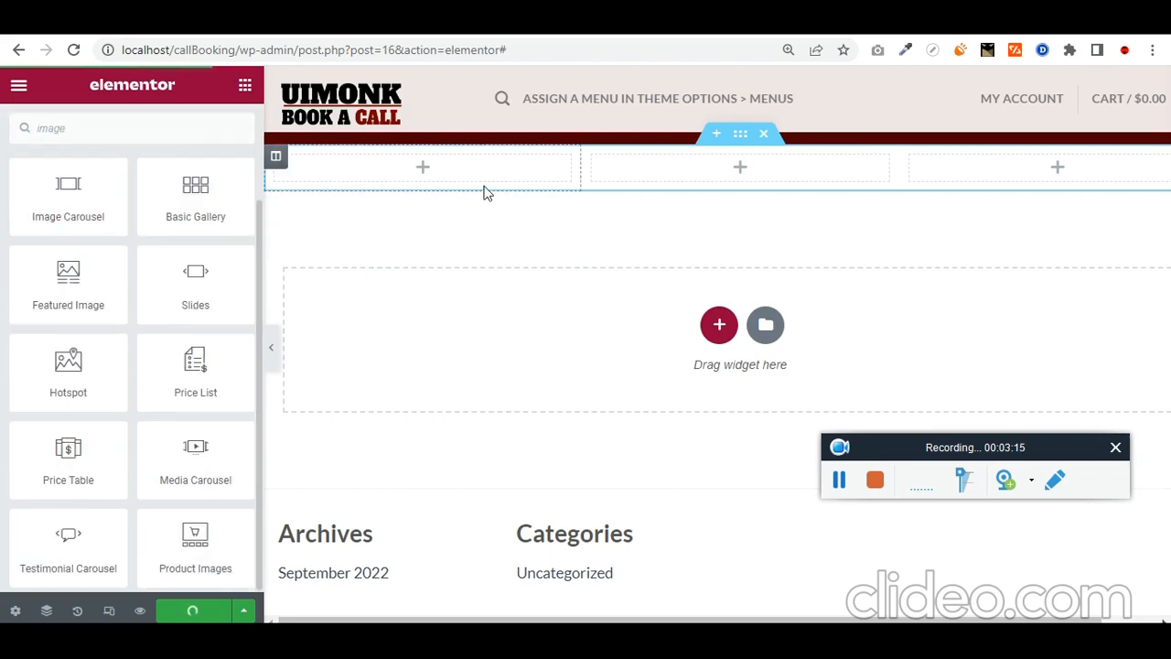
scroll(165, 196, up, 3)
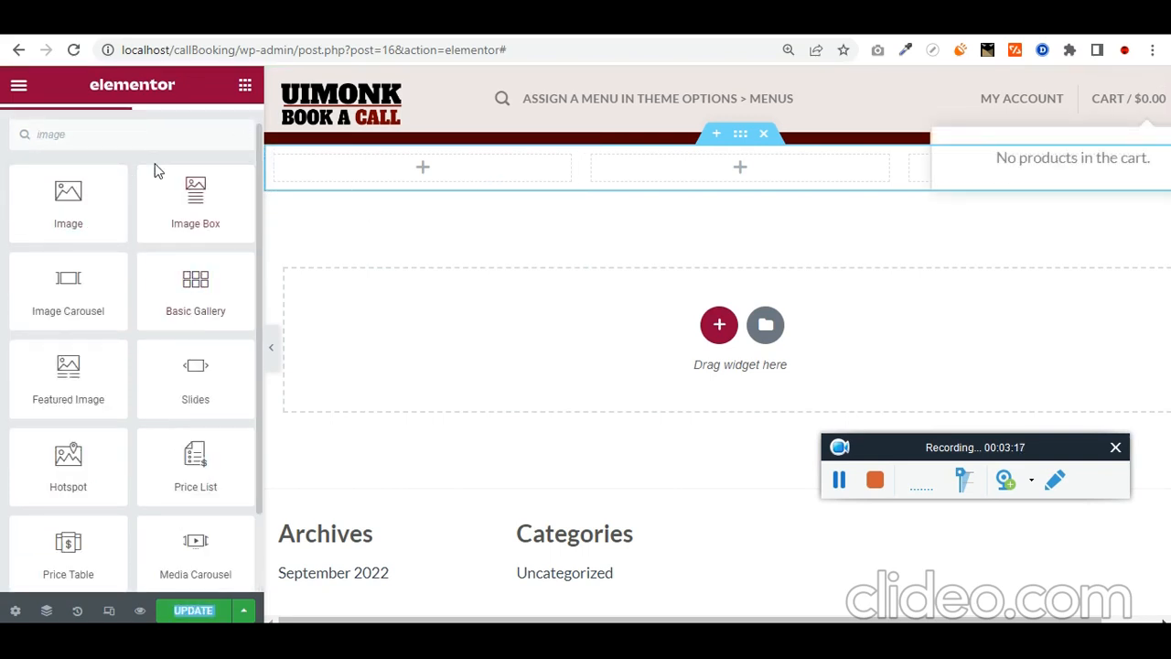
drag(86, 225, 432, 170)
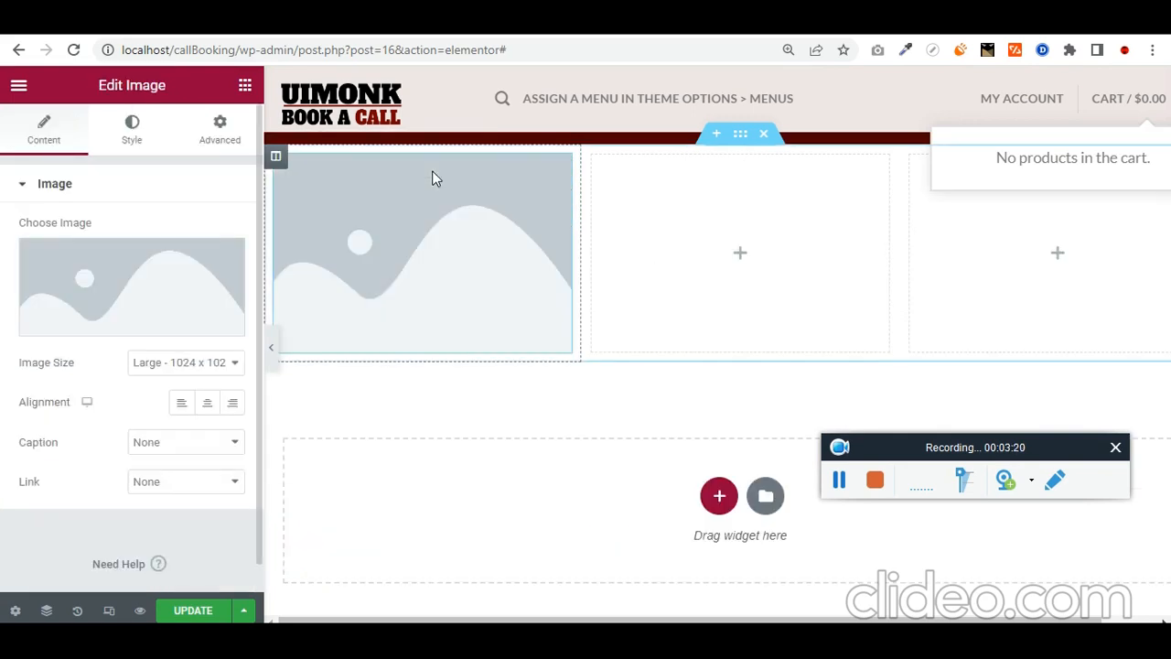
click(180, 306)
click(377, 165)
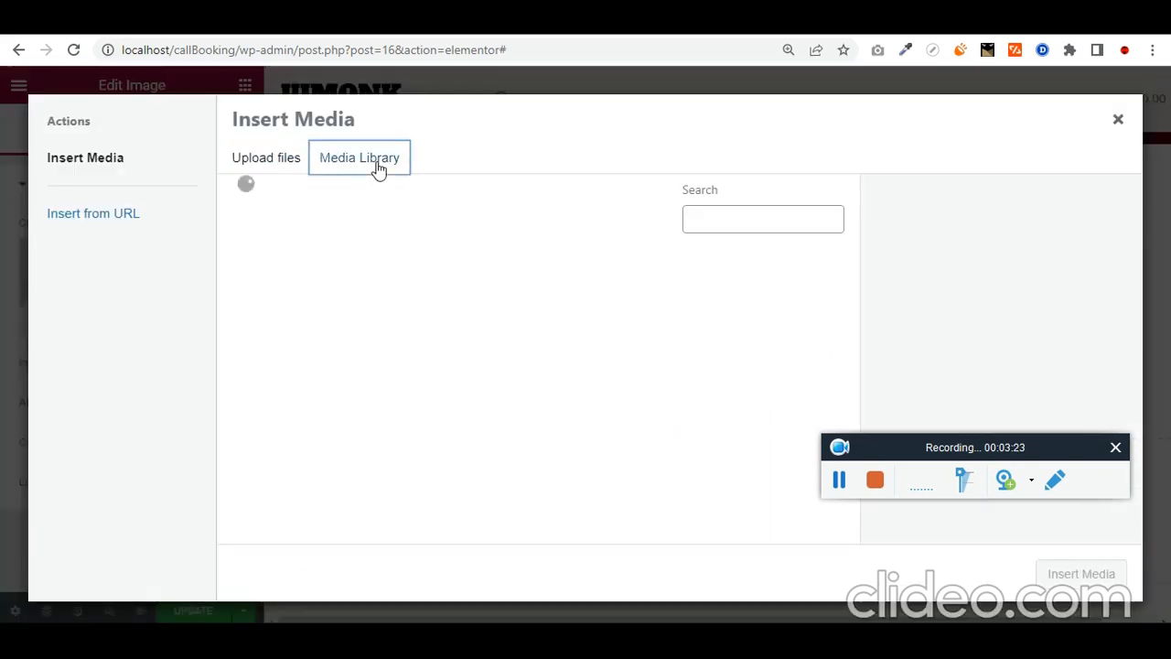
click(629, 359)
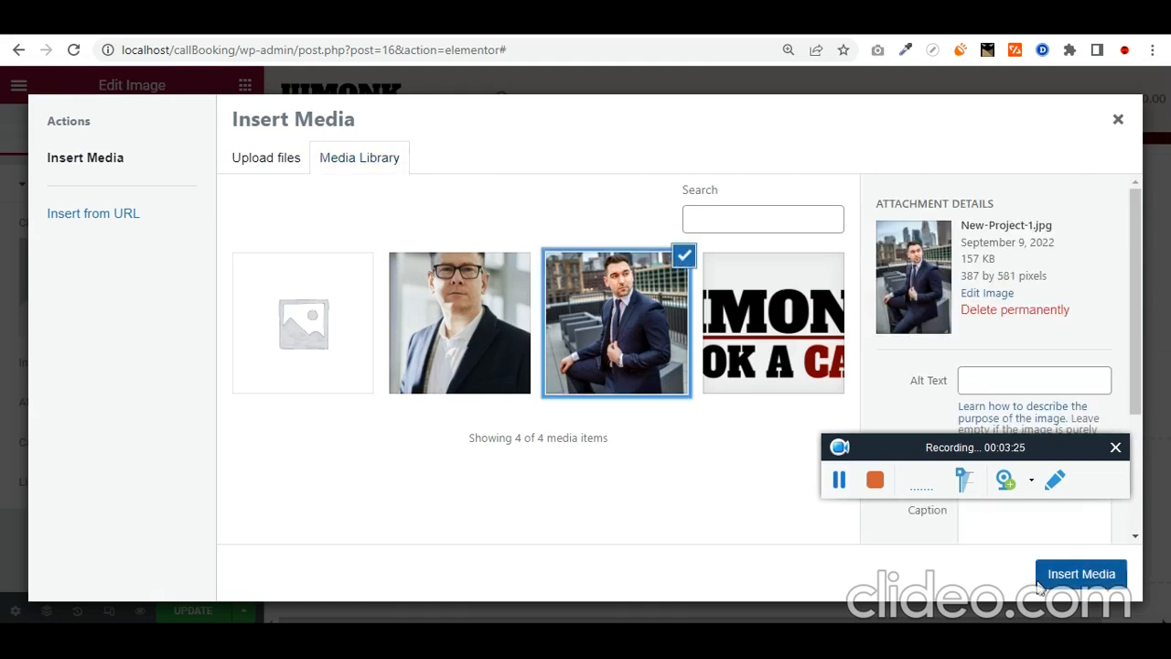
click(1080, 582)
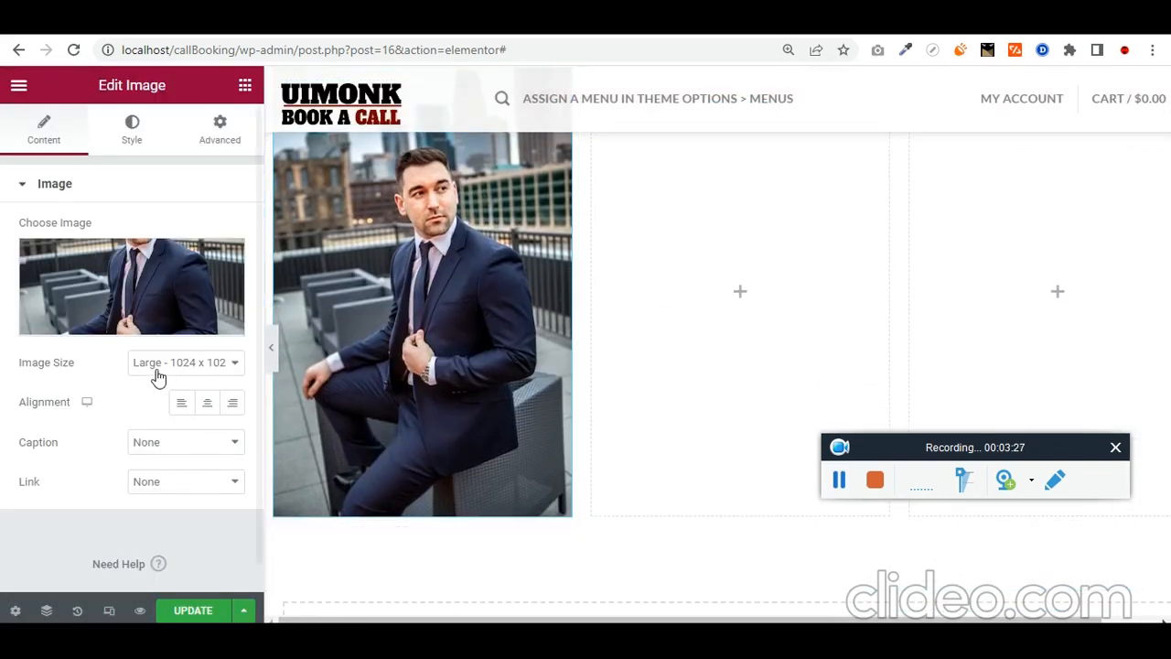
Step: Set the photo's width to 62
click(132, 147)
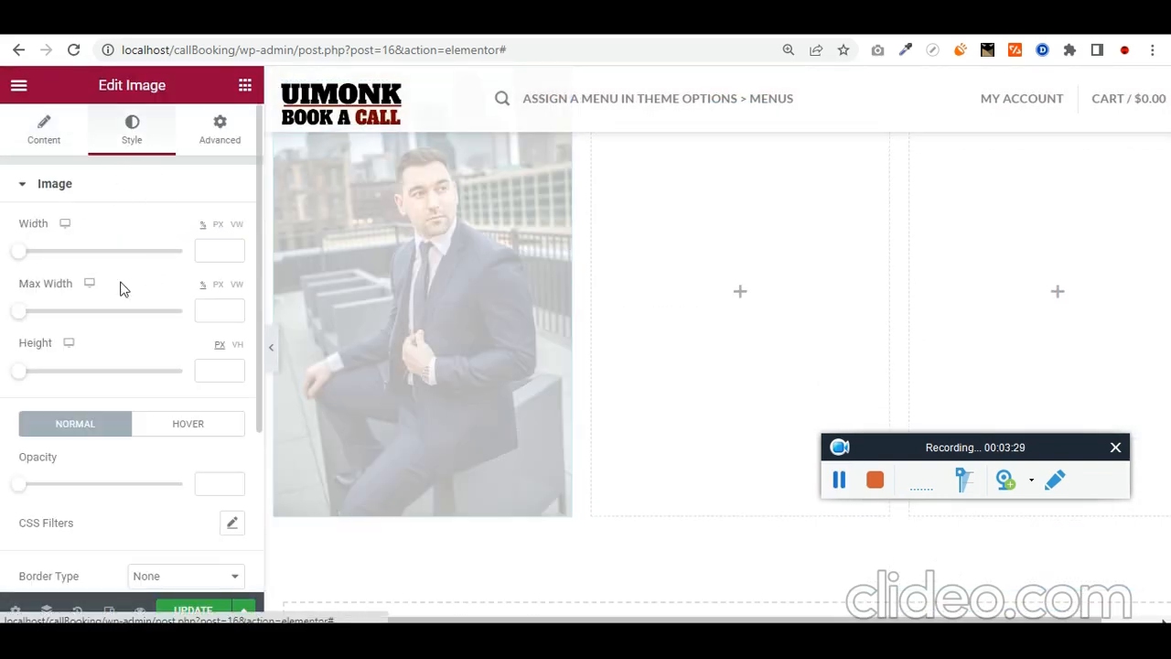
drag(29, 258, 123, 255)
scroll(575, 332, up, 3)
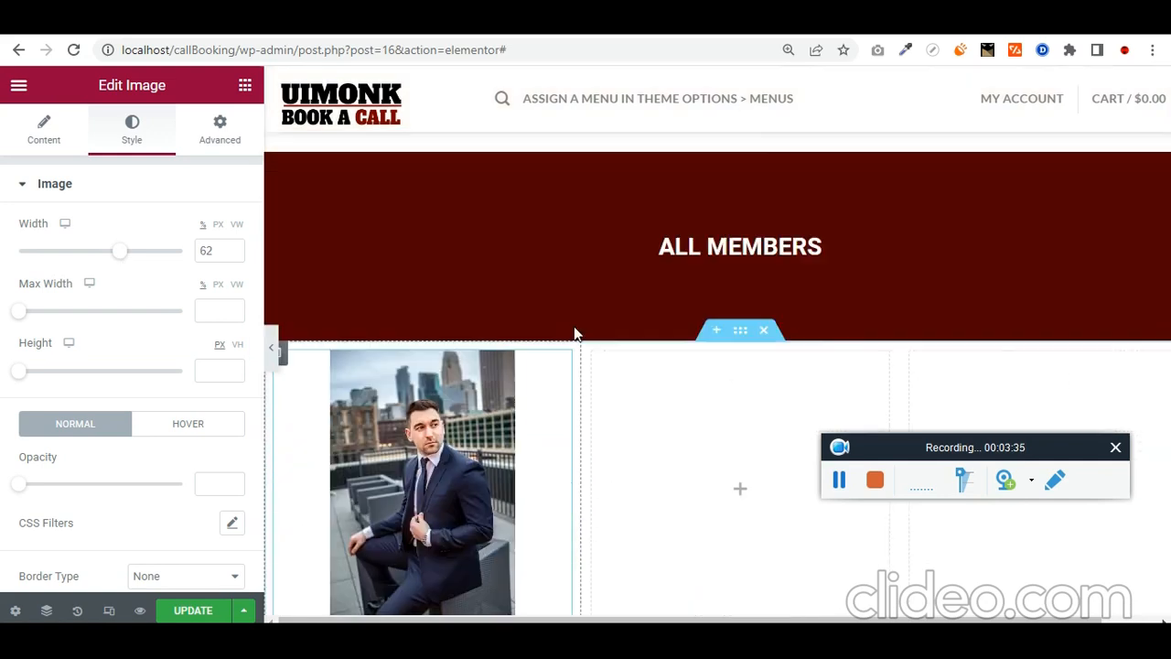
scroll(661, 381, down, 2)
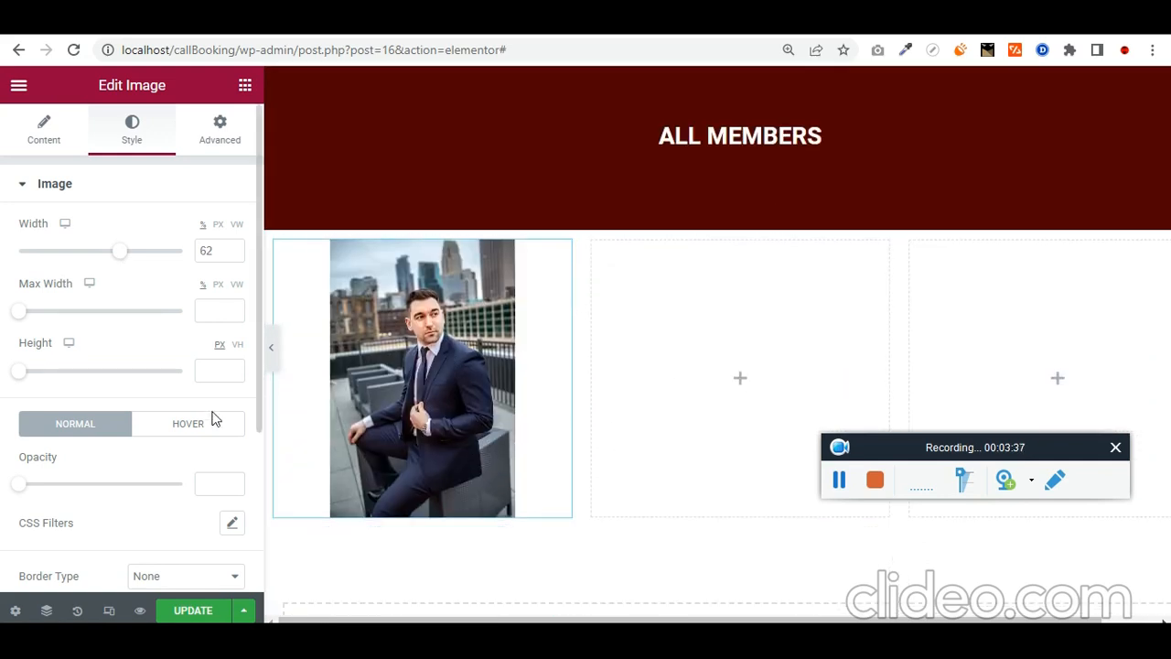
click(245, 88)
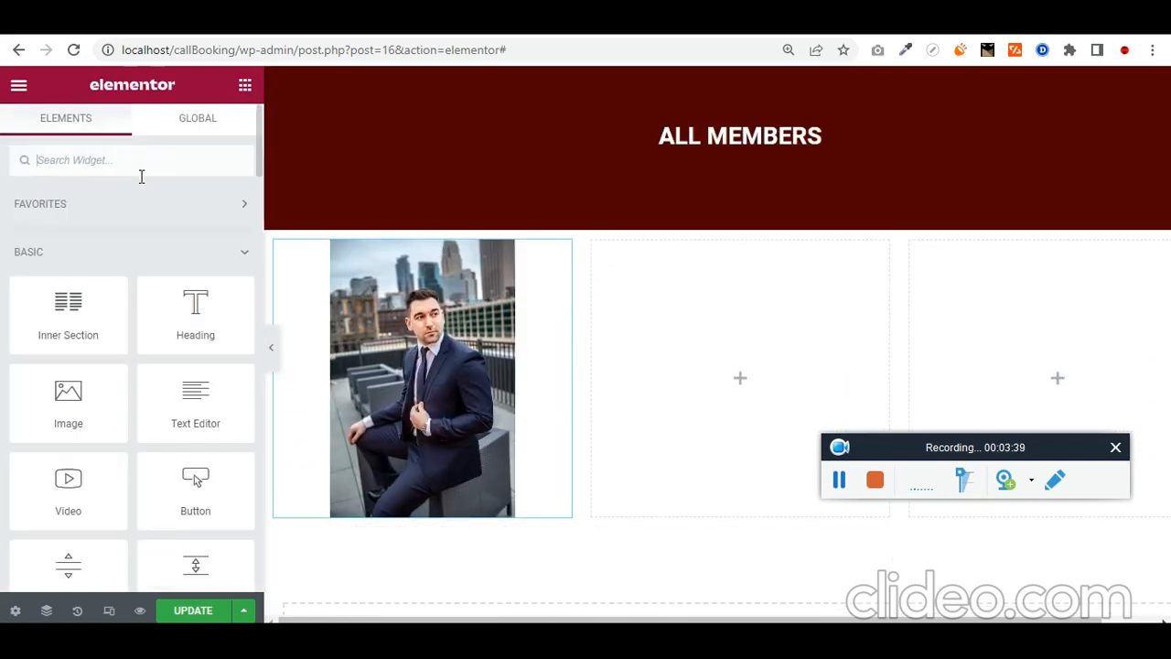
Step: Add a centred heading with the member's name beneath the photo
text(head)
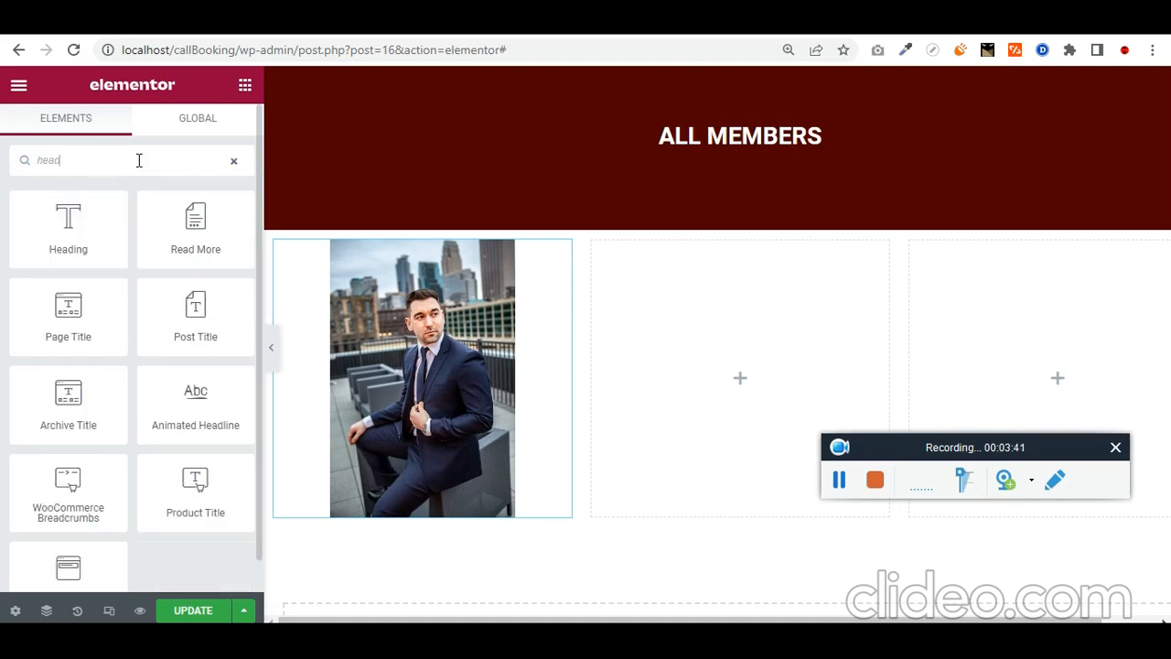
drag(100, 222, 425, 503)
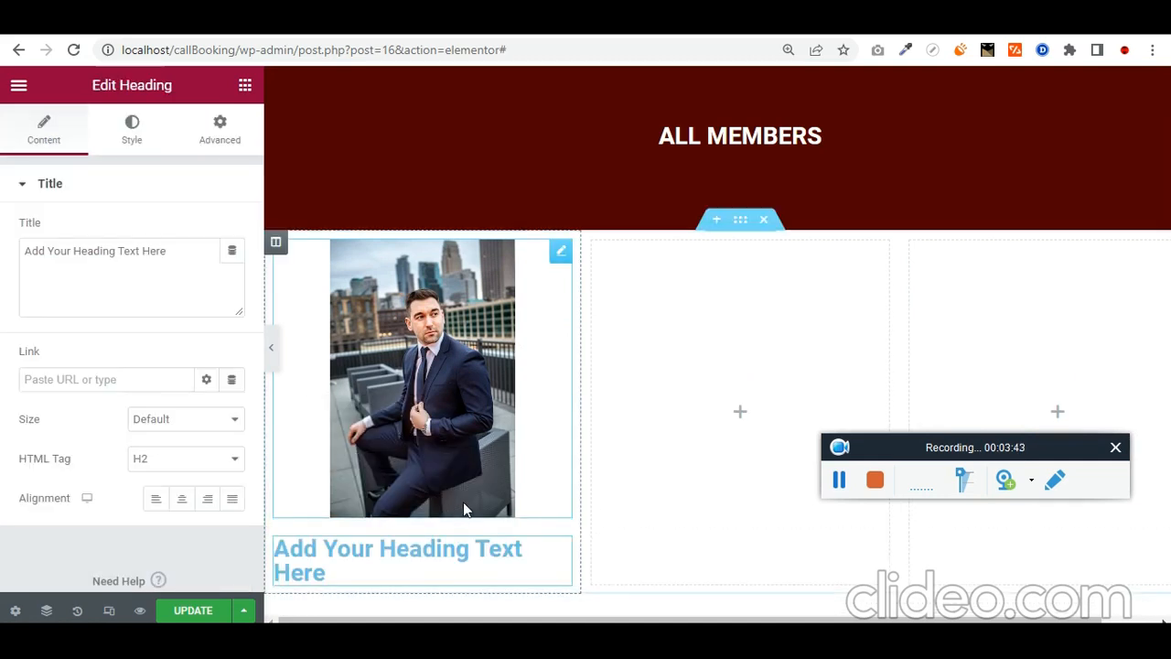
triple_click(142, 274)
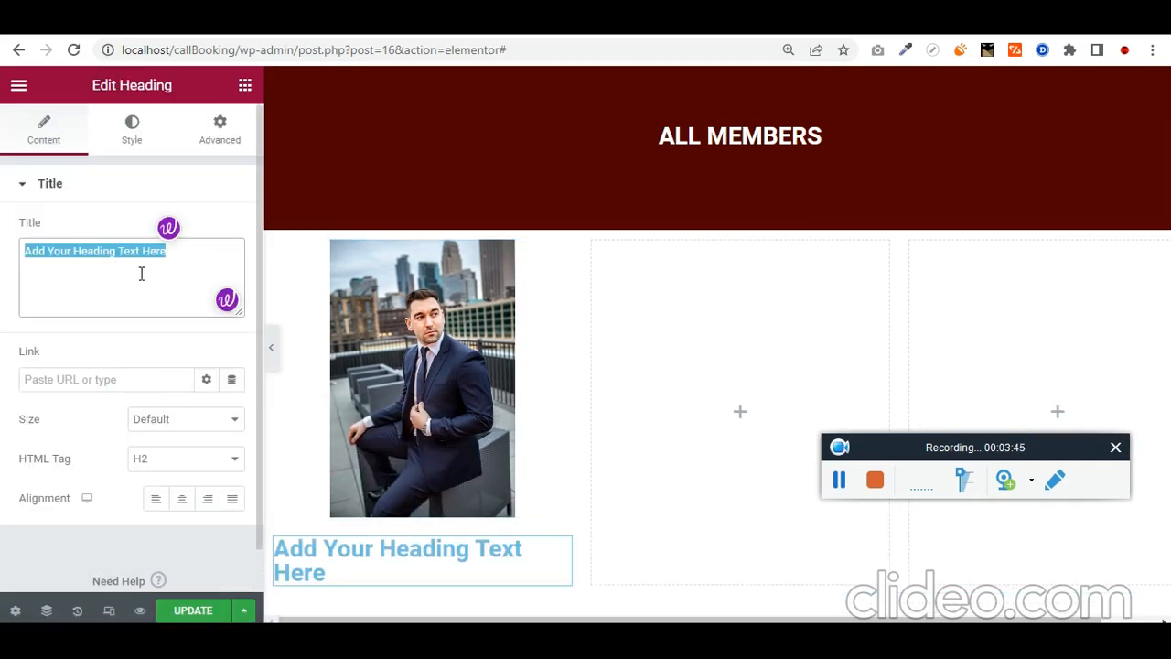
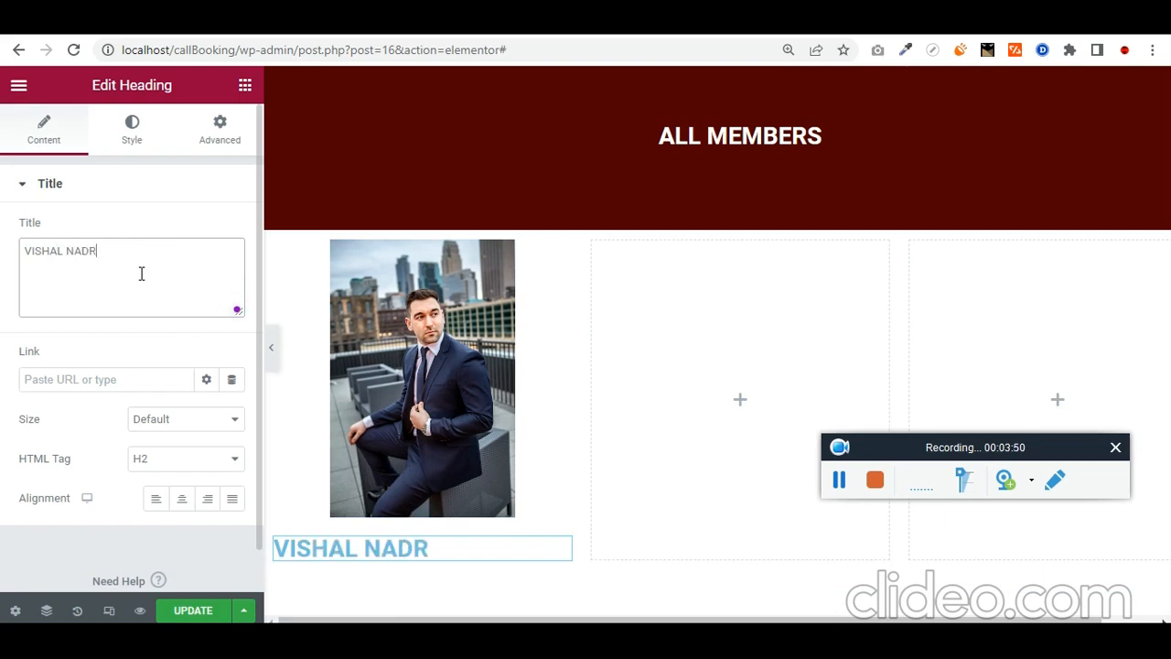
triple_click(142, 274)
click(141, 274)
text(R)
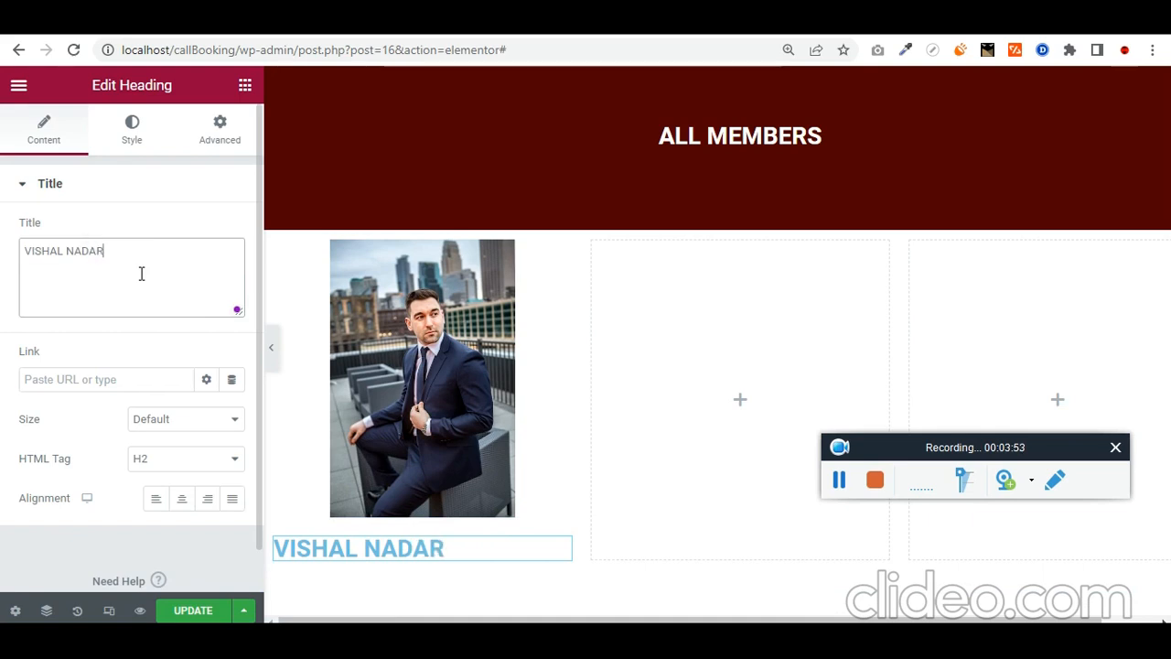
scroll(189, 488, down, 1)
click(181, 454)
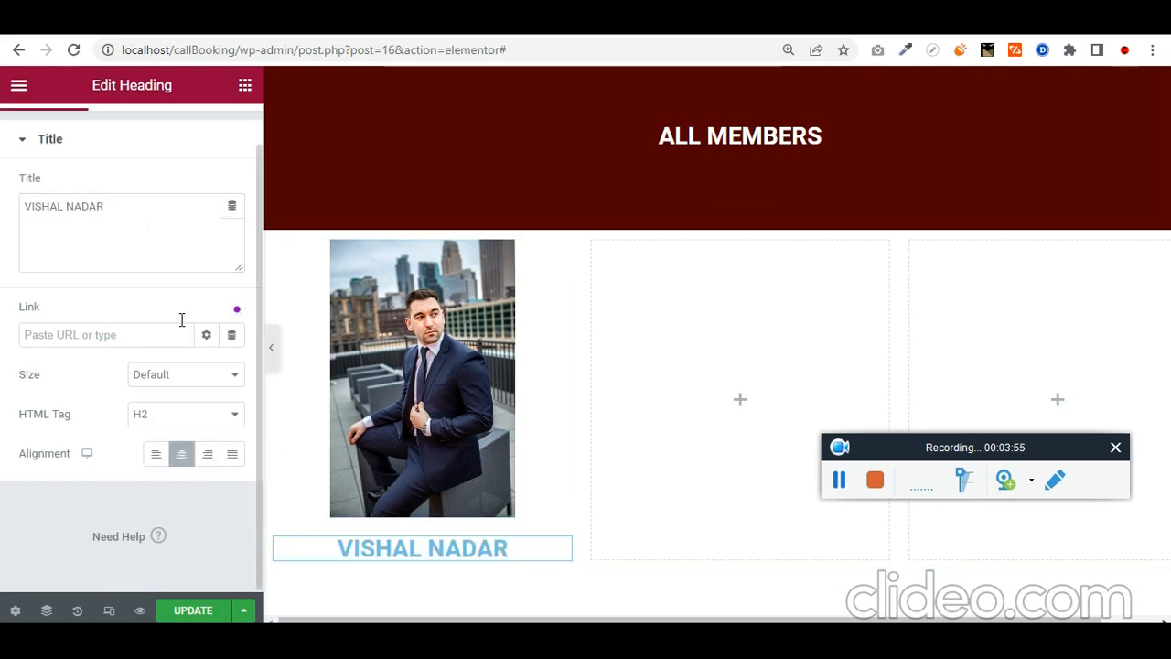
scroll(181, 311, up, 1)
Step: Make the name heading's text black
click(131, 128)
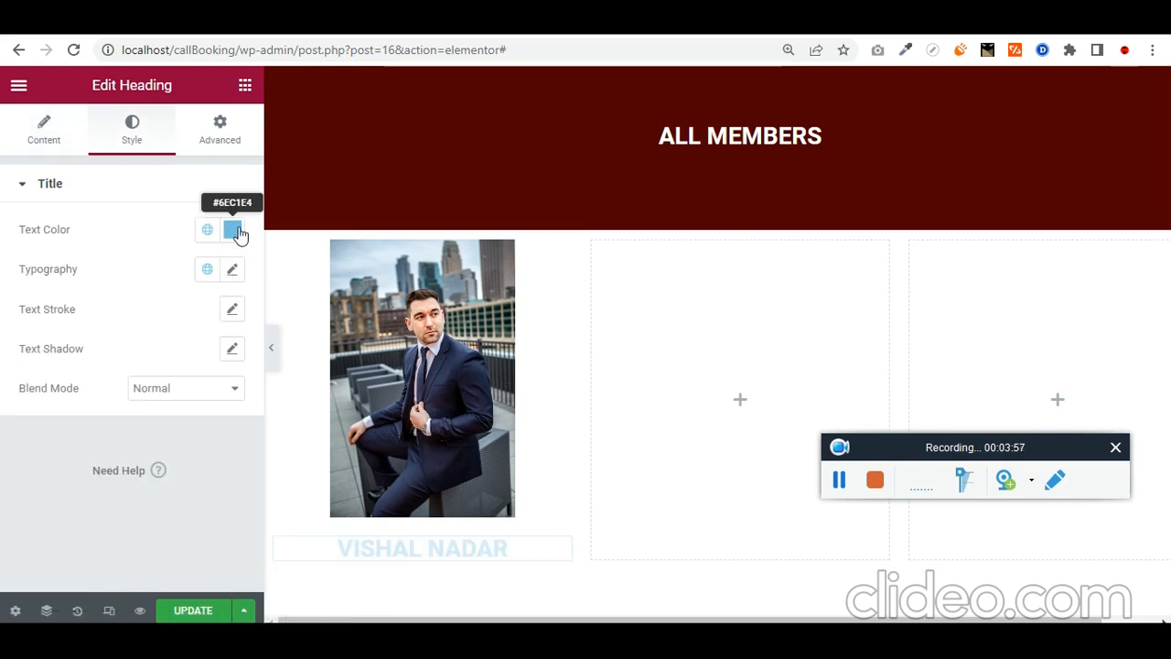
click(235, 228)
drag(209, 301, 115, 470)
click(4, 446)
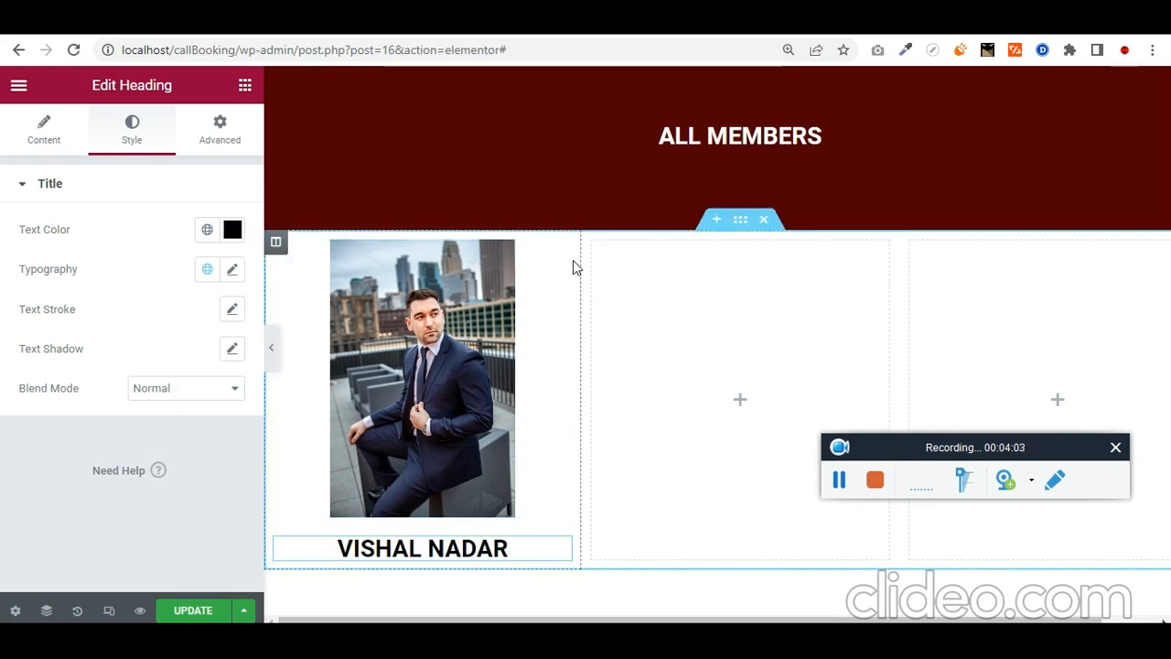
scroll(573, 267, up, 1)
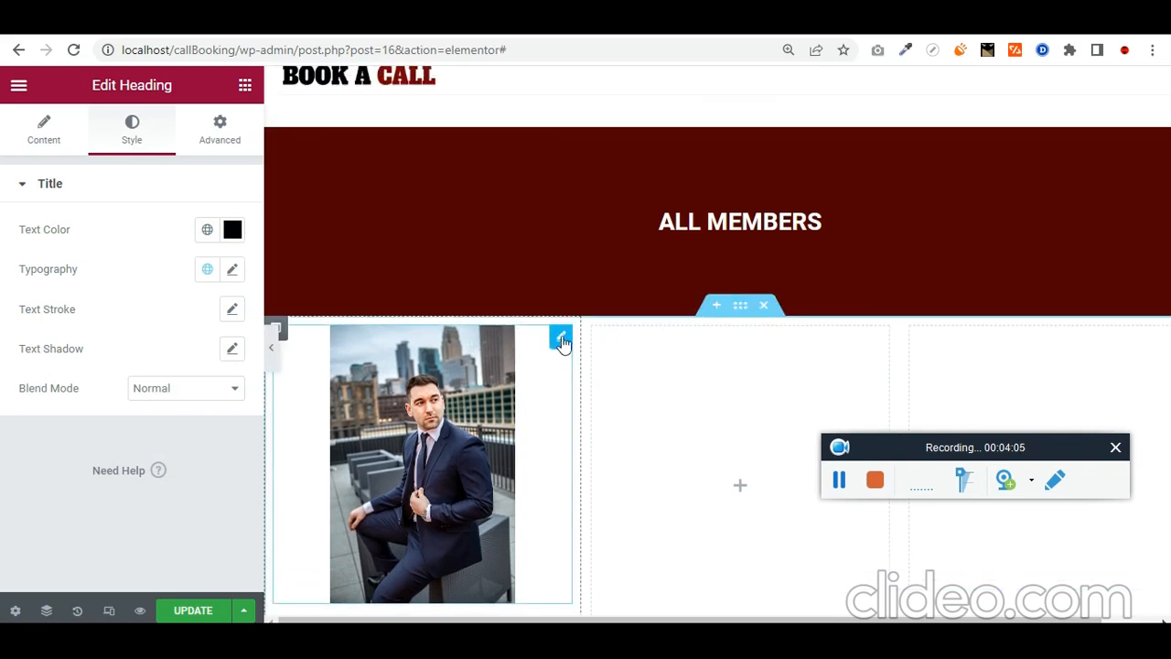
Step: Set the first member column's Widgets Space to 10 px
click(561, 340)
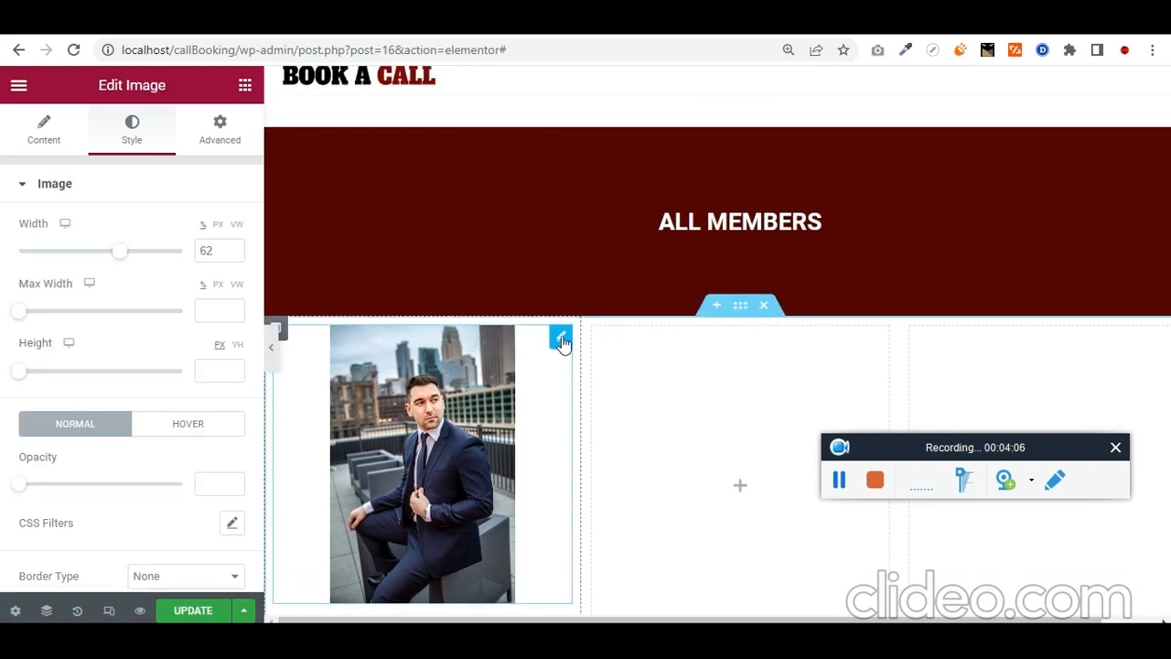
click(56, 131)
scroll(288, 302, down, 1)
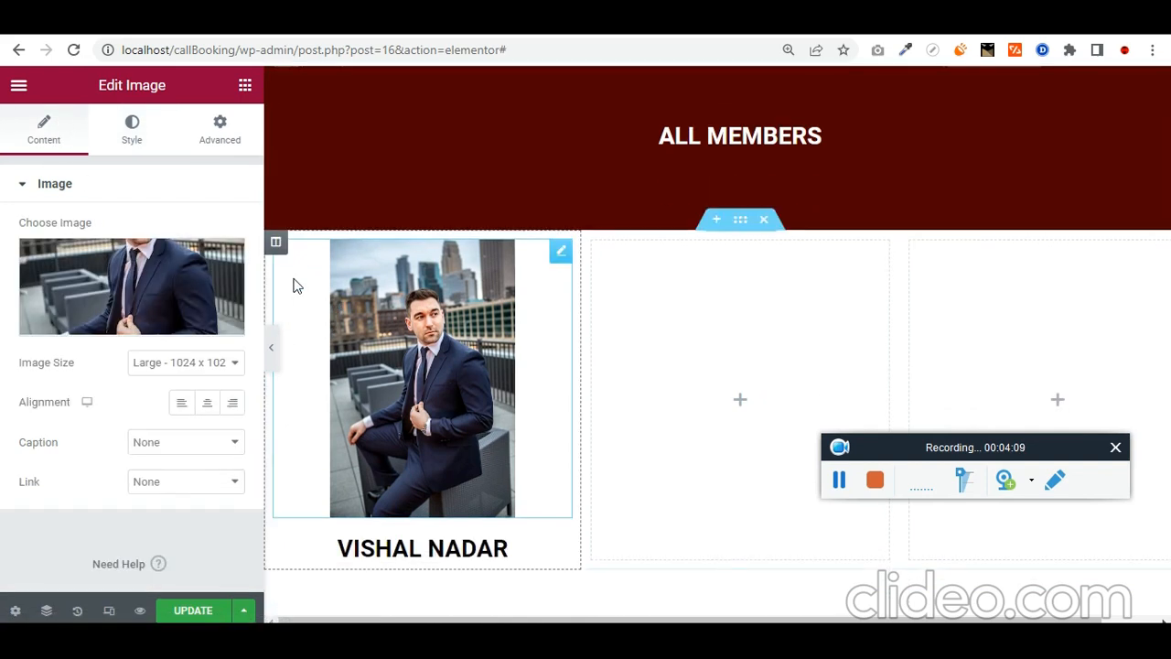
click(275, 243)
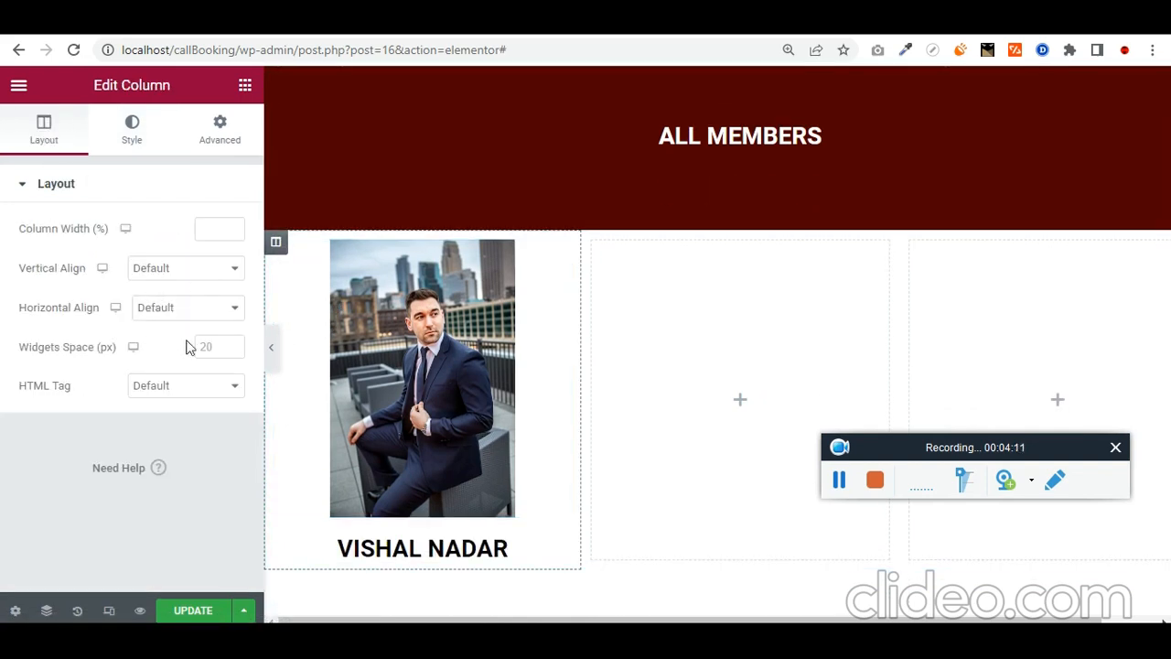
click(219, 346)
text(5)
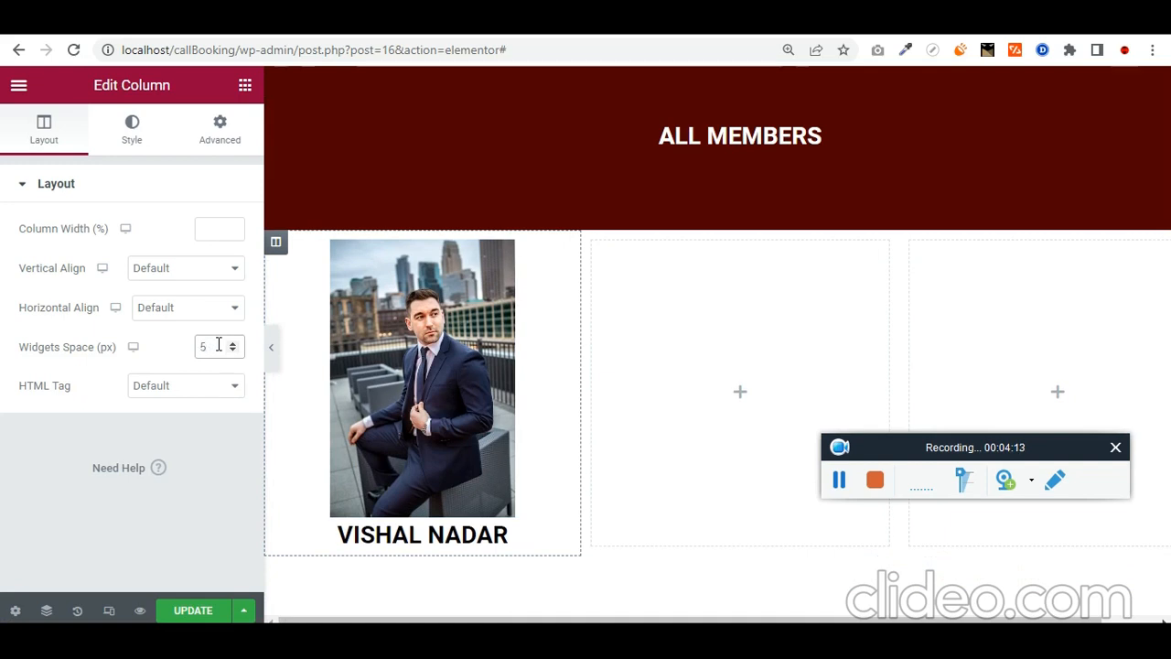
text(10)
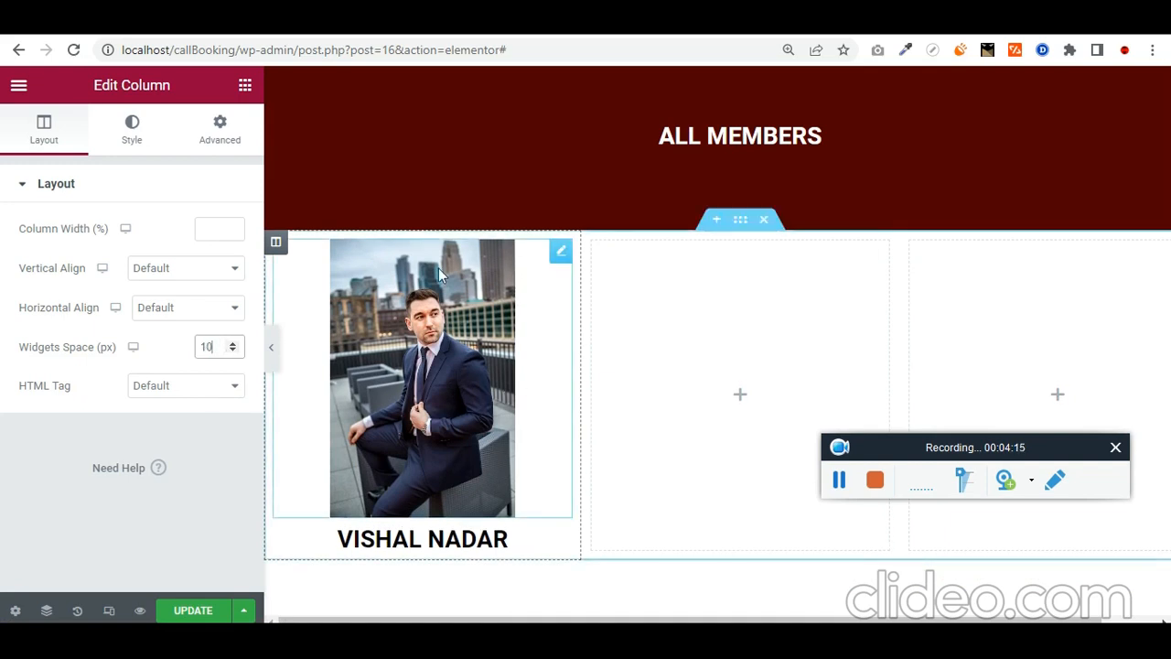
right_click(278, 244)
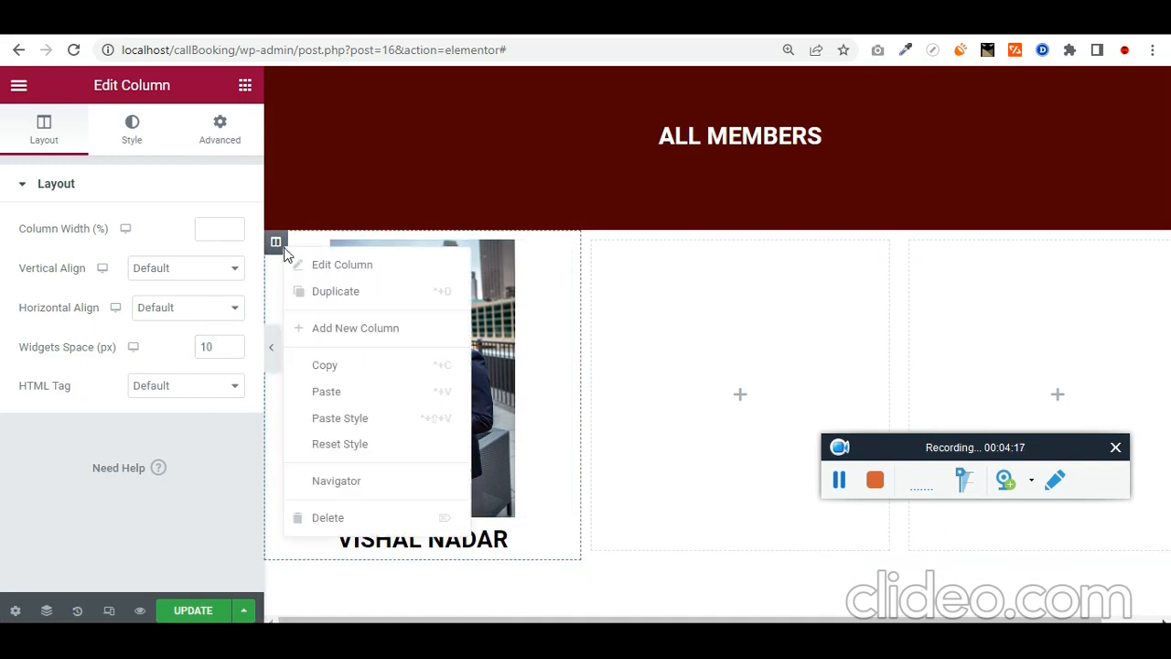
Step: Duplicate the member column and swap its photo for the man with glasses
click(388, 291)
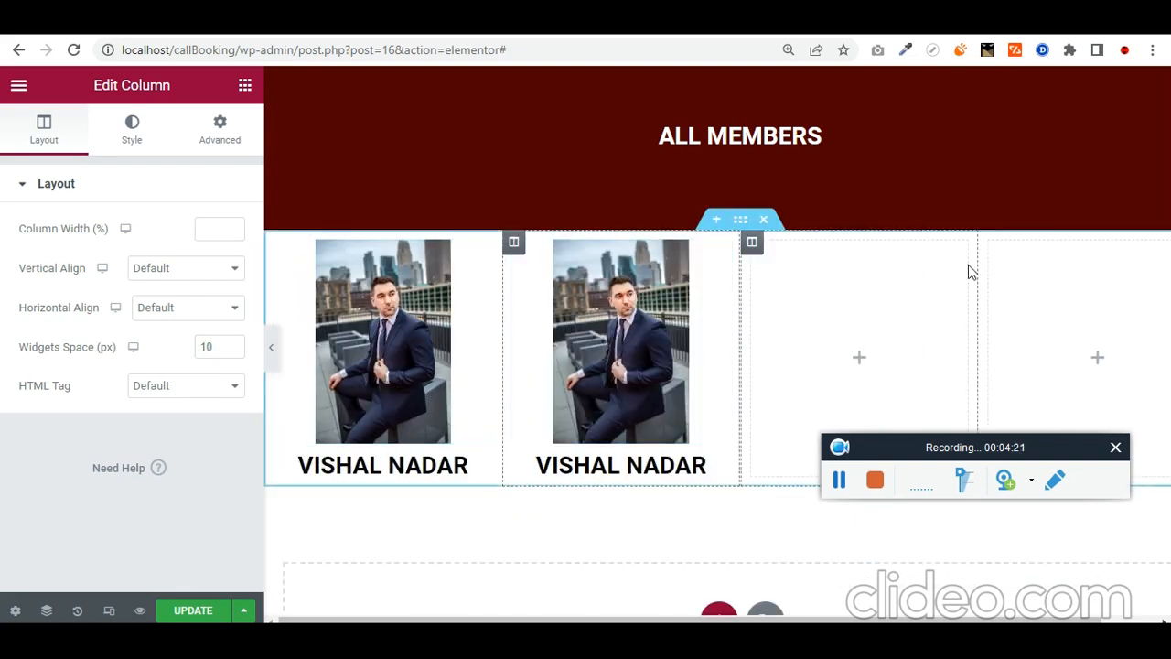
click(633, 319)
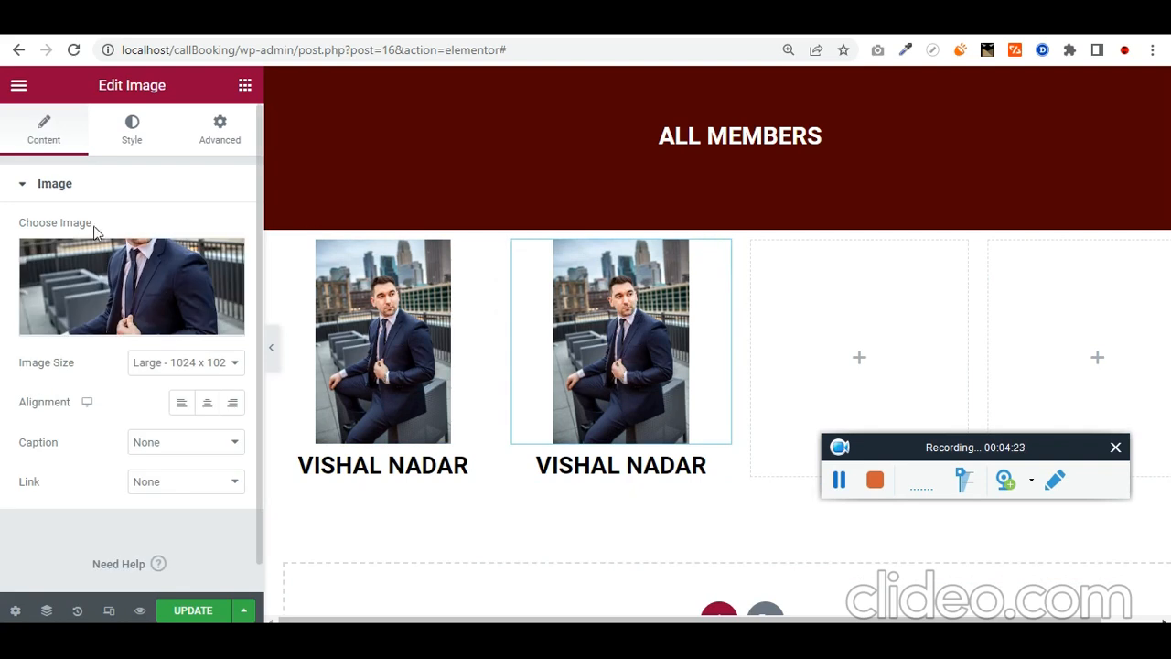
click(121, 275)
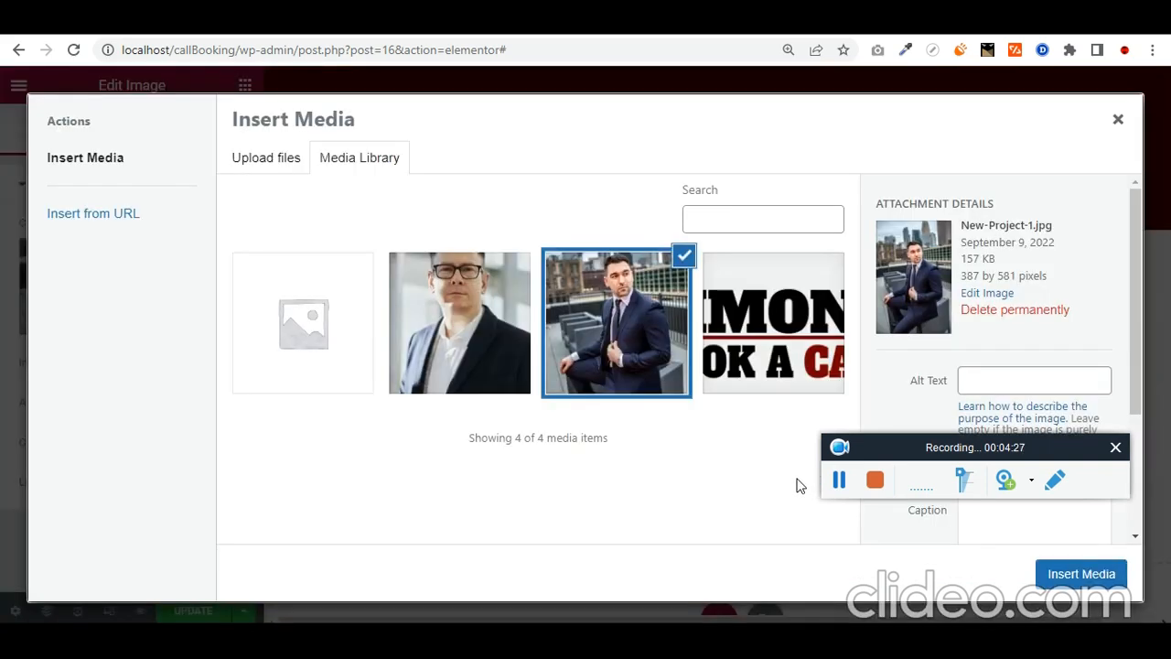
click(524, 325)
click(1088, 572)
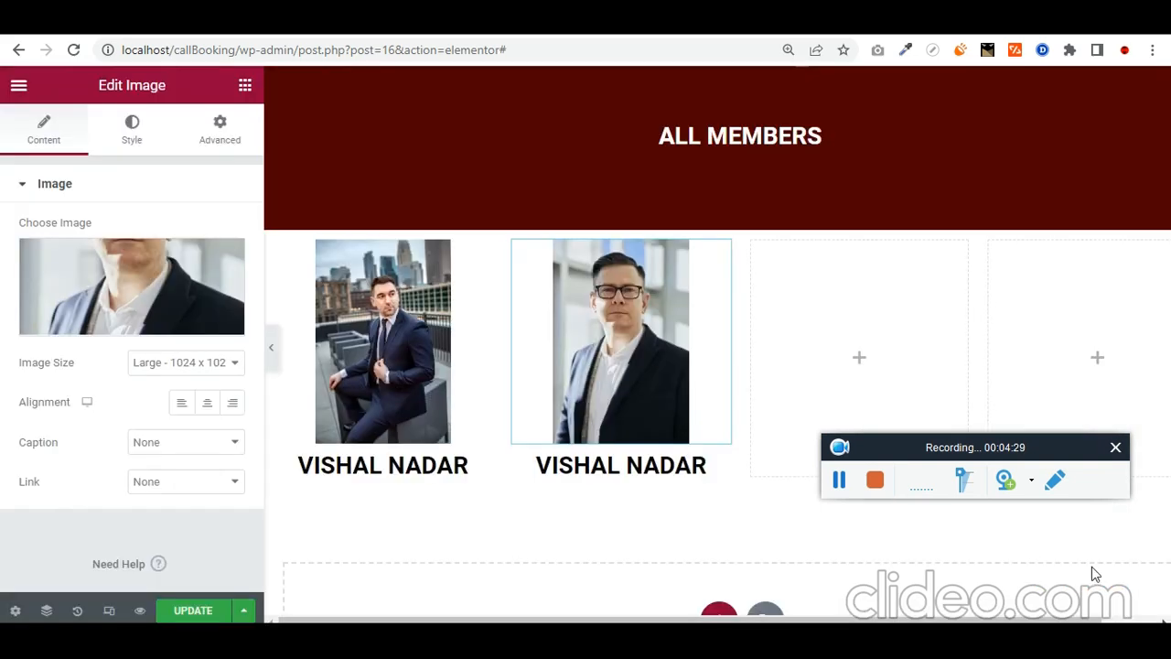
Step: Rename the copied heading to UIMONK, save the page, and preview it
click(713, 475)
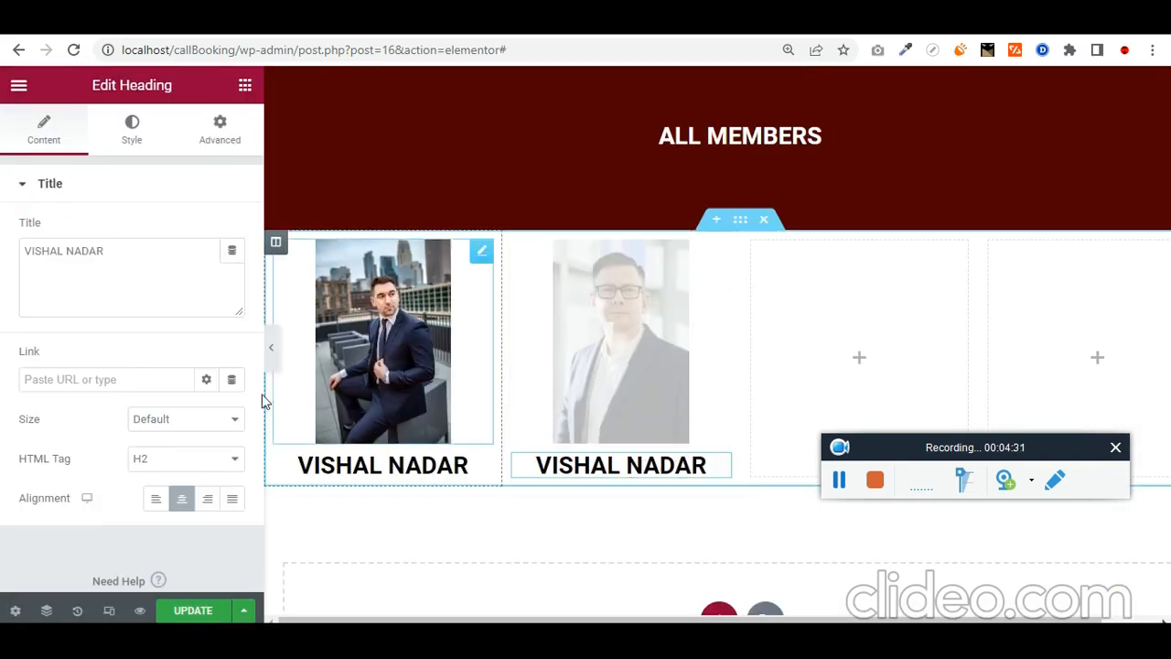
triple_click(154, 257)
text(UIMONK)
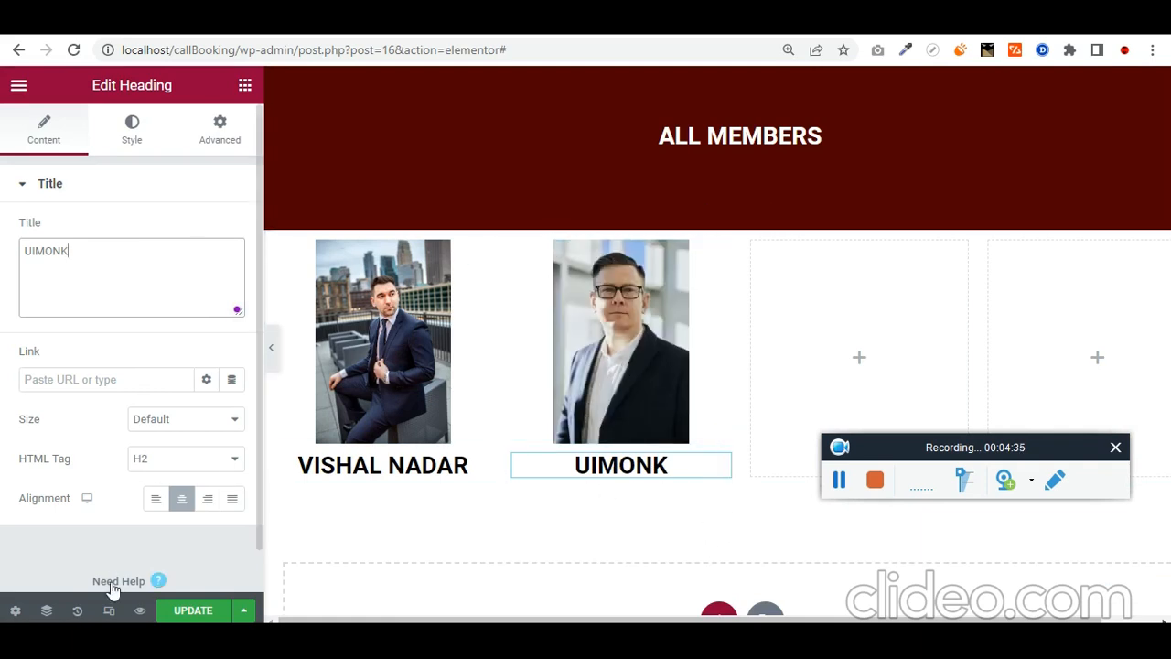
click(193, 611)
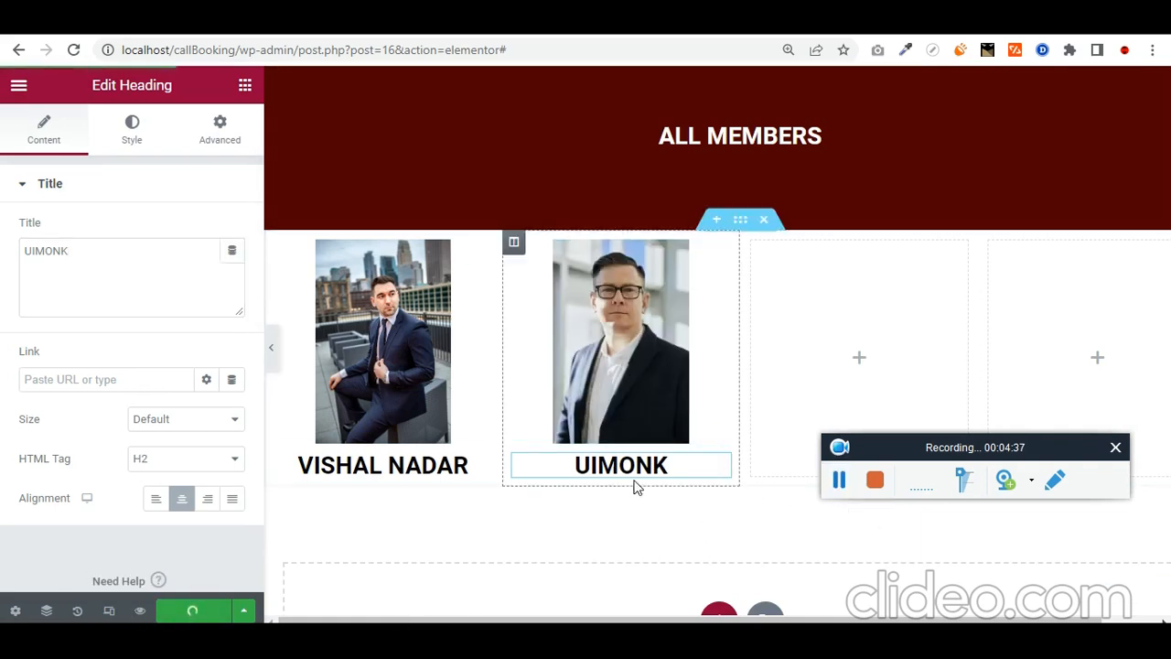
click(271, 352)
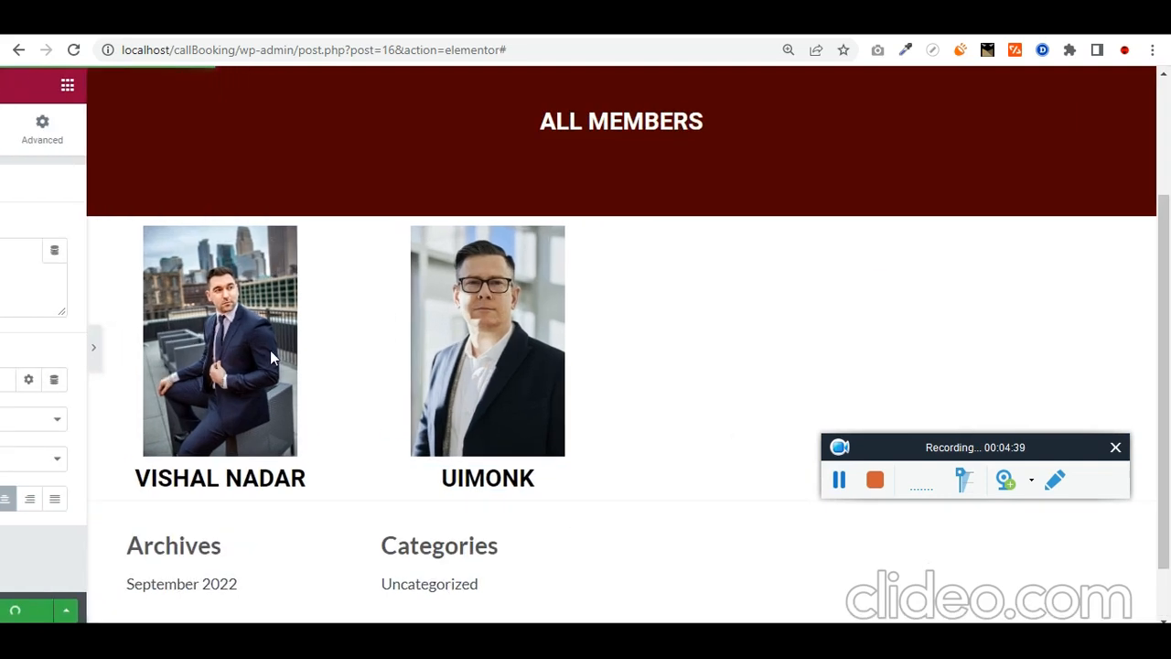
scroll(640, 524, down, 1)
scroll(640, 523, up, 3)
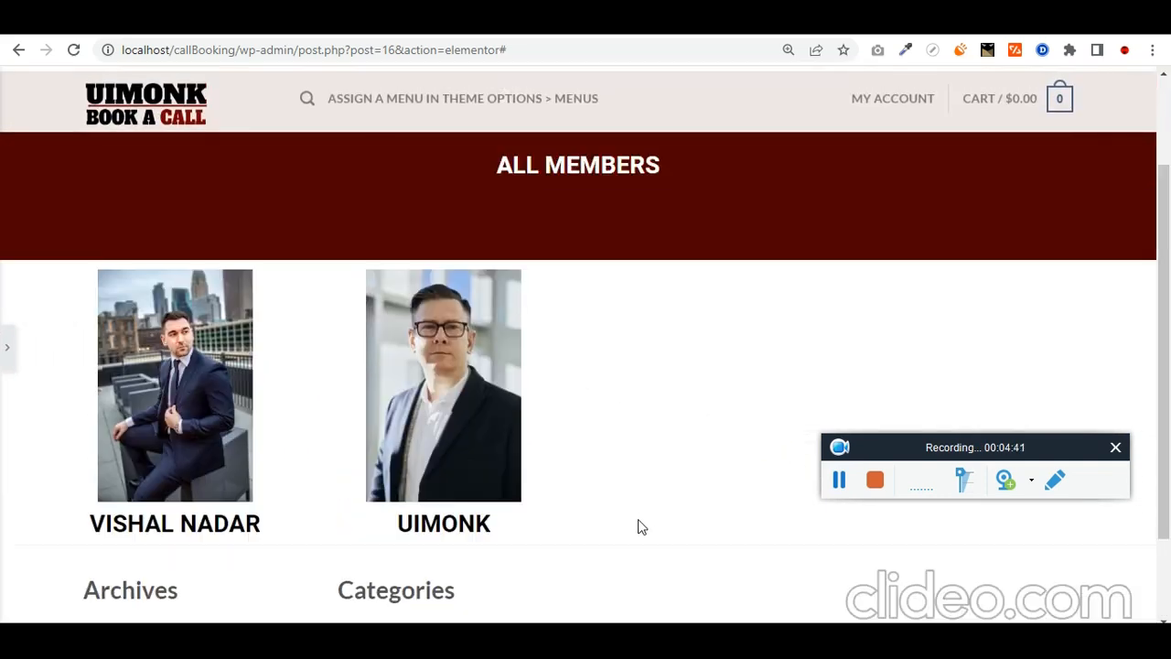
click(835, 481)
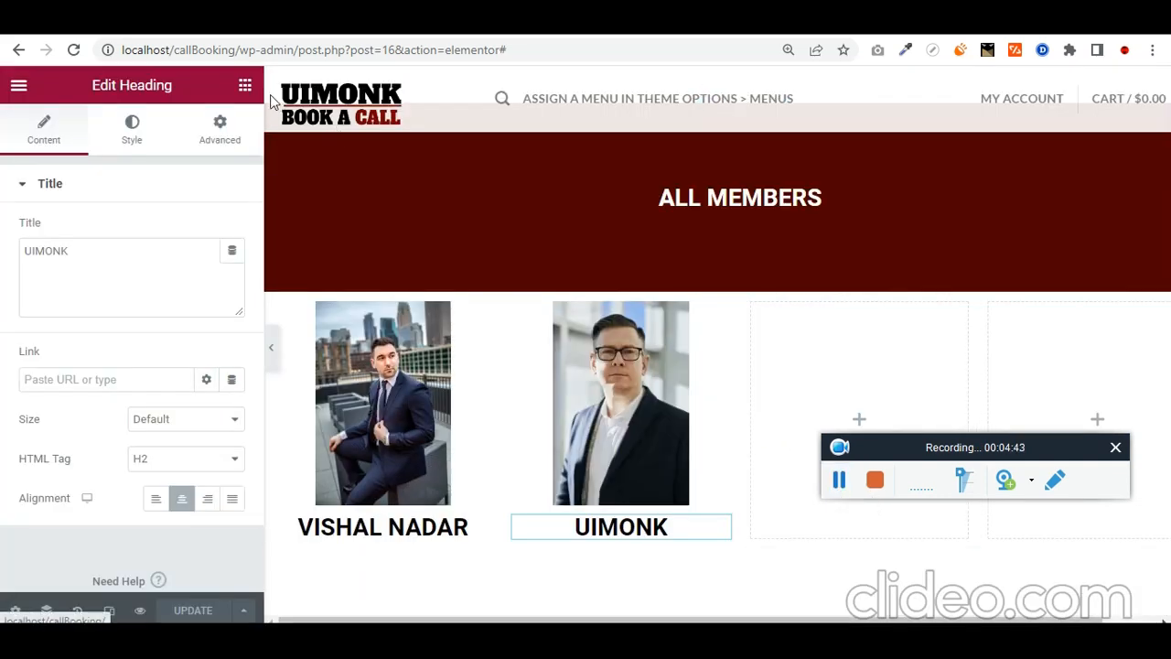
click(245, 84)
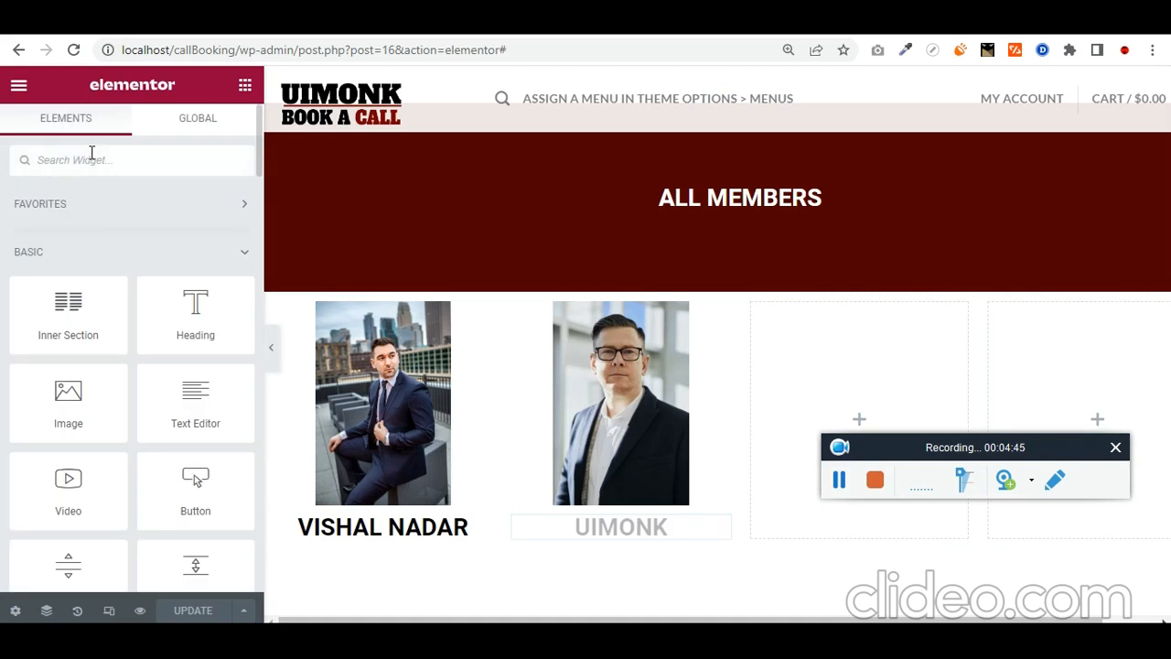
text(text)
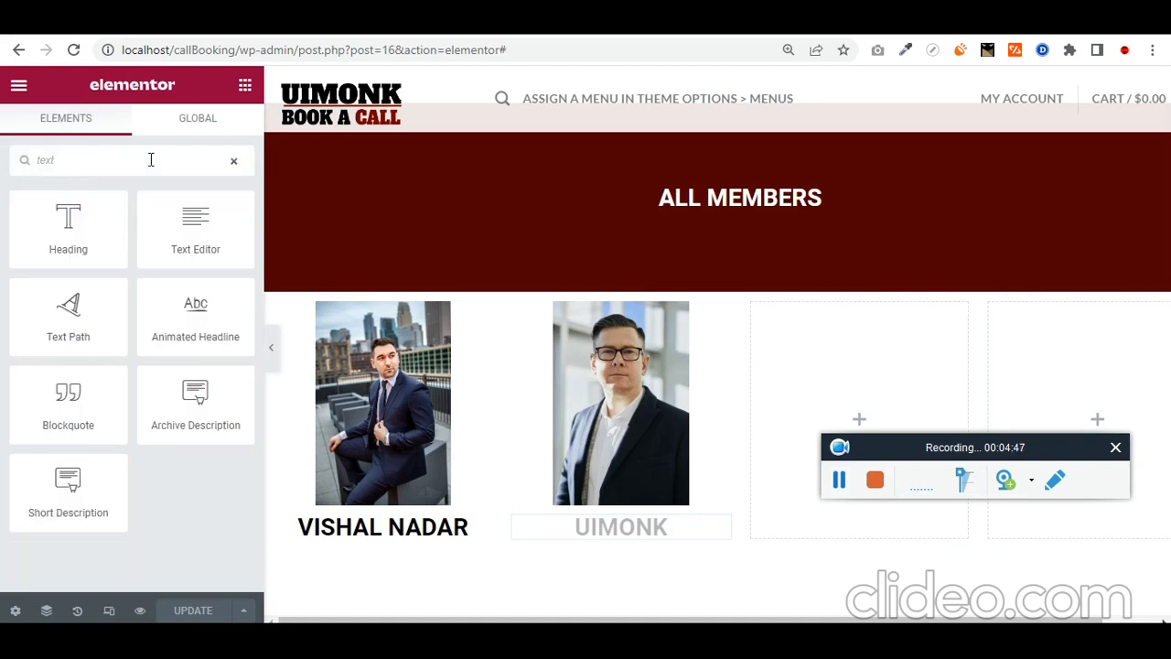
drag(195, 229, 371, 549)
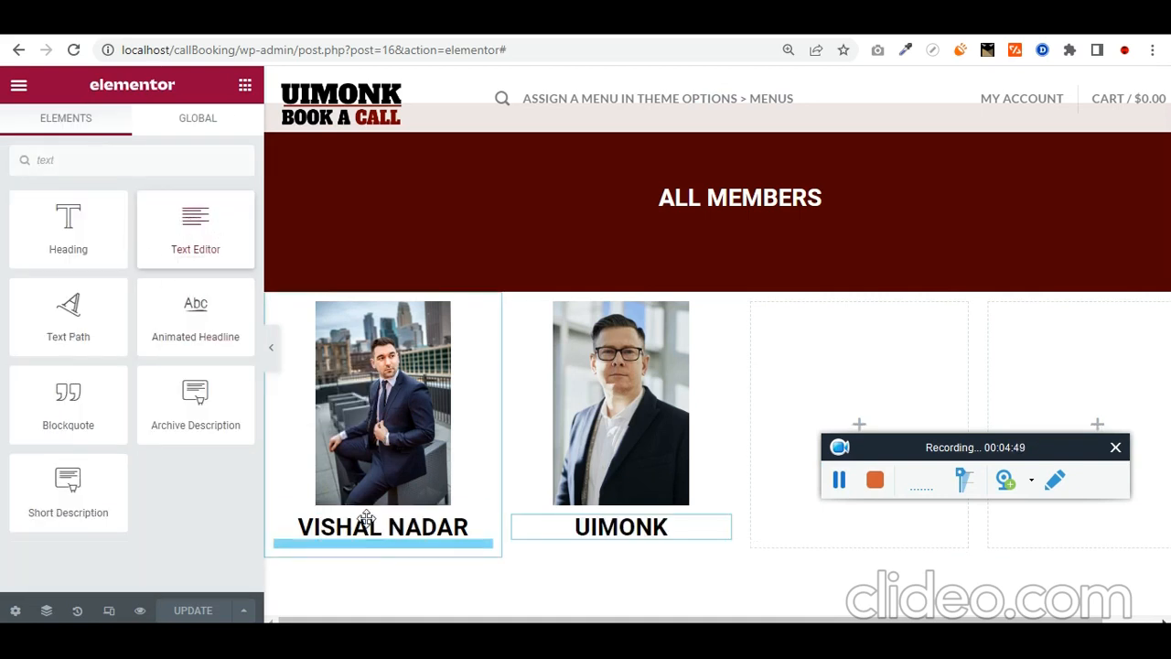
key(ctrl+a)
click(152, 360)
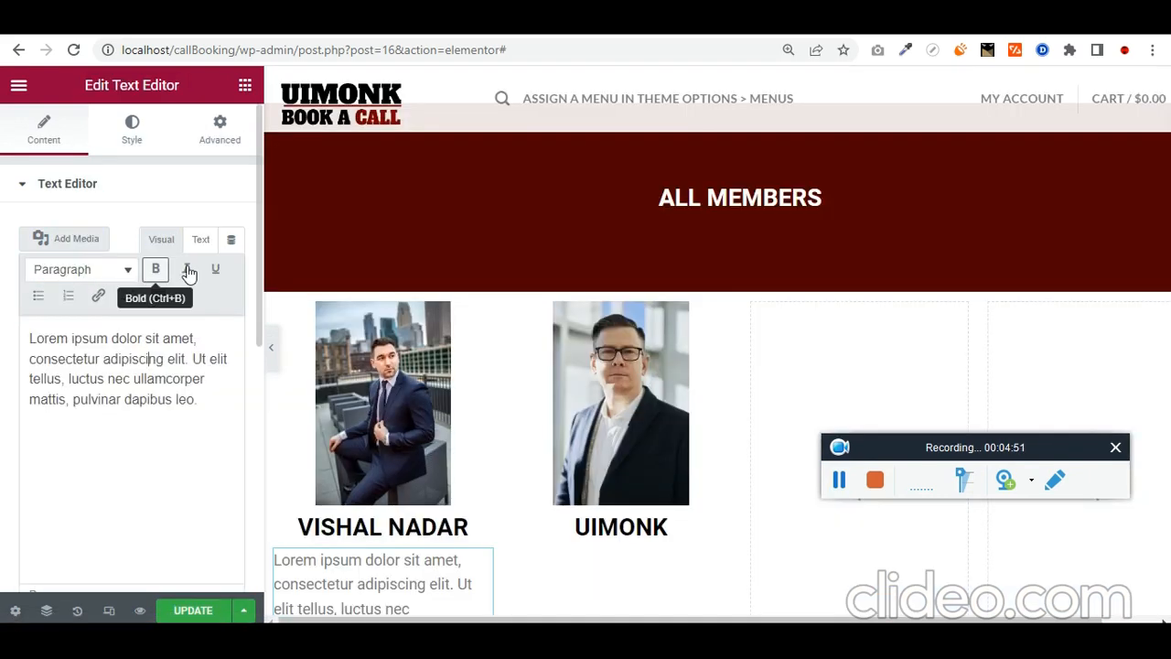
key(ctrl+a)
text(Bo)
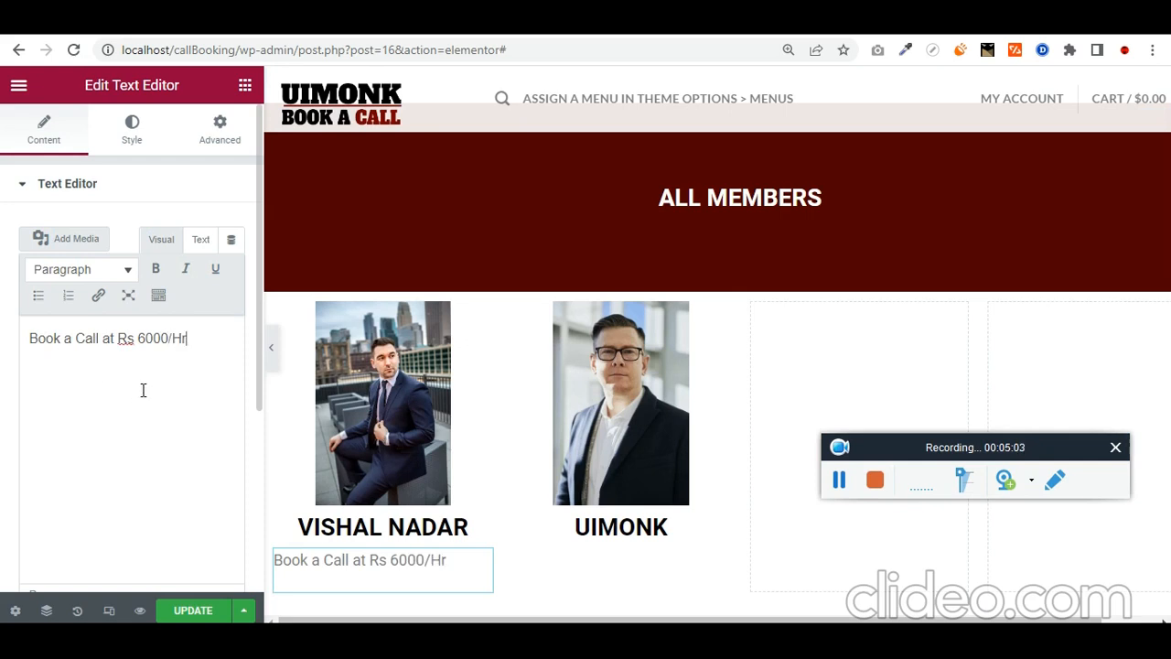
key(ctrl+a)
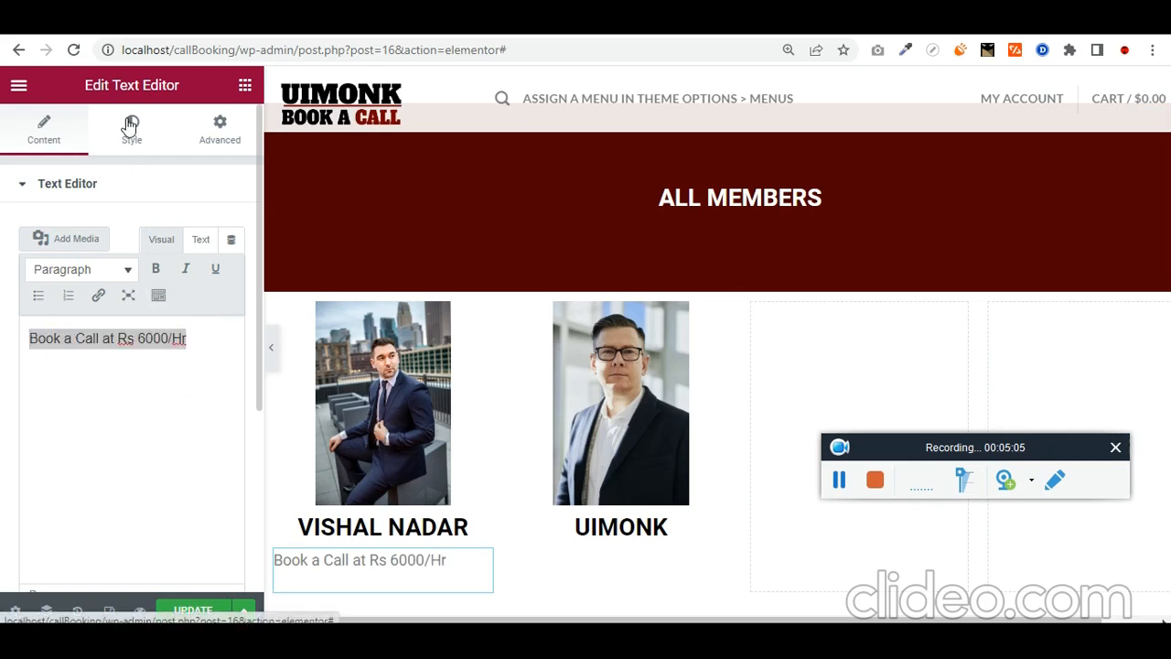
Step: Centre-align the price text and preview it on the page
click(132, 128)
click(181, 230)
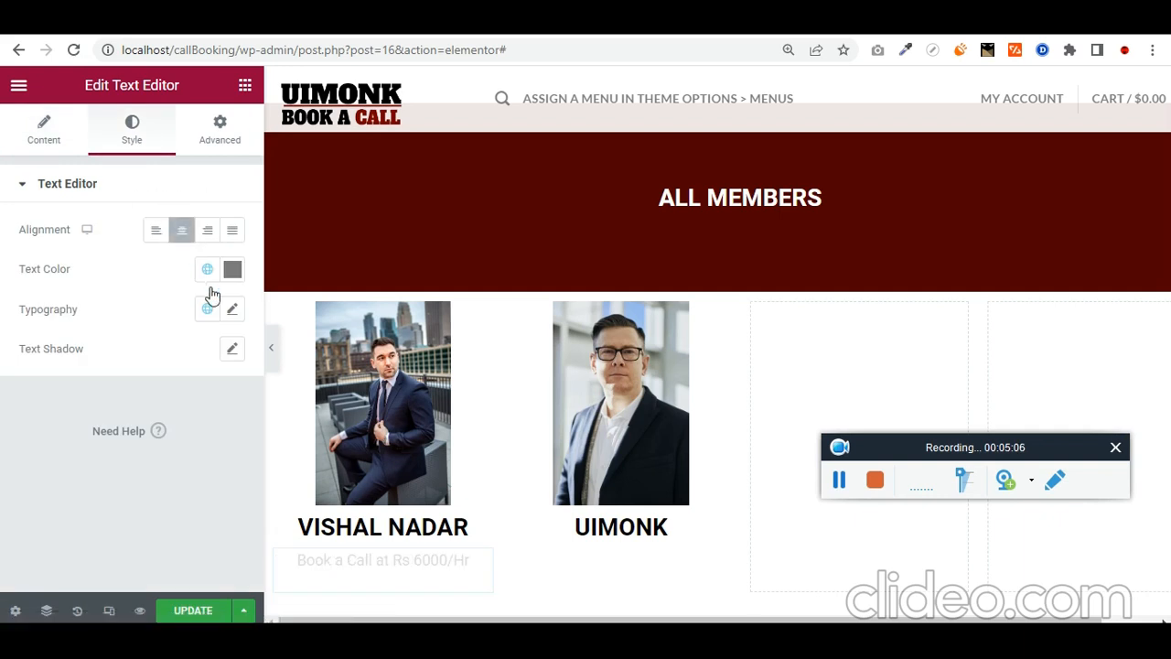
click(272, 357)
scroll(408, 455, down, 2)
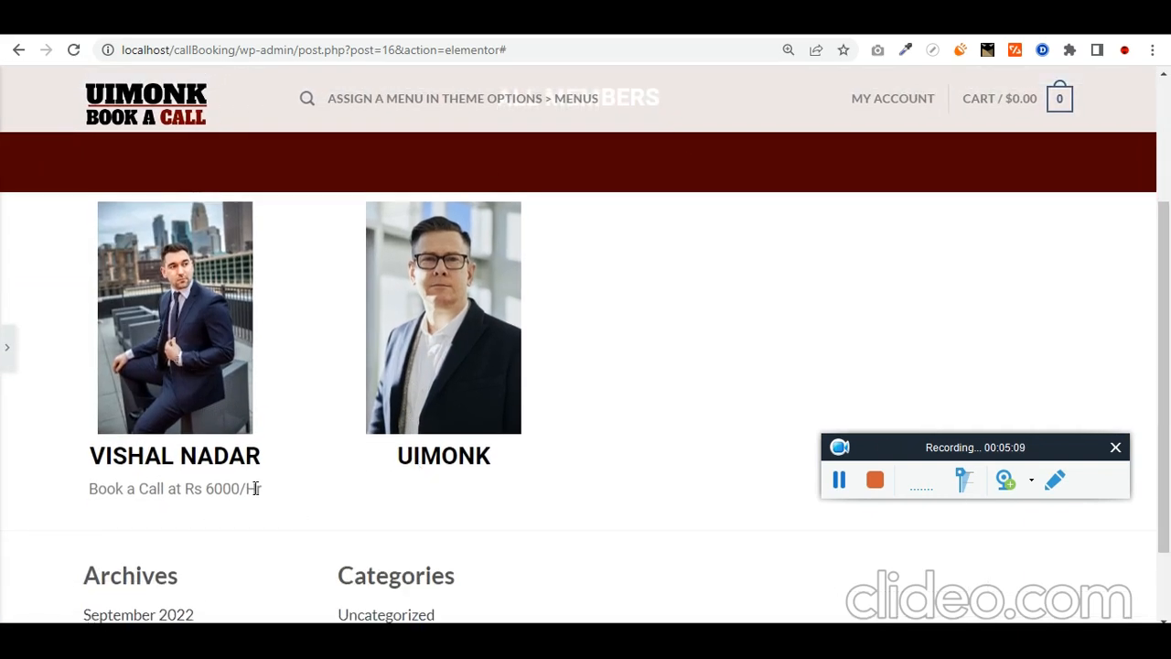
triple_click(238, 489)
click(11, 357)
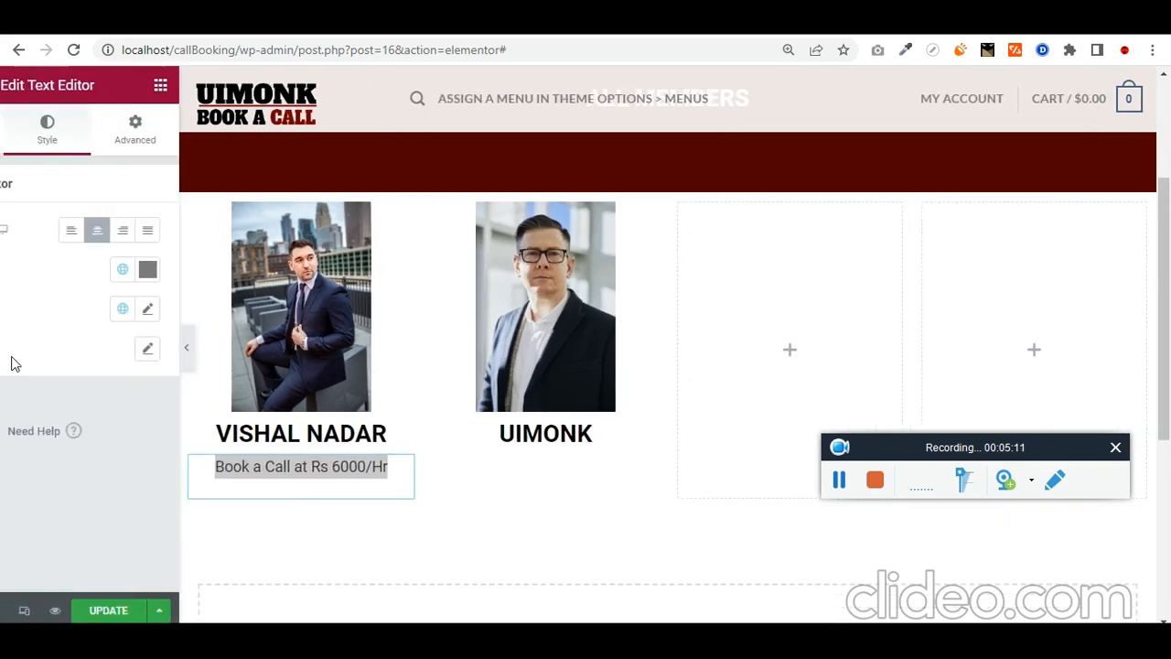
Step: Duplicate the price text widget under UIMONK and update the page
right_click(477, 470)
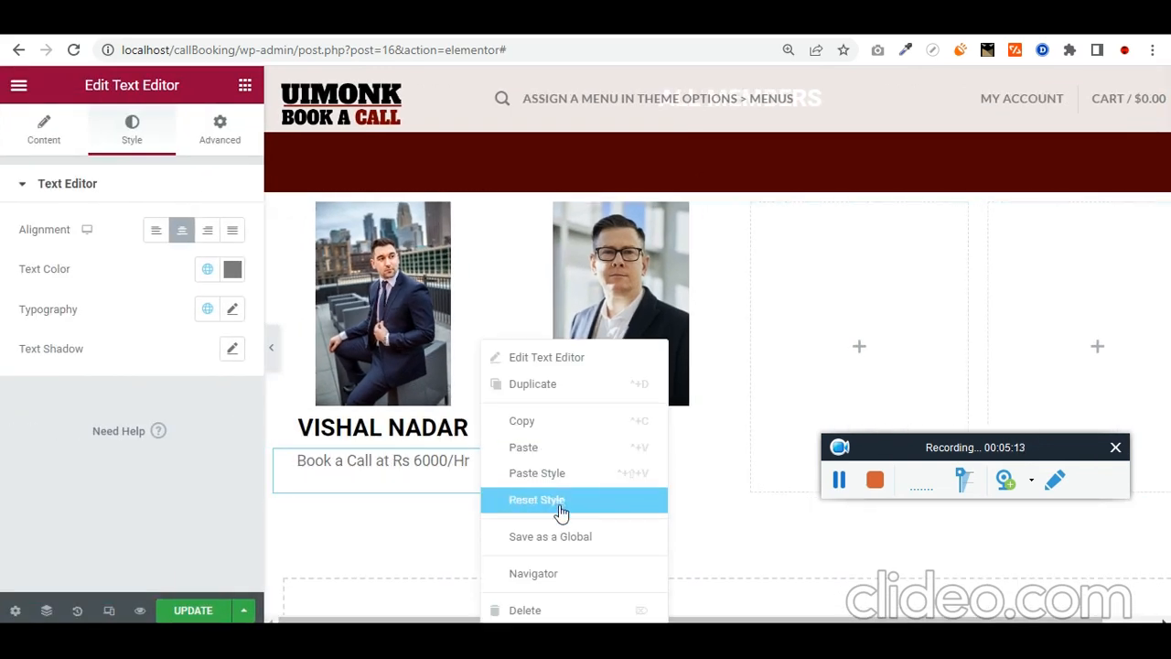
click(594, 384)
drag(480, 515, 651, 448)
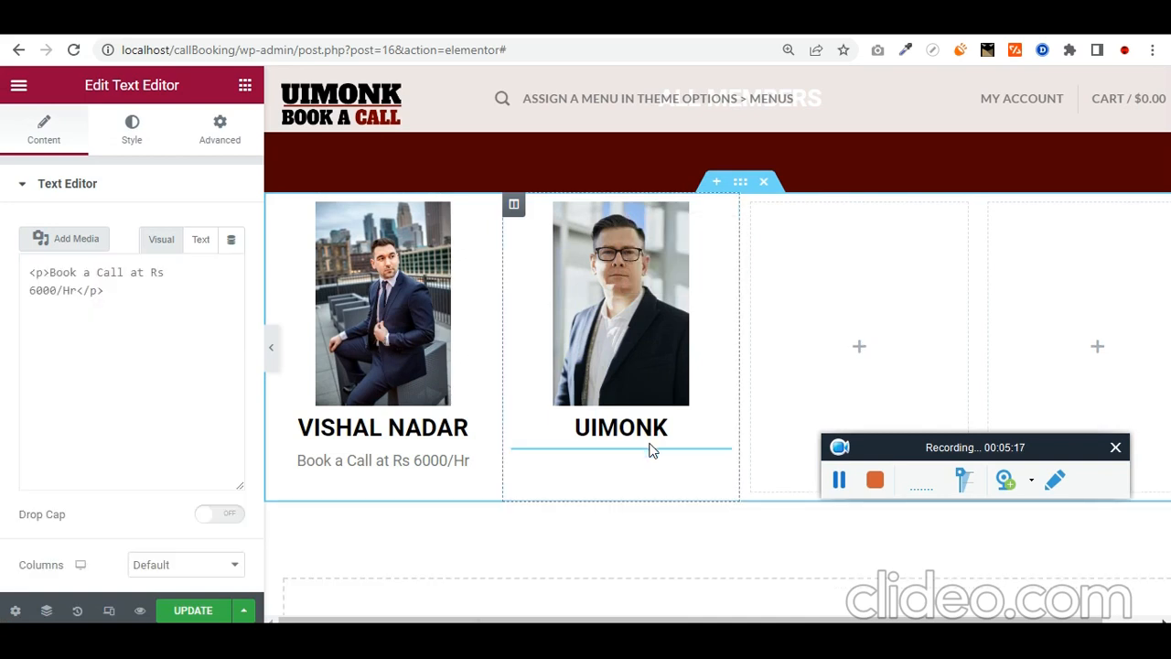
click(203, 610)
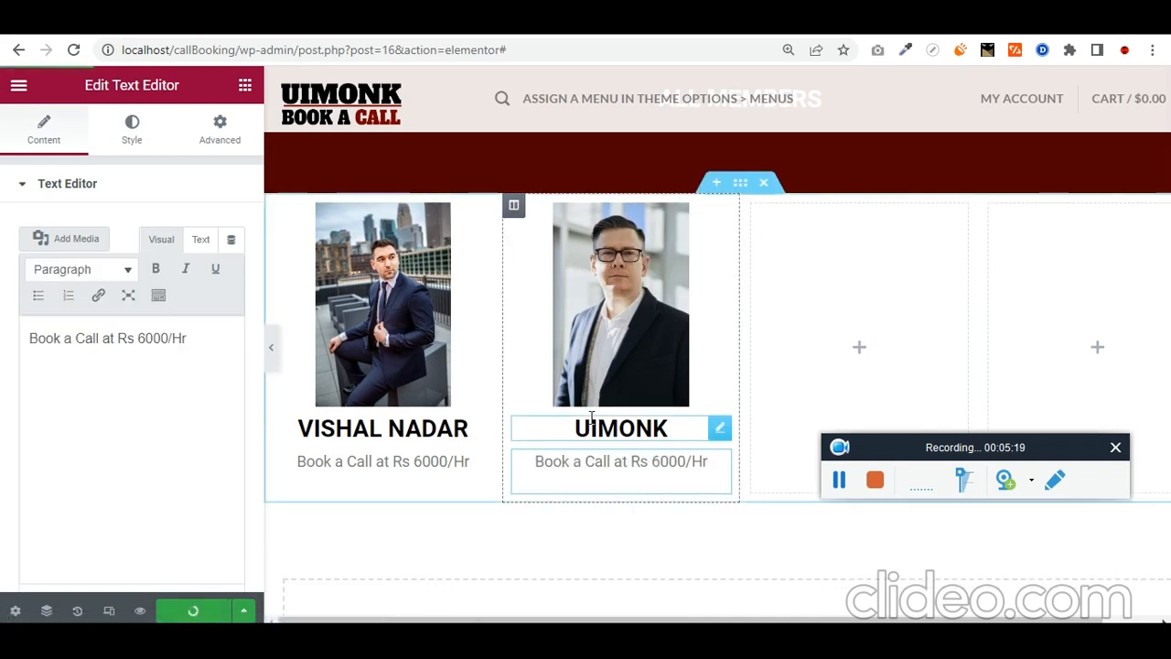
Step: Exit to the WordPress editor and open the Add New Page form in a new tab
scroll(588, 422, up, 1)
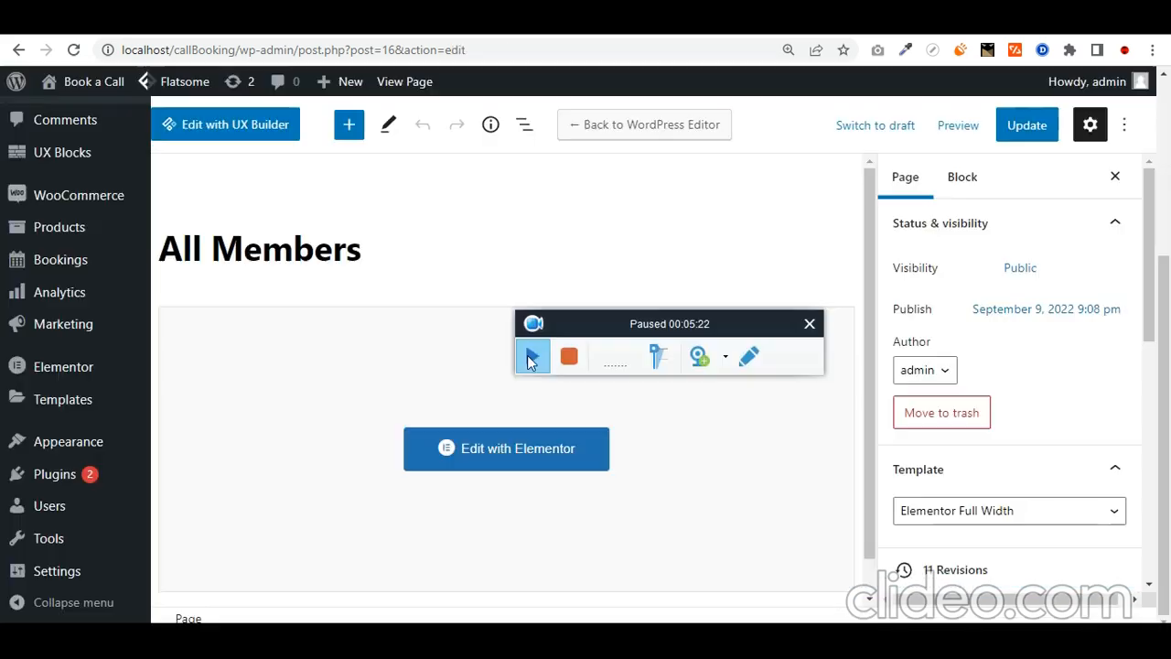
click(532, 355)
scroll(89, 333, up, 3)
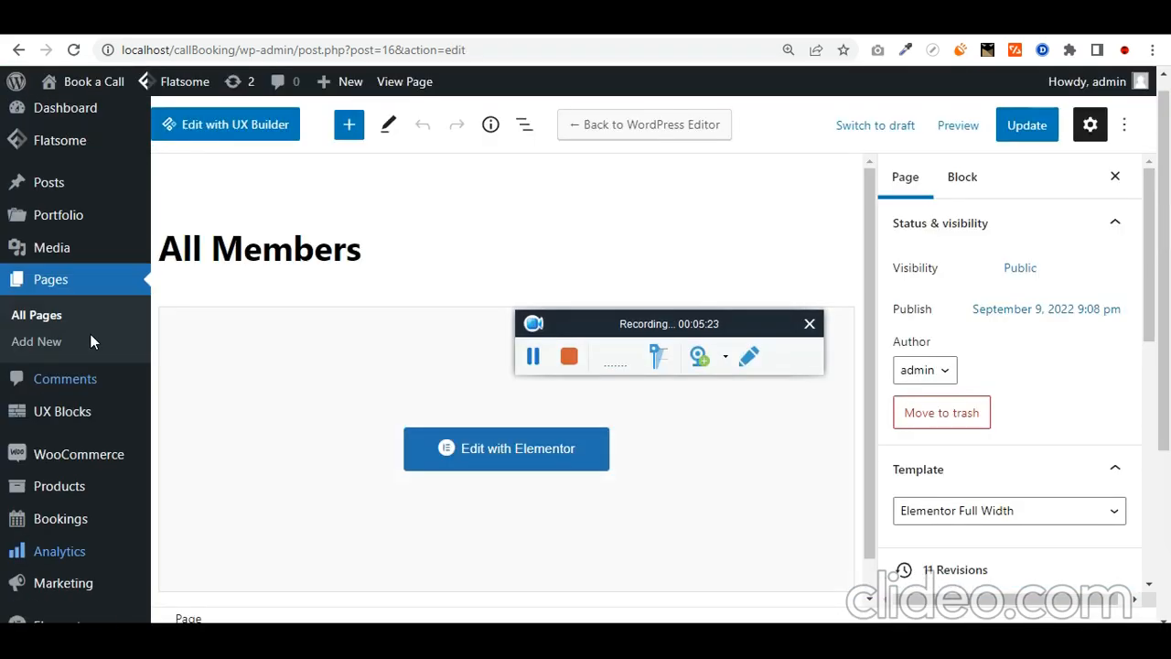
right_click(53, 363)
click(94, 369)
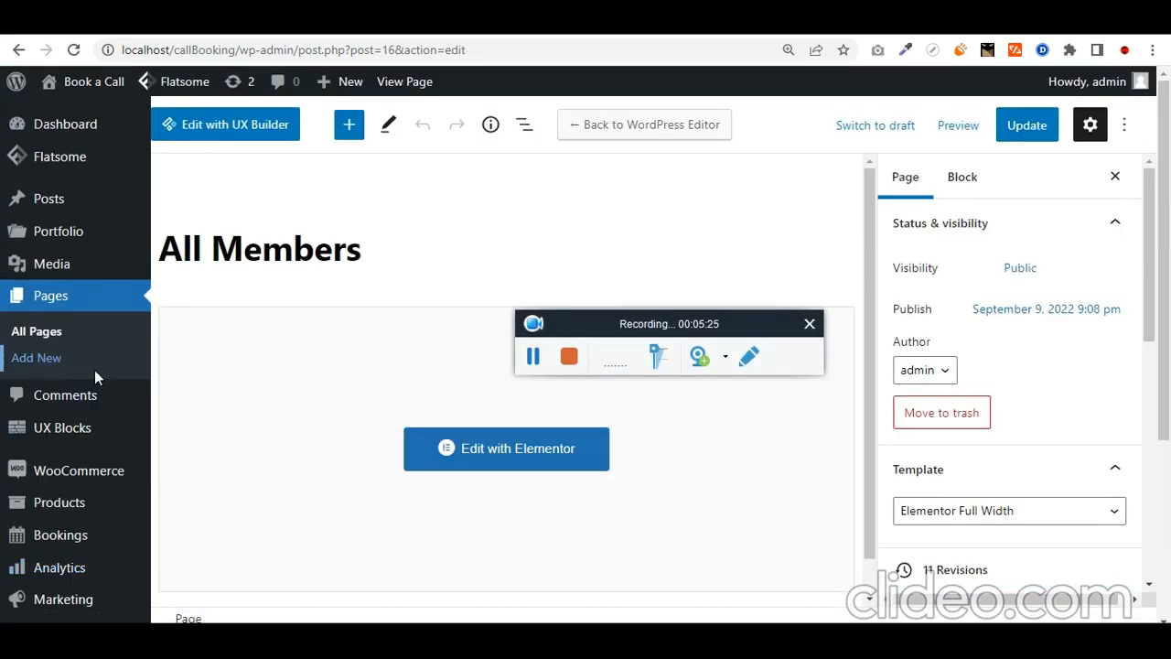
right_click(53, 362)
click(115, 373)
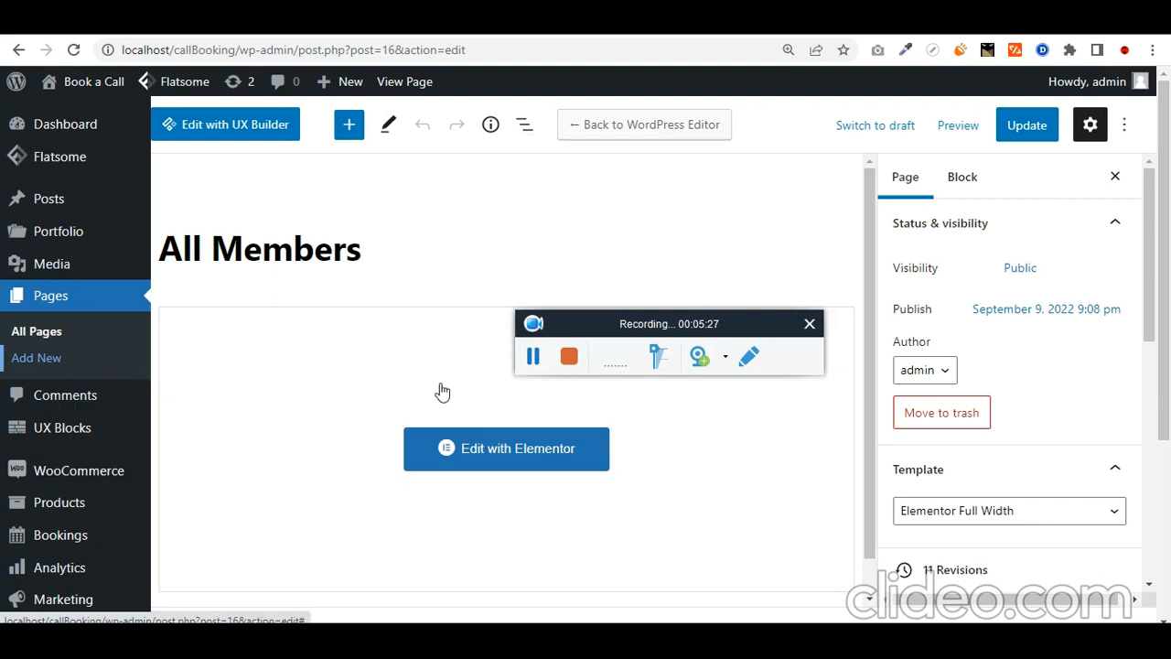
click(533, 356)
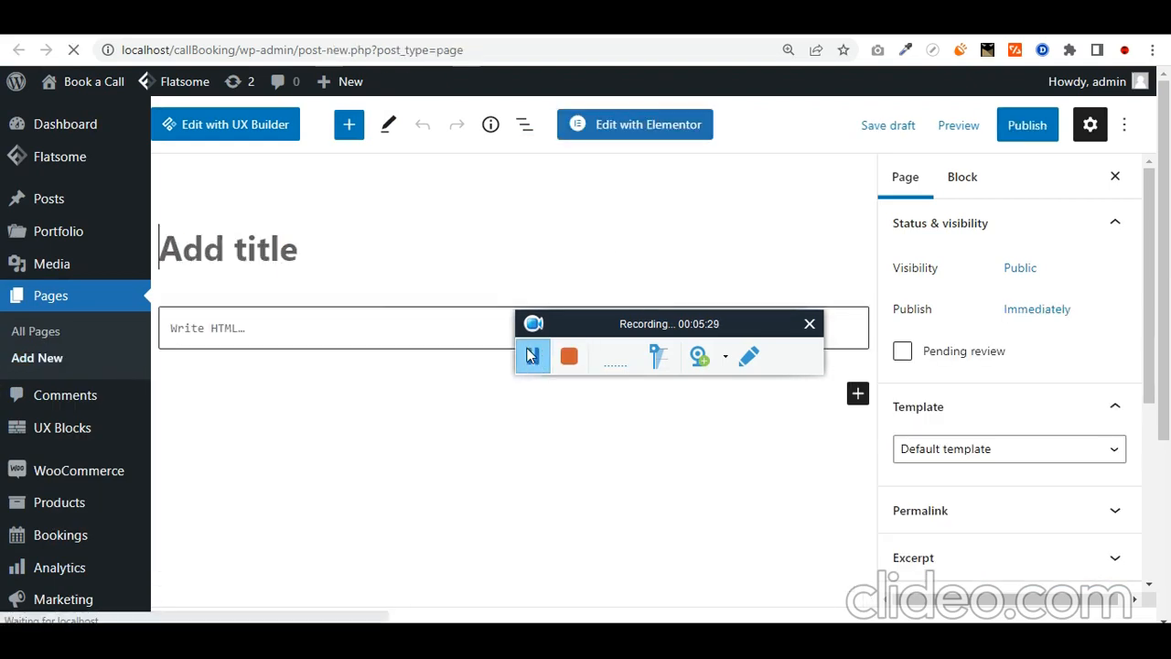
scroll(967, 377, down, 1)
click(967, 370)
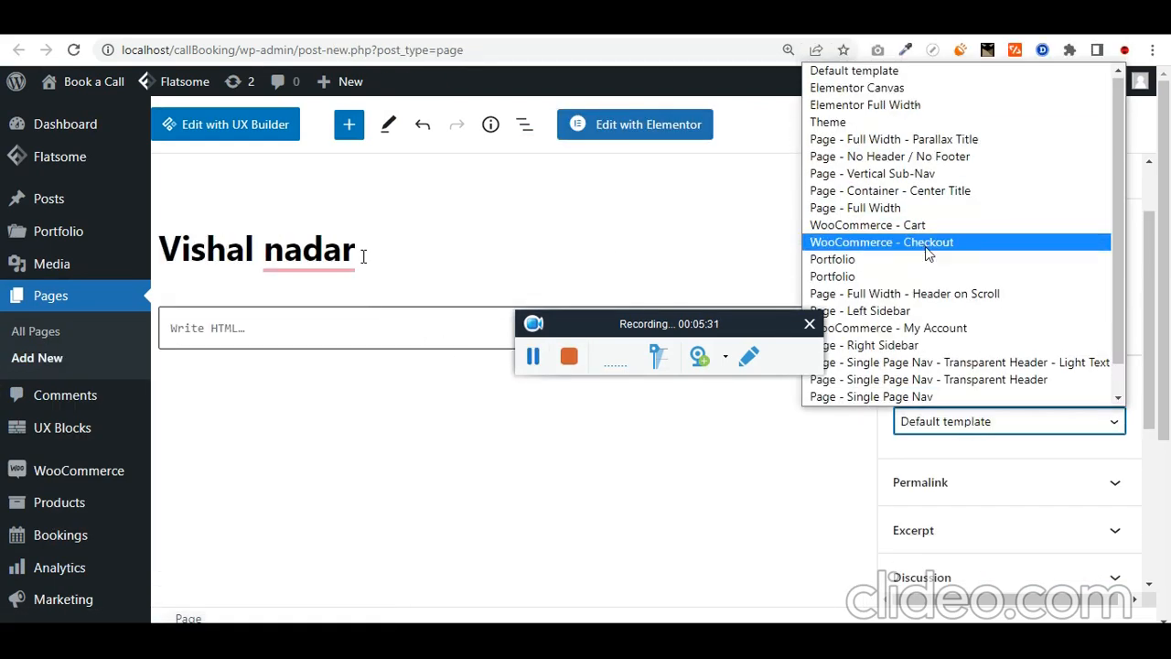
click(918, 107)
scroll(1014, 489, down, 4)
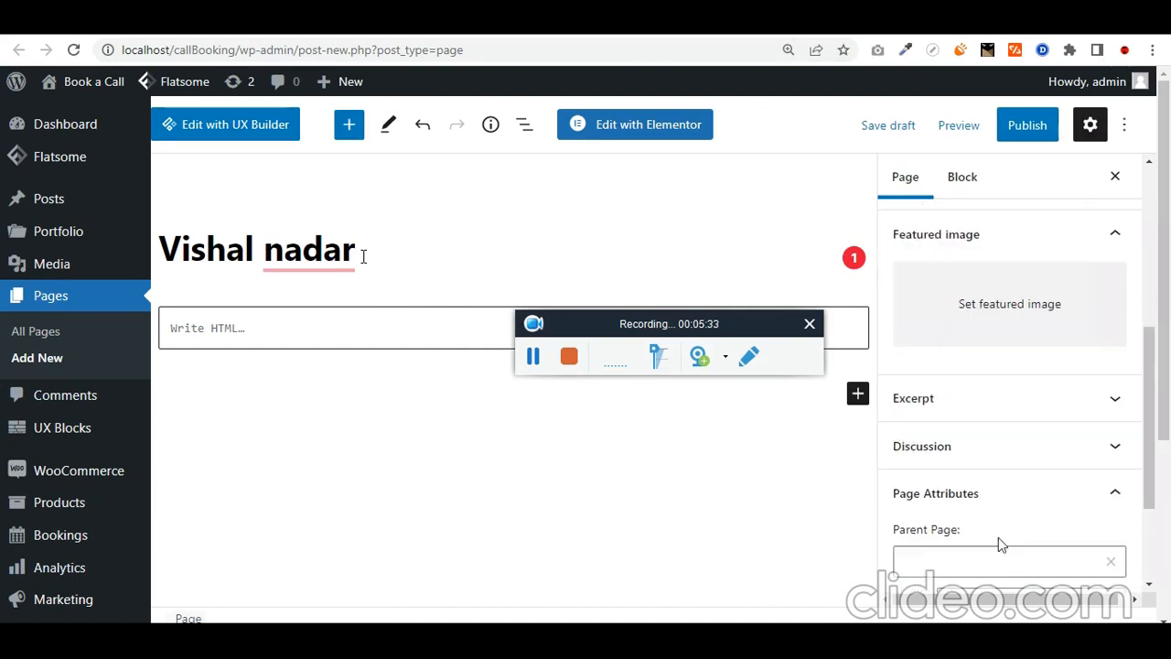
scroll(981, 549, down, 3)
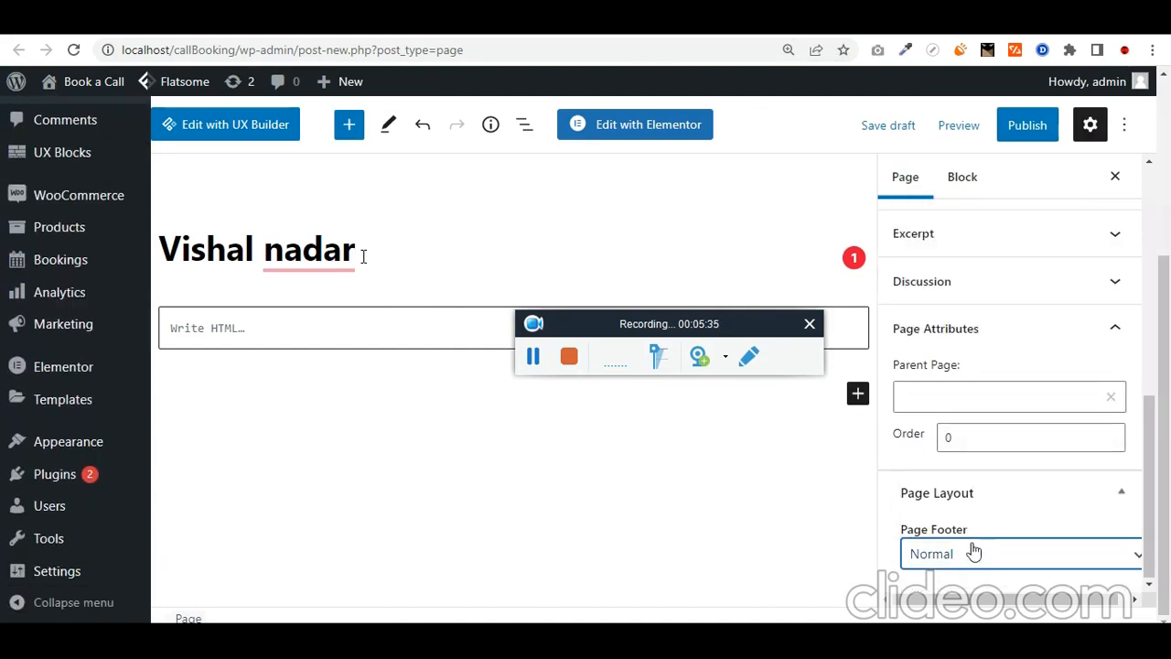
click(973, 558)
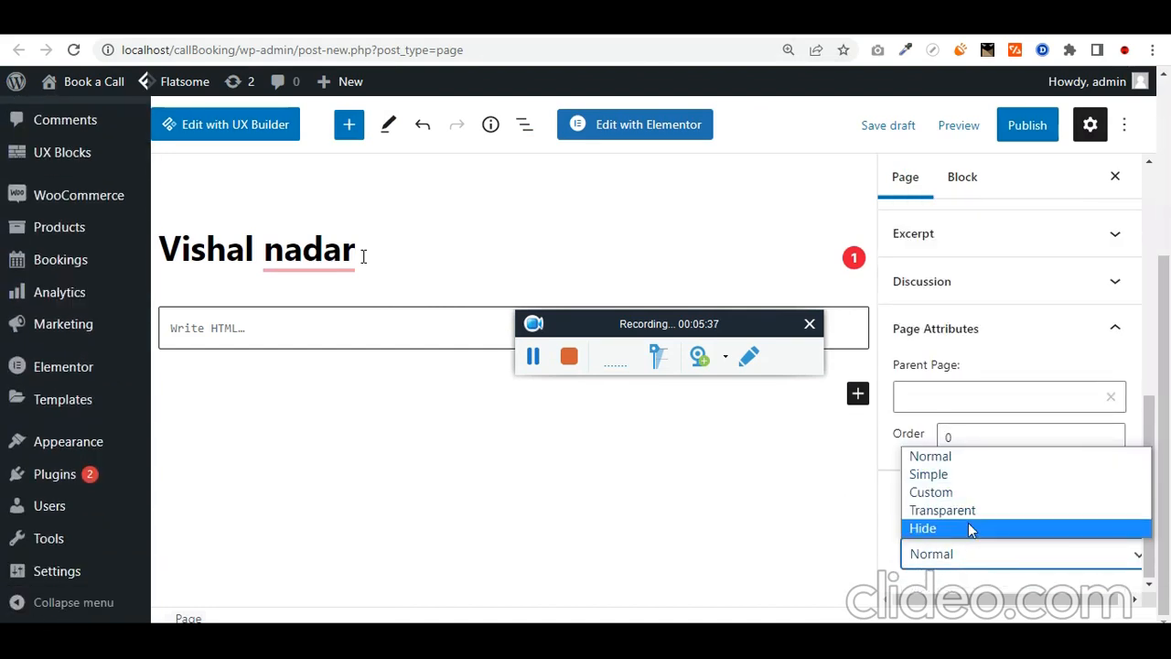
click(973, 525)
click(1026, 128)
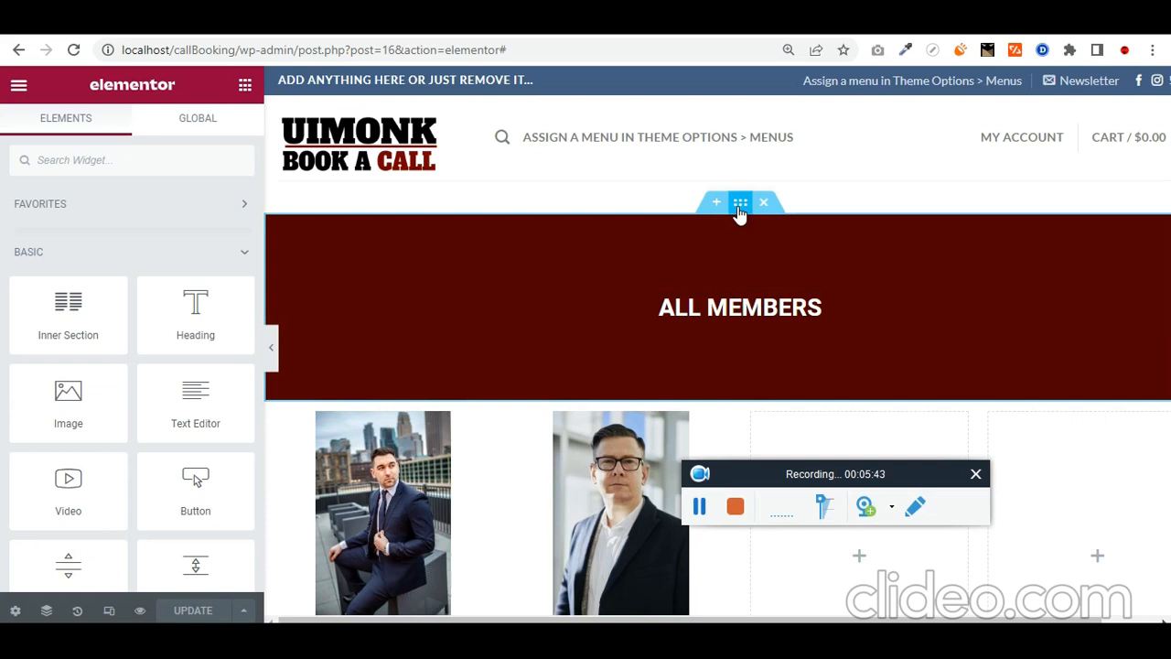
Step: Save the All Members header section as the library template 'no hero section'
right_click(740, 213)
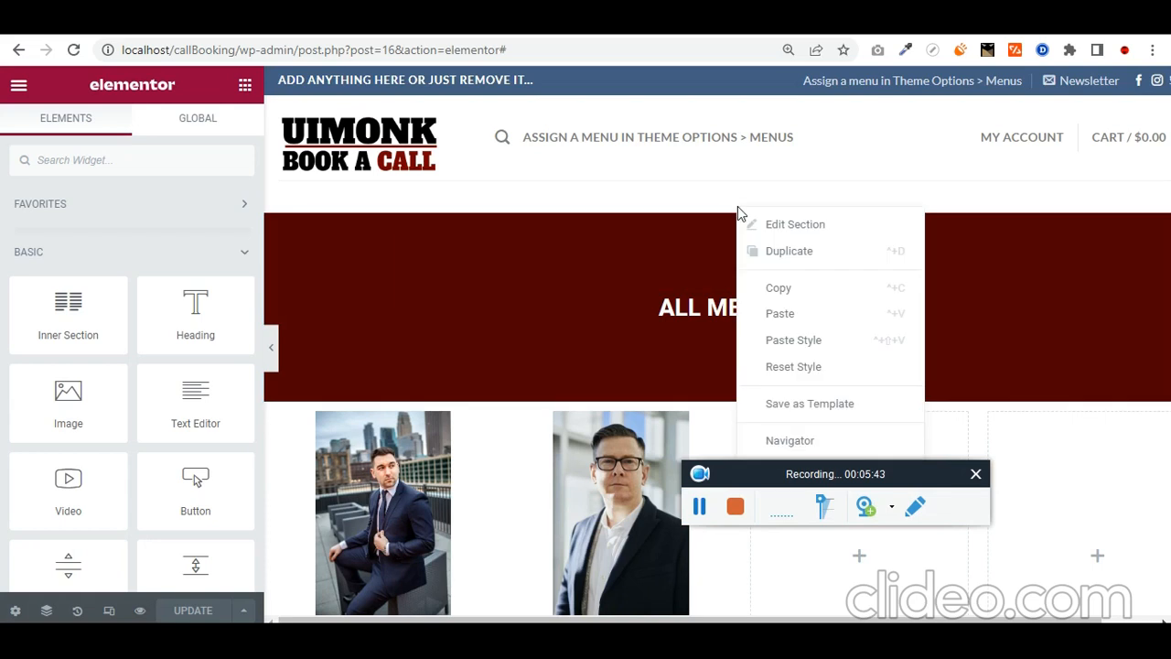
click(796, 404)
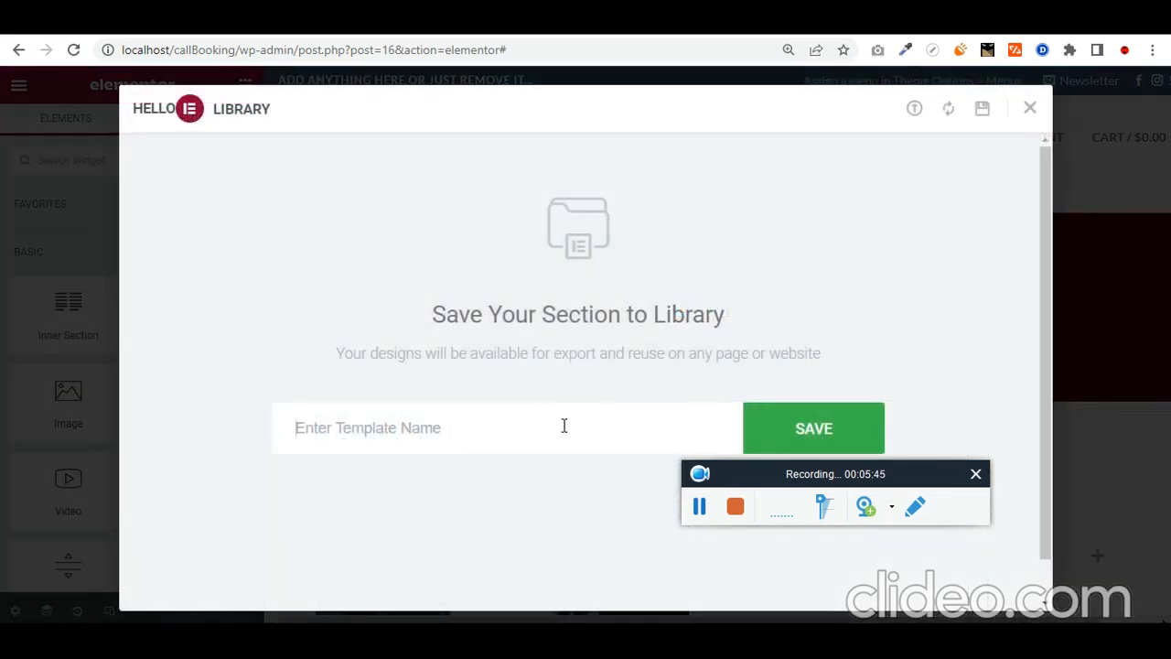
text(no hero section)
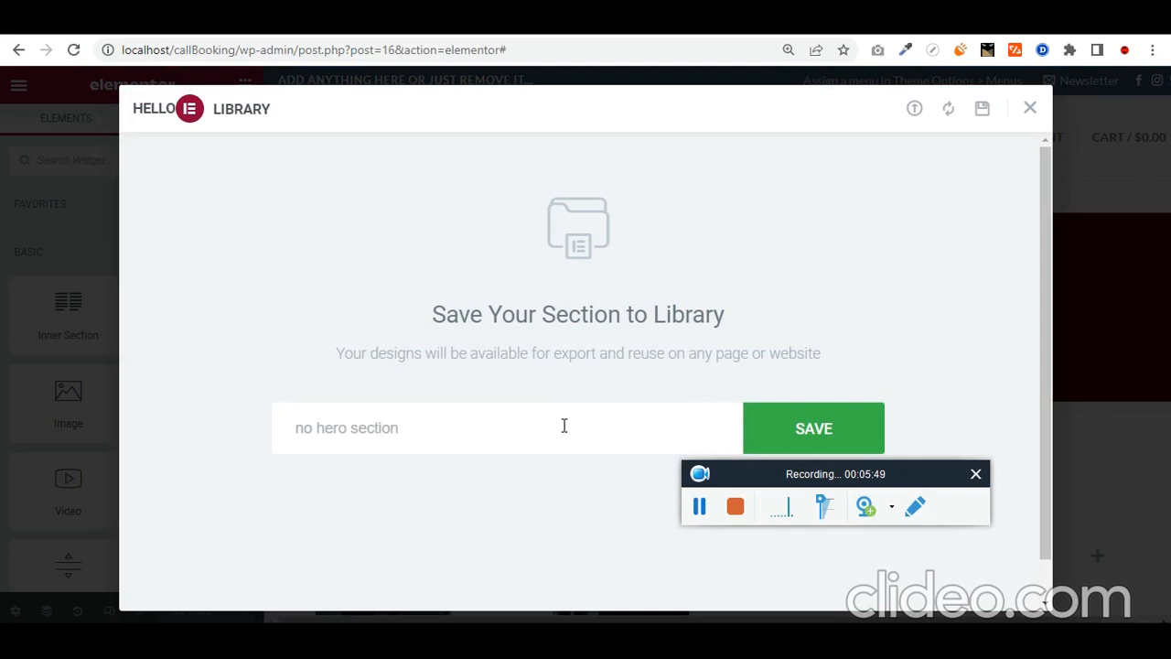
click(853, 434)
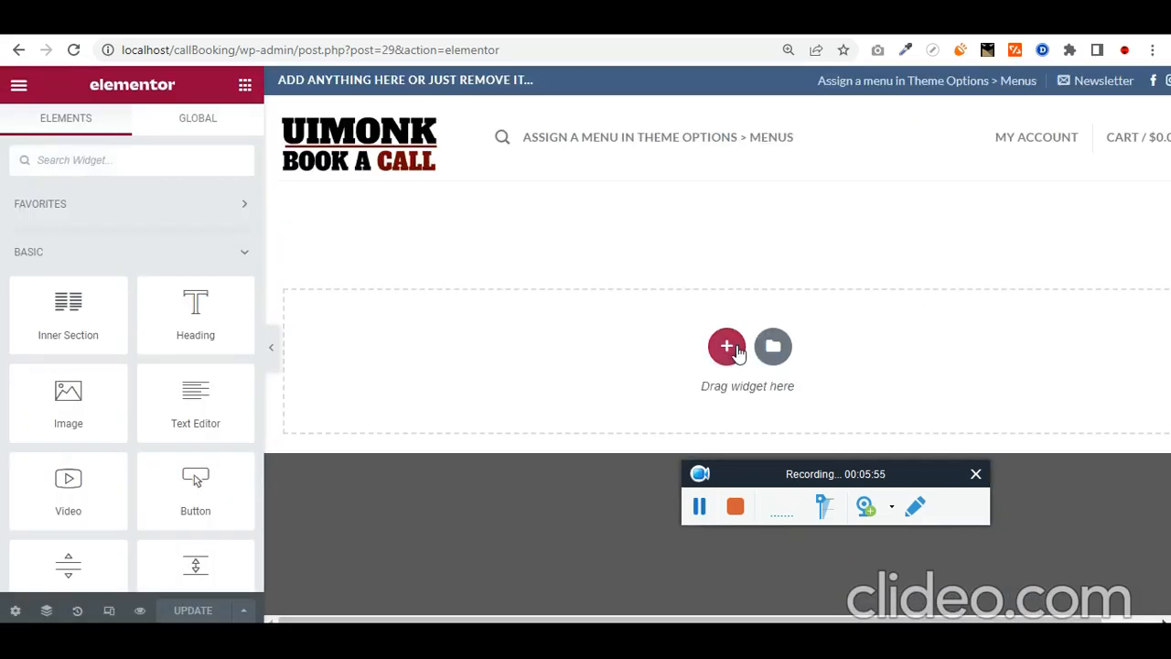
Step: Insert the saved 'no hero section' template into a new one-column section
click(723, 346)
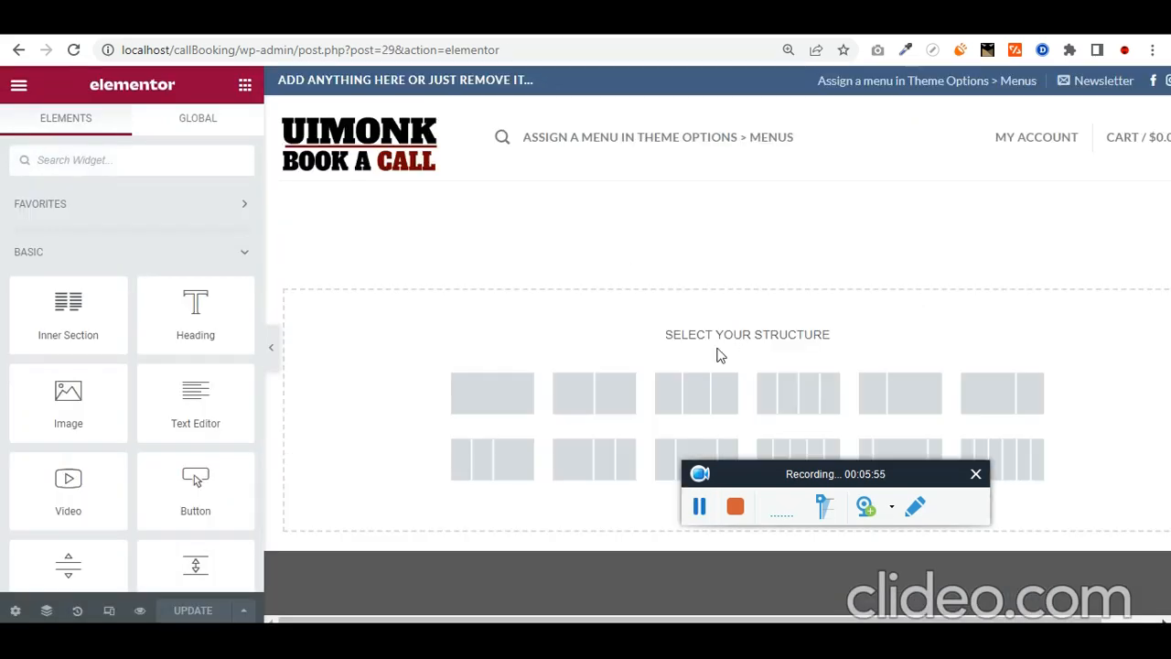
click(512, 396)
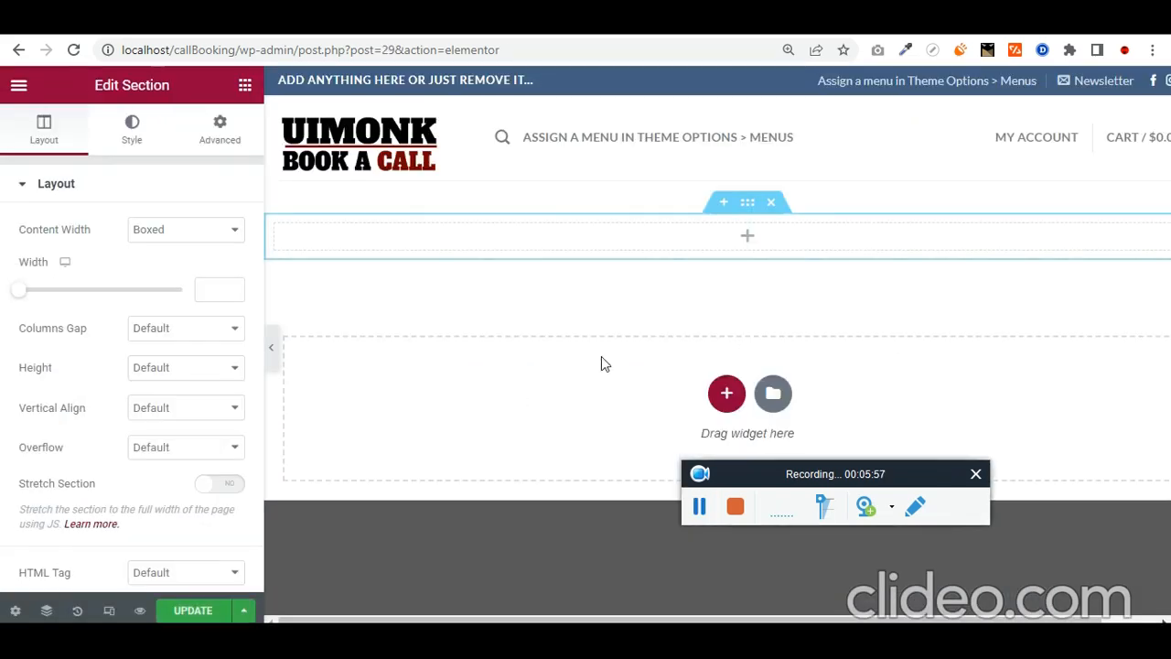
click(773, 395)
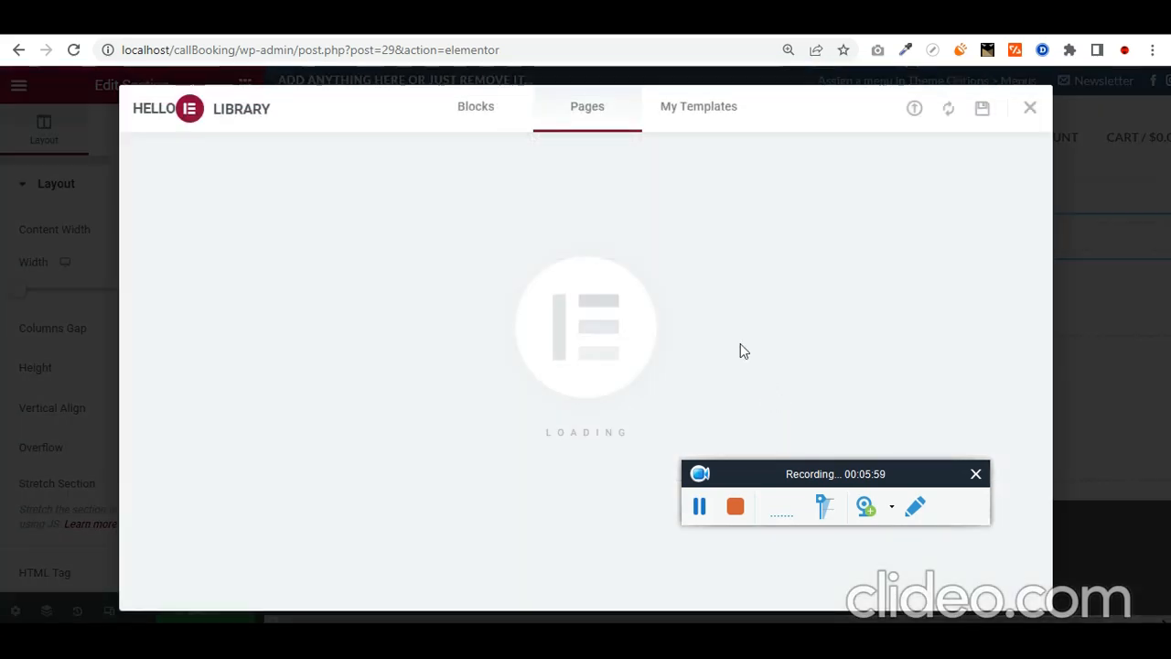
click(713, 117)
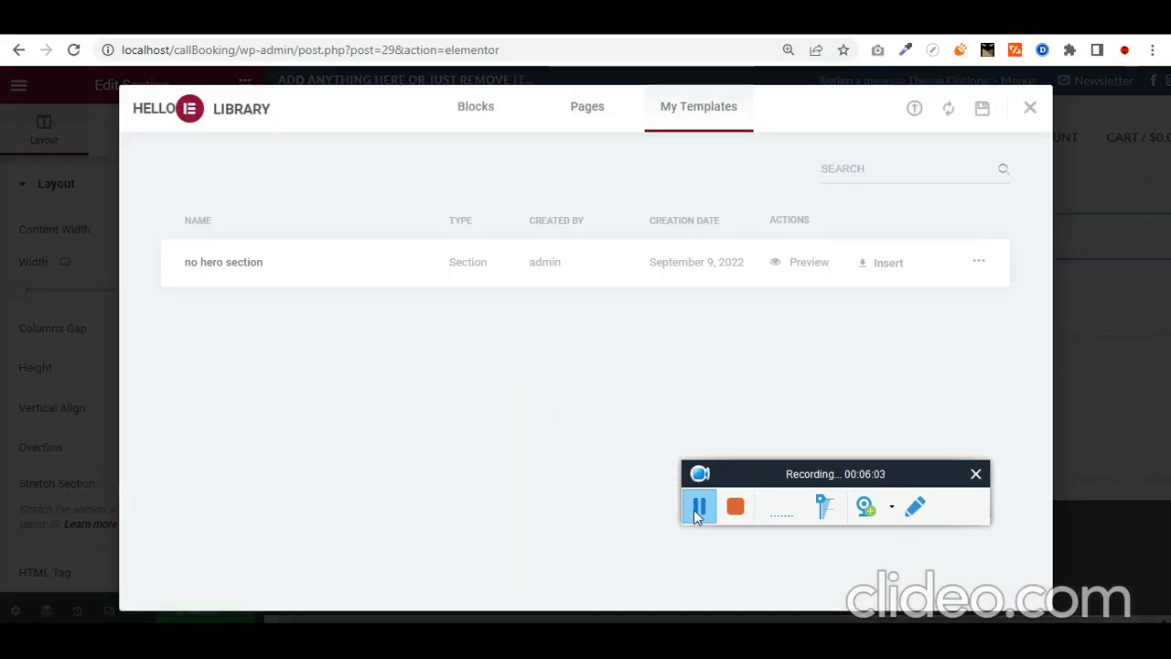
click(883, 264)
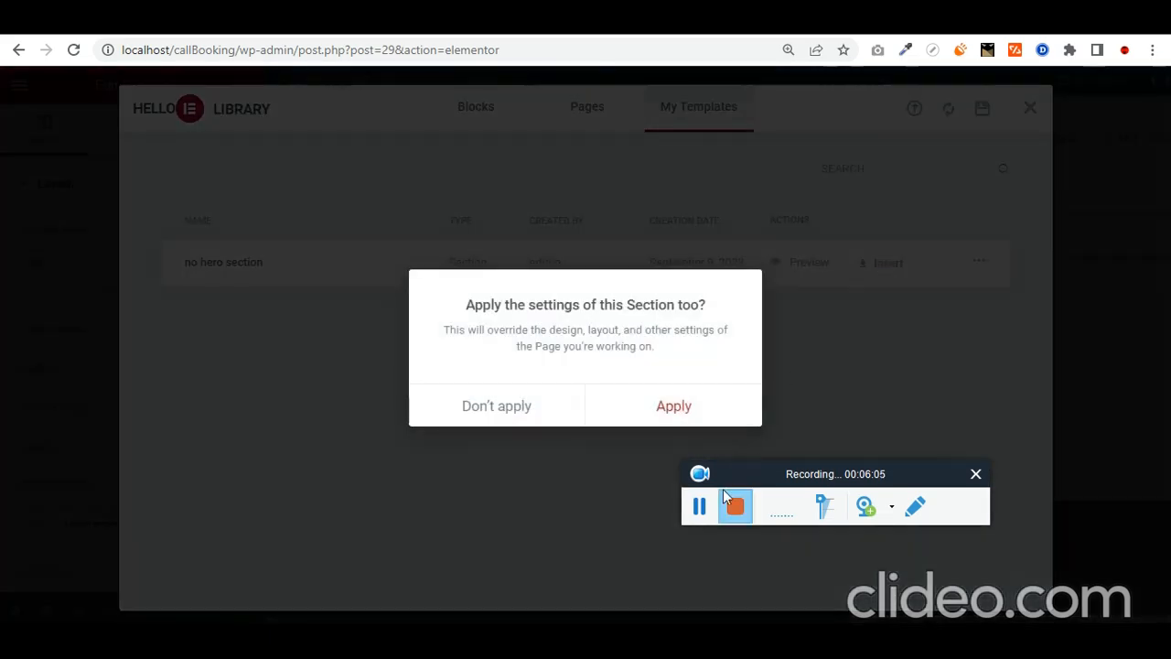
click(702, 513)
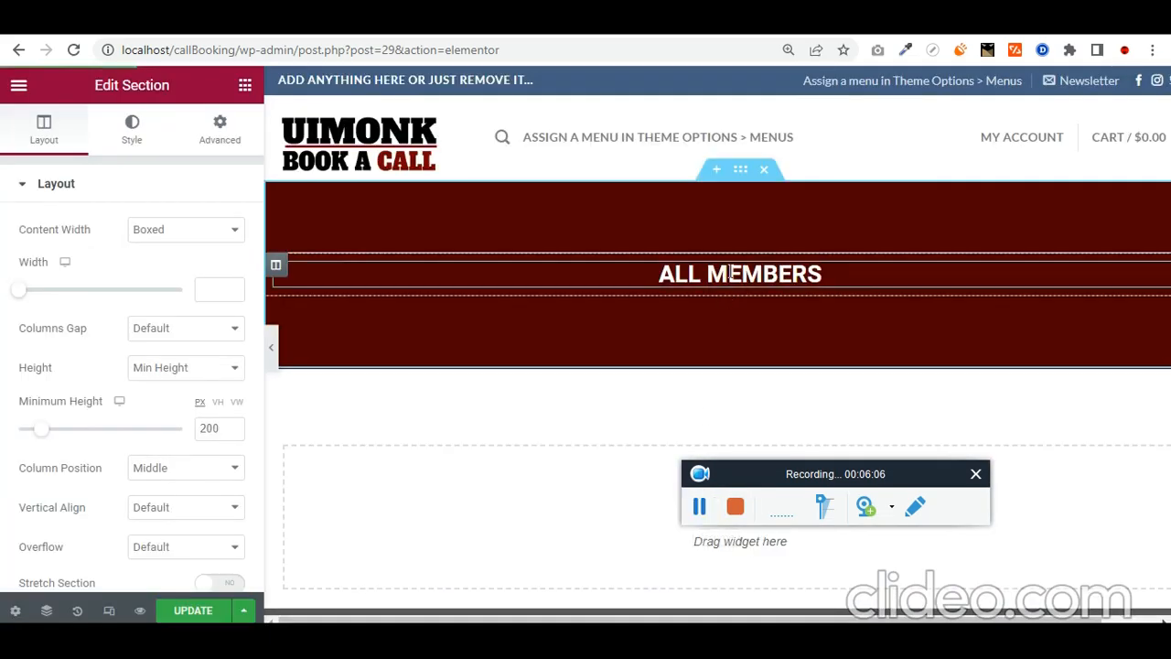
click(729, 271)
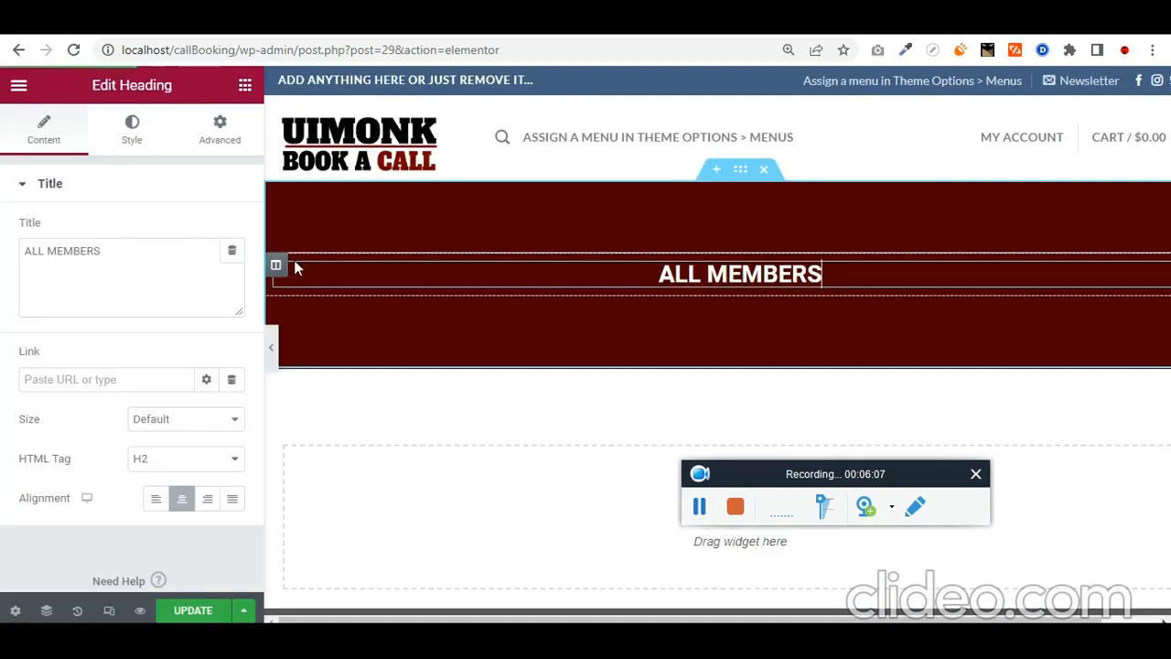
triple_click(140, 280)
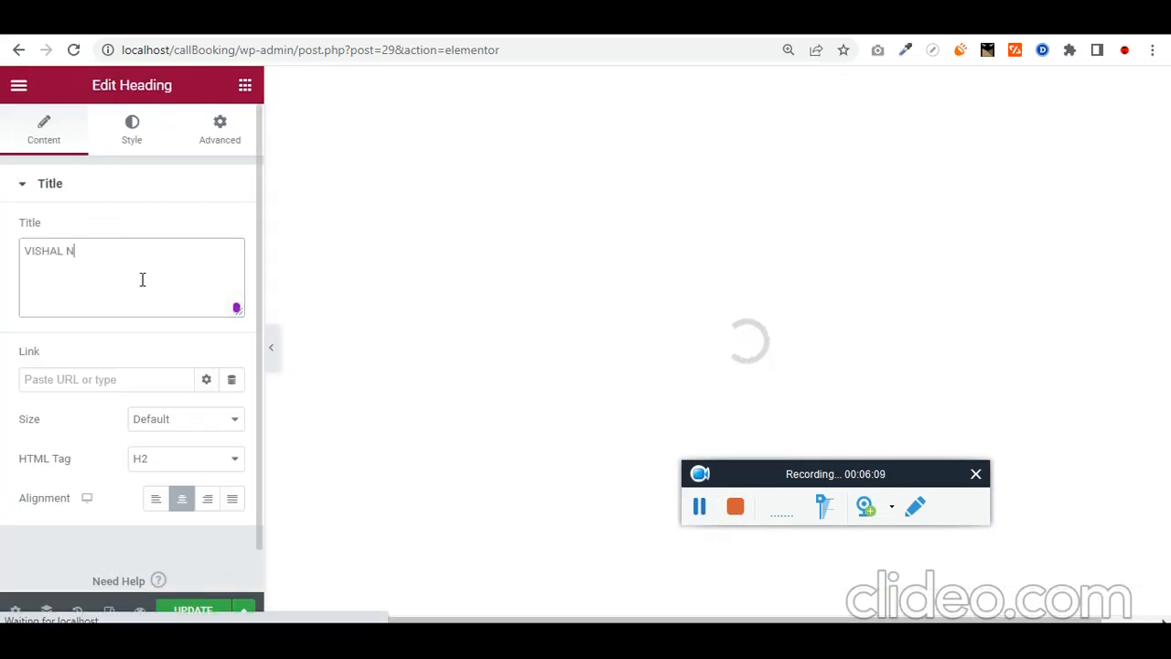
click(26, 251)
text(C)
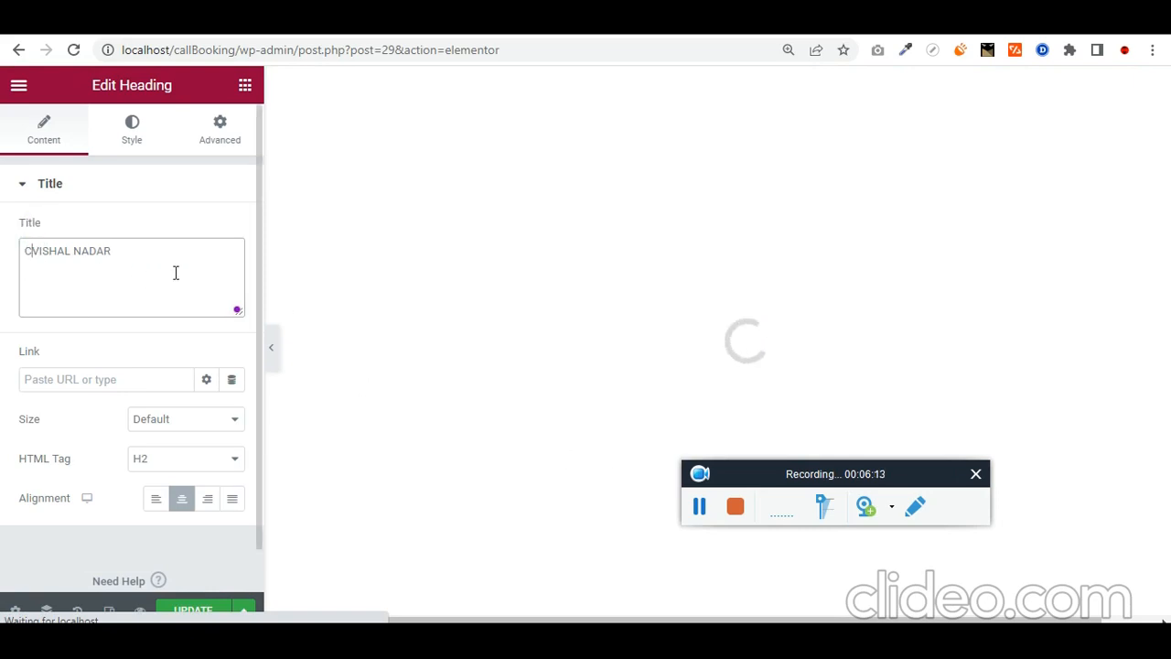
key(BackSpace)
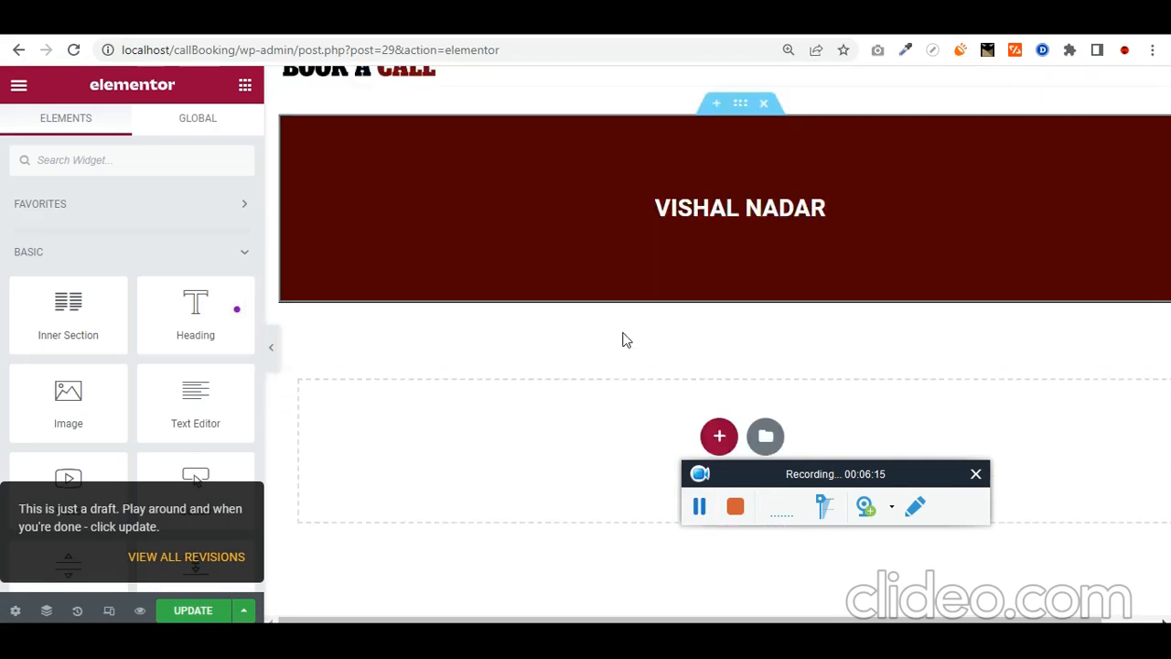
Step: Add a three-column section with an image widget in its first column
click(705, 398)
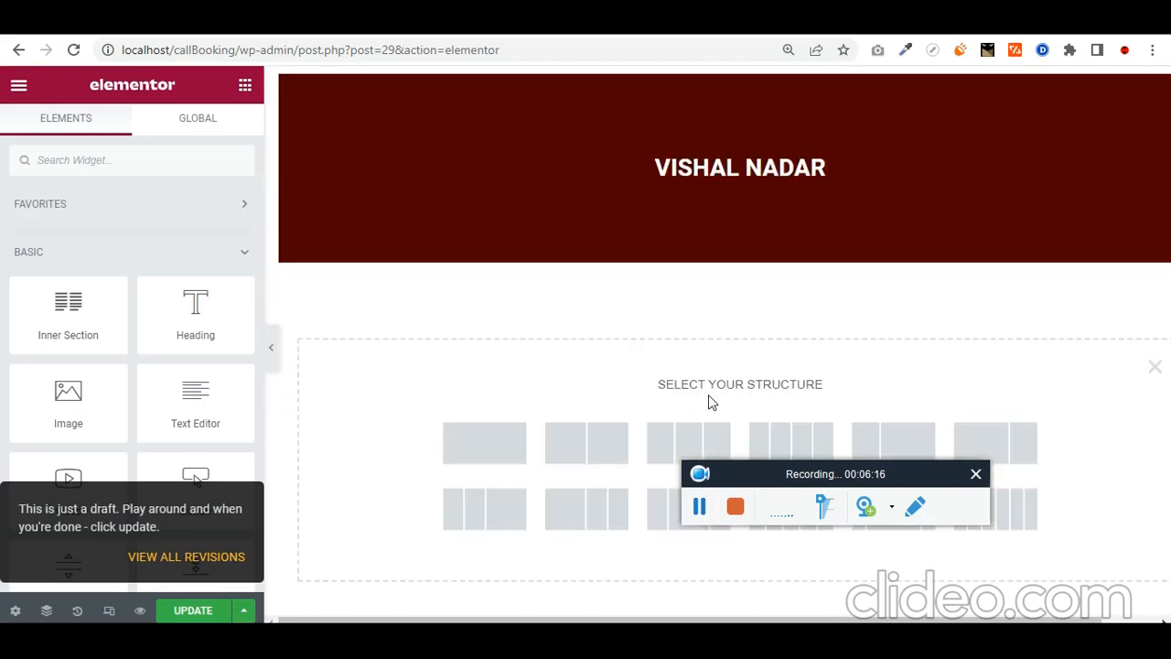
click(695, 444)
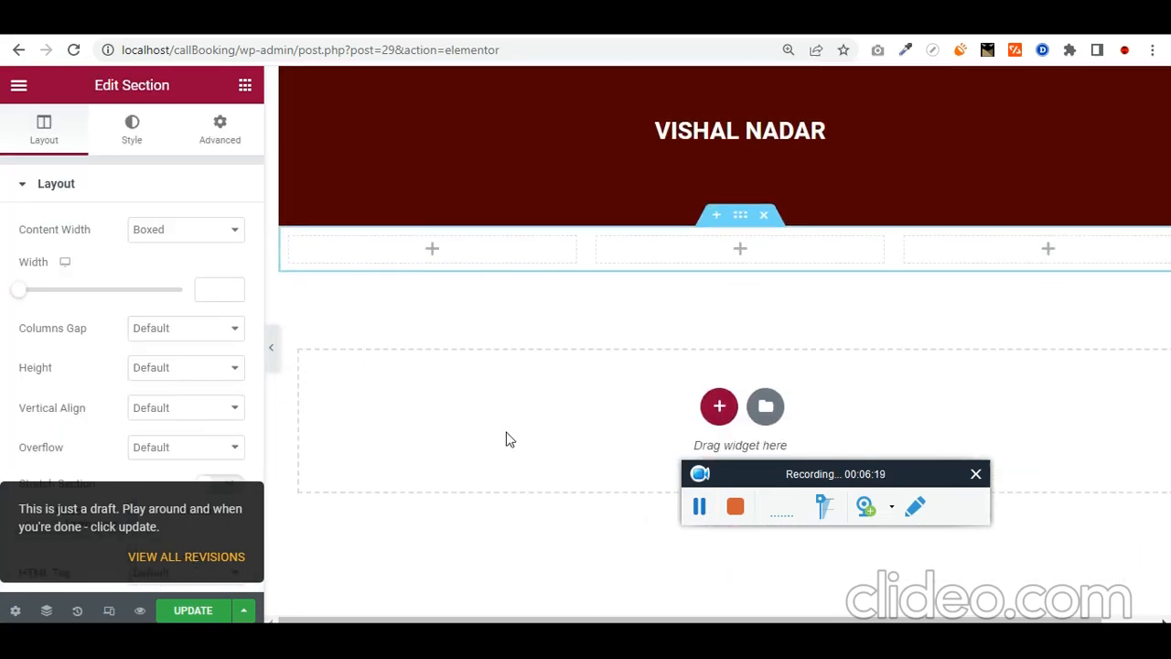
click(243, 90)
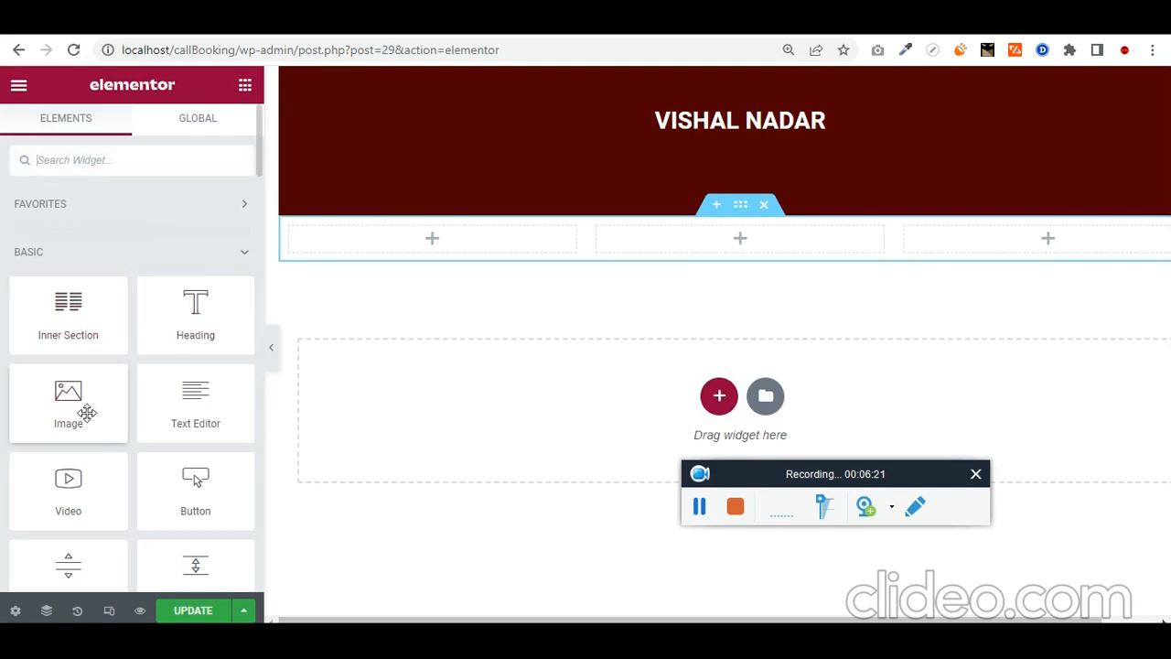
drag(83, 409, 425, 248)
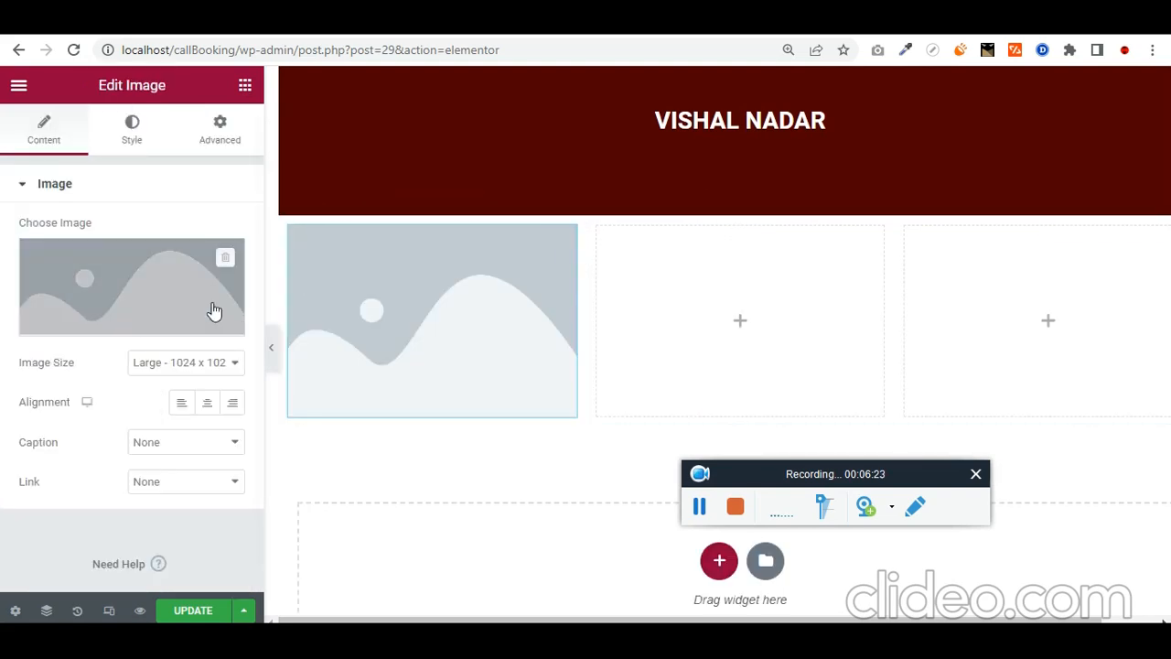
Step: Insert the rooftop photo of the man in a navy suit from the Media Library
click(208, 284)
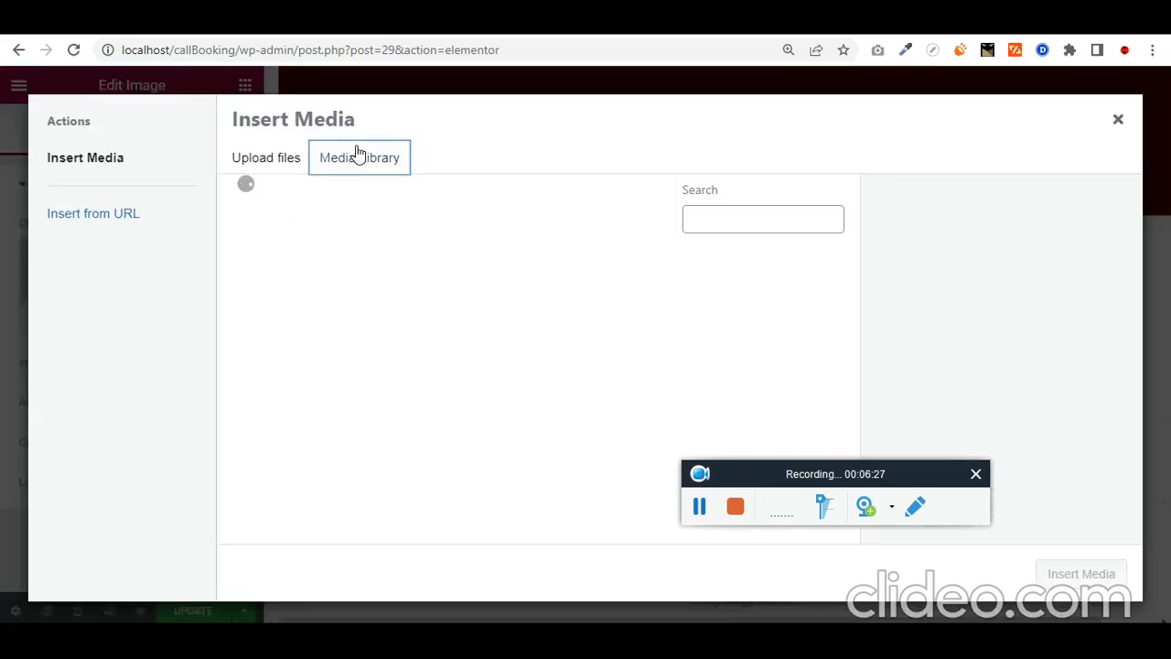
click(486, 343)
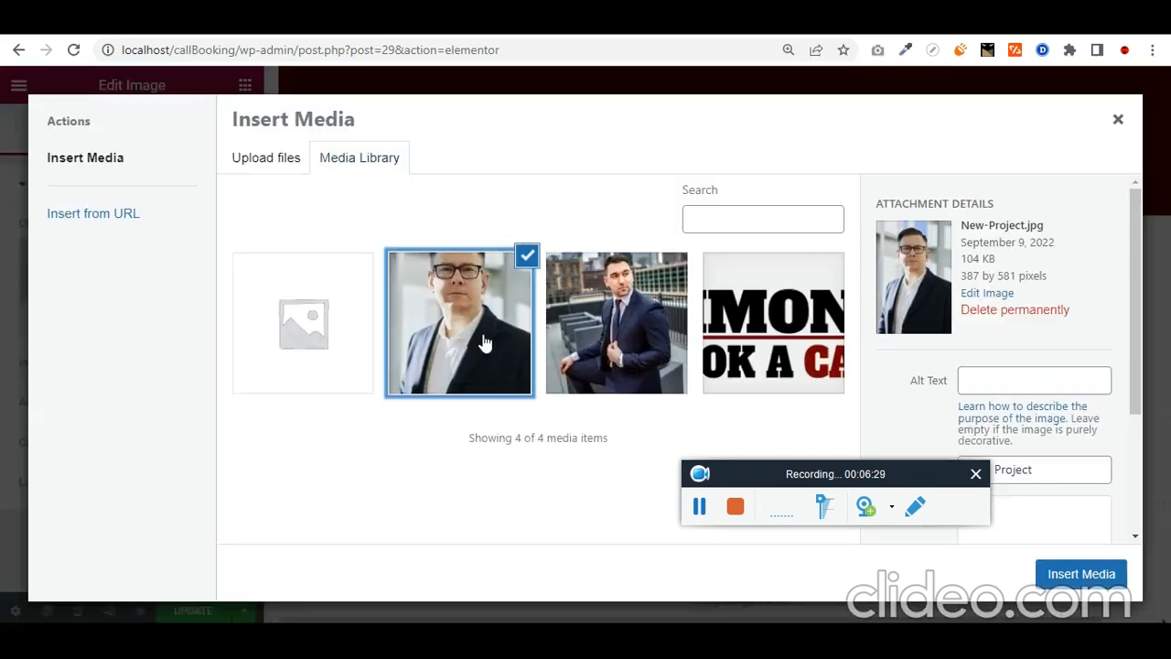
click(600, 325)
click(441, 345)
click(607, 349)
click(1111, 574)
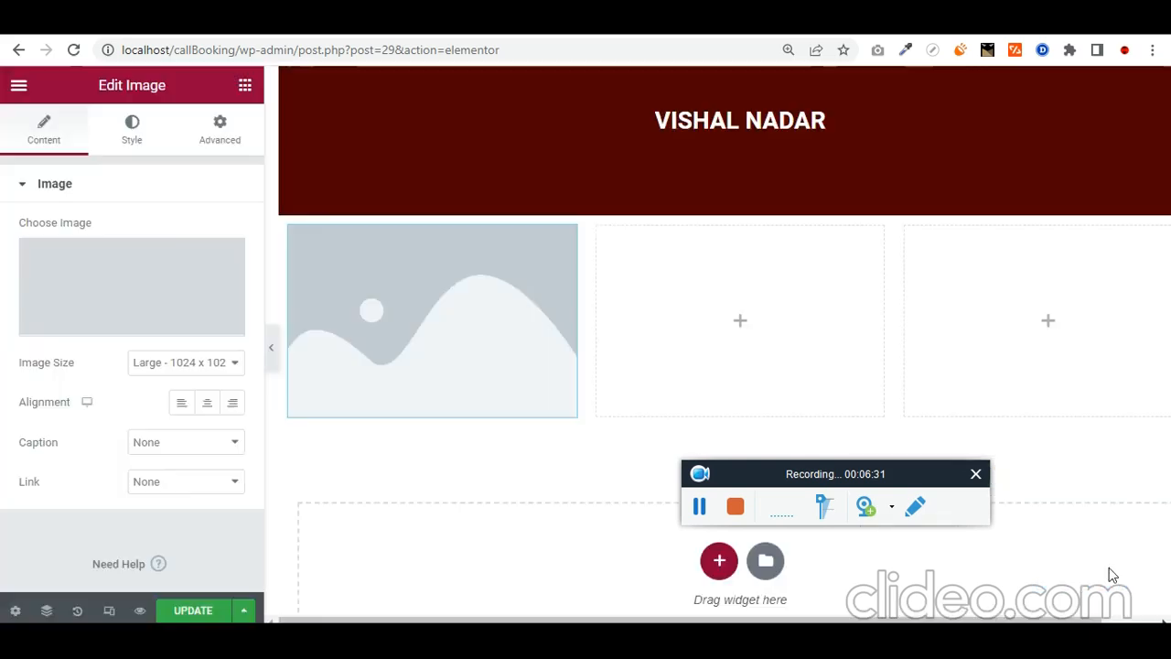
click(251, 93)
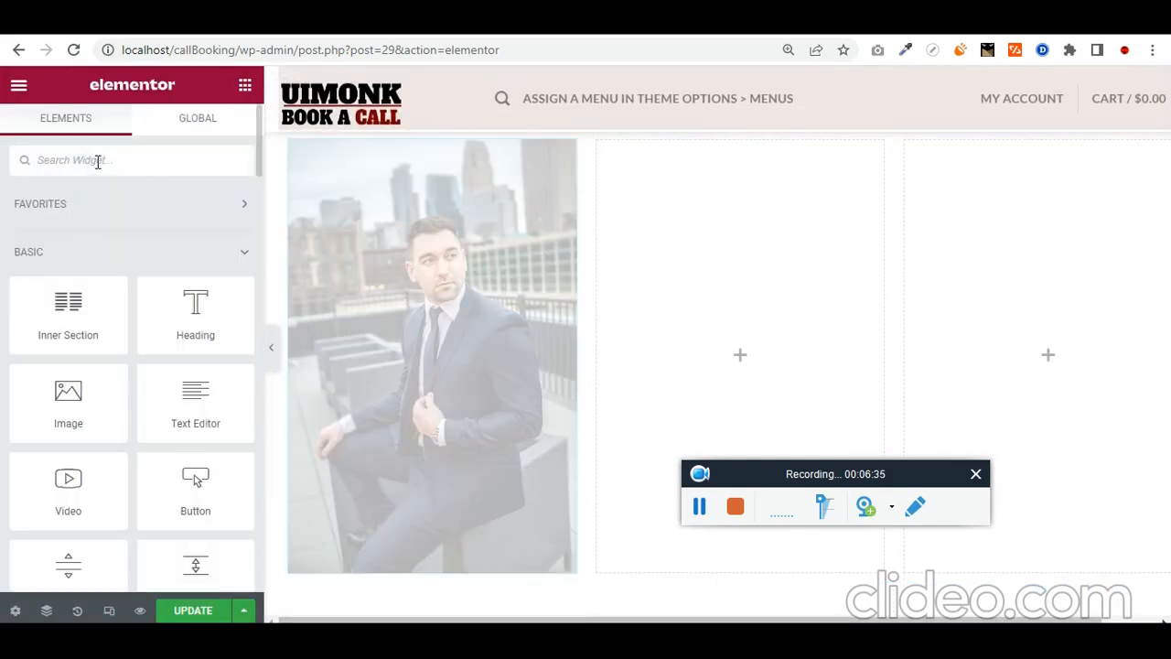
text(text)
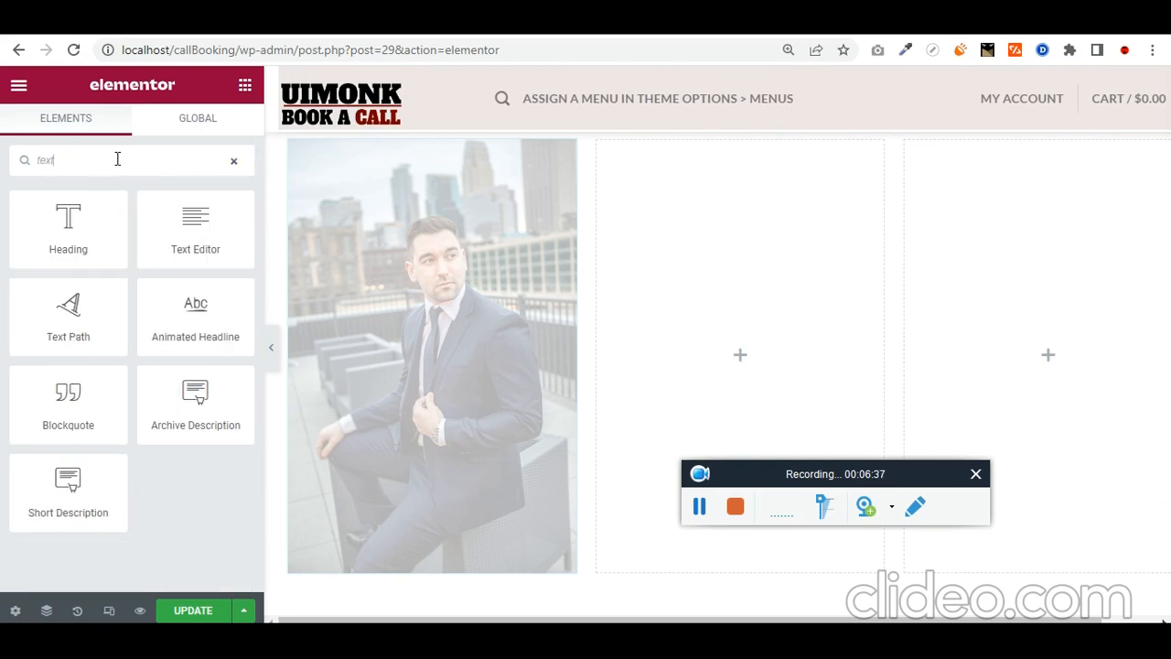
drag(219, 241, 765, 336)
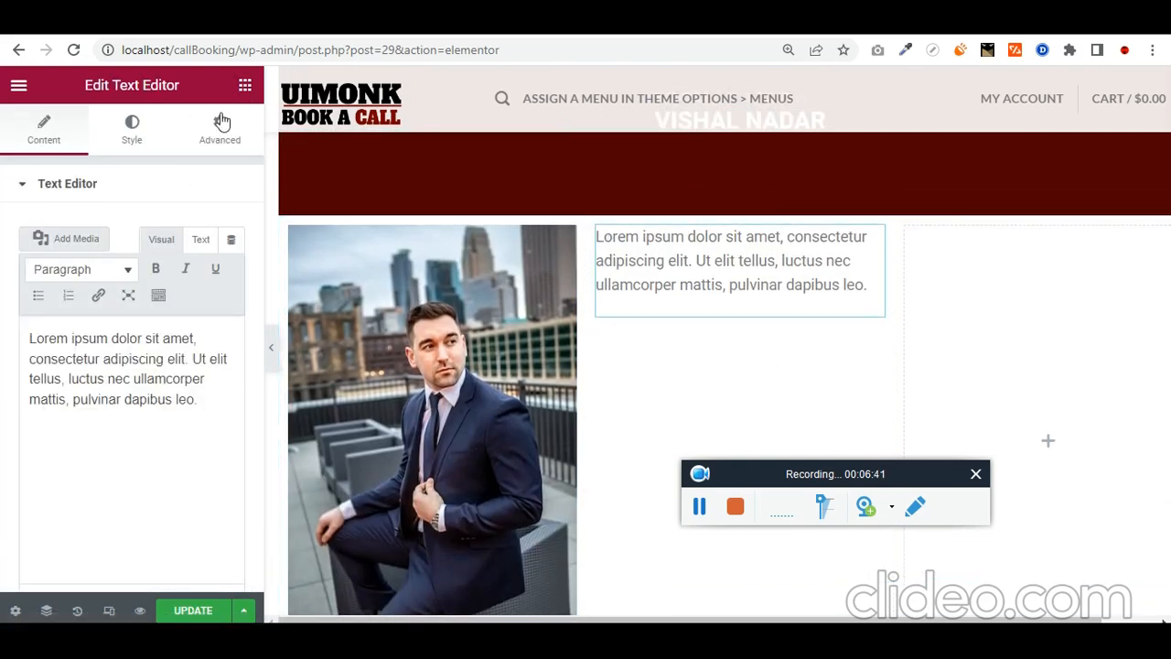
drag(200, 320, 745, 261)
click(99, 275)
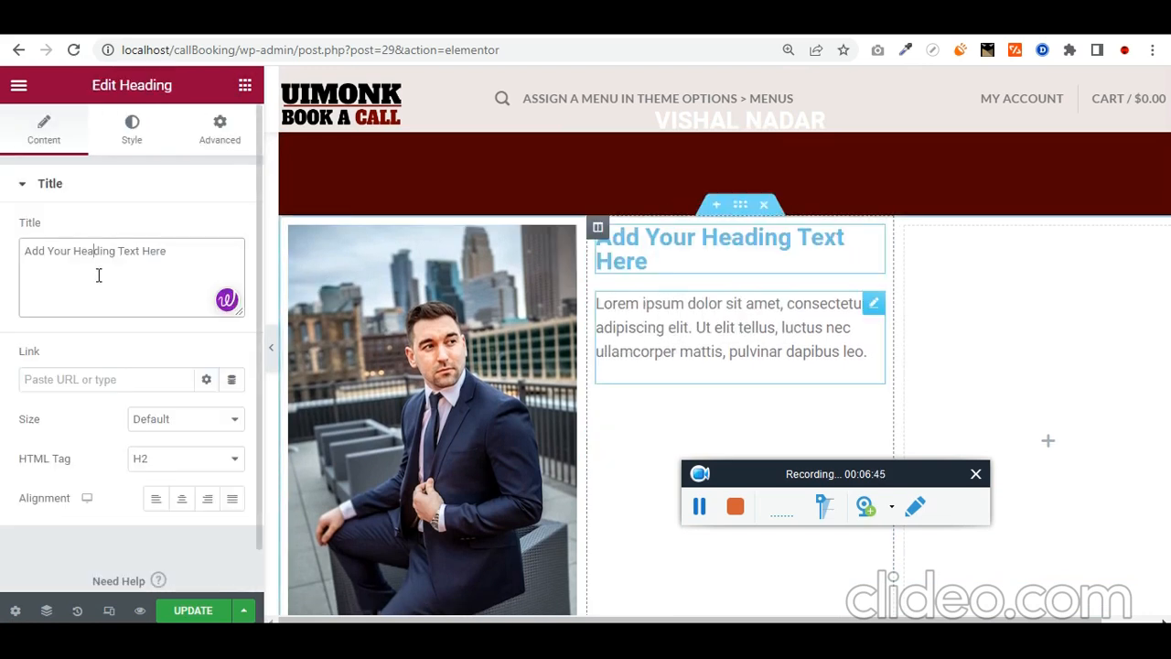
key(ctrl+a)
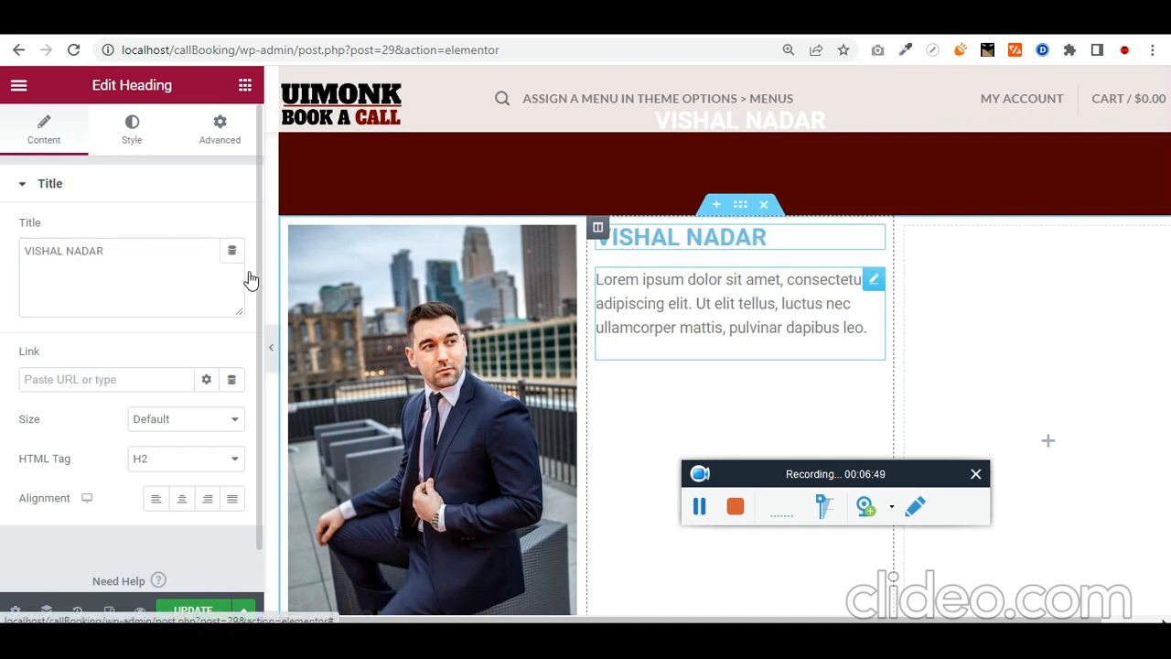
click(132, 128)
click(233, 229)
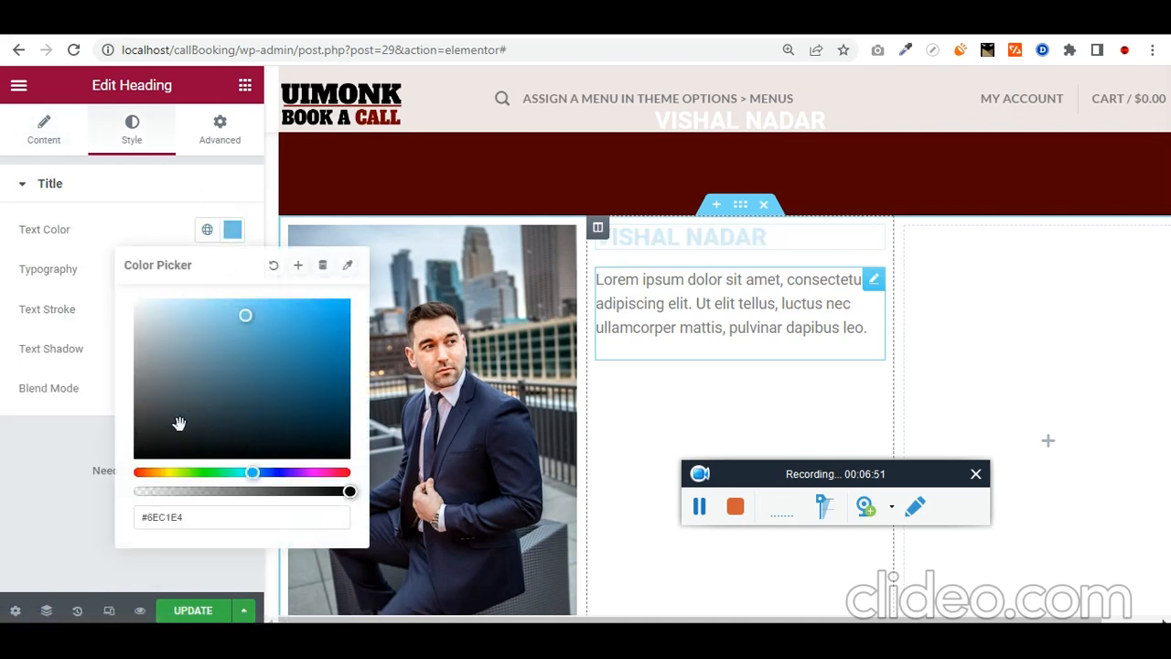
drag(177, 421, 27, 529)
click(21, 521)
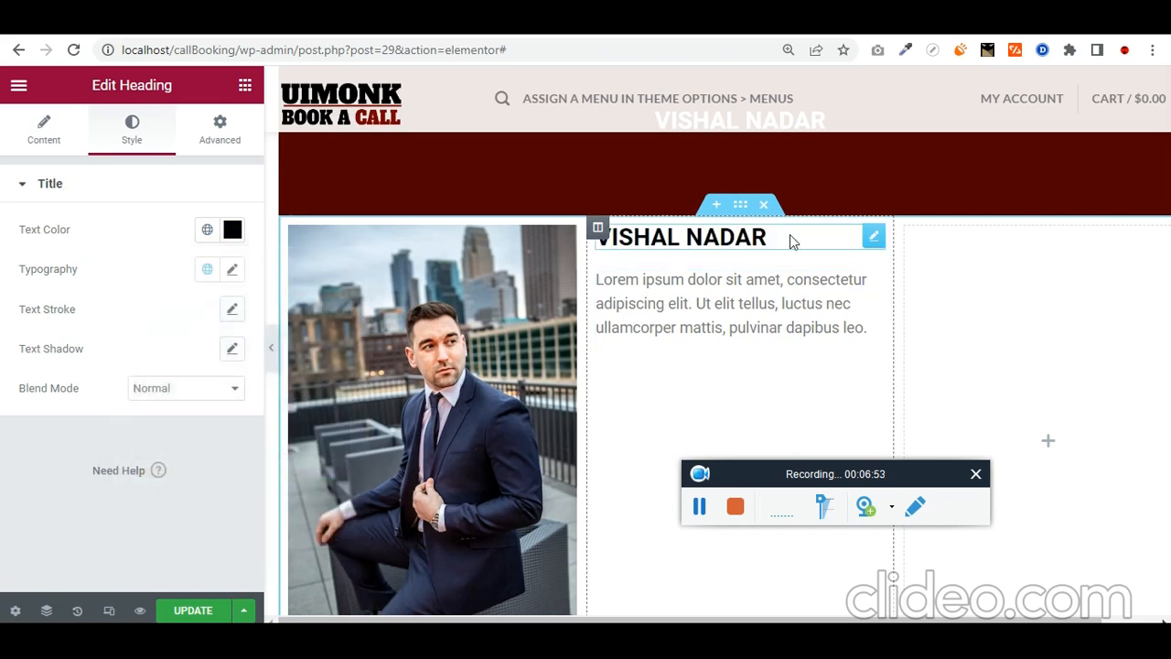
right_click(881, 245)
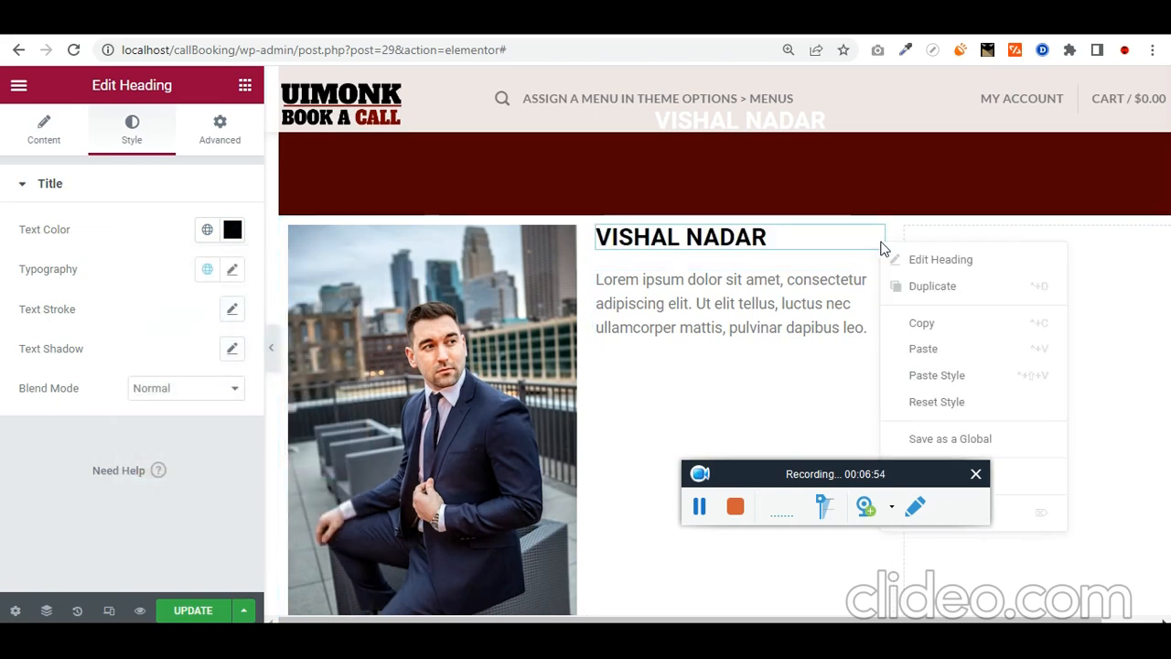
click(992, 286)
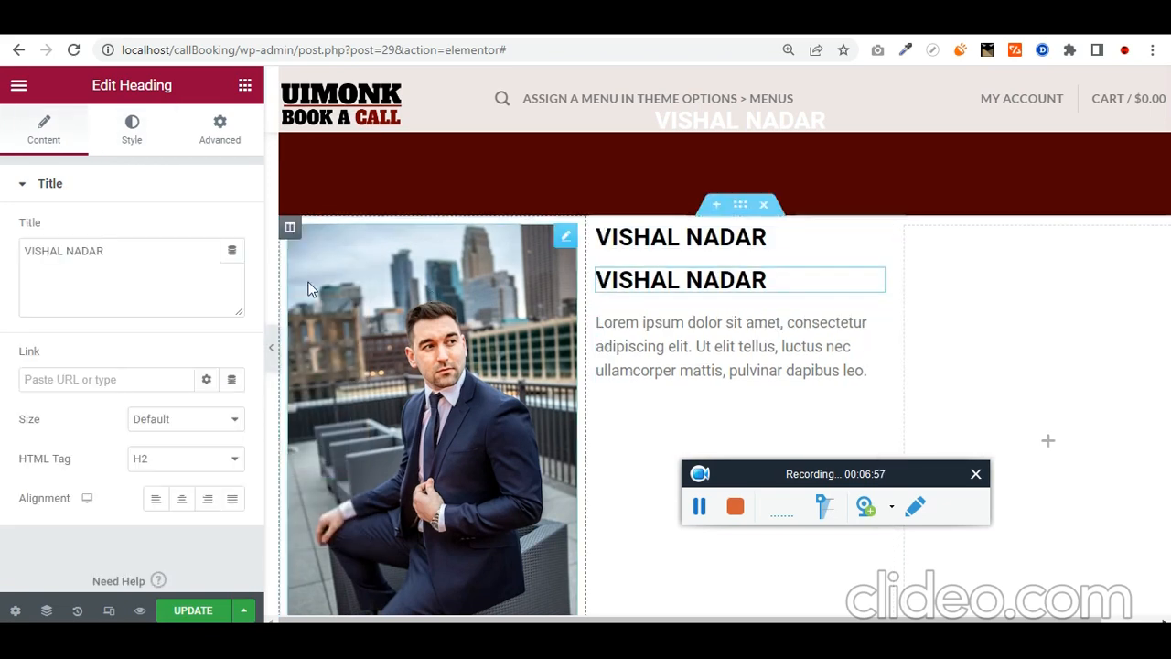
click(139, 151)
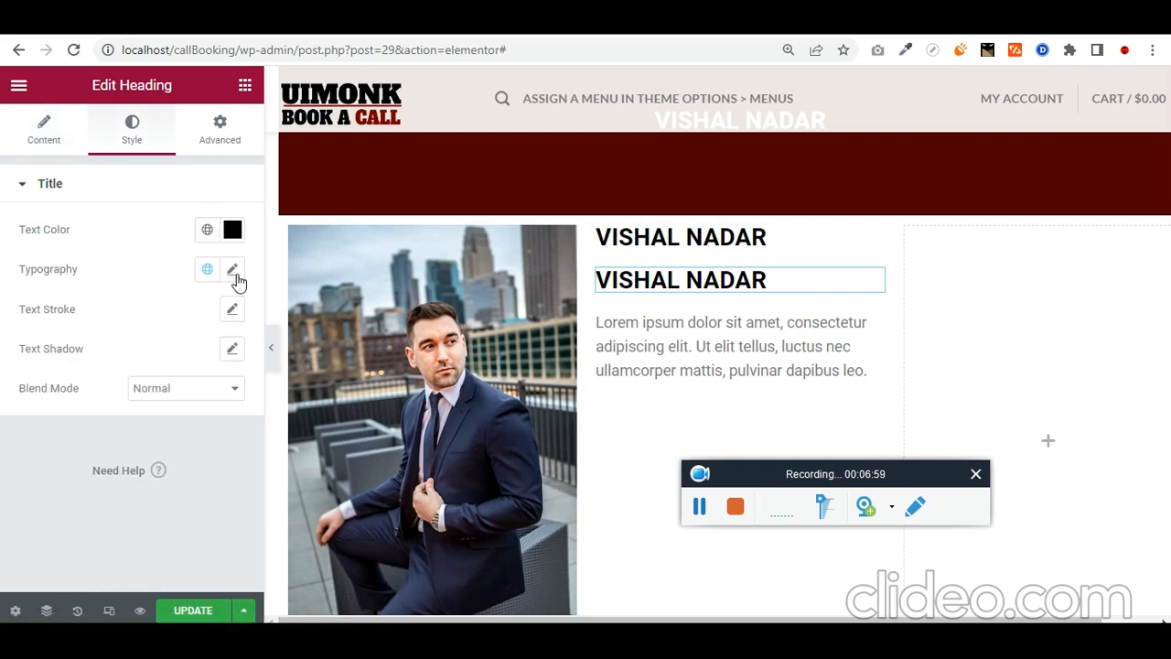
click(233, 271)
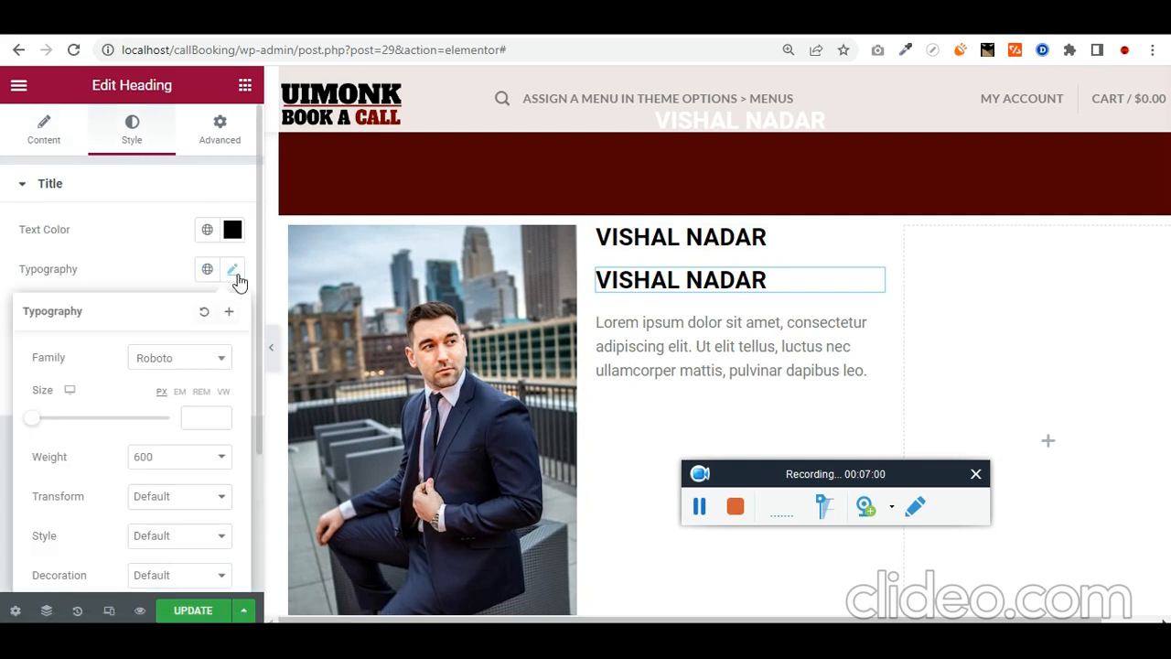
click(203, 392)
click(203, 417)
text(0.5)
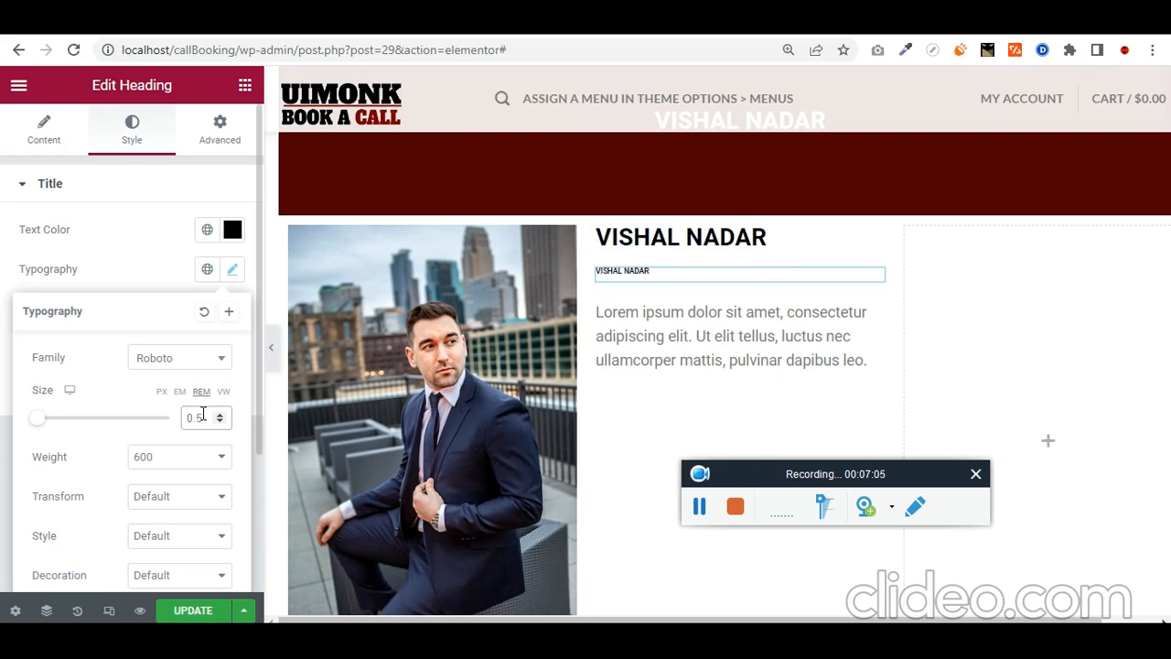
text(1)
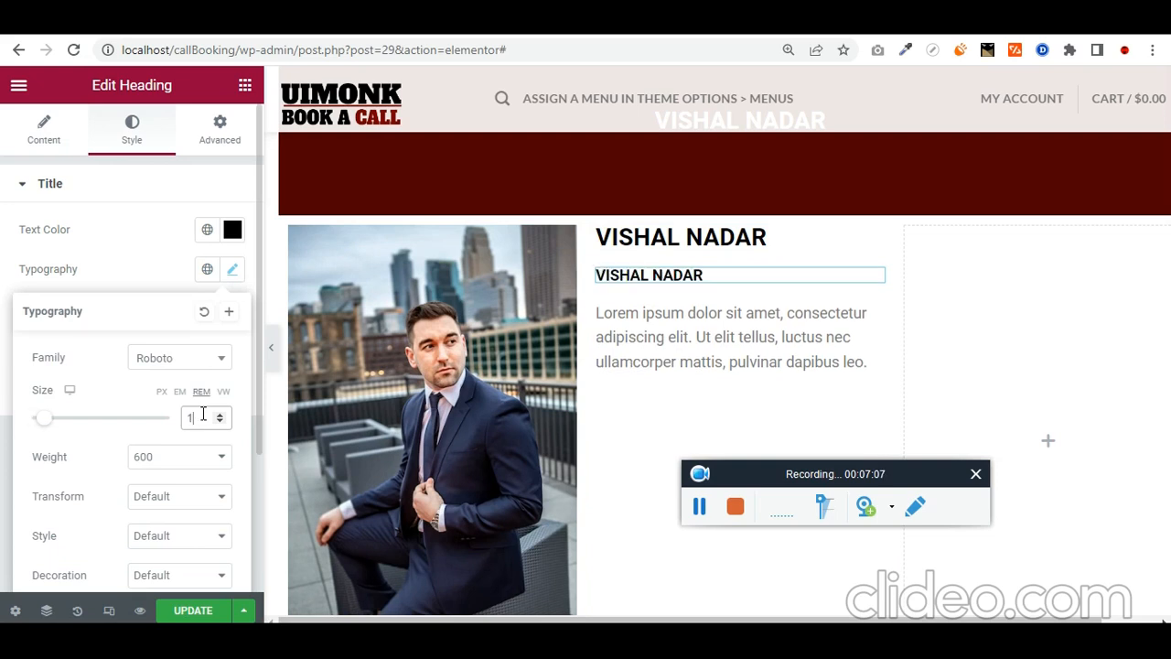
Step: Retype the duplicate heading's title as 'Wordpress Developer'
click(45, 139)
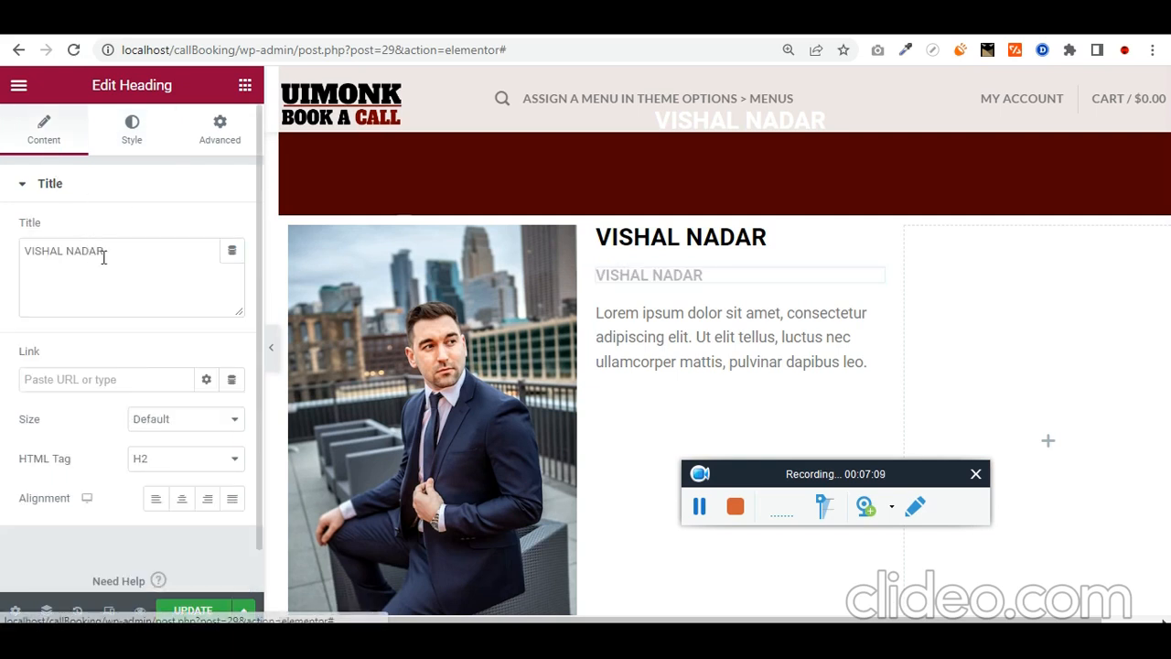
triple_click(120, 254)
text(Wordp)
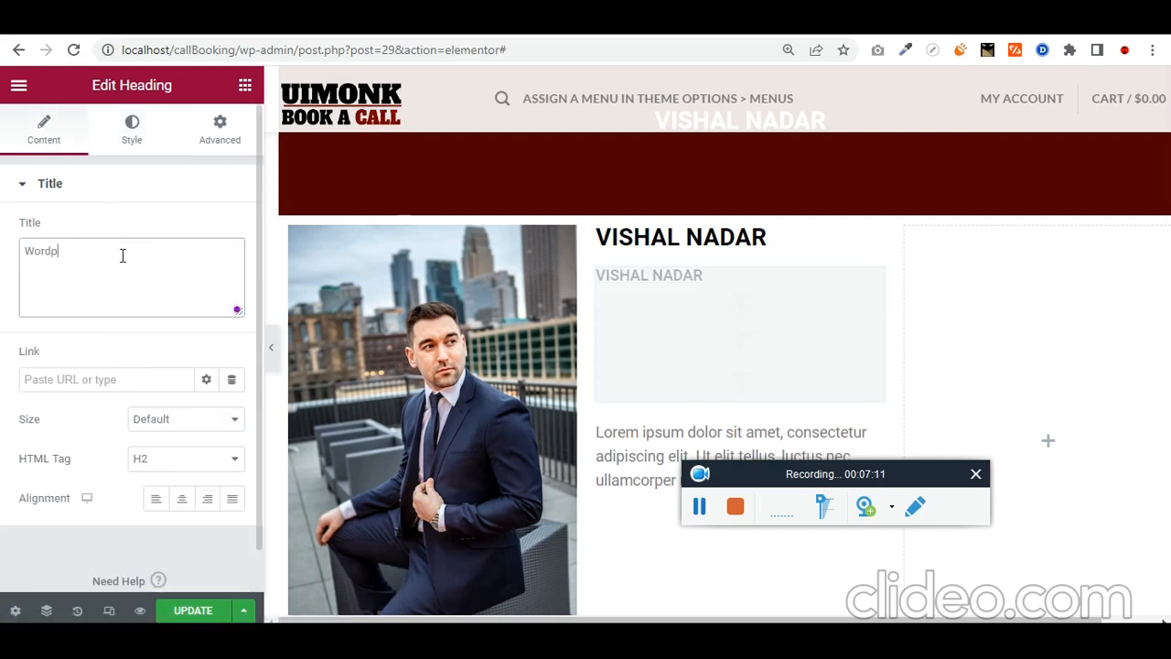
text(ress Developer)
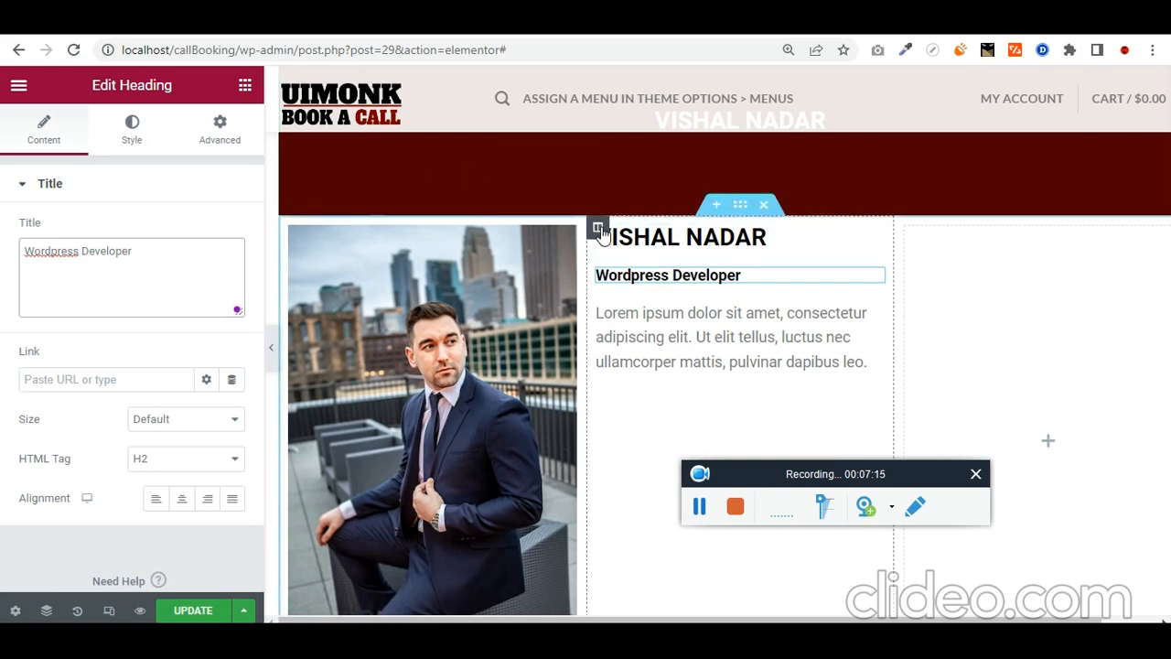
Step: Set the middle column's widget spacing to 10 px
click(296, 233)
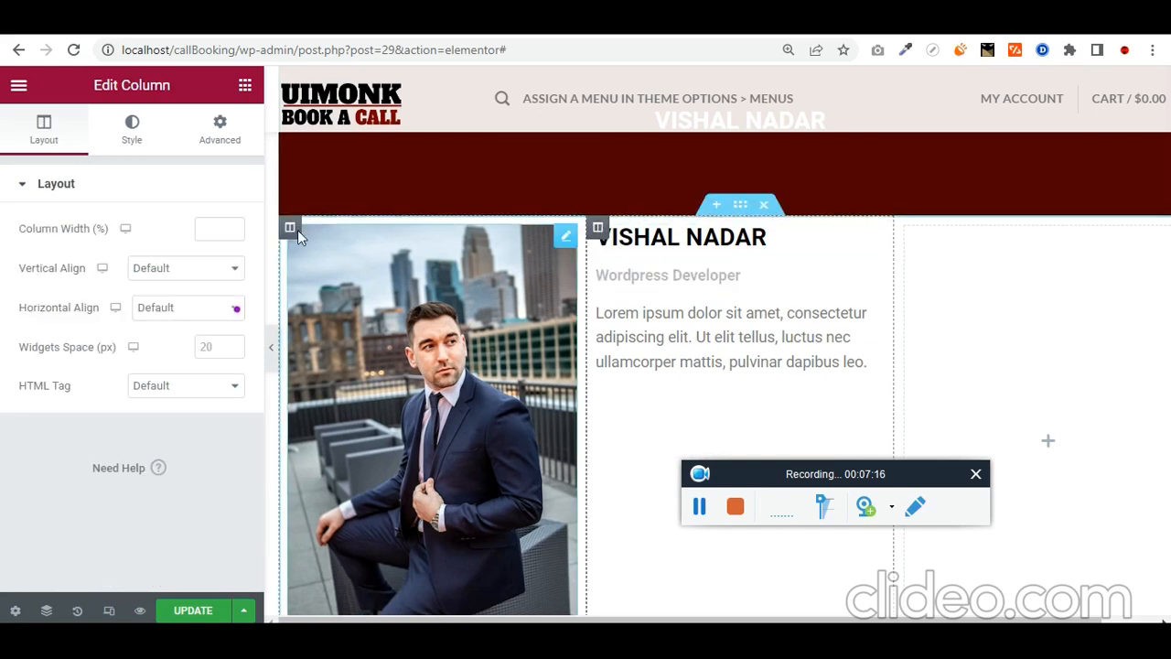
click(218, 340)
text(10)
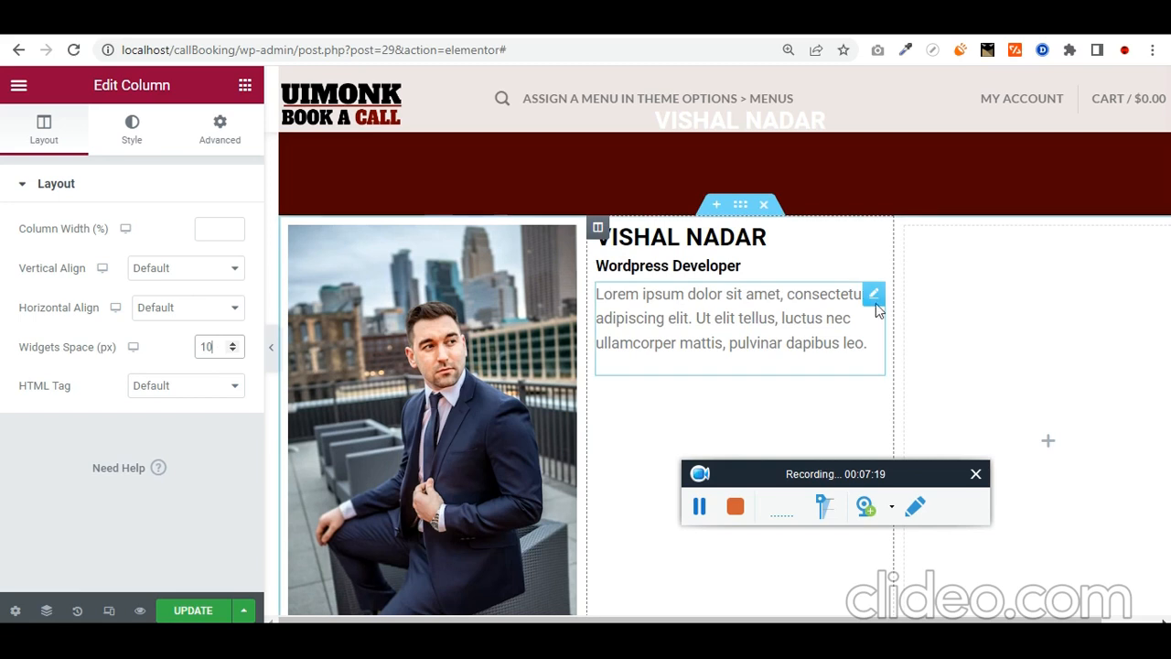
Step: Paste a second copy of the Lorem ipsum paragraph inside the same text block
click(874, 297)
key(ctrl+a)
key(ctrl+c)
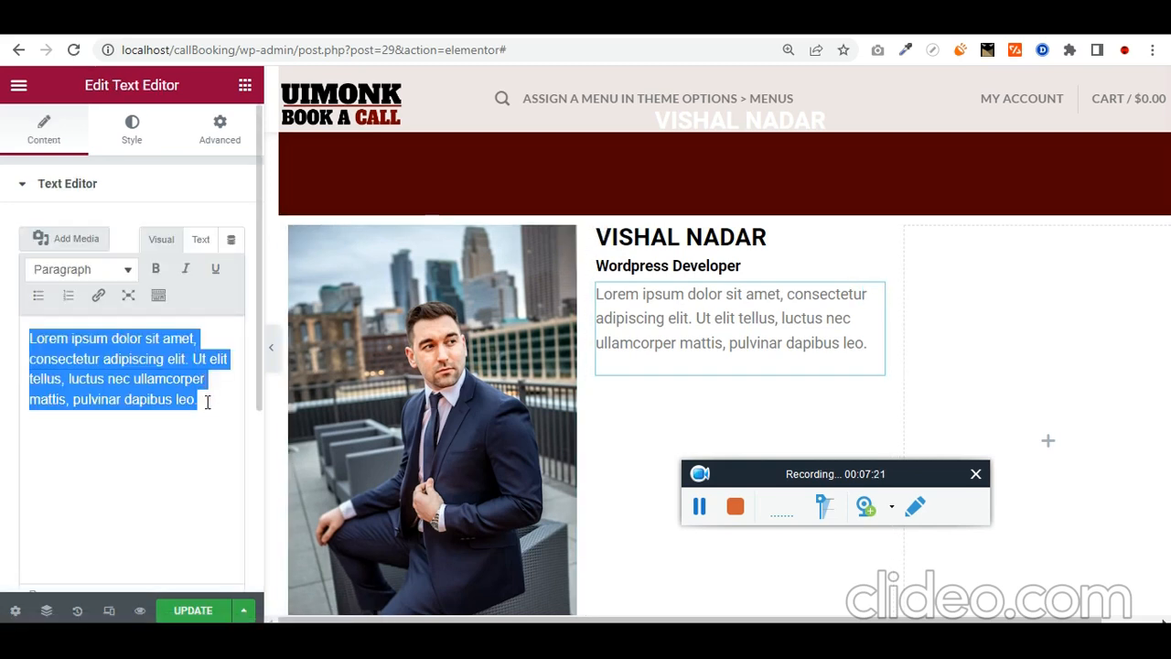
click(209, 397)
key(Return)
key(ctrl+v)
key(ctrl+z)
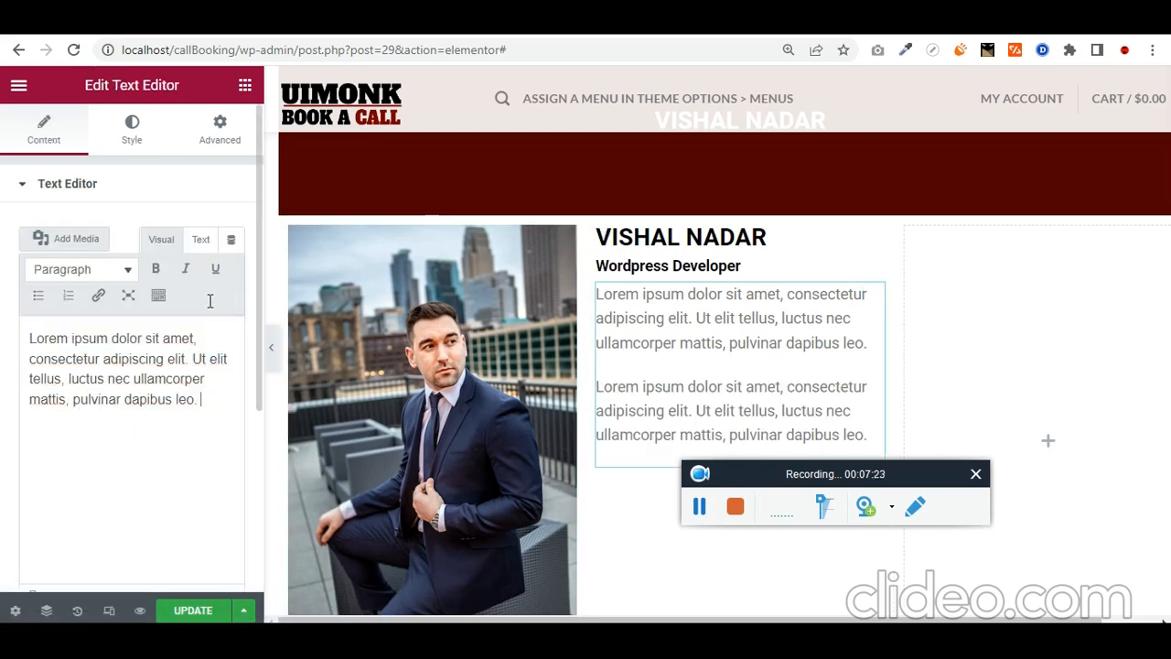
click(203, 243)
click(113, 410)
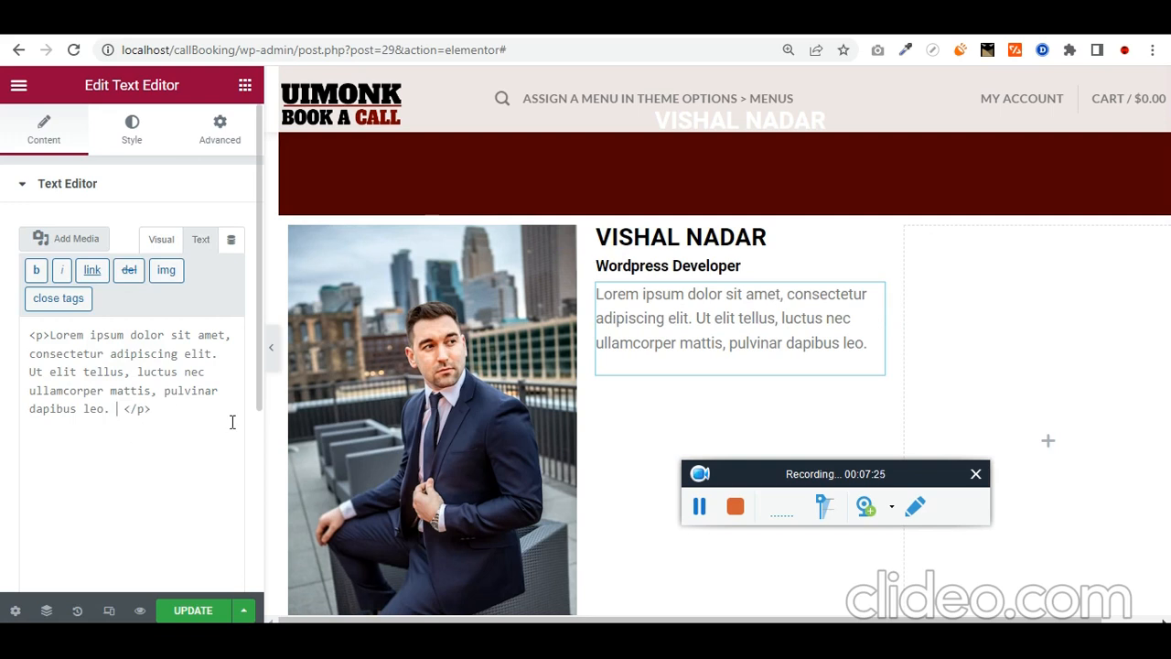
key(ctrl+v)
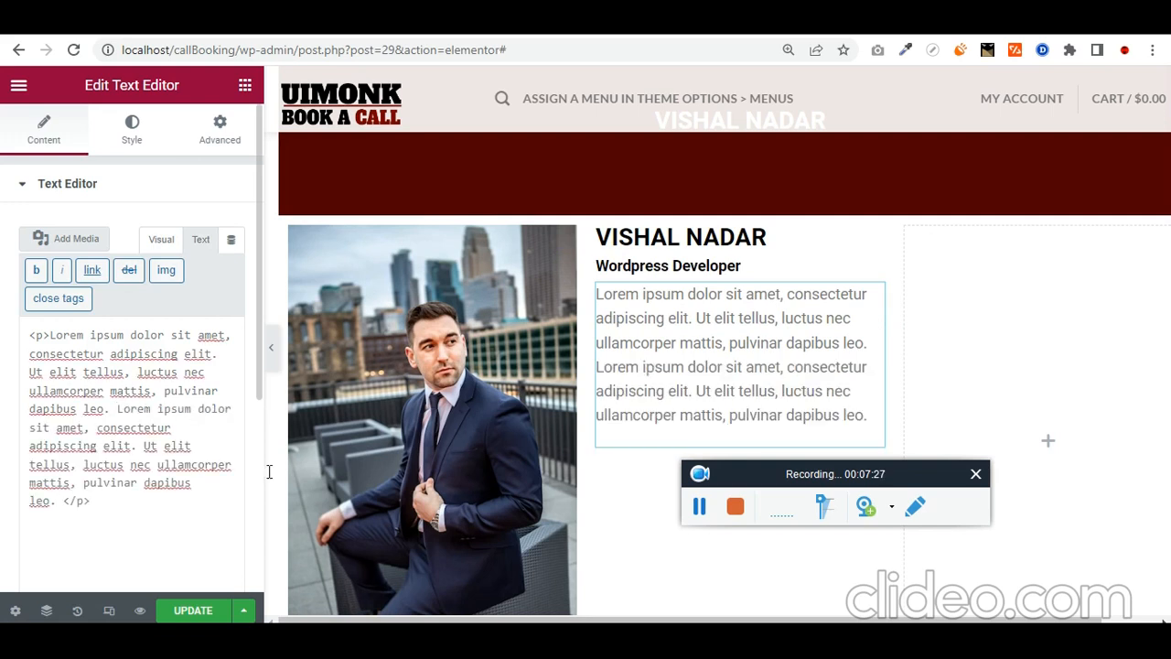
scroll(747, 375, down, 1)
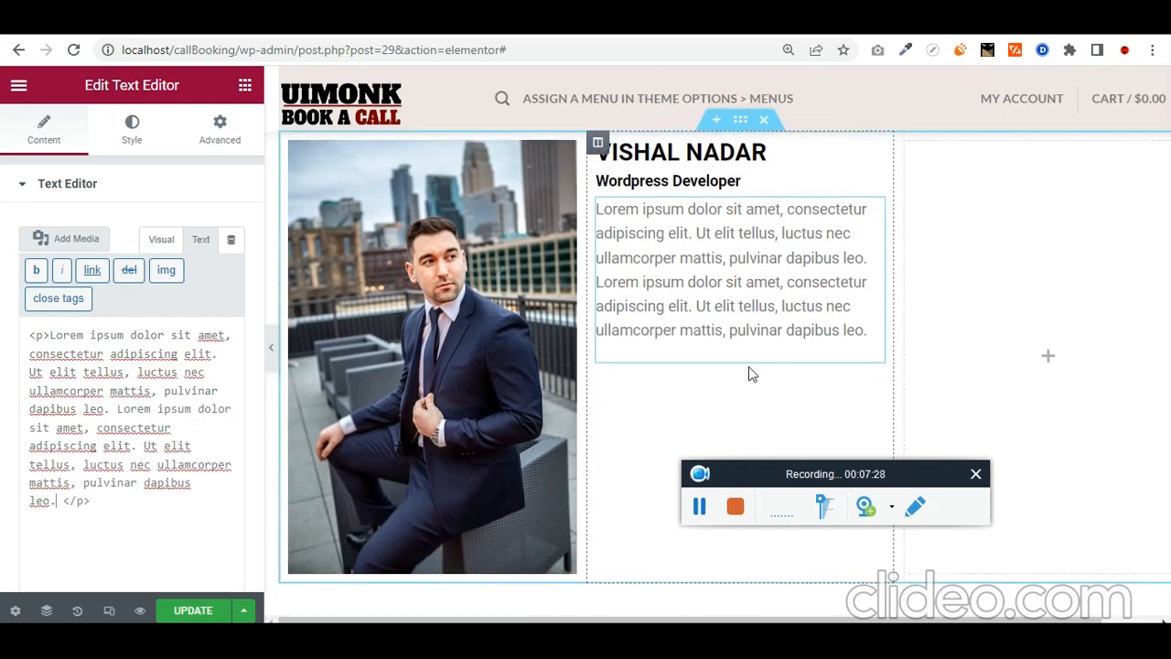
click(245, 88)
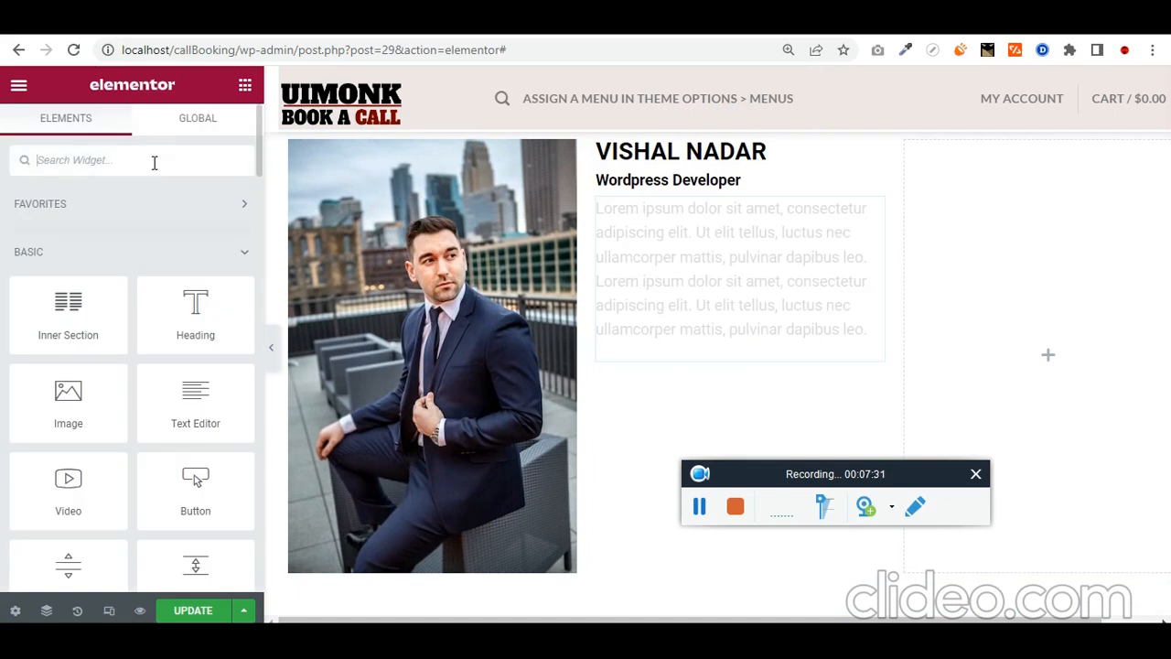
Step: Add an icon list below the text block and make it four duplicated items
text(icon)
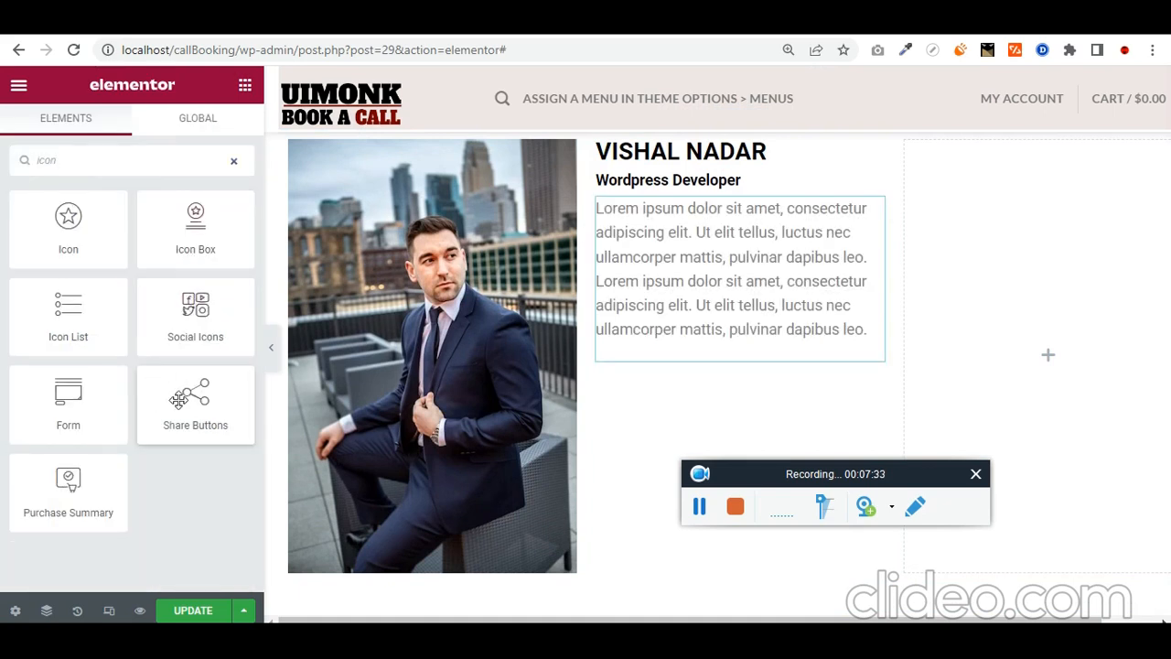
drag(74, 304, 809, 336)
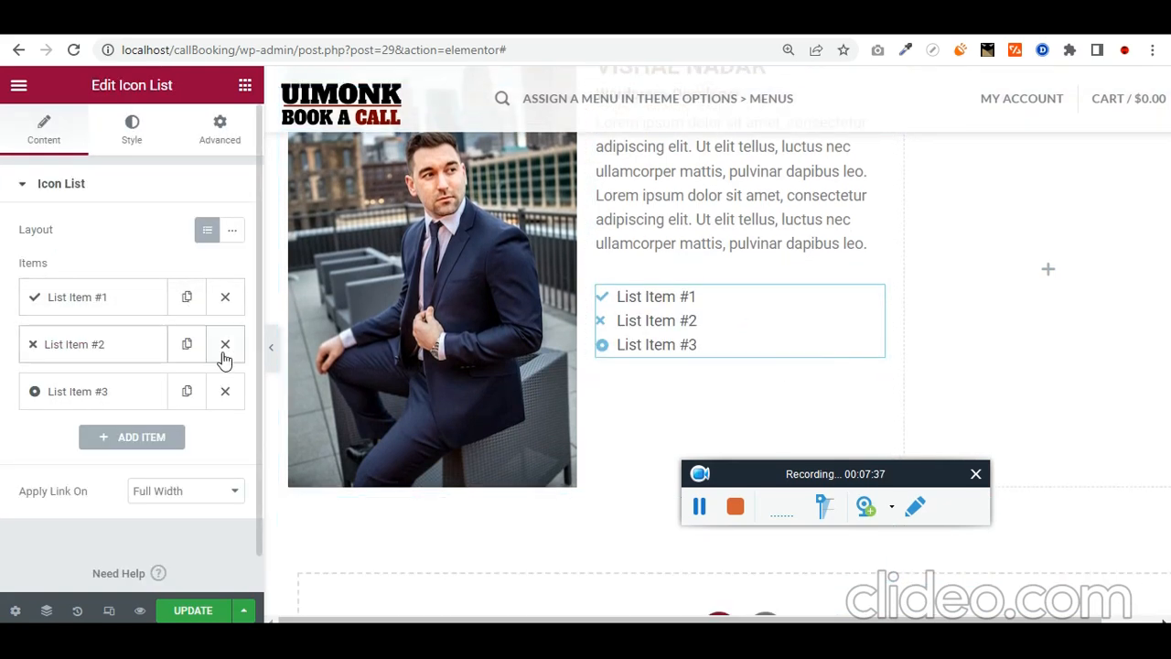
click(225, 344)
click(225, 344)
click(187, 300)
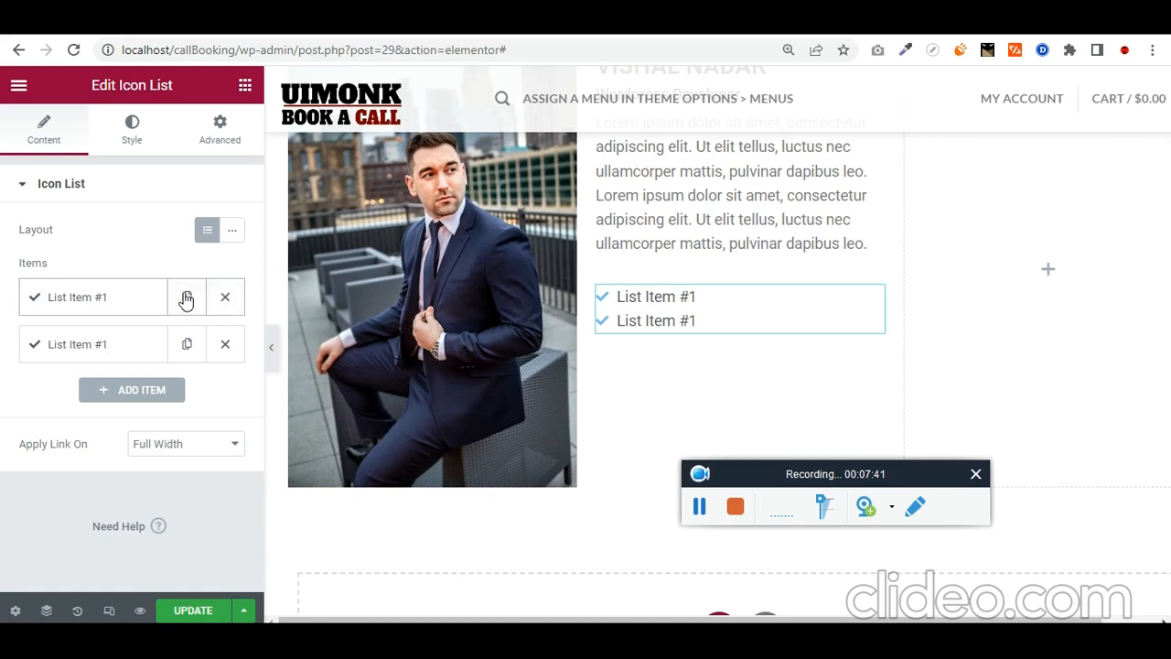
click(187, 298)
click(187, 298)
scroll(771, 333, up, 1)
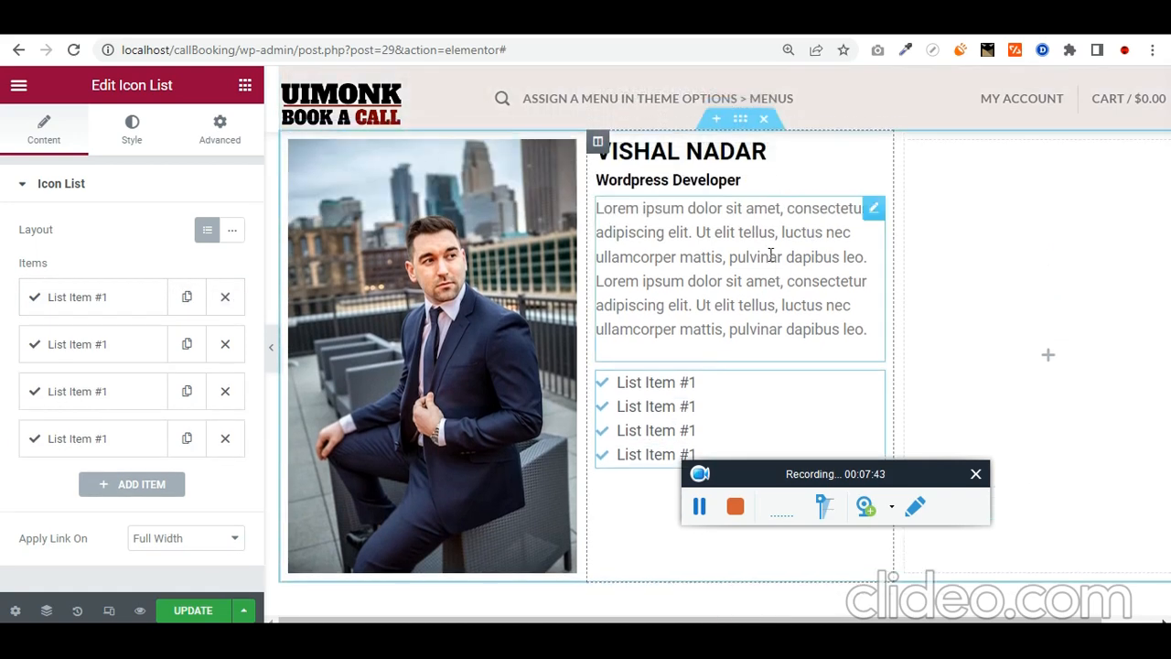
Step: Select the paragraph's opening sentence and view the text block as raw HTML
click(771, 254)
drag(596, 209, 693, 232)
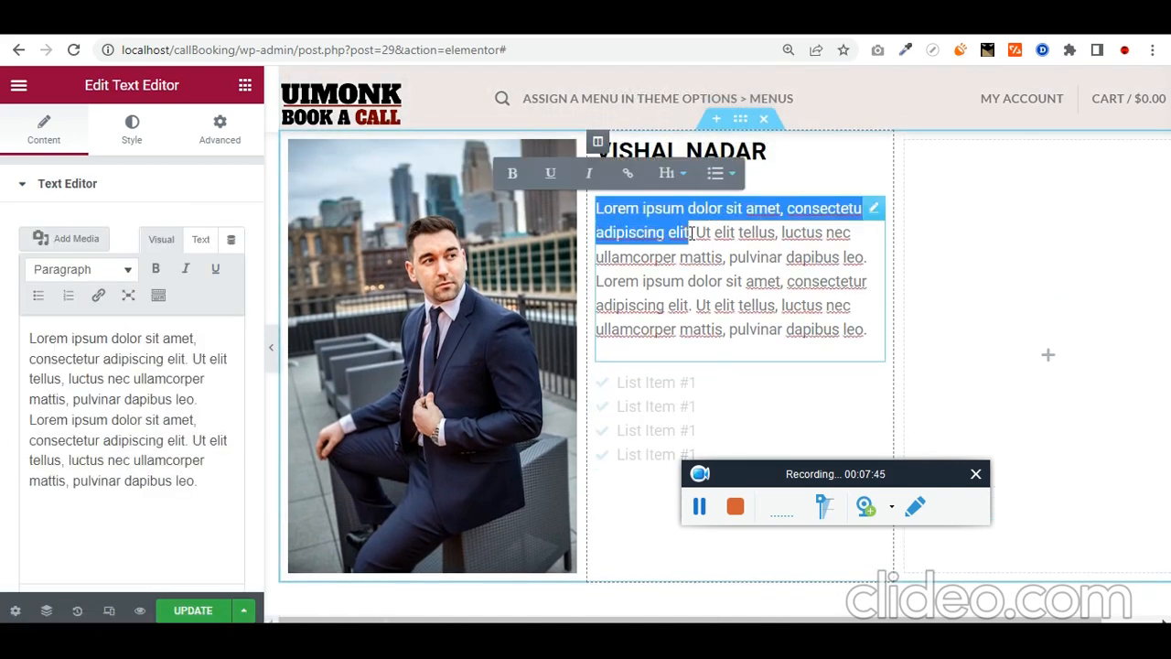
click(875, 384)
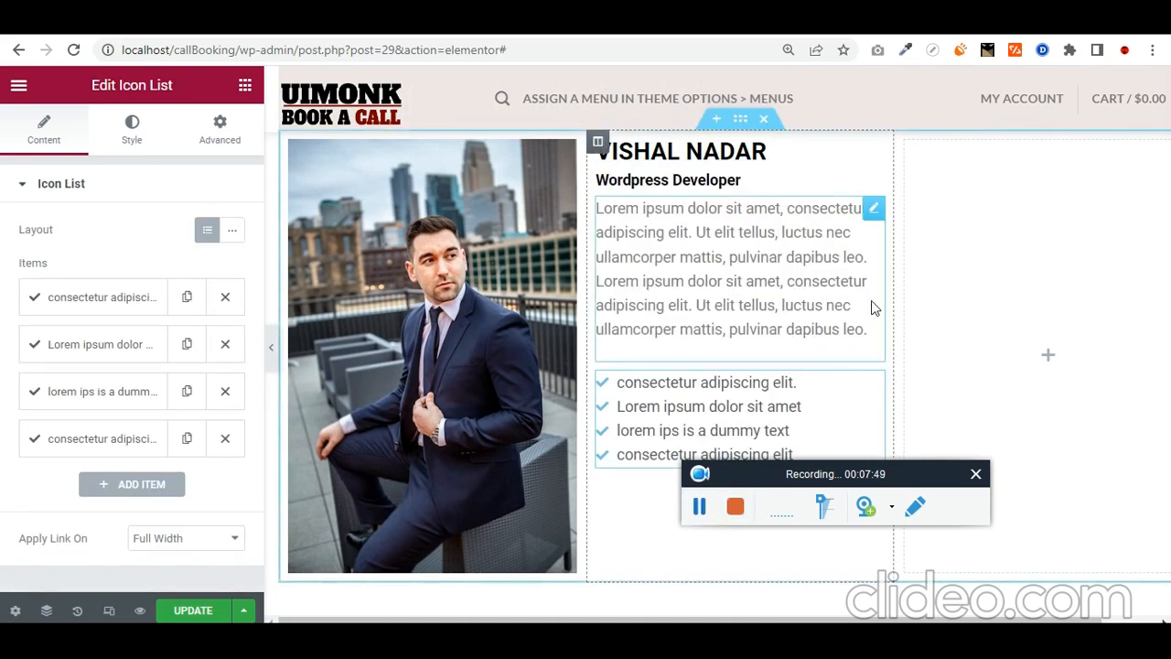
click(873, 209)
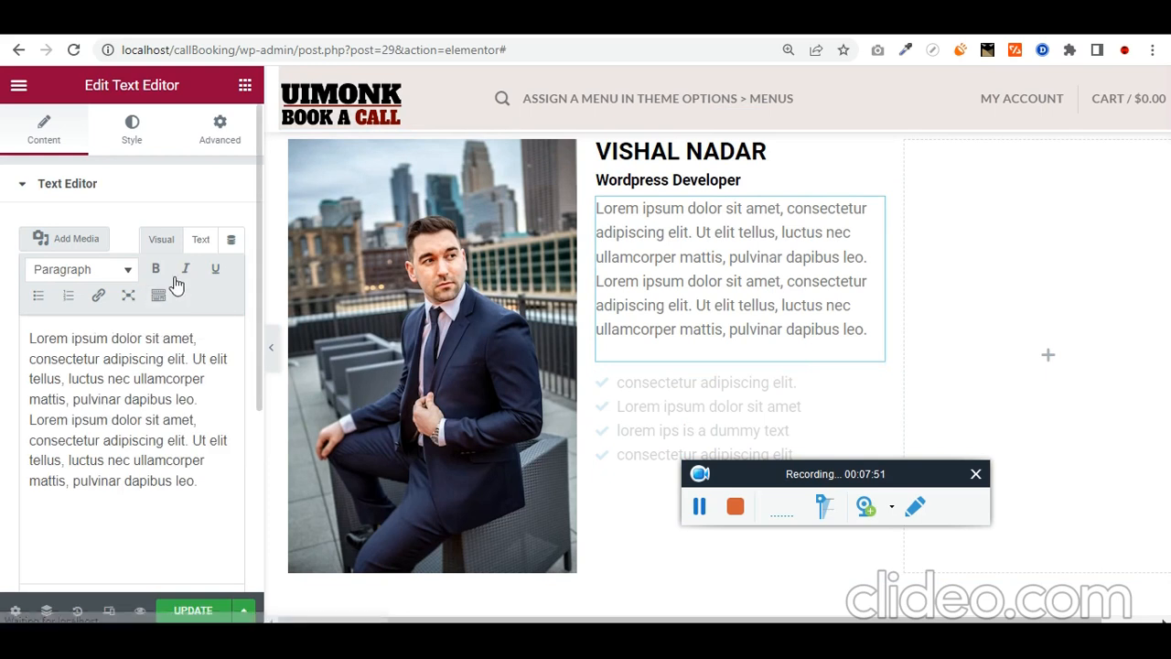
click(199, 237)
scroll(175, 398, down, 2)
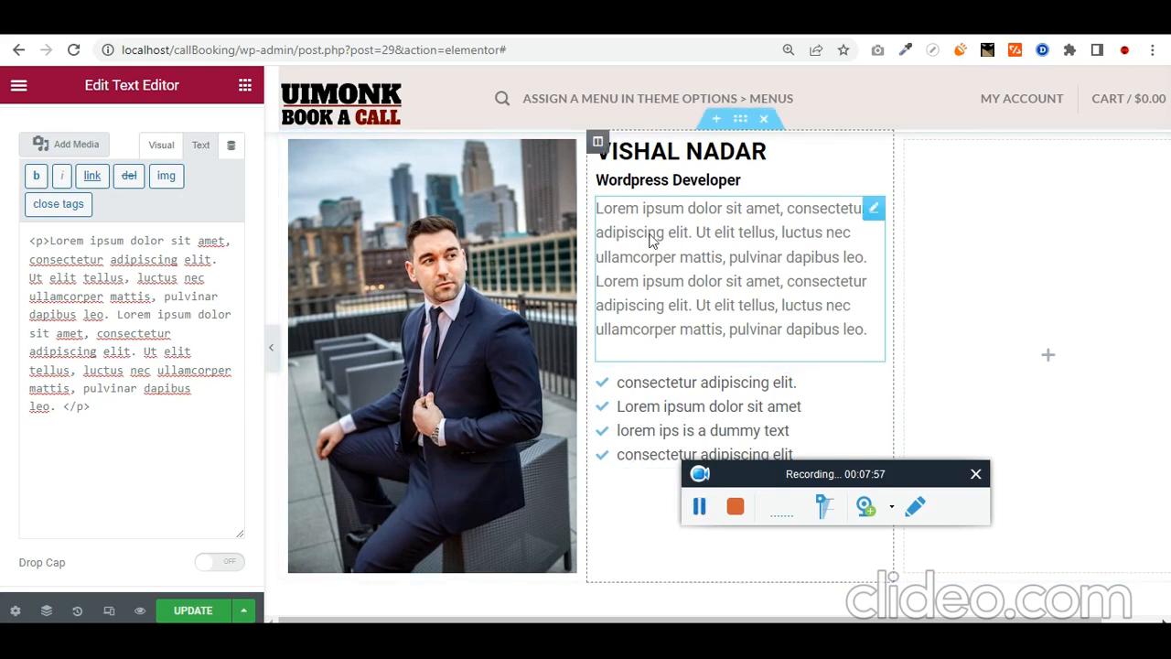
Step: Set the profile text column's Vertical Align to Middle beside the photo
click(598, 144)
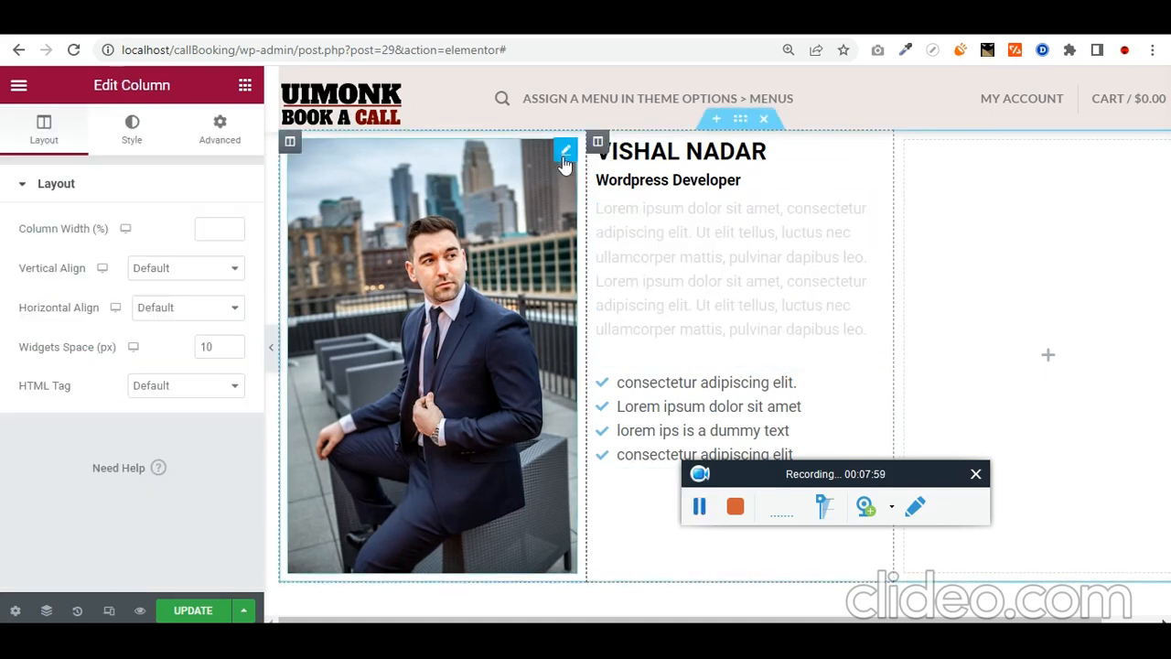
click(245, 86)
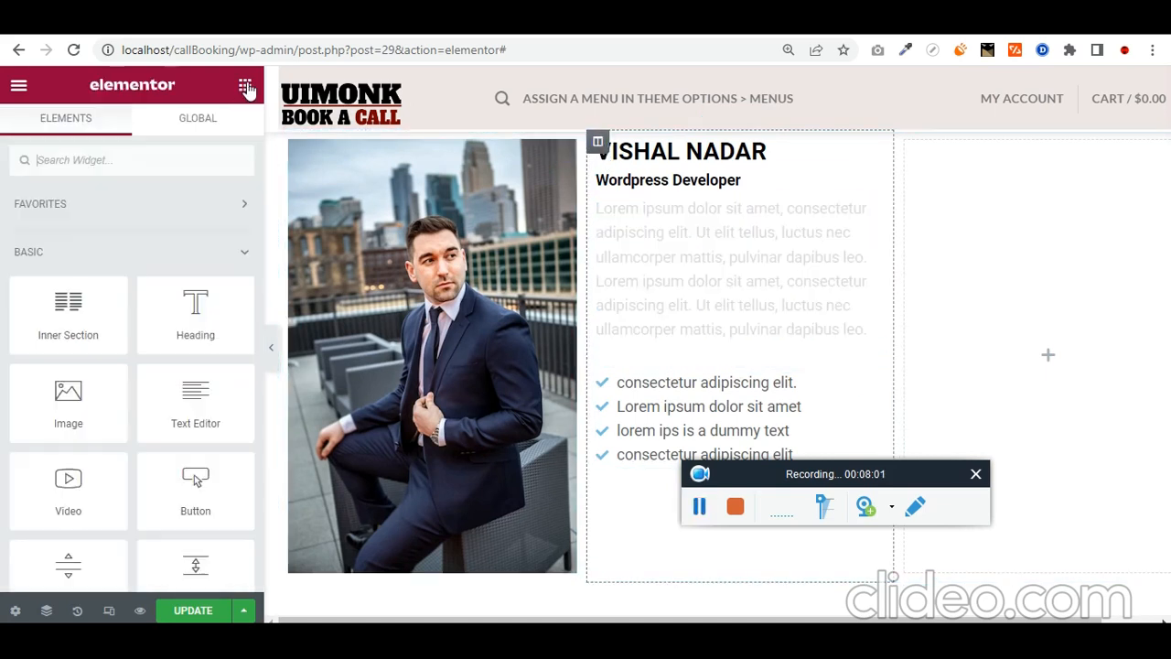
click(597, 144)
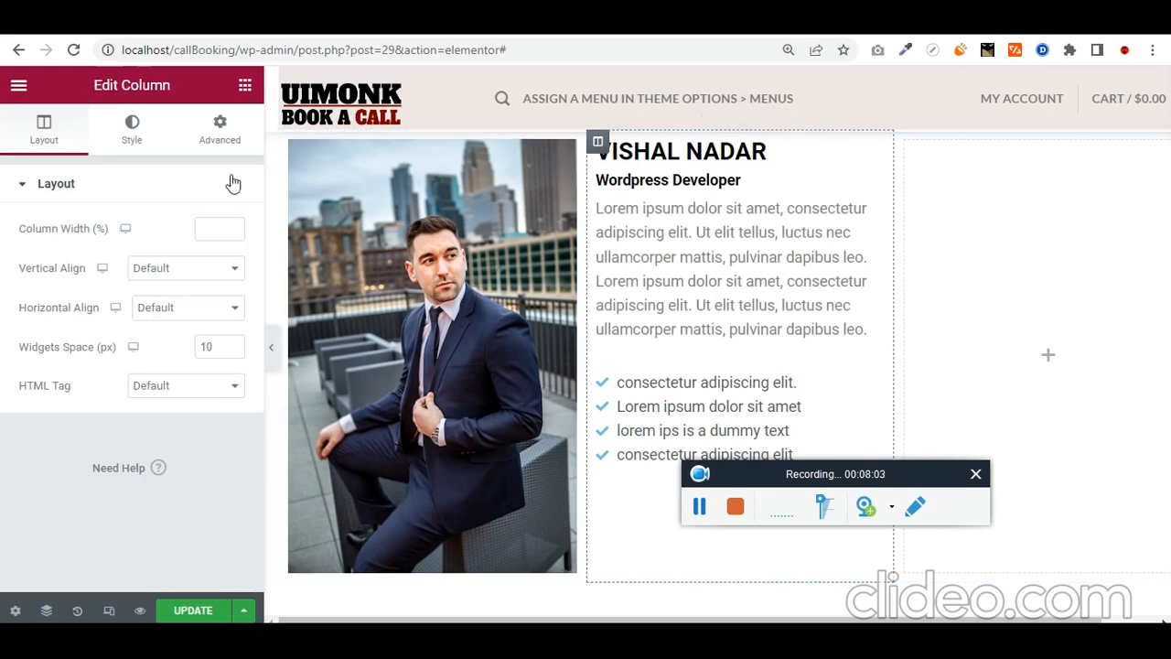
click(205, 268)
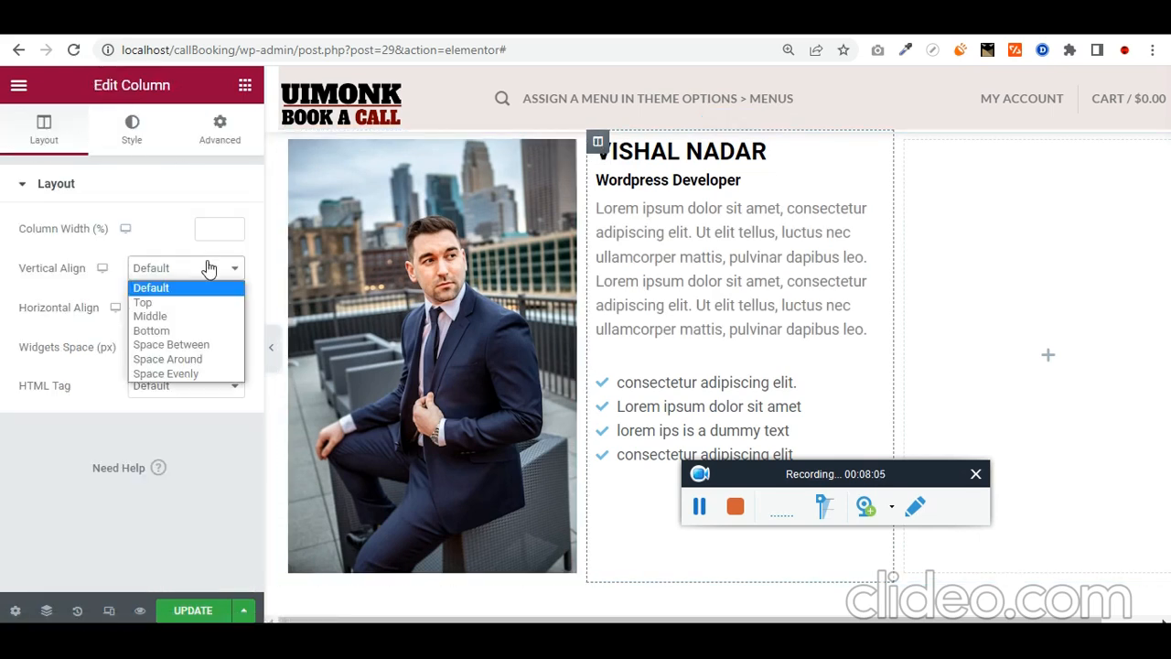
click(199, 322)
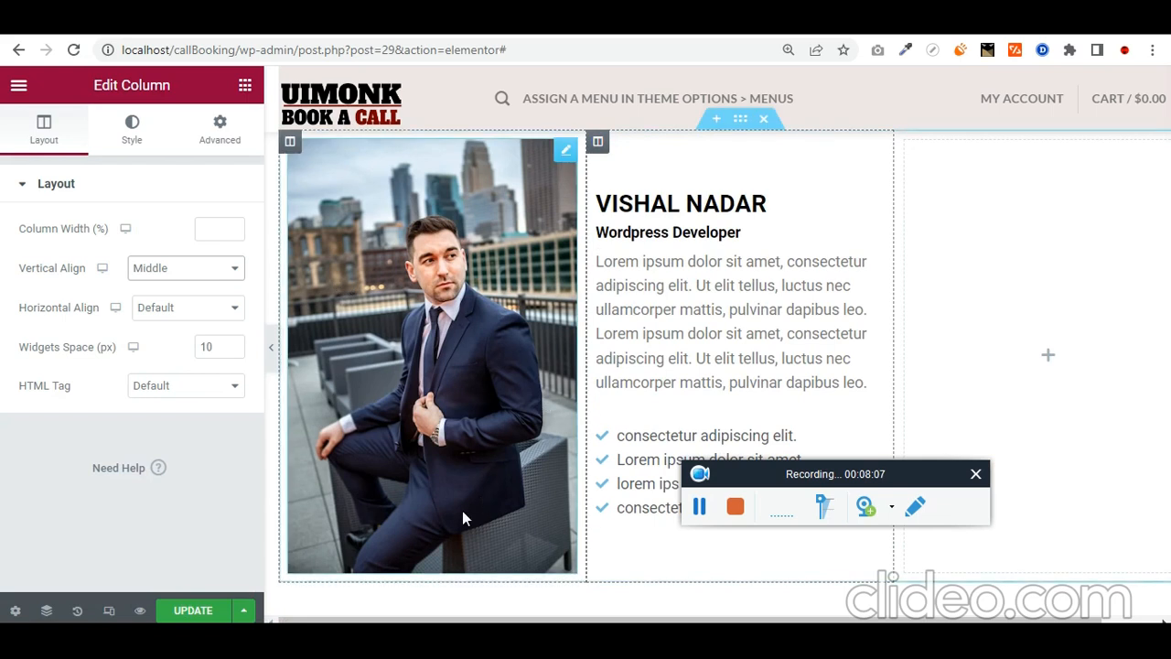
Step: Preview the finished member profile page with the editing panel hidden, then close the template library
click(271, 347)
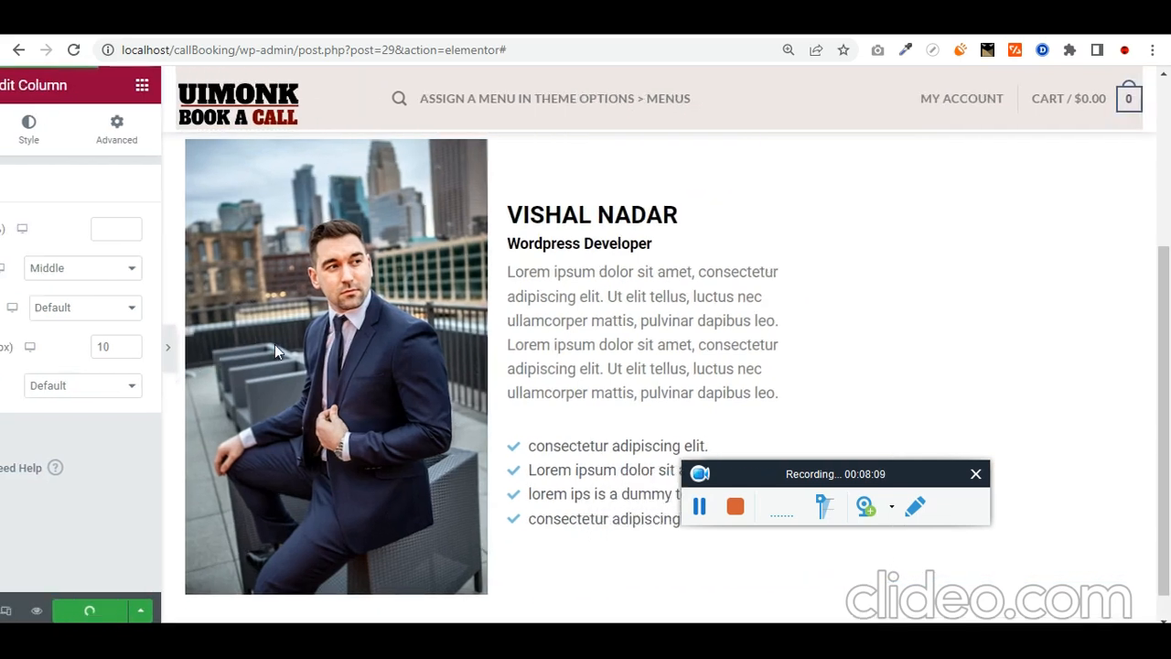
scroll(498, 382, up, 3)
scroll(485, 402, down, 3)
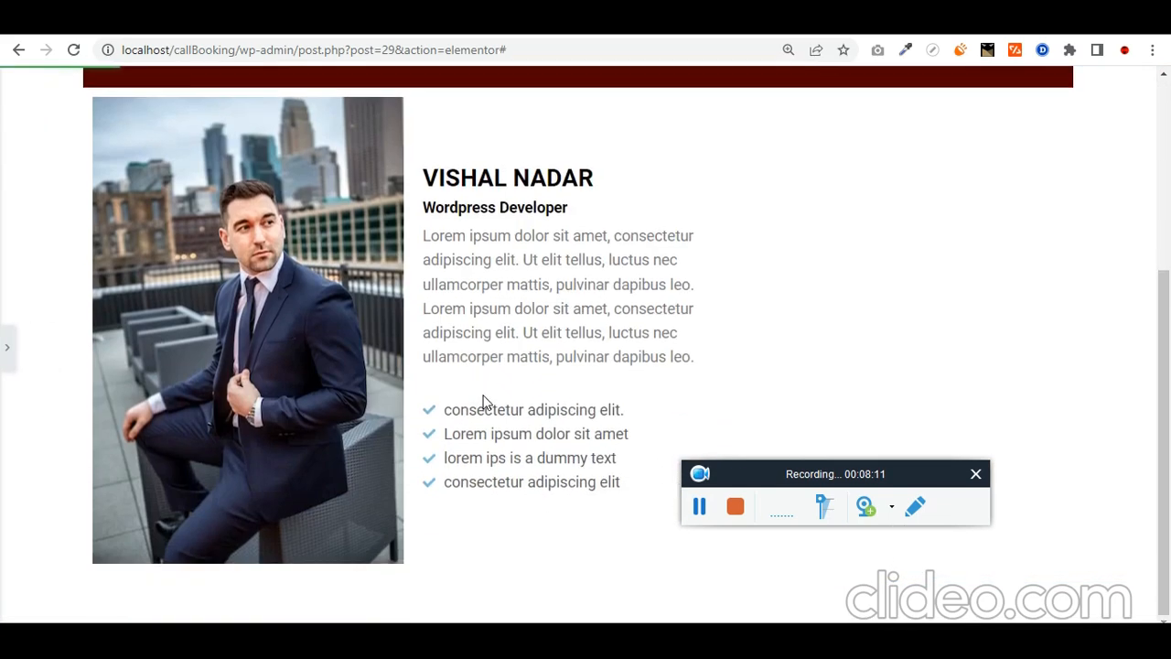
key(ctrl+minus)
key(ctrl+minus)
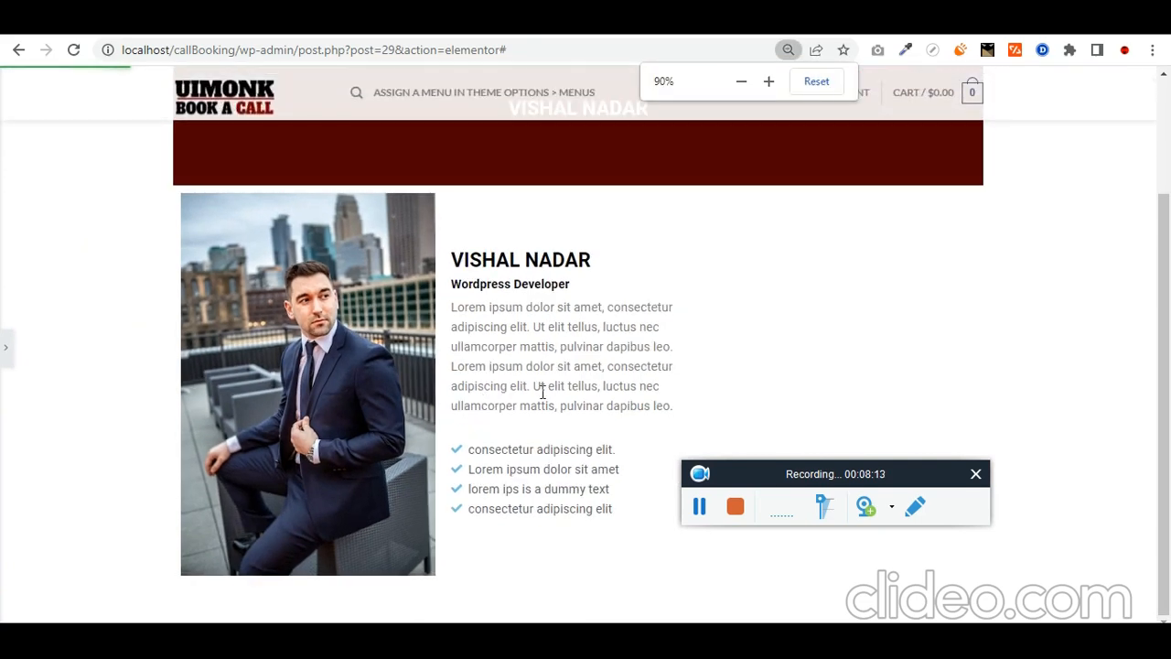
key(ctrl+plus)
scroll(586, 399, down, 1)
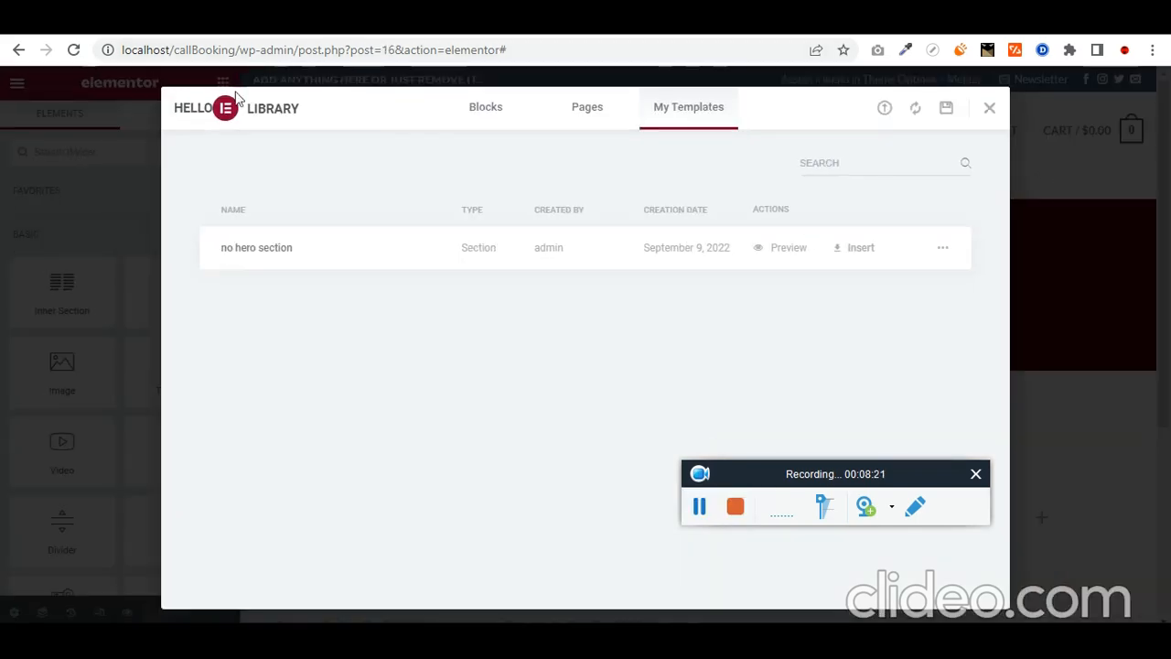
click(983, 107)
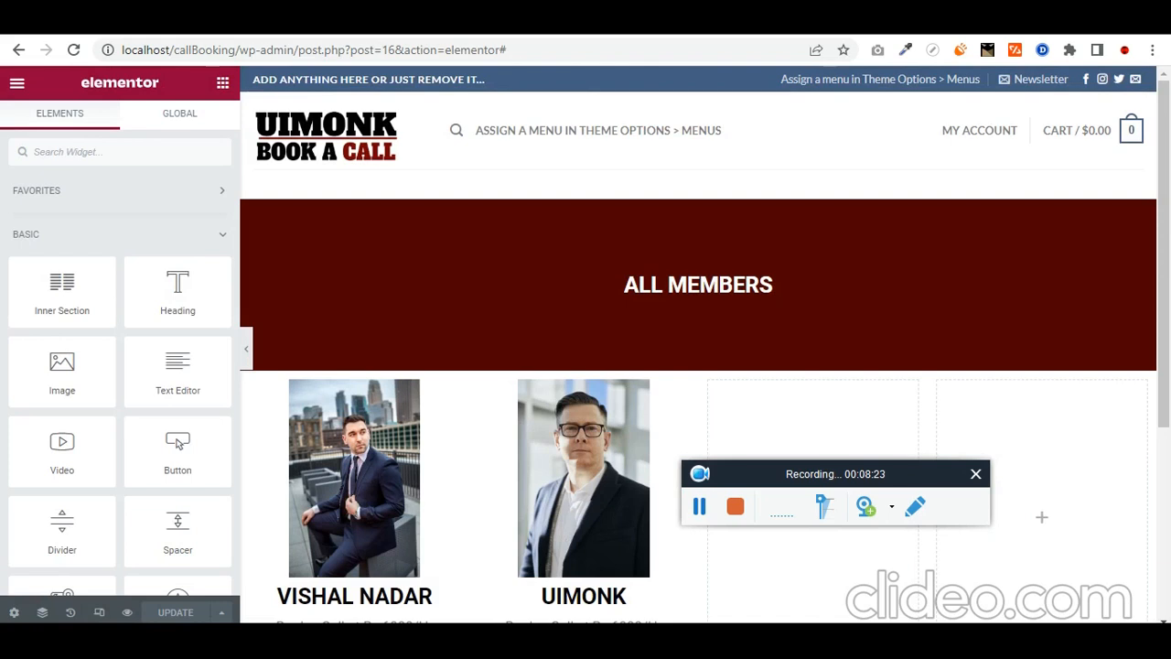
Step: Leave Elementor for the WordPress admin and start a new product under Products > Add New
click(164, 20)
scroll(95, 334, down, 1)
mouse_move(90, 390)
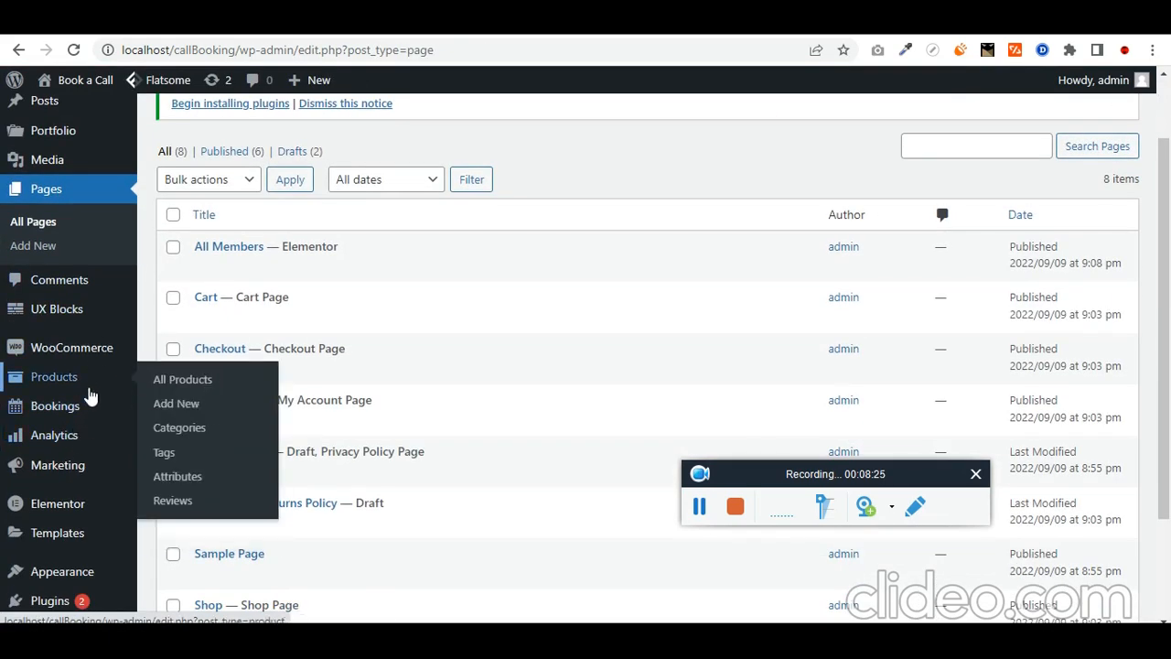
click(186, 404)
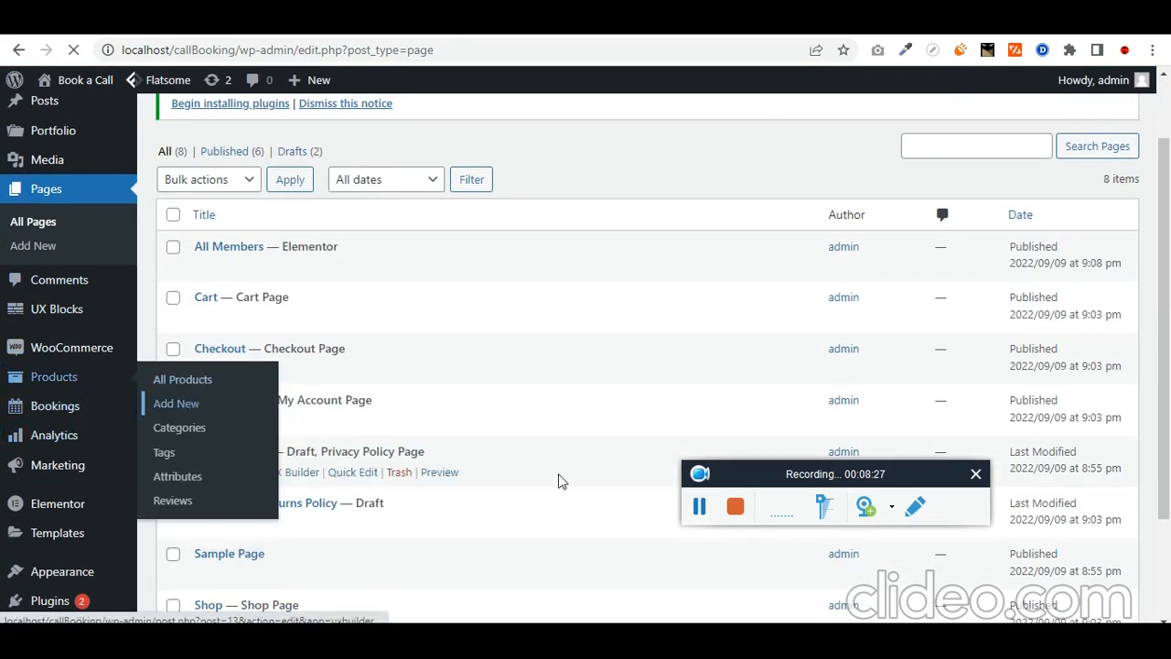
click(701, 509)
click(702, 508)
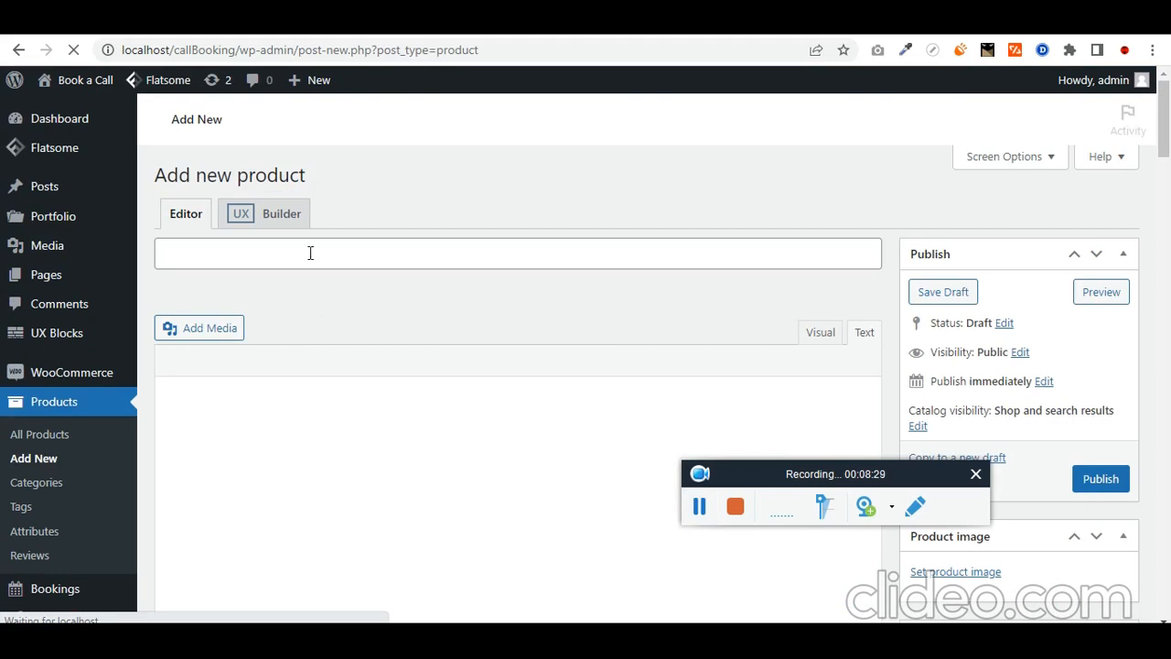
click(314, 251)
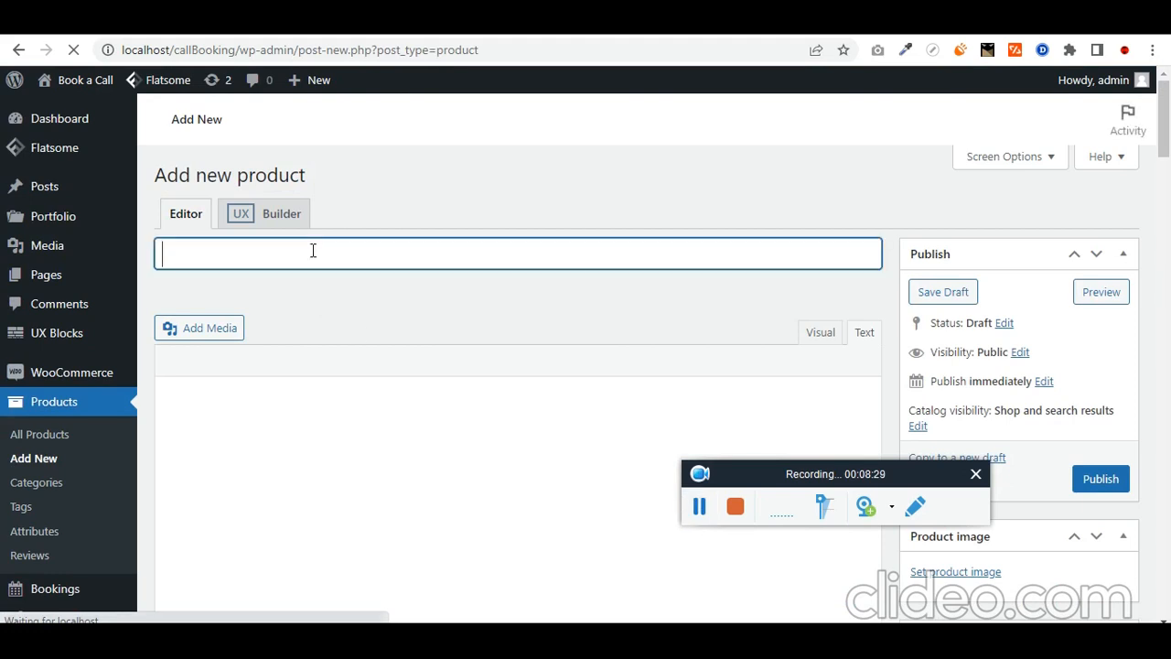
scroll(307, 344, down, 1)
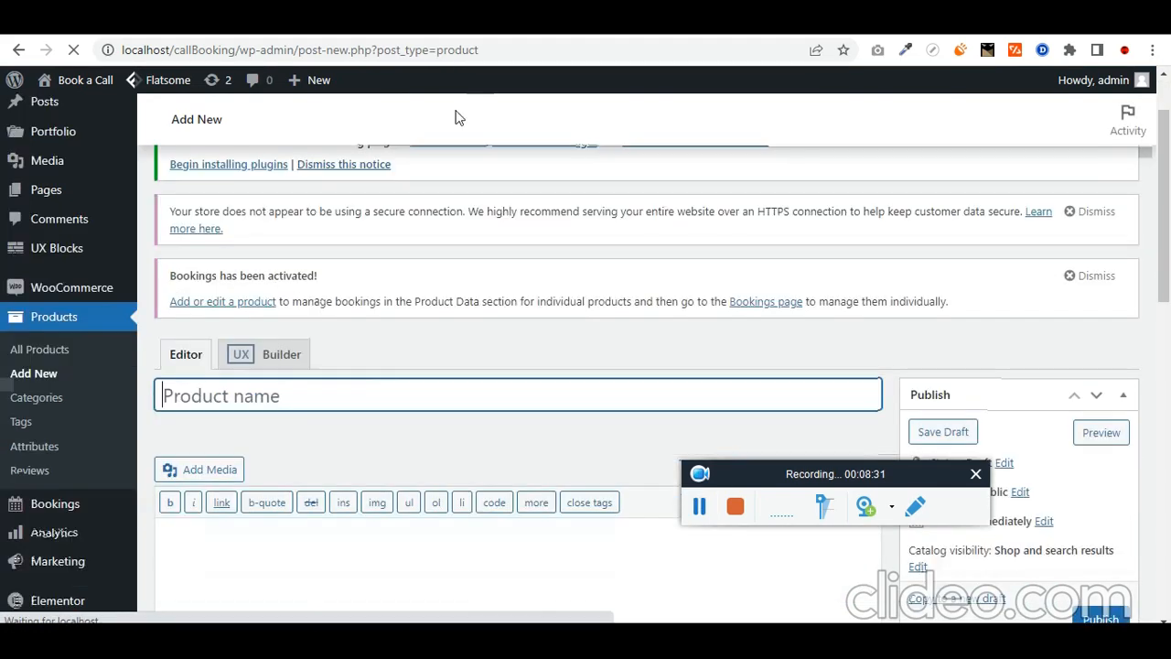
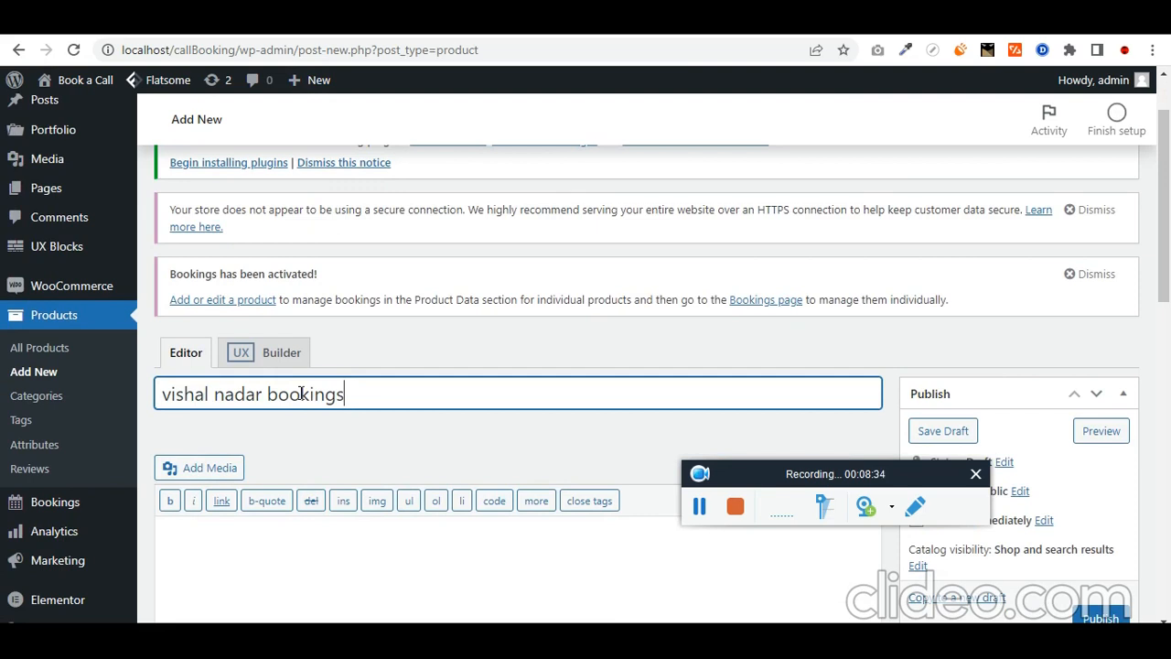
key(ctrl+a)
scroll(319, 396, down, 6)
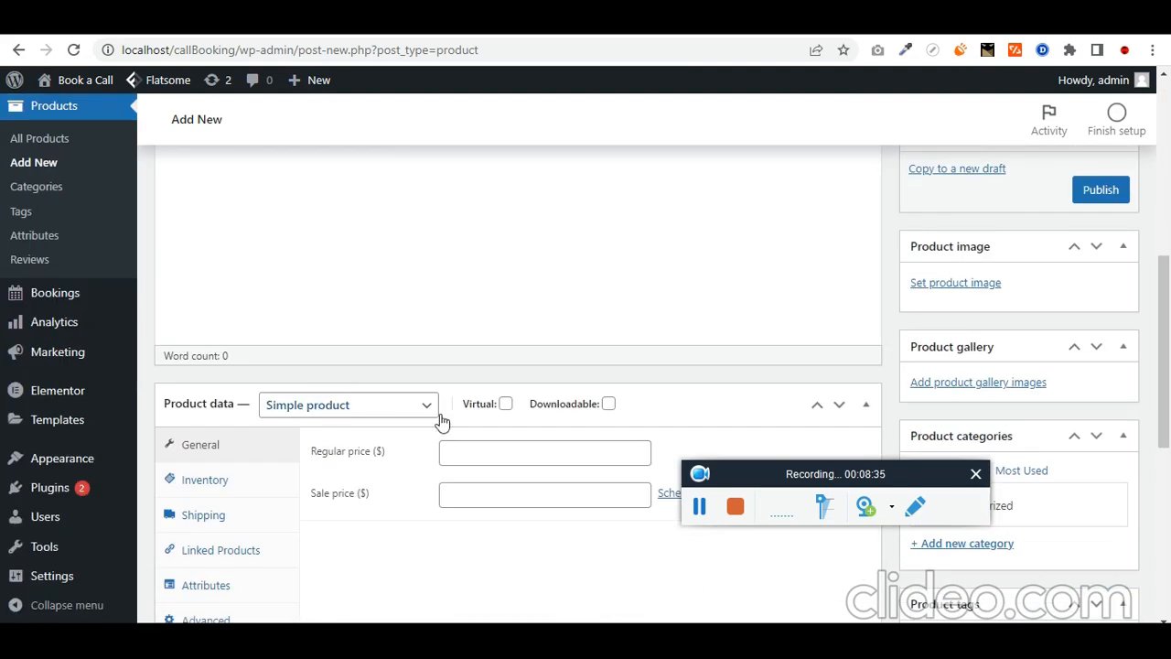
Step: Set the product data type to Bookable product
click(374, 317)
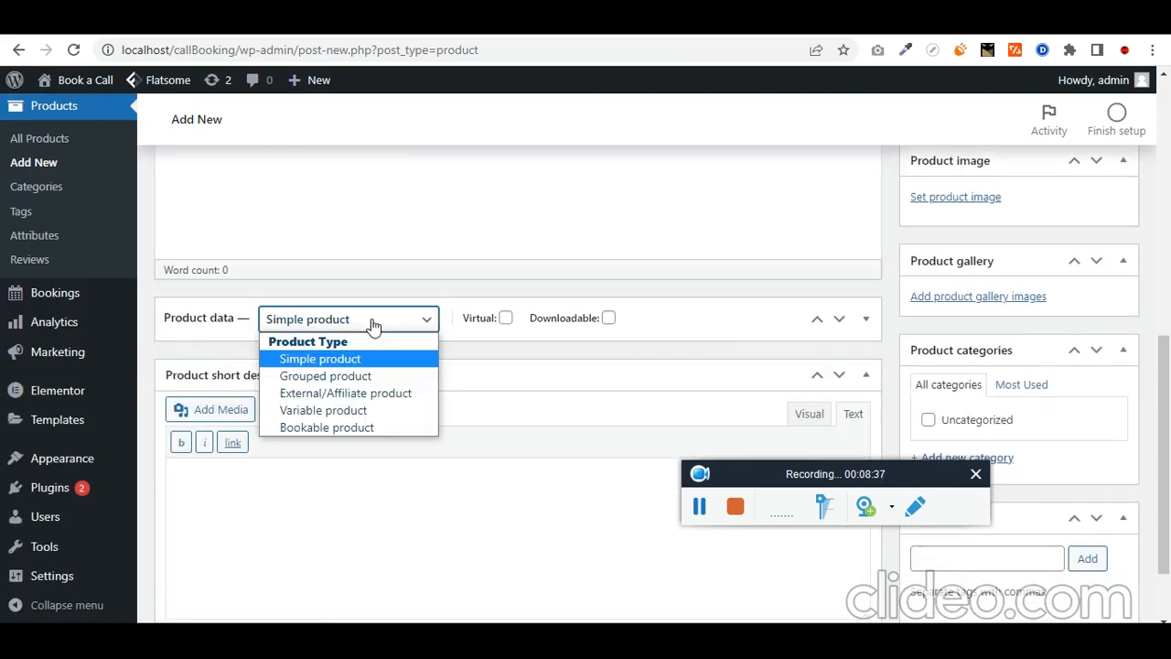
click(357, 428)
click(872, 337)
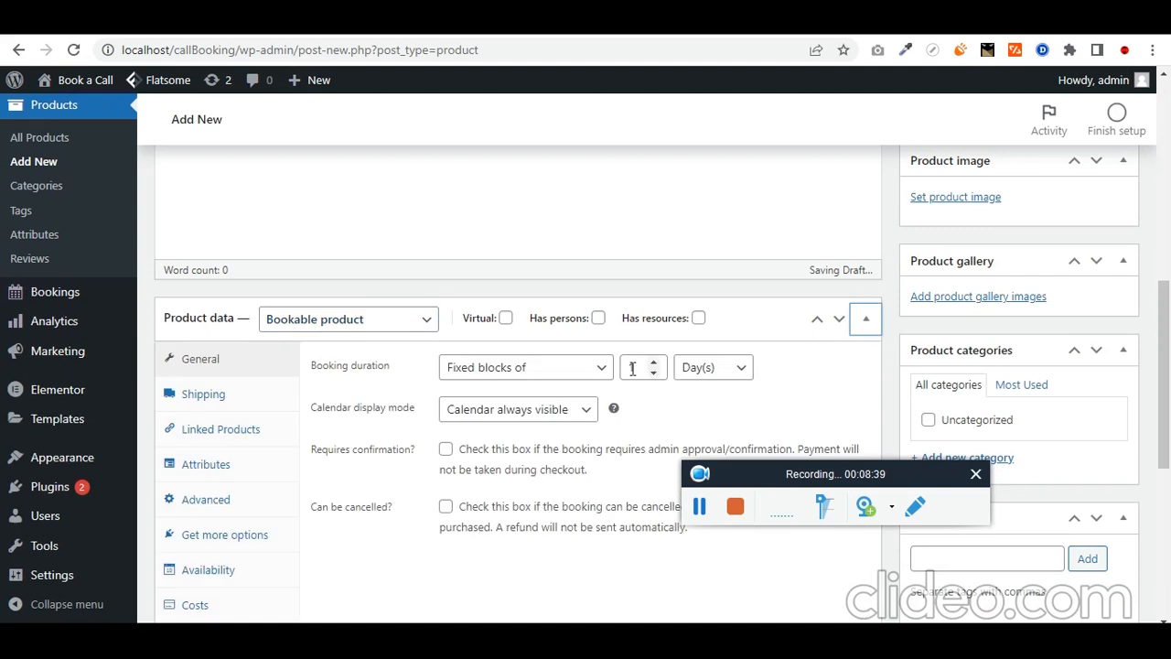
scroll(455, 396, down, 2)
scroll(466, 296, up, 1)
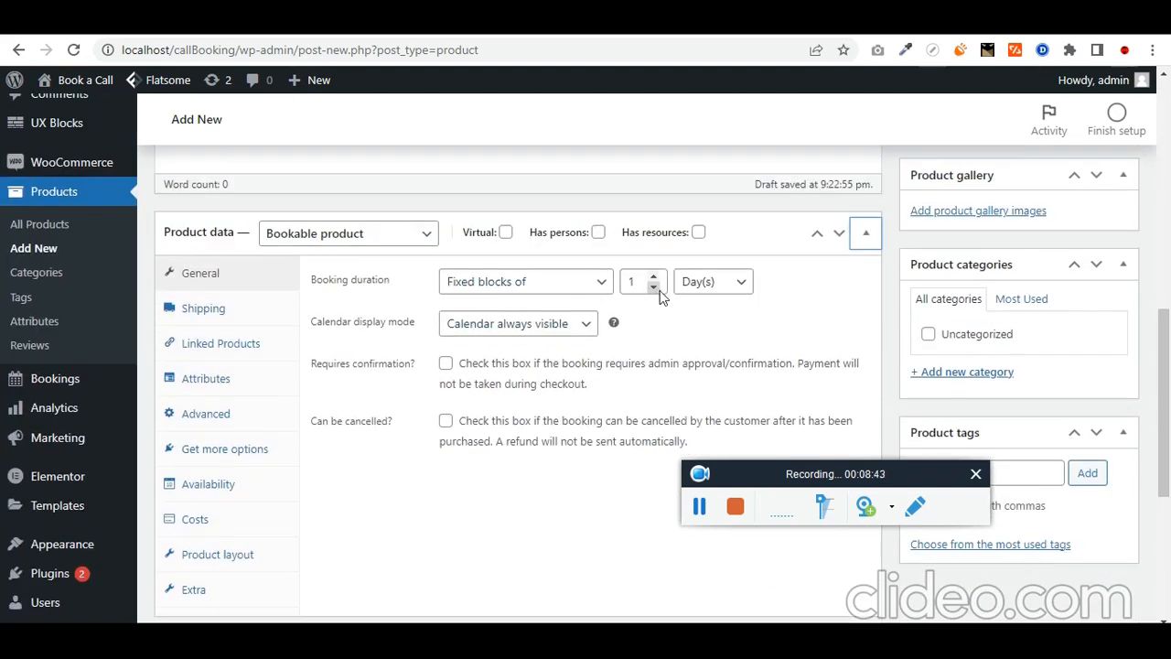
Step: Set booking duration to 1 Hour(s) and allow cancellation up to 1 Day(s) before start
click(737, 282)
click(734, 339)
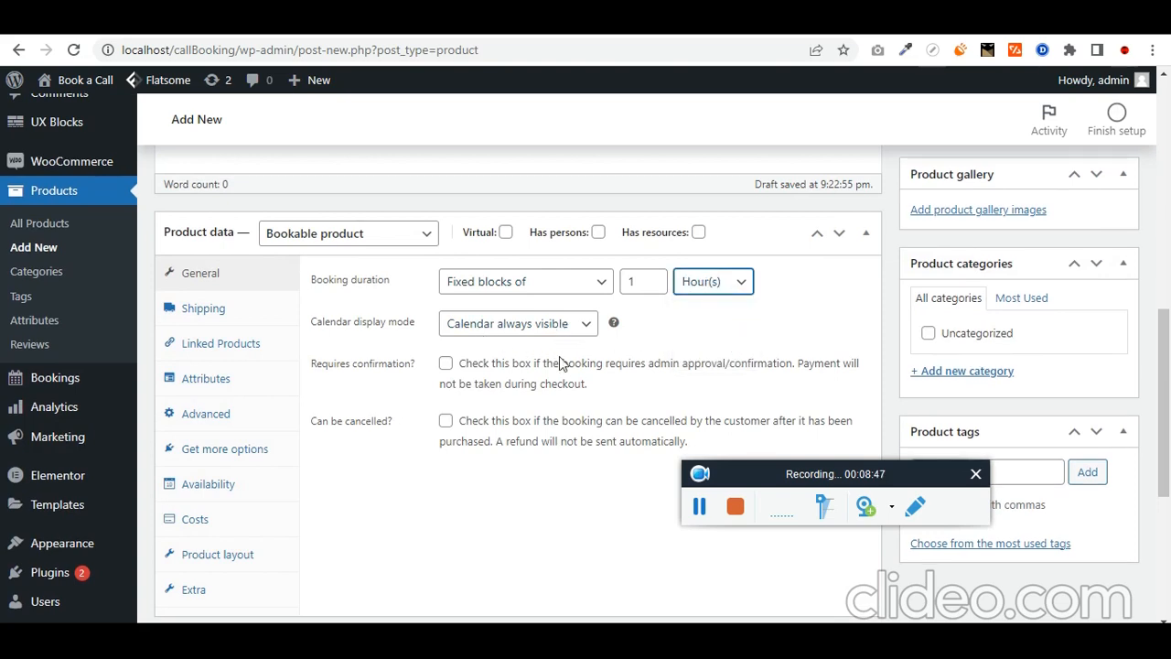
click(446, 422)
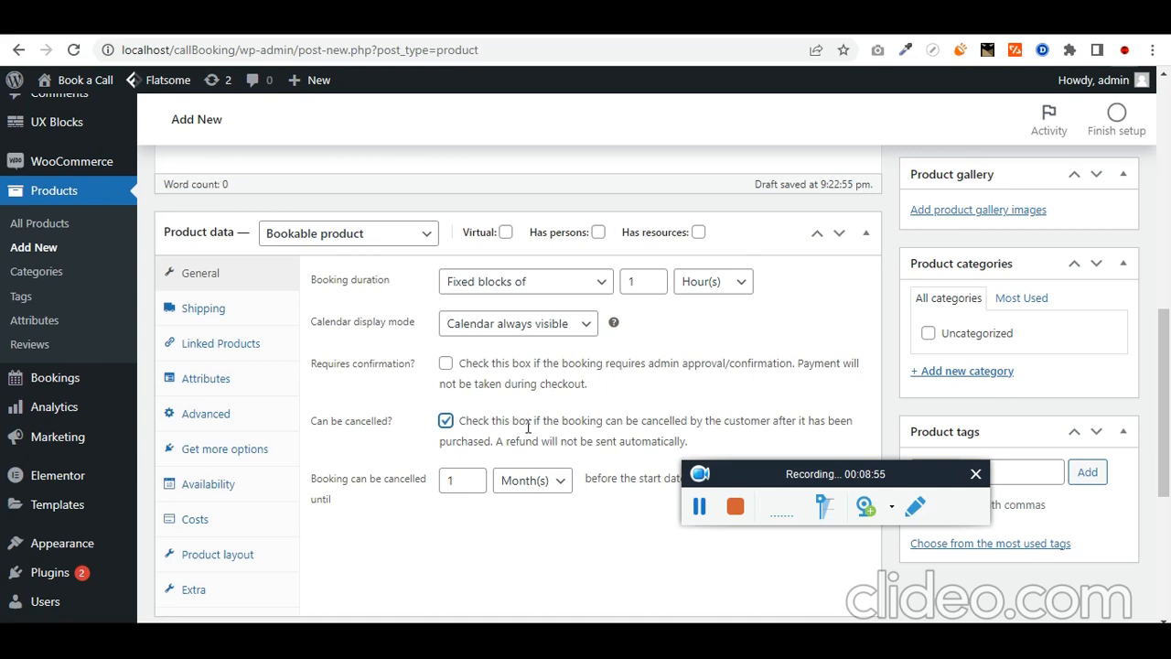
click(545, 494)
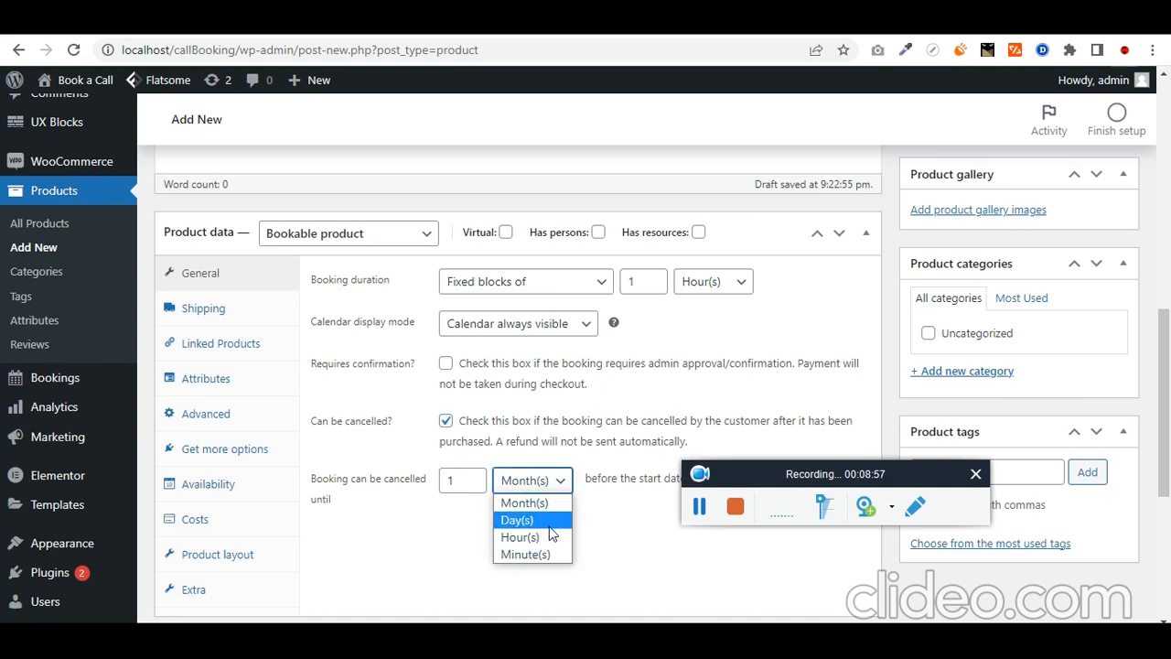
click(549, 526)
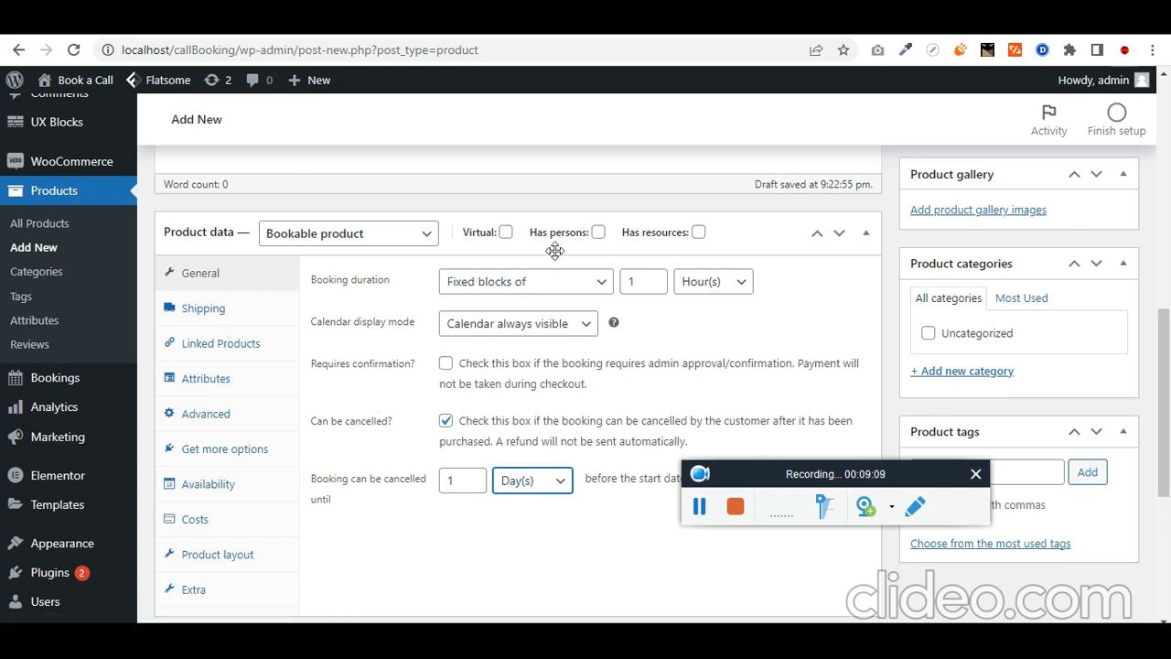
Step: Mark the bookable product Virtual and disable its reviews in the Advanced settings
click(506, 233)
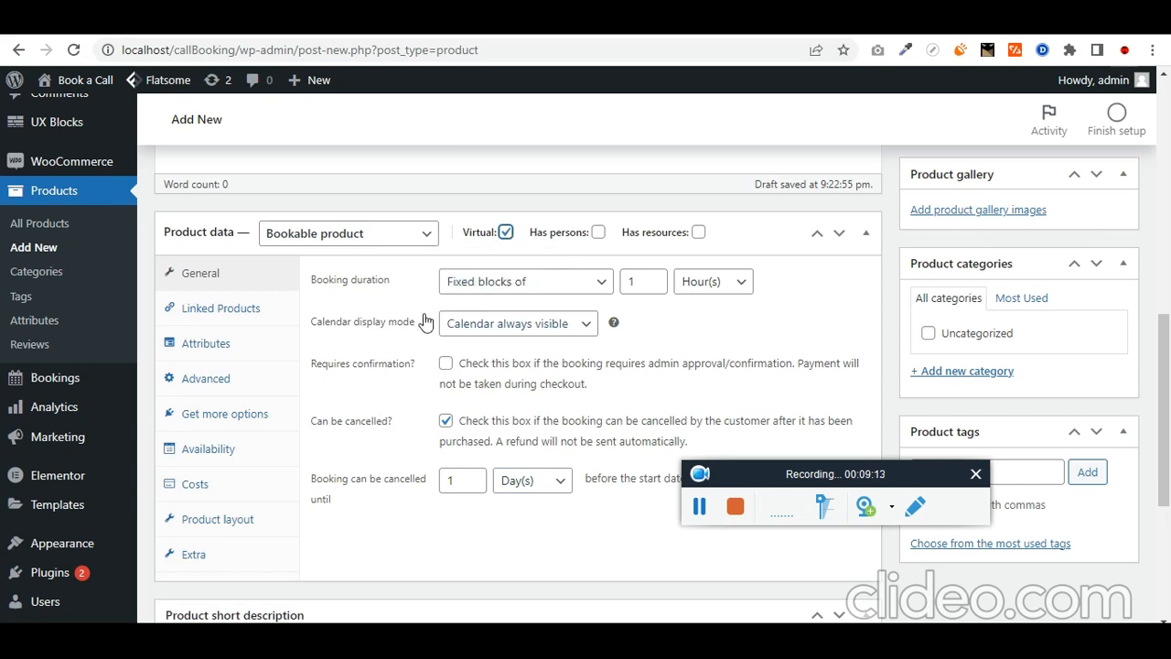
click(232, 308)
click(240, 351)
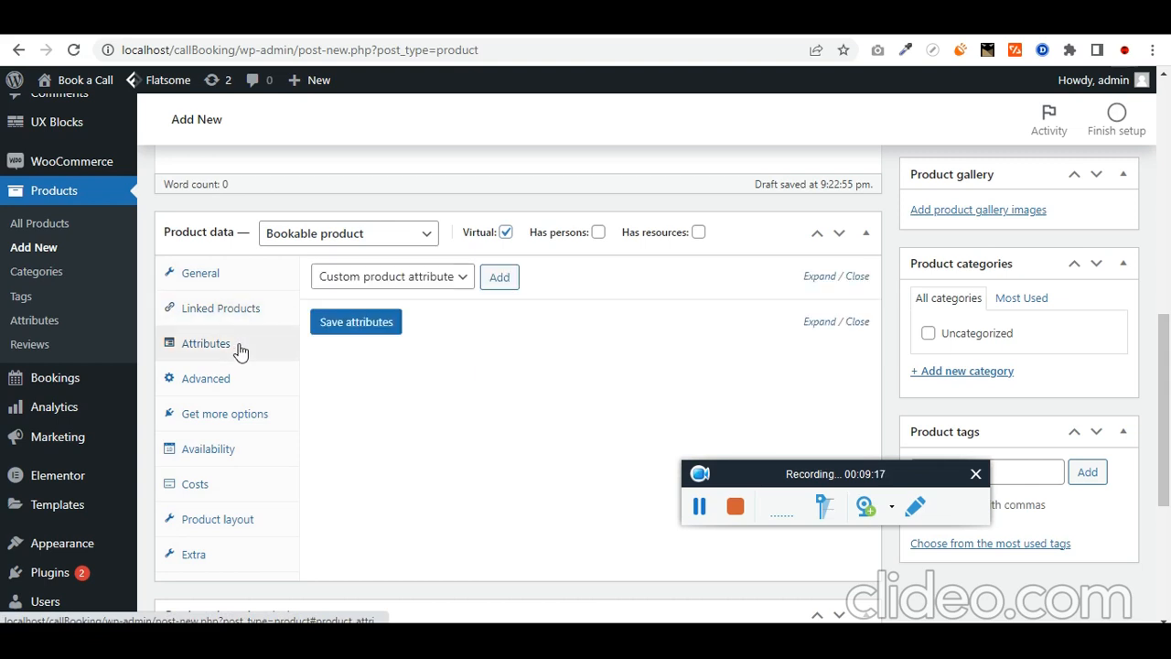
click(234, 388)
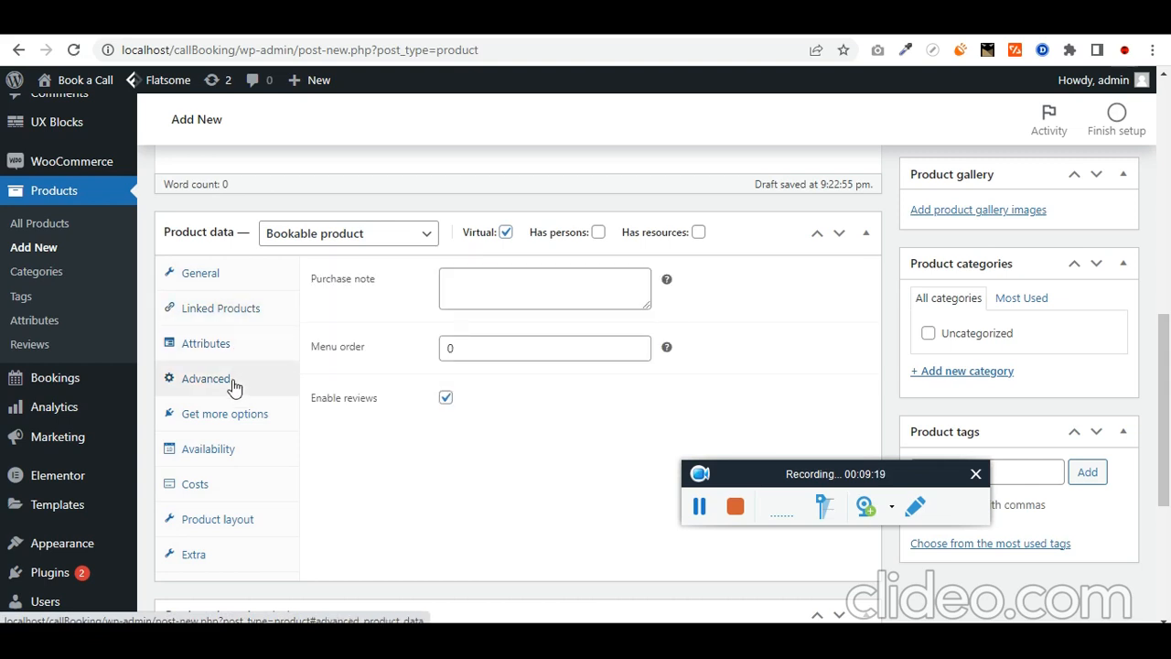
click(446, 399)
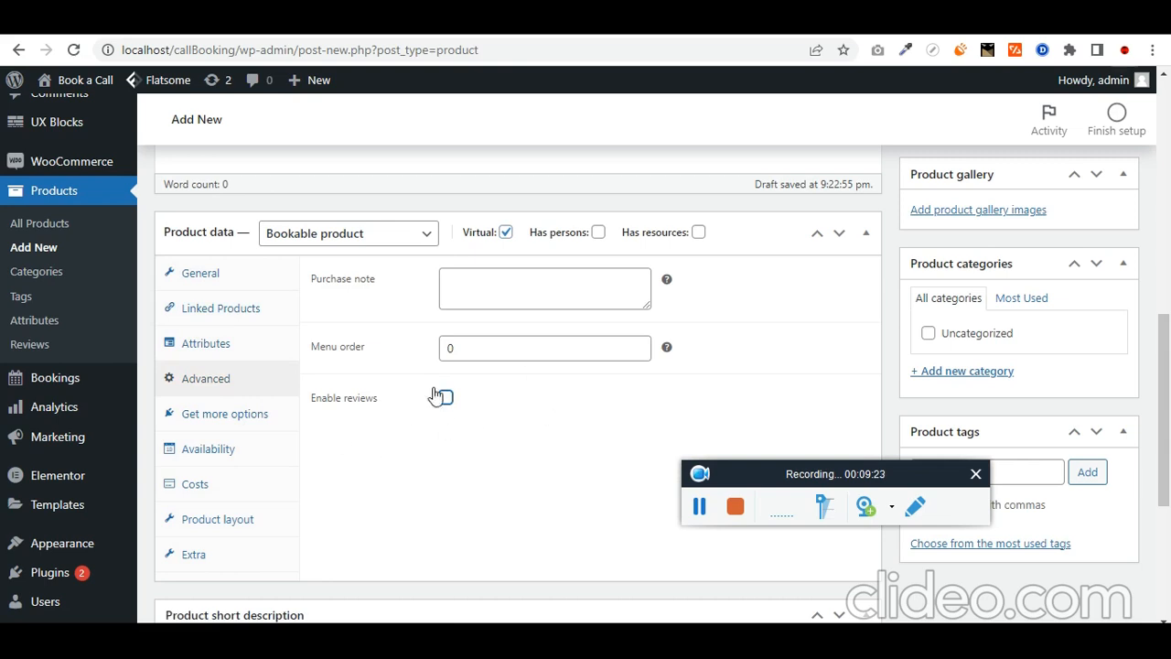
click(258, 425)
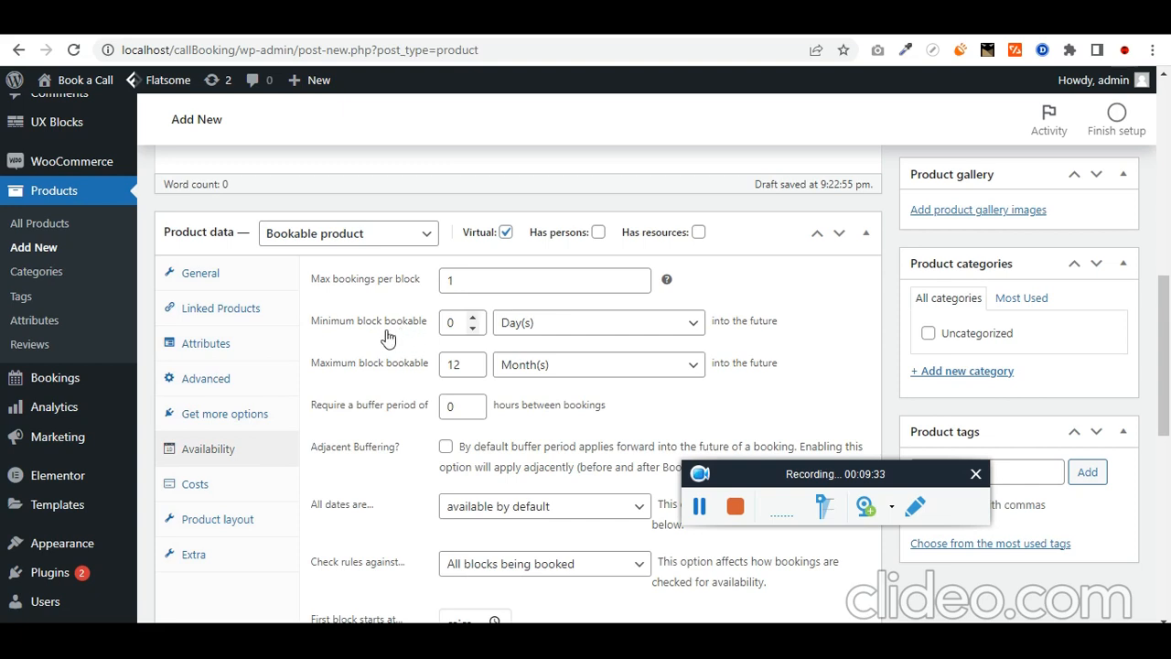
Step: Set Minimum block bookable to 1 Day(s) and Maximum block bookable to 2 Month(s)
click(474, 317)
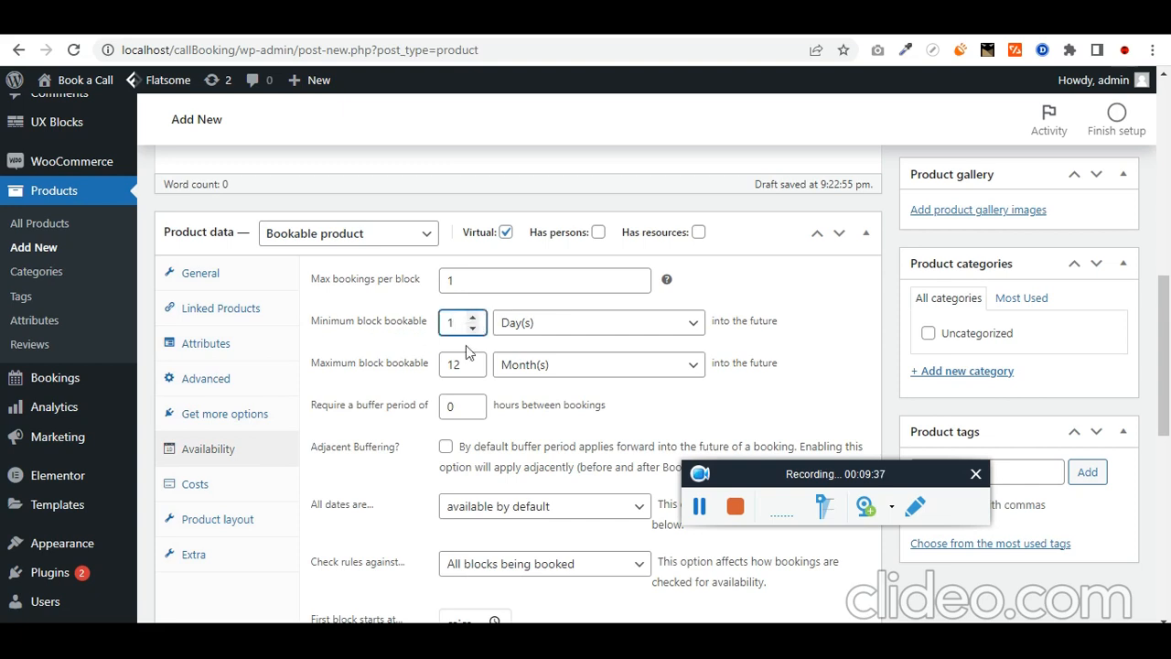
click(699, 514)
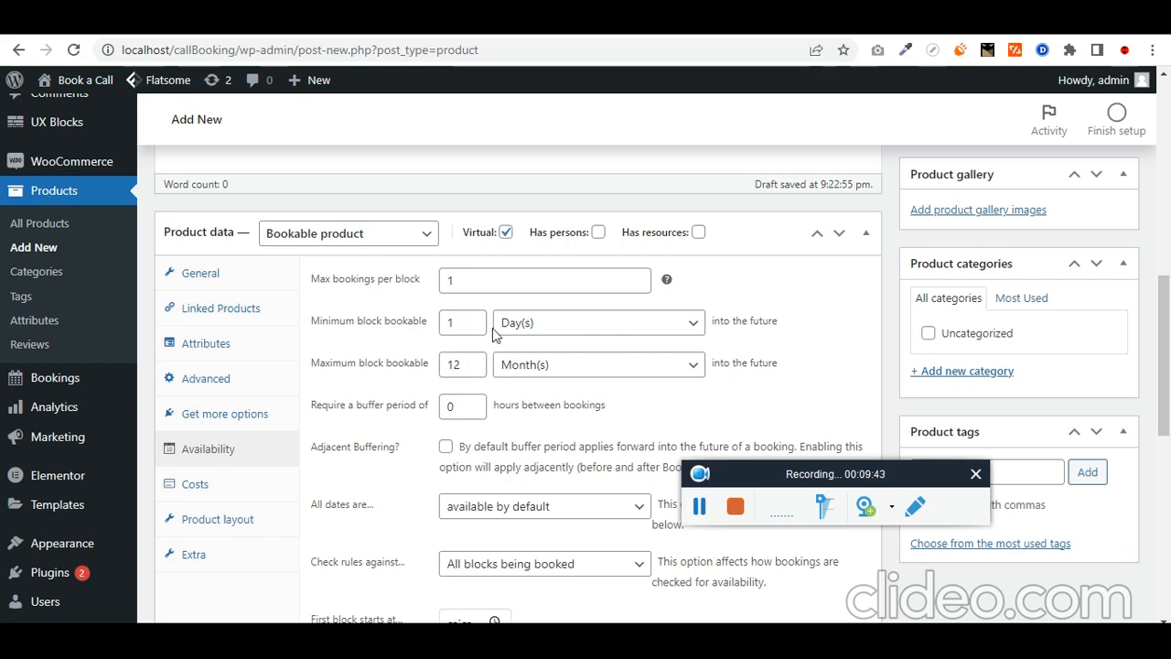
drag(463, 322, 437, 330)
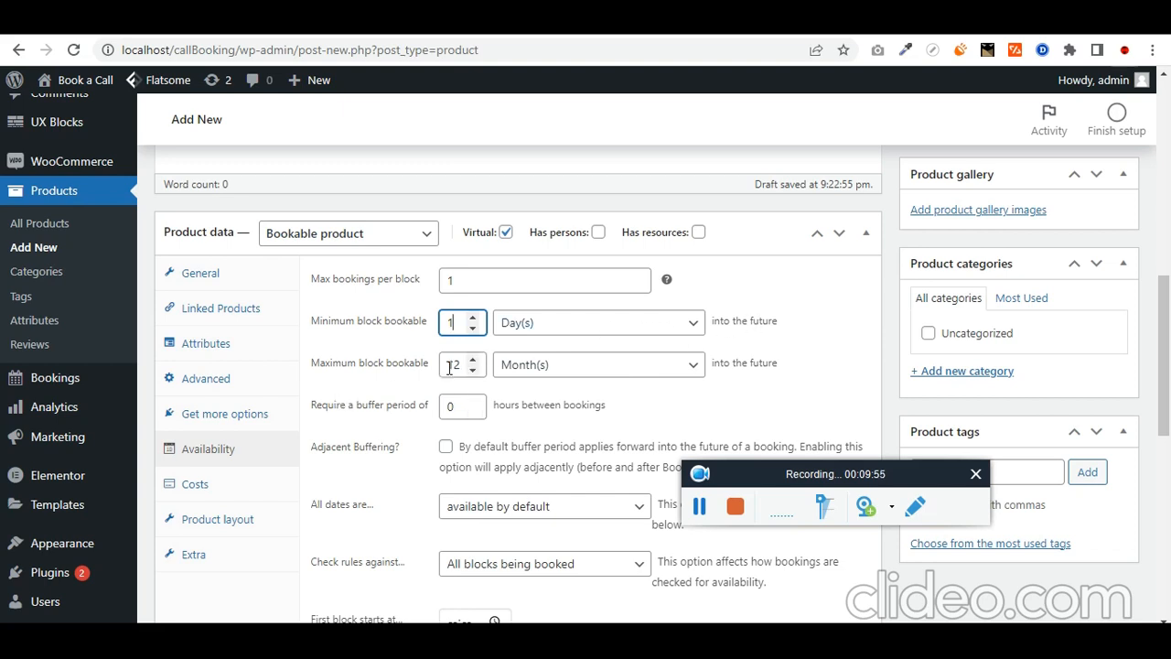
drag(461, 364, 432, 374)
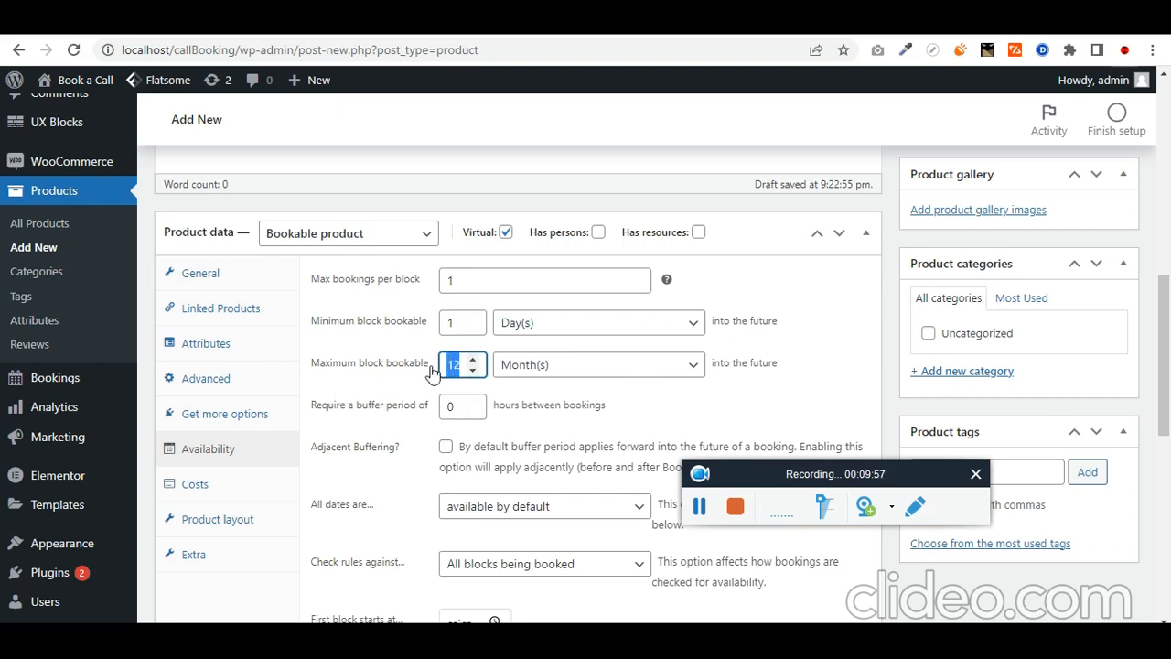
text(2)
scroll(540, 444, down, 1)
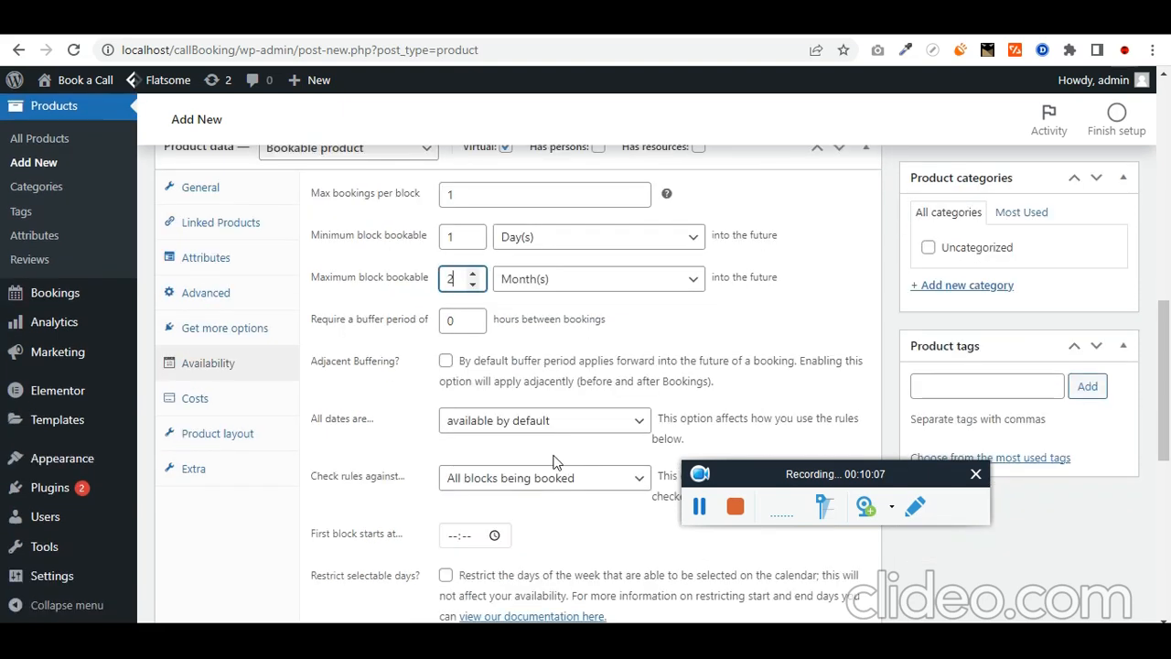
scroll(467, 402, down, 1)
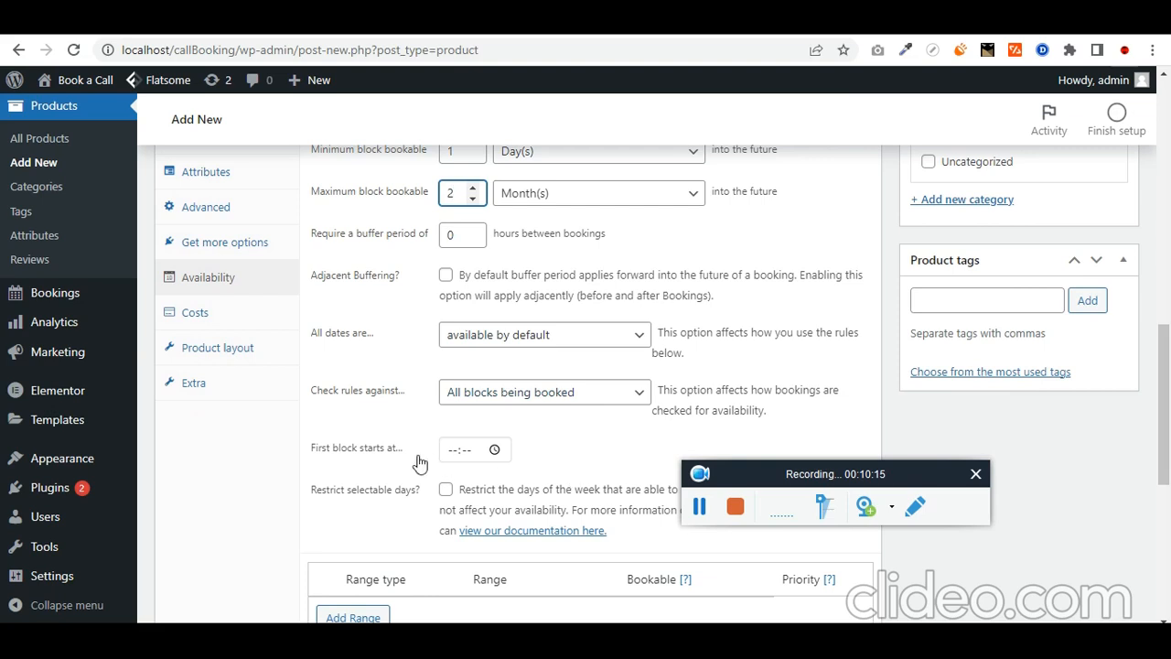
Step: Make the first daily booking block start at 09:00
click(495, 451)
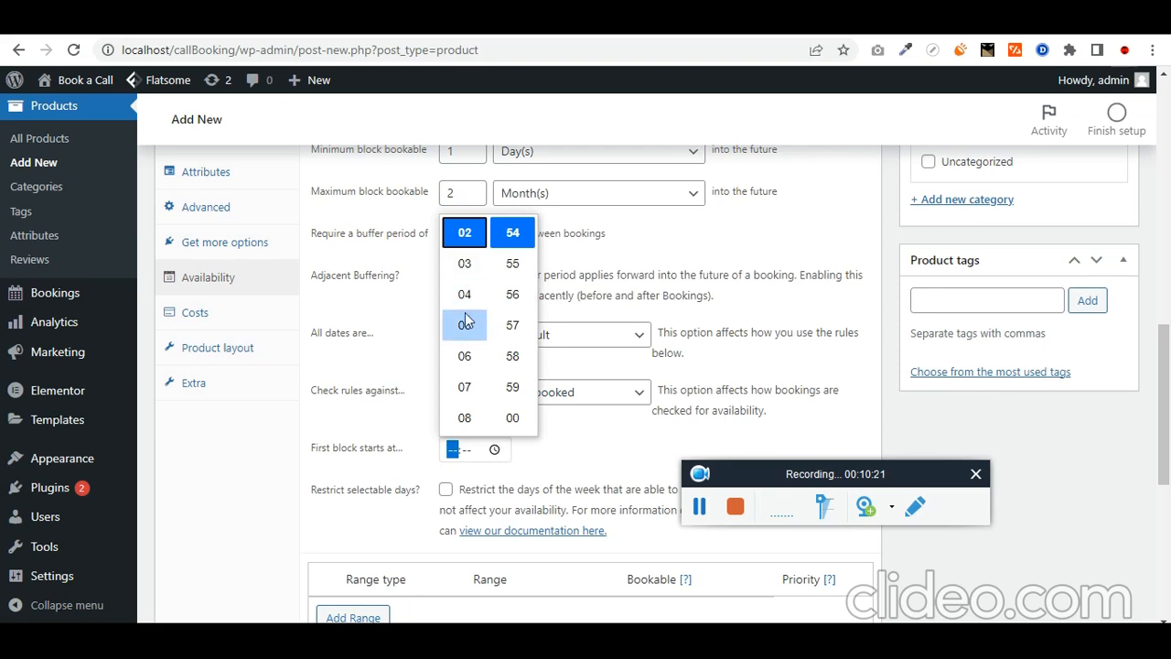
scroll(475, 311, up, 3)
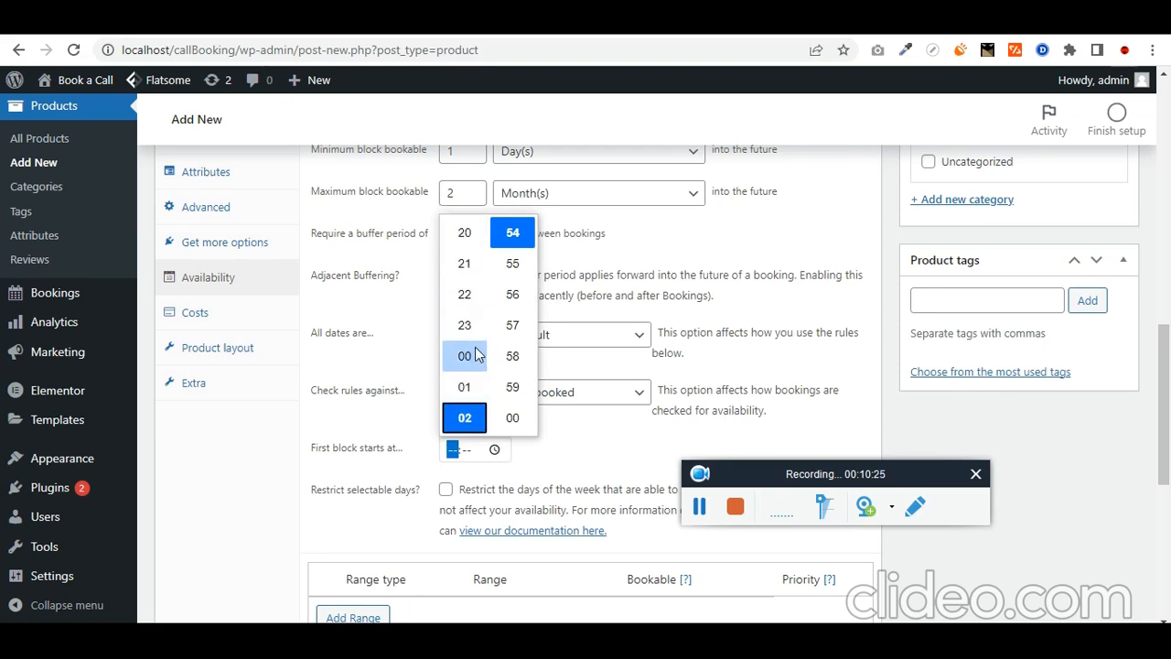
scroll(475, 355, up, 2)
scroll(475, 355, up, 4)
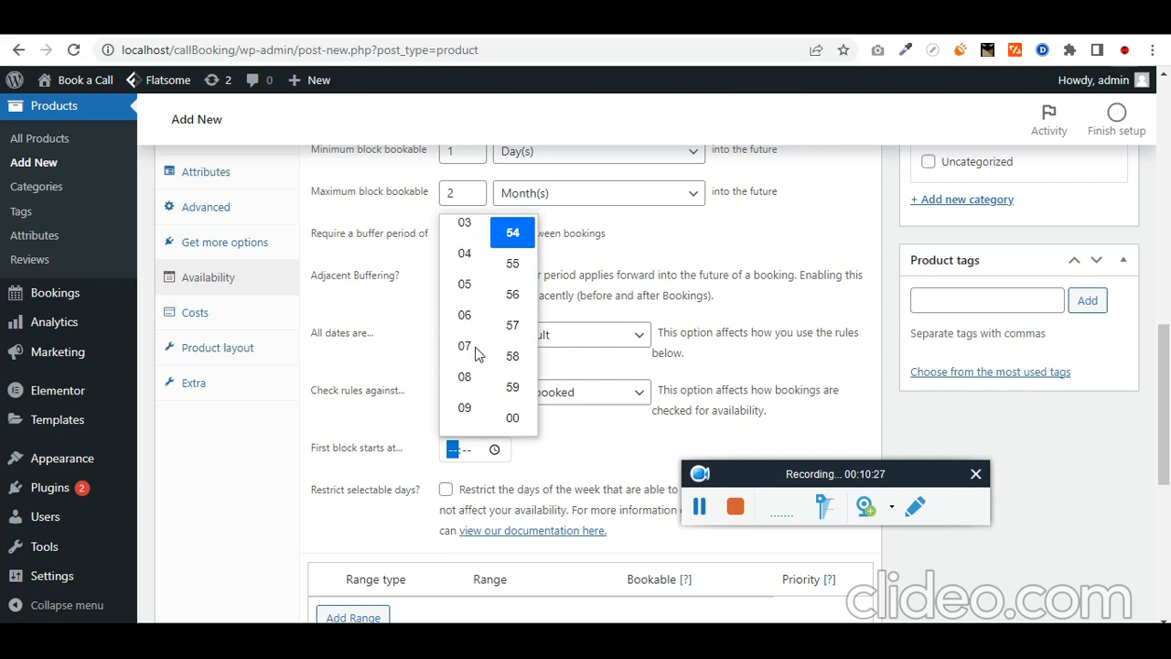
scroll(477, 307, down, 1)
click(474, 392)
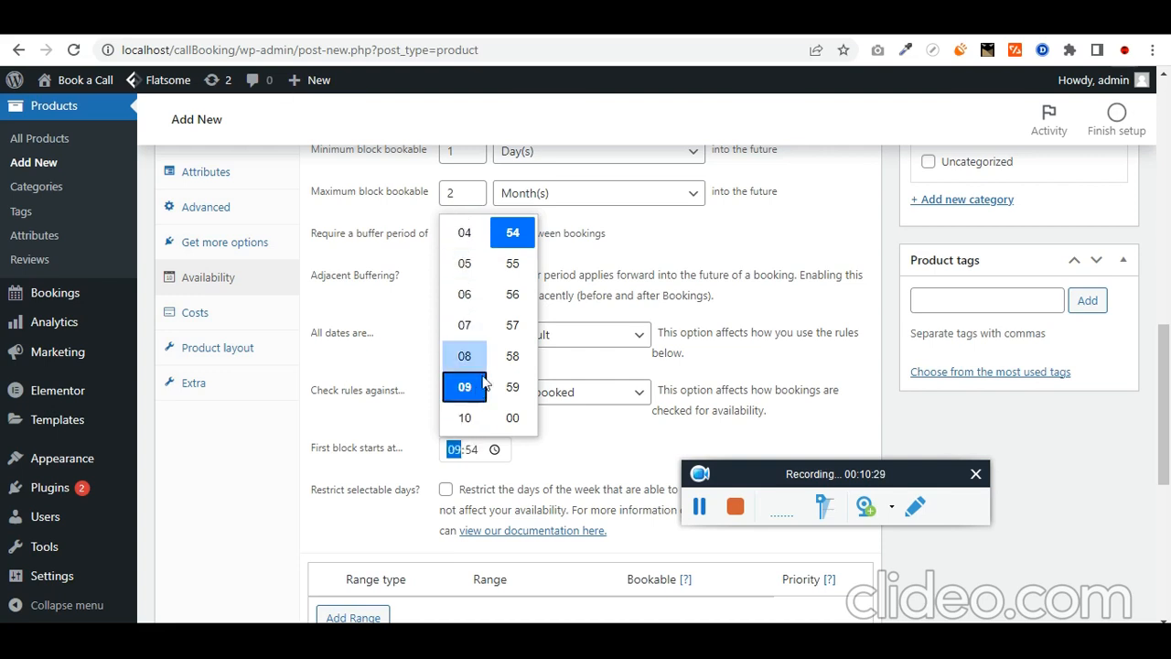
click(525, 419)
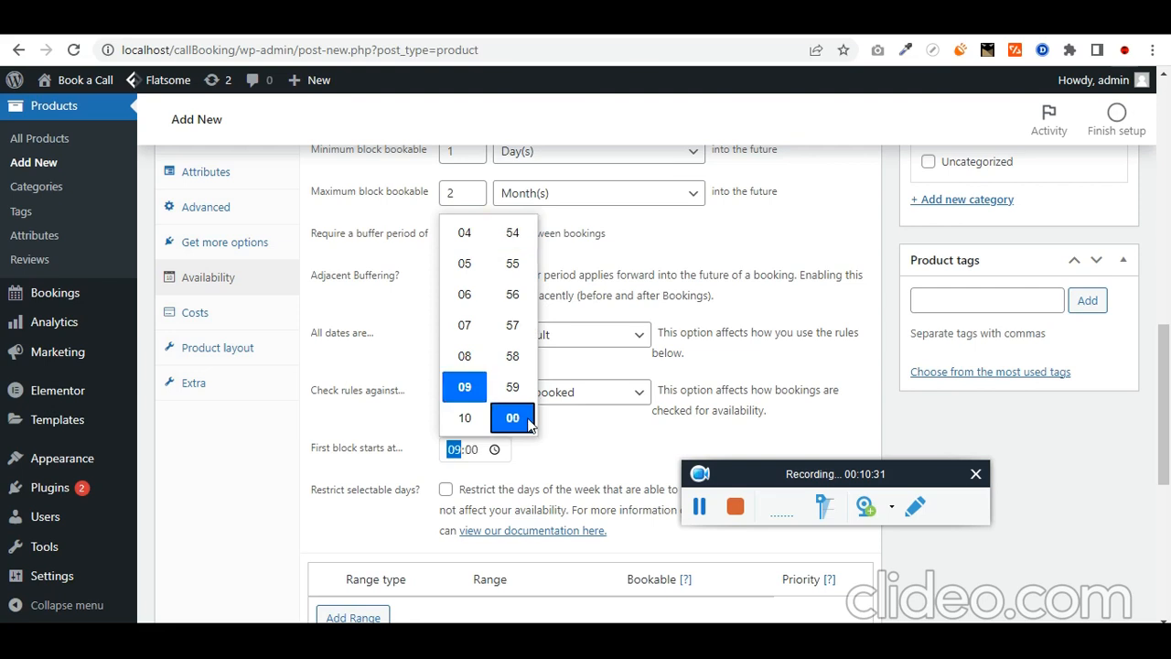
click(556, 441)
scroll(584, 430, down, 1)
scroll(582, 430, down, 2)
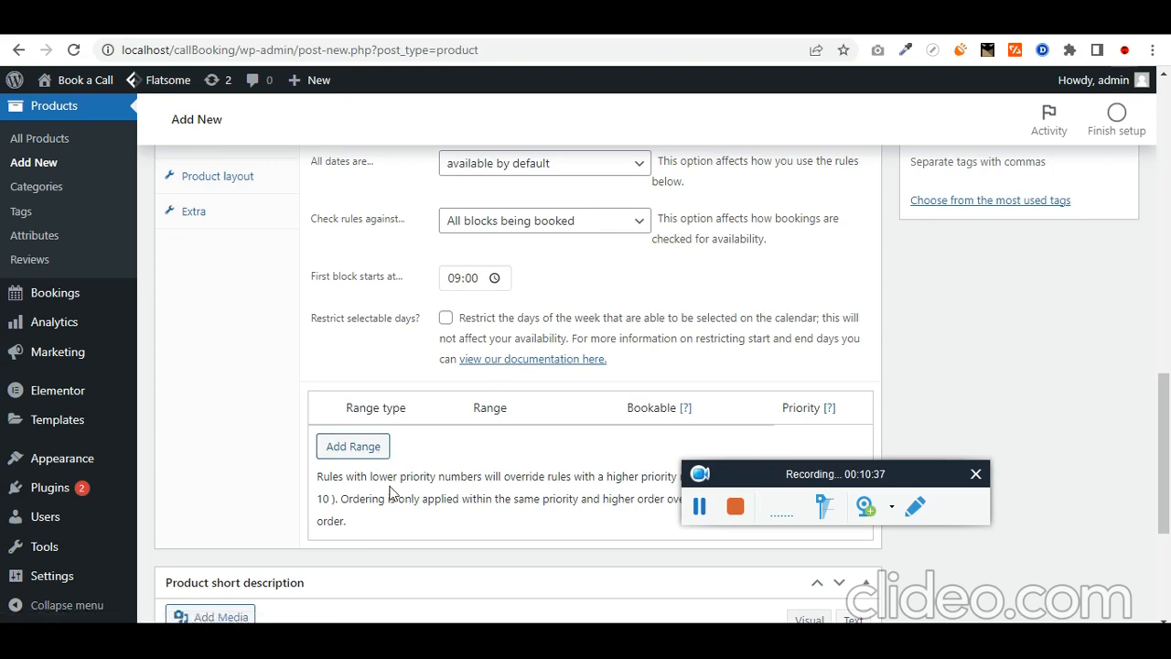
scroll(393, 483, down, 1)
scroll(379, 385, up, 1)
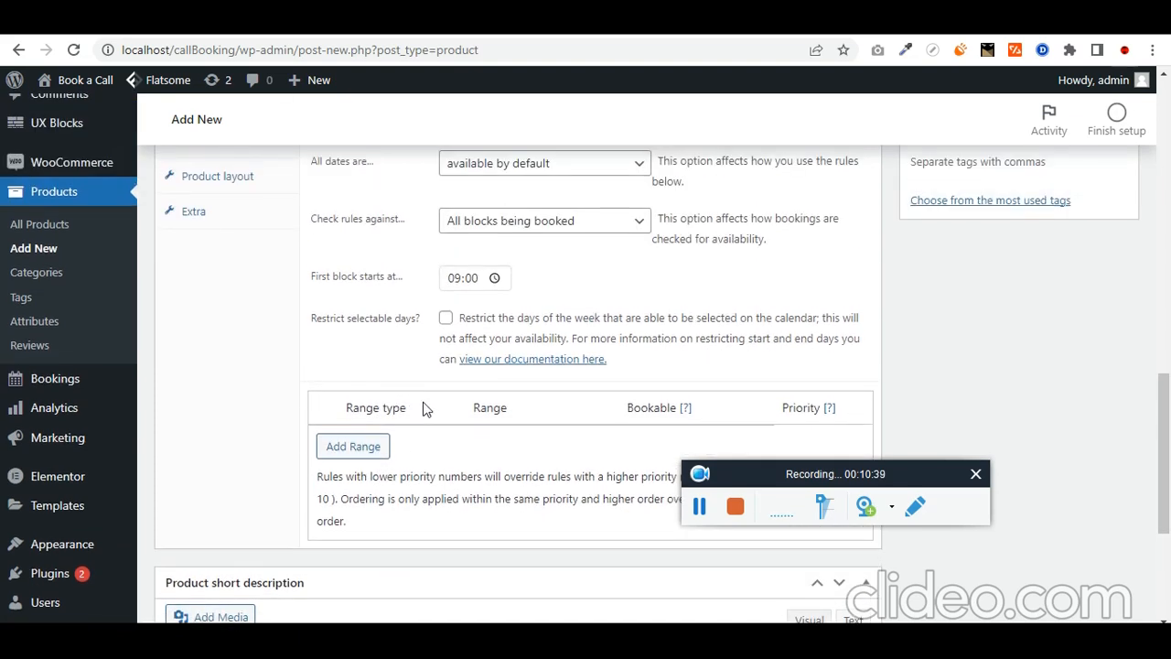
Step: Add an all-week time range availability rule from 19:00 to 08:00
click(353, 446)
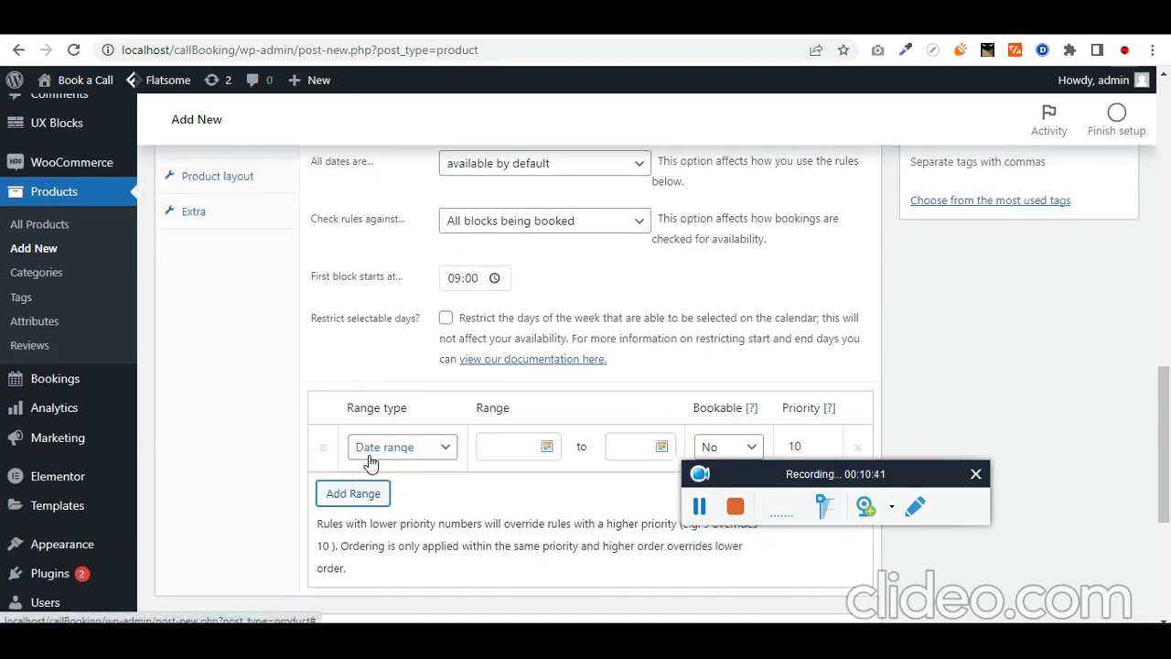
scroll(434, 383, down, 1)
click(434, 377)
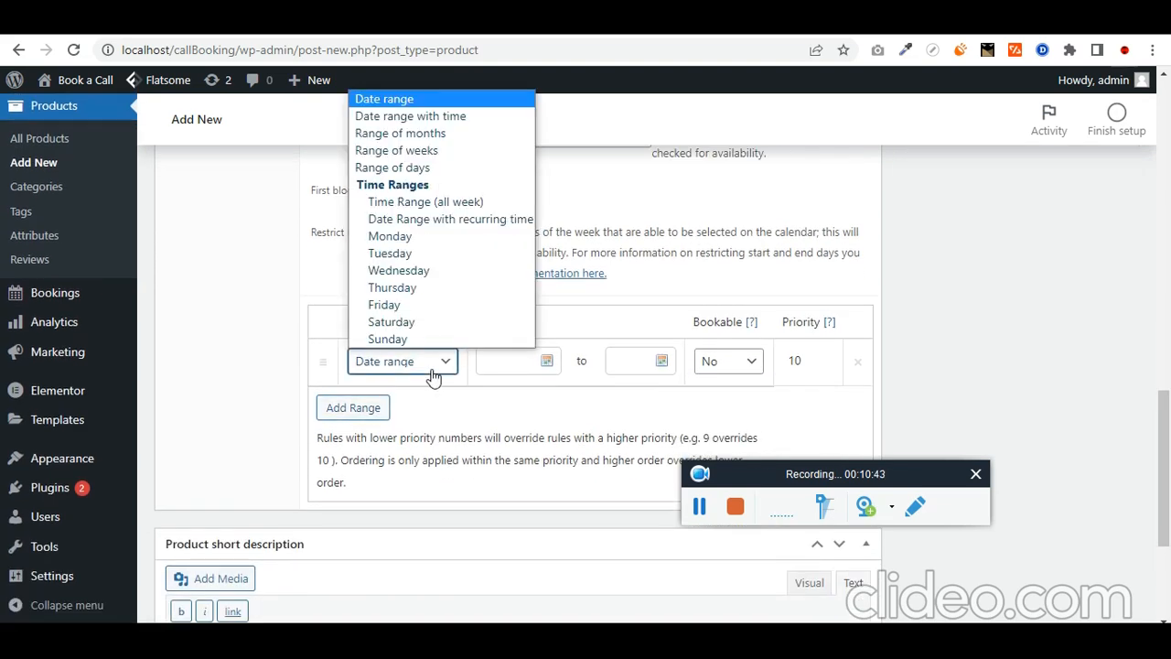
click(471, 204)
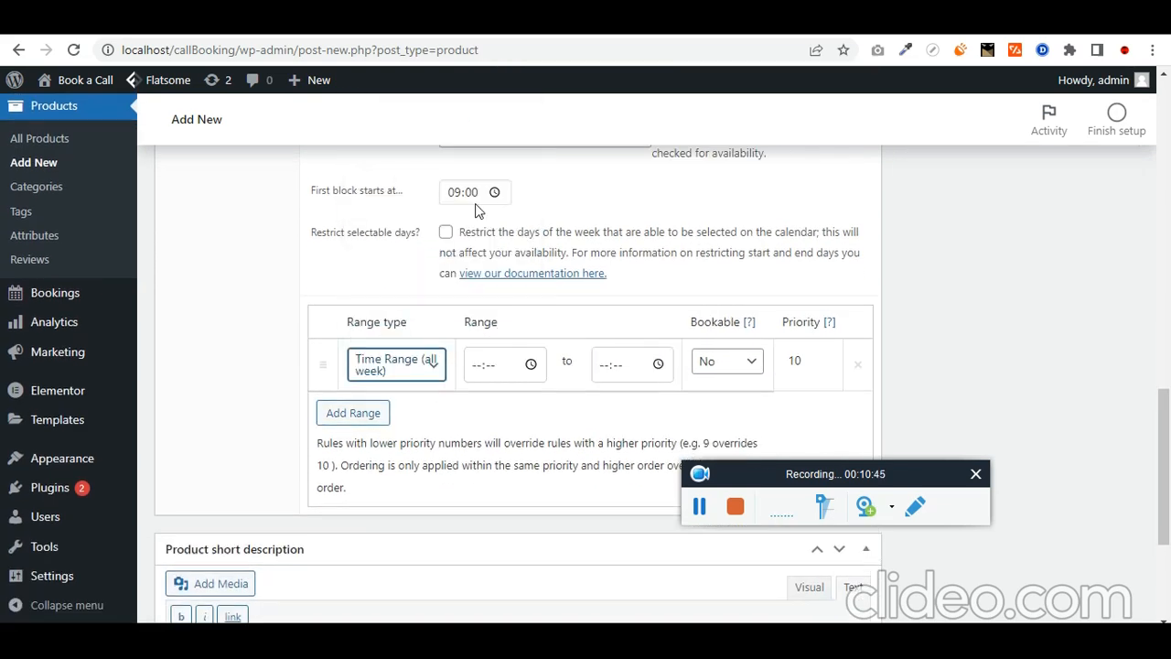
click(533, 365)
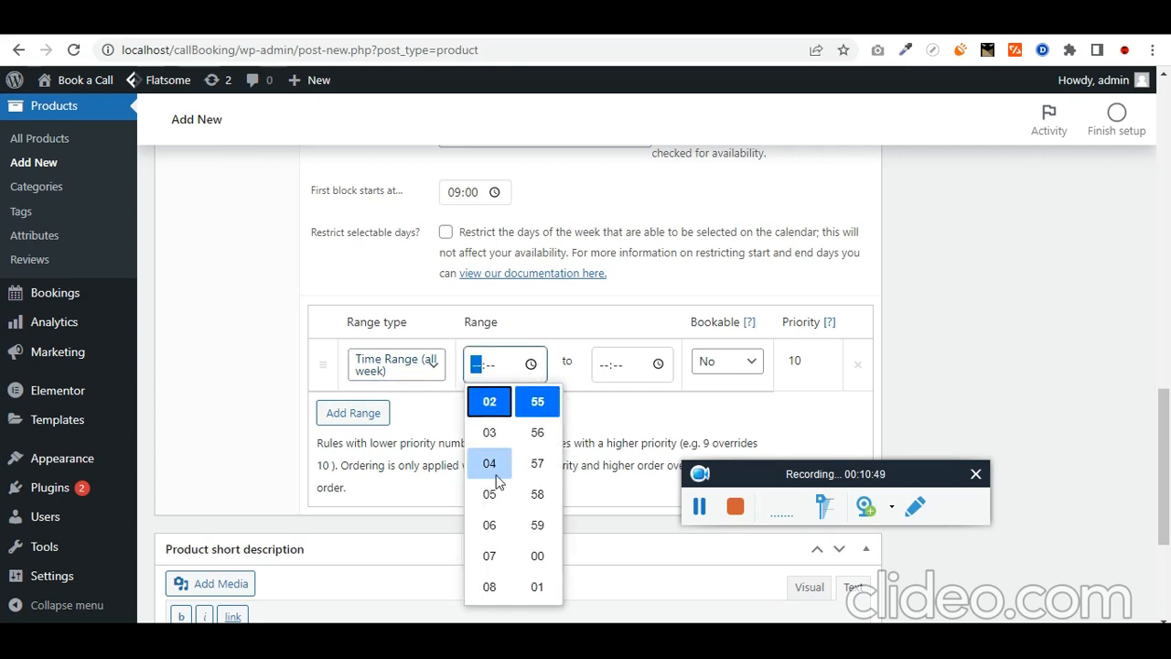
scroll(492, 476, up, 2)
scroll(494, 480, up, 3)
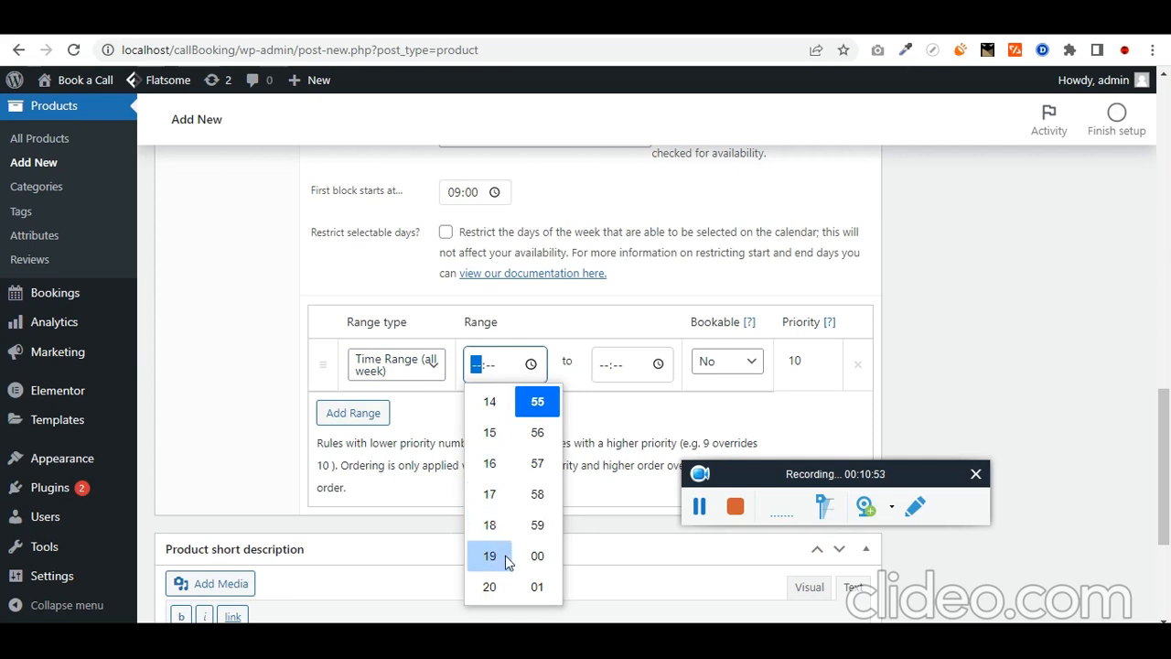
click(508, 560)
click(540, 557)
click(620, 408)
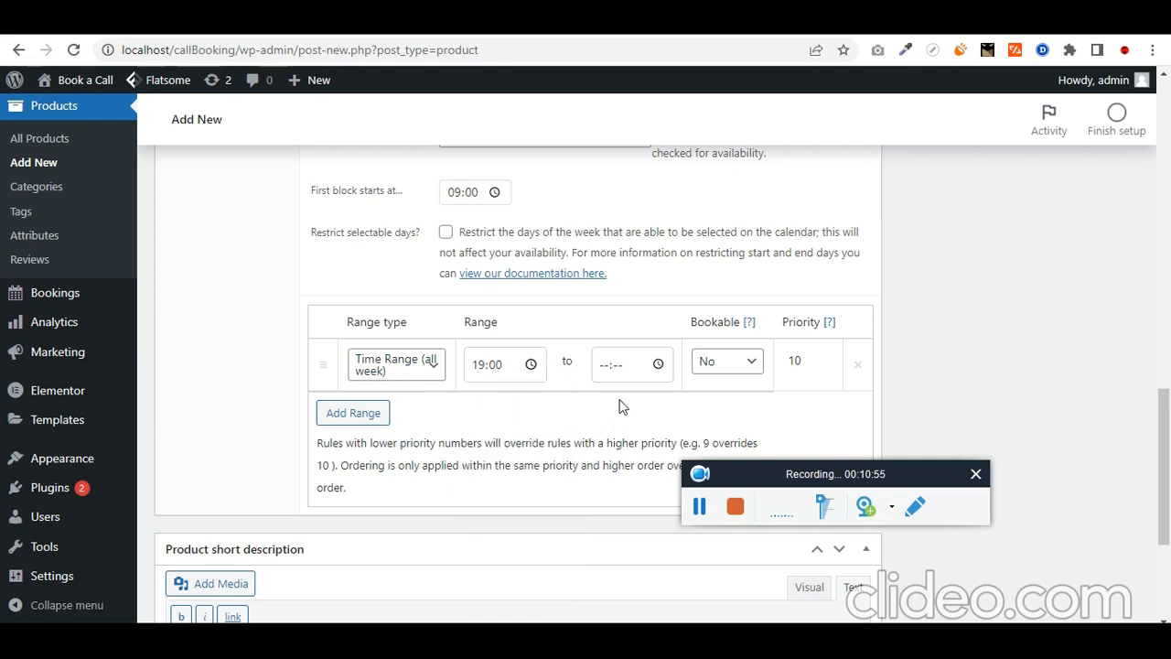
click(658, 365)
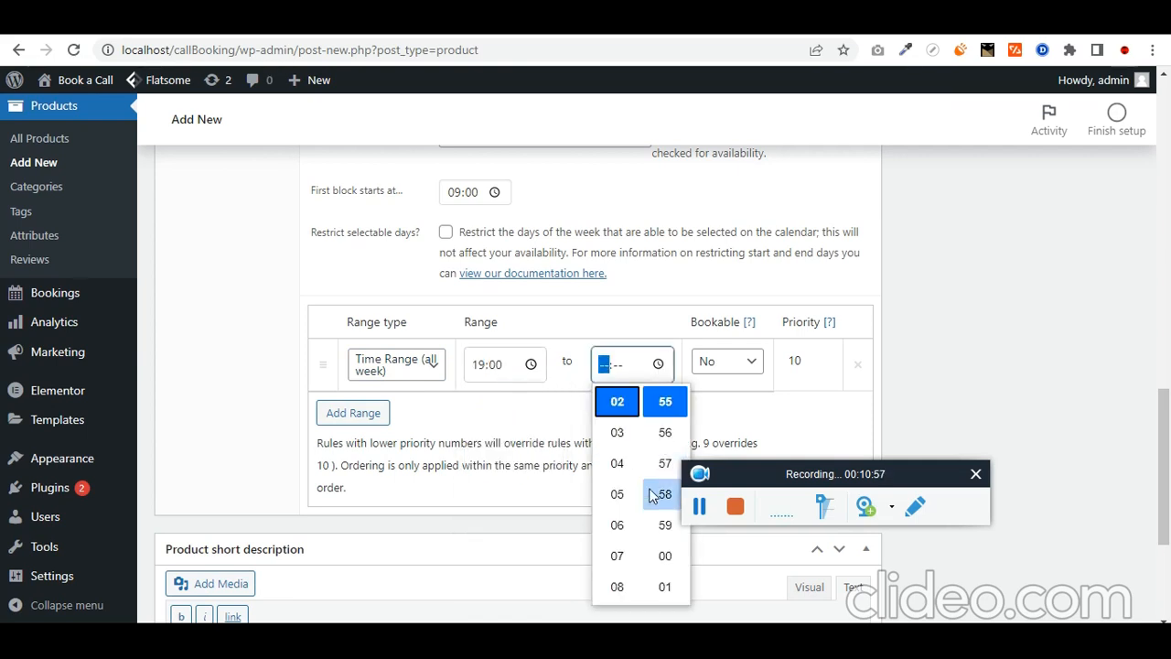
click(617, 590)
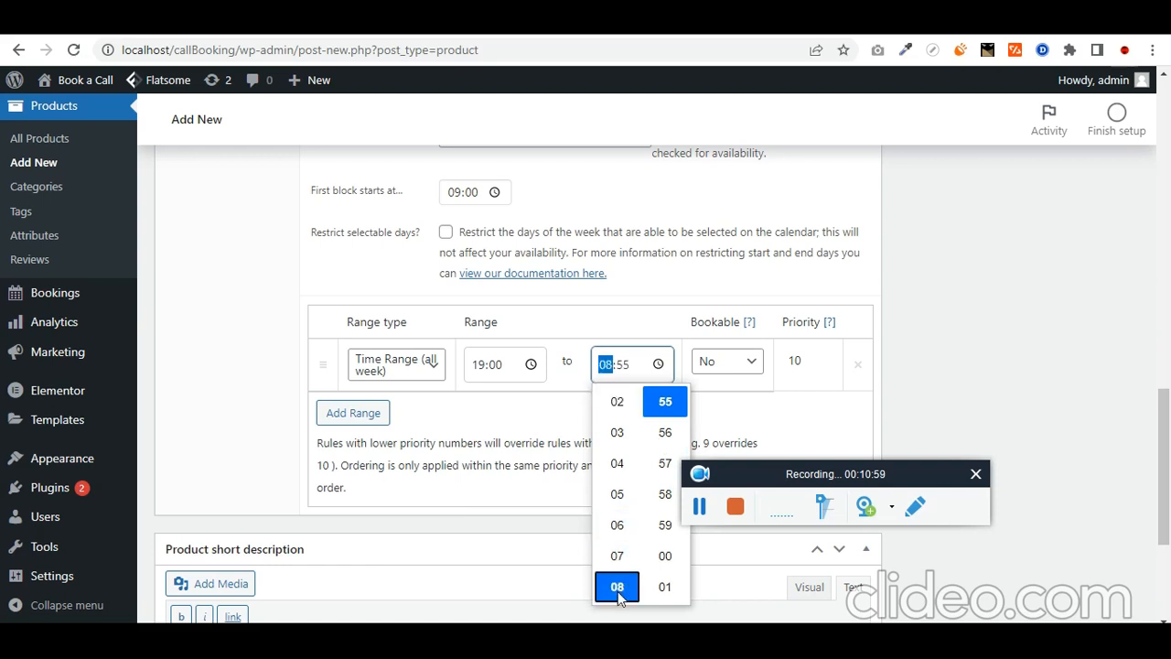
click(665, 556)
click(749, 389)
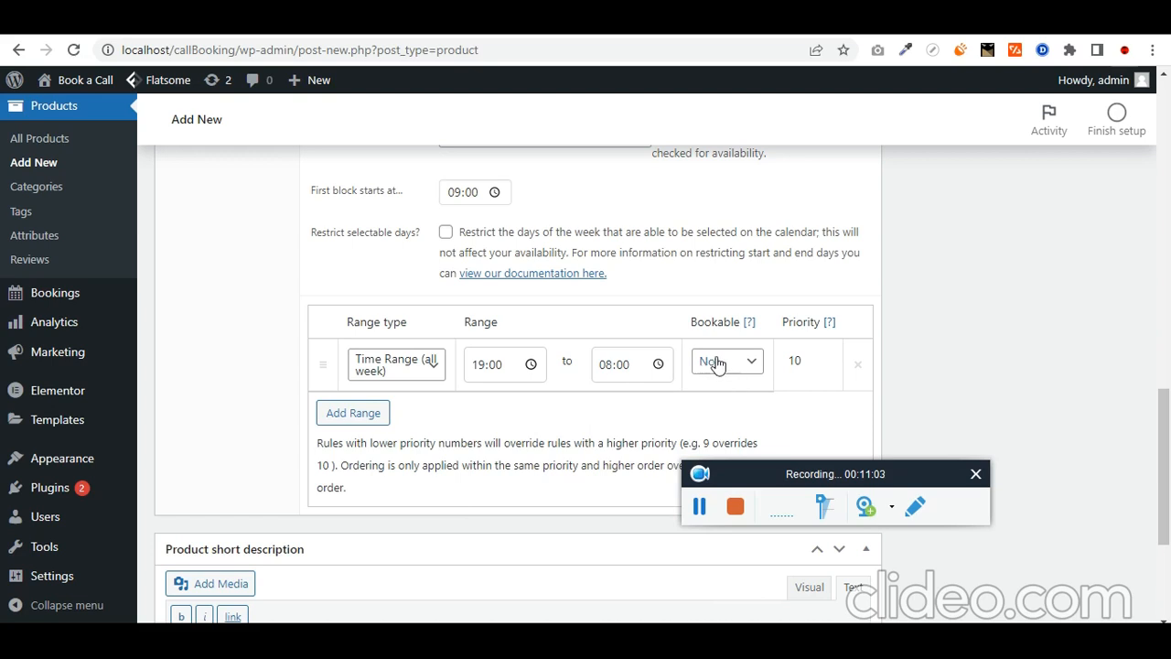
Step: Add unbookable availability rules for Saturday and Sunday
click(366, 418)
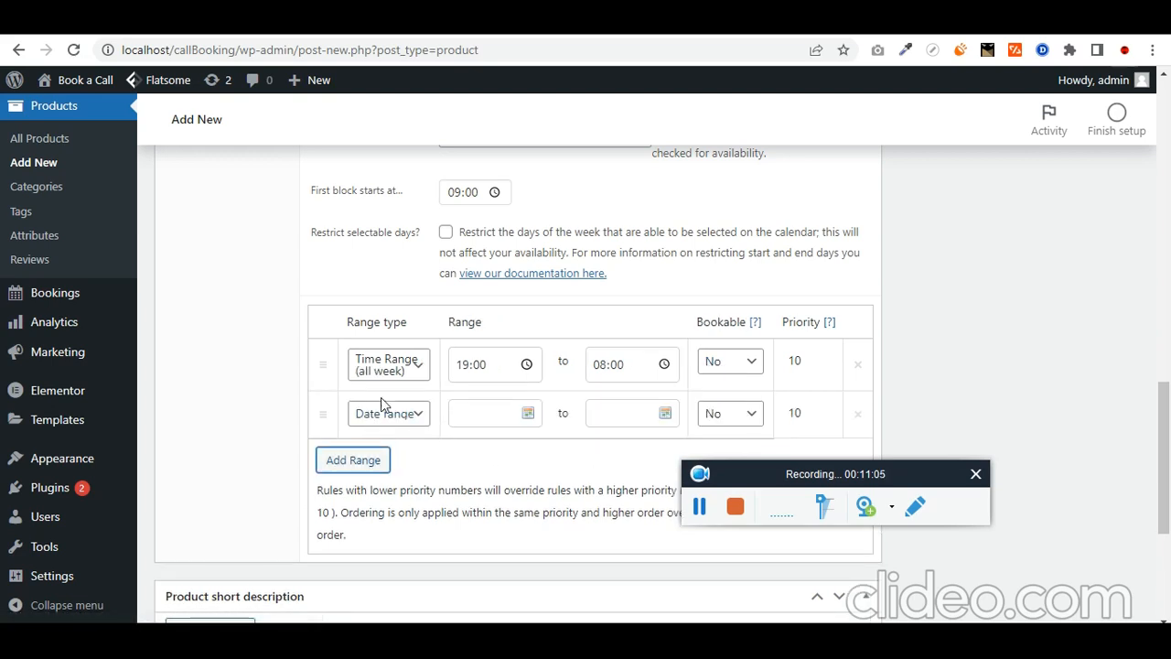
click(380, 416)
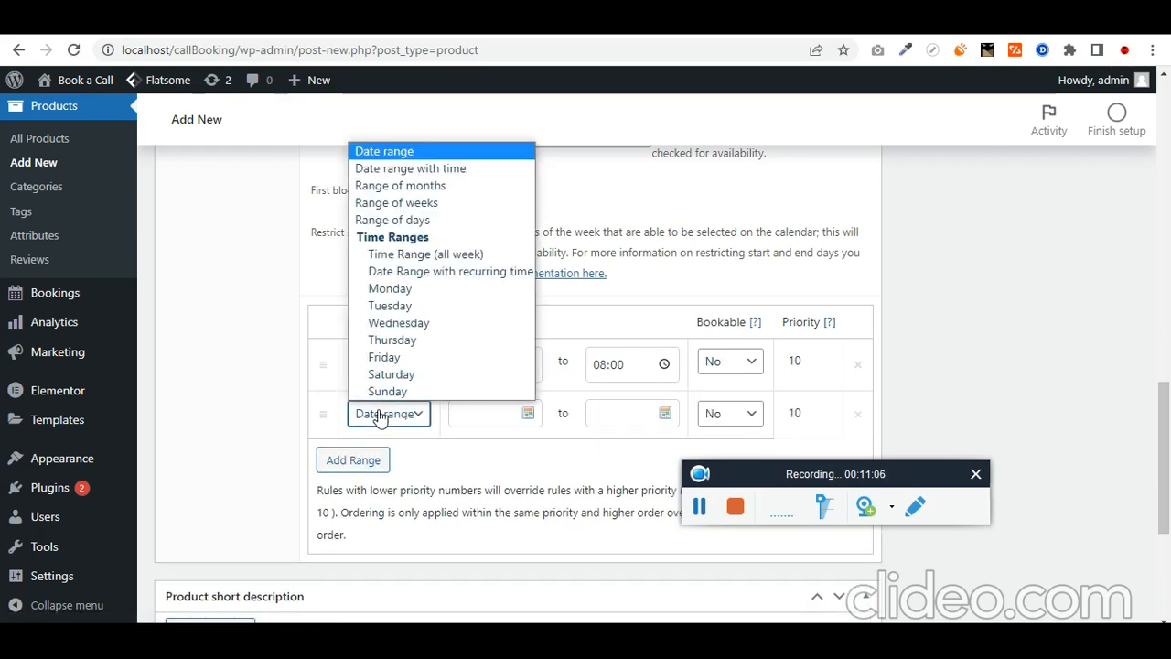
click(438, 375)
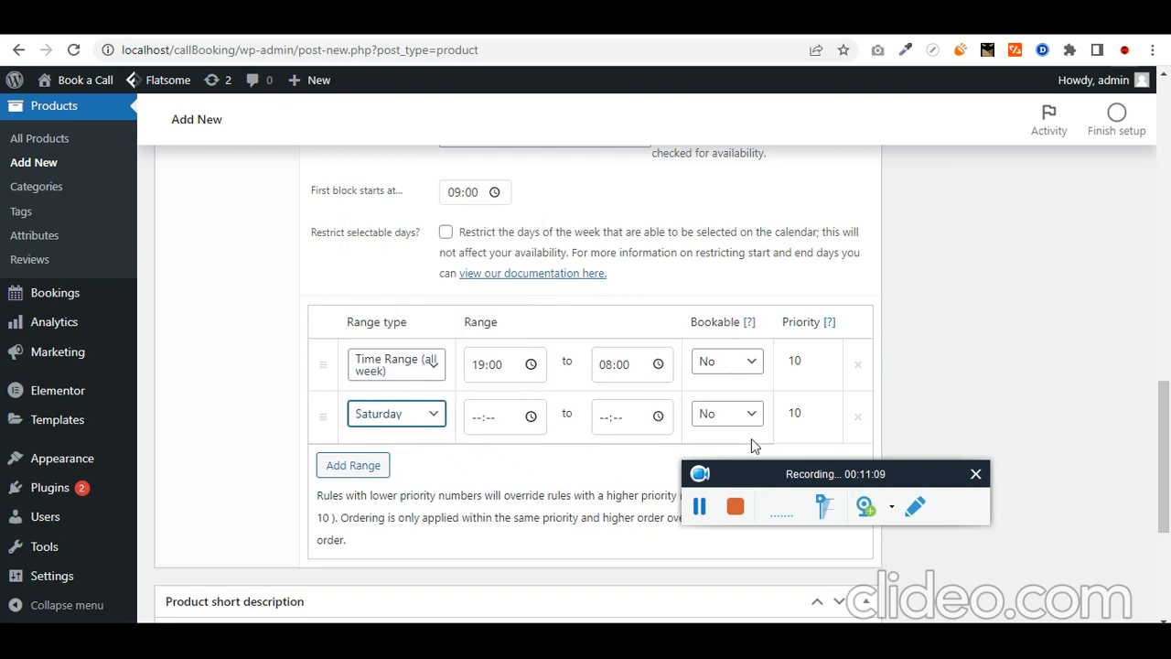
click(357, 465)
click(357, 466)
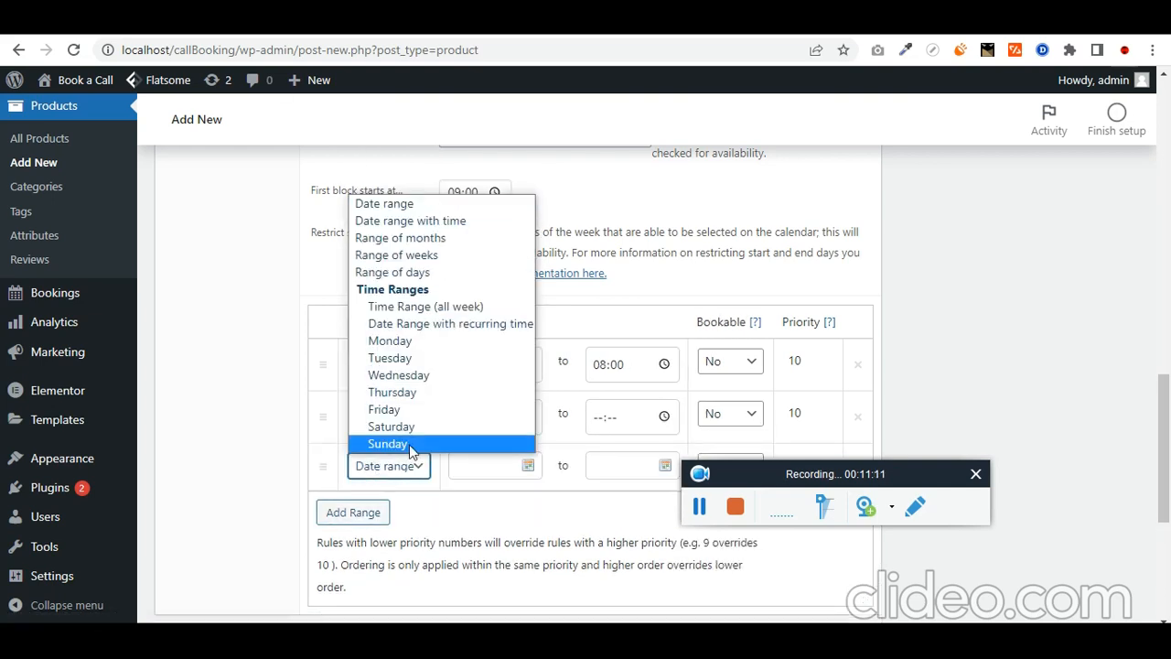
click(411, 447)
scroll(541, 512, down, 3)
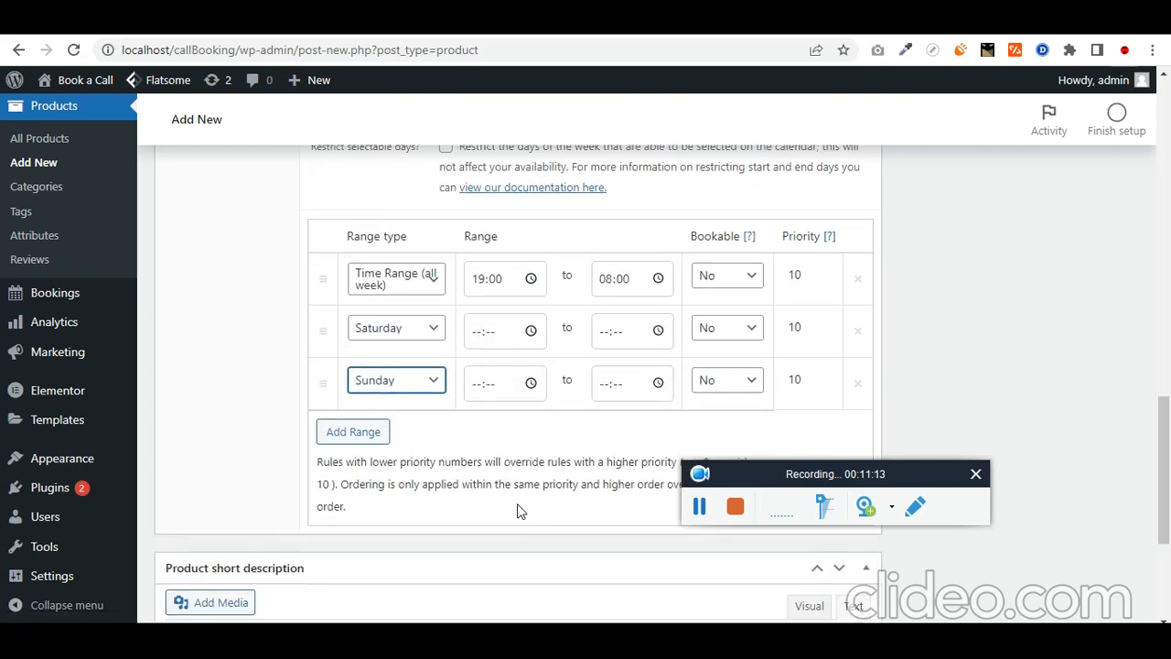
scroll(461, 528, up, 5)
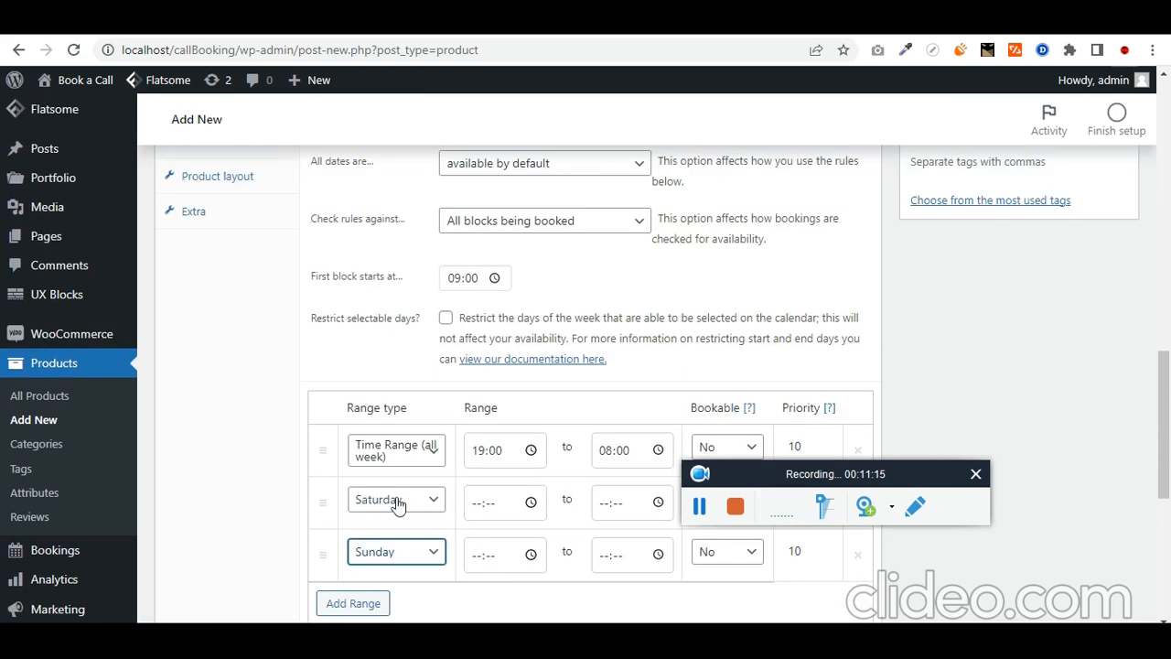
scroll(275, 451, down, 2)
scroll(291, 445, down, 2)
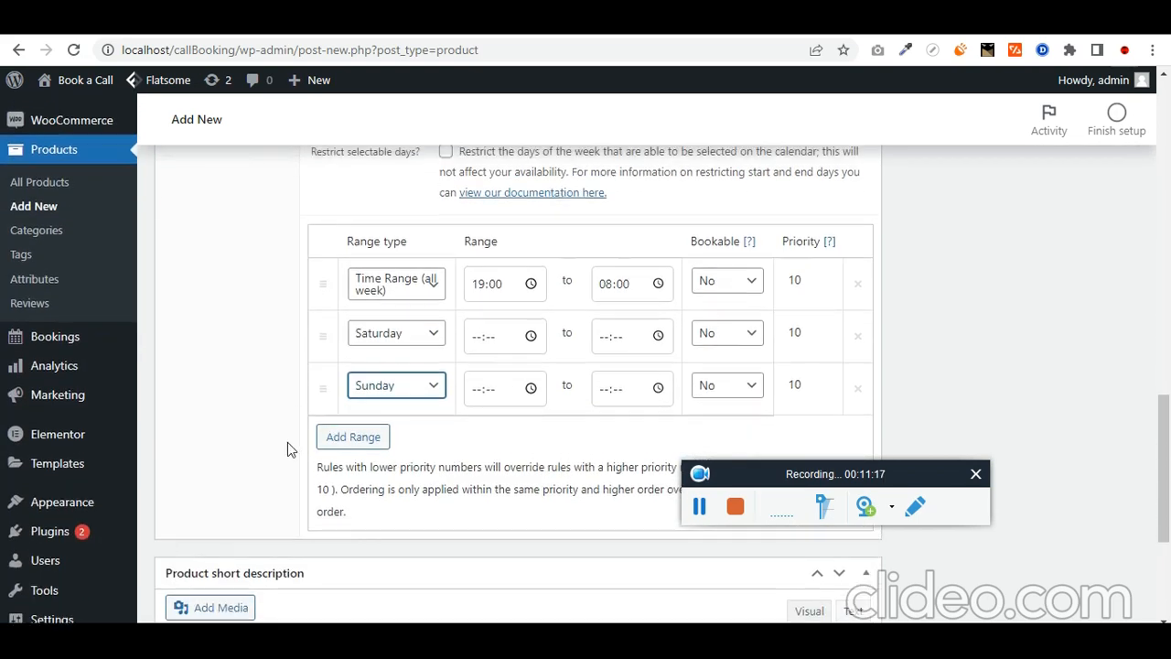
scroll(287, 445, up, 5)
scroll(287, 442, up, 2)
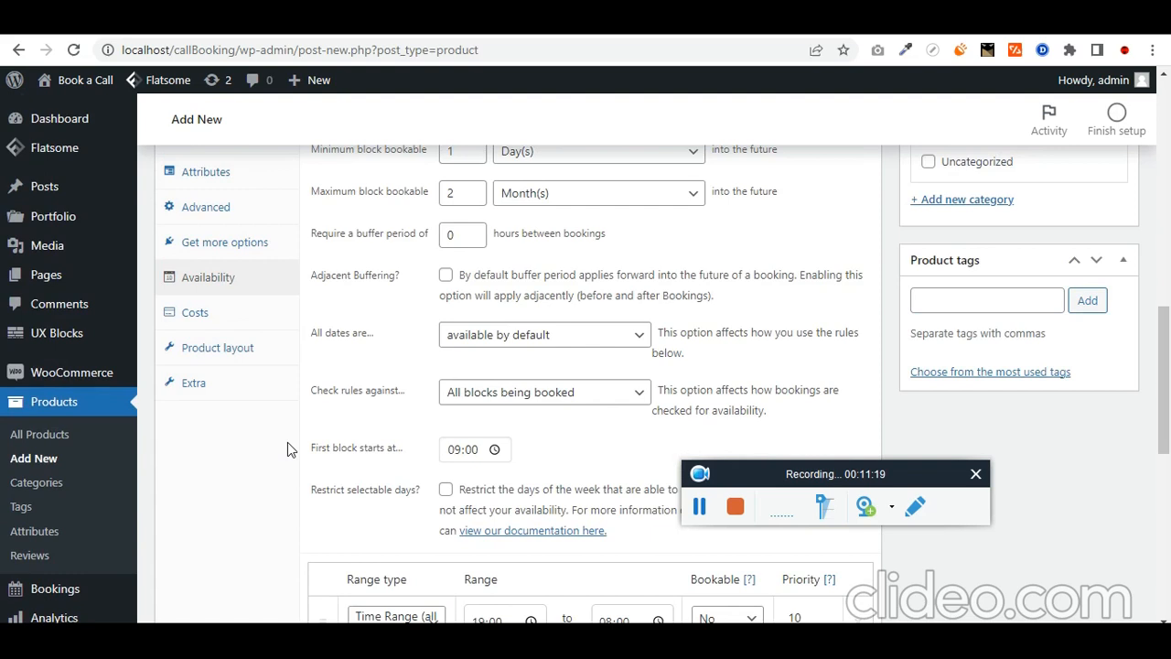
Step: Set the base cost to 6000, check the Product layout and Extra settings, and publish
click(229, 324)
scroll(275, 366, up, 2)
drag(462, 197, 418, 209)
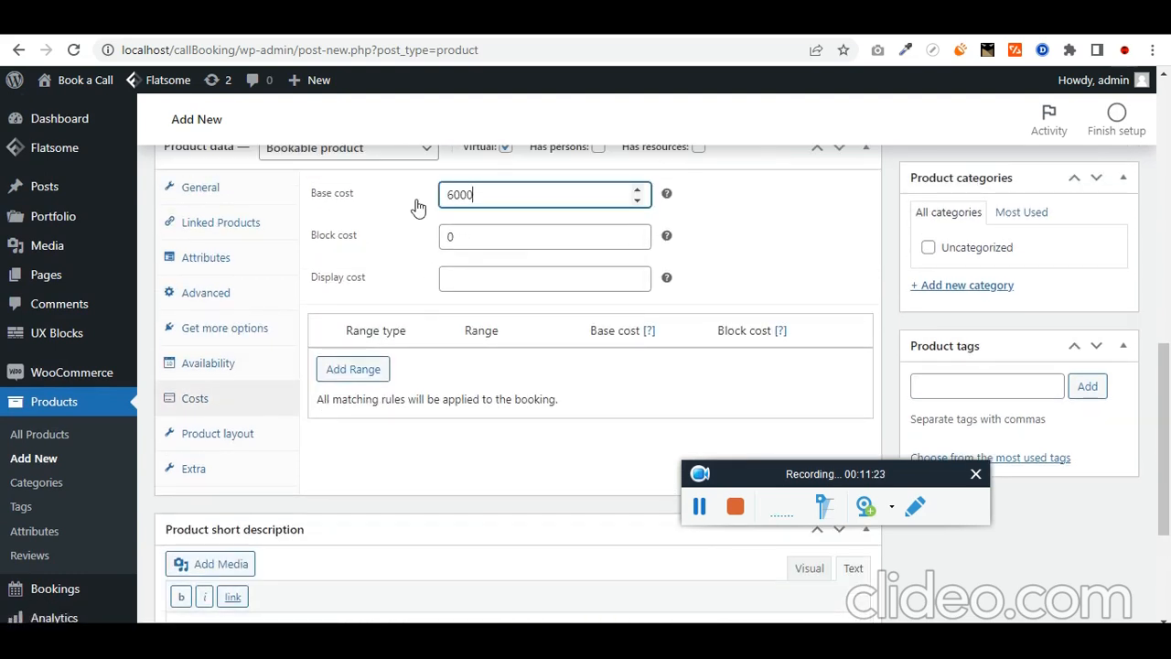
click(252, 439)
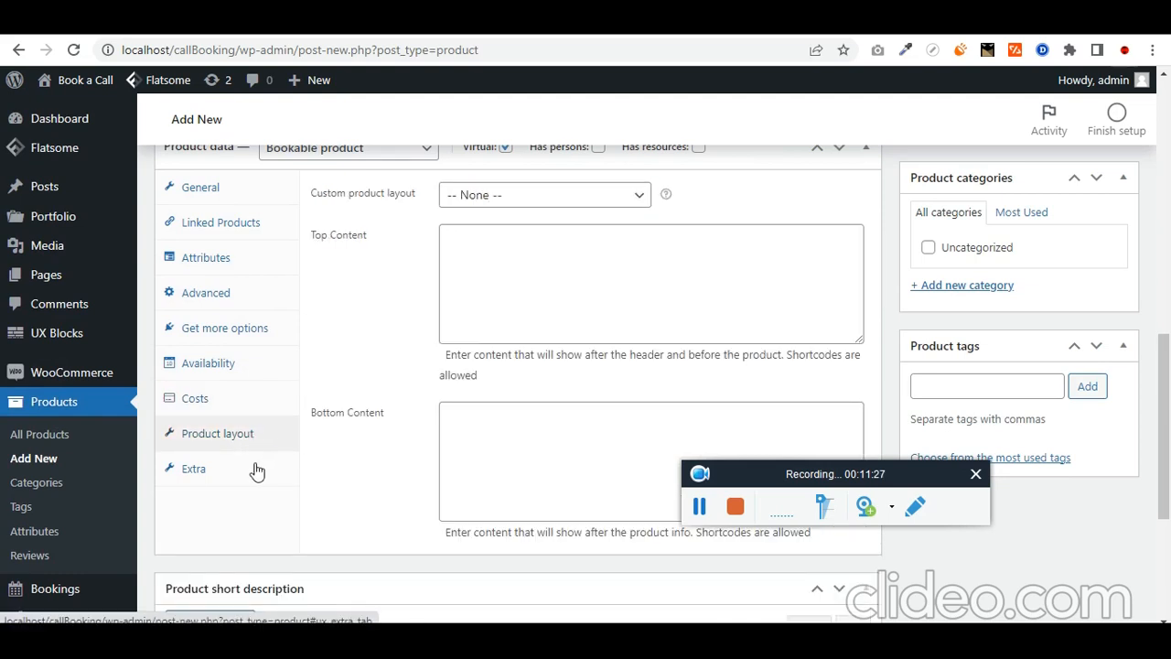
click(257, 471)
scroll(818, 324, up, 3)
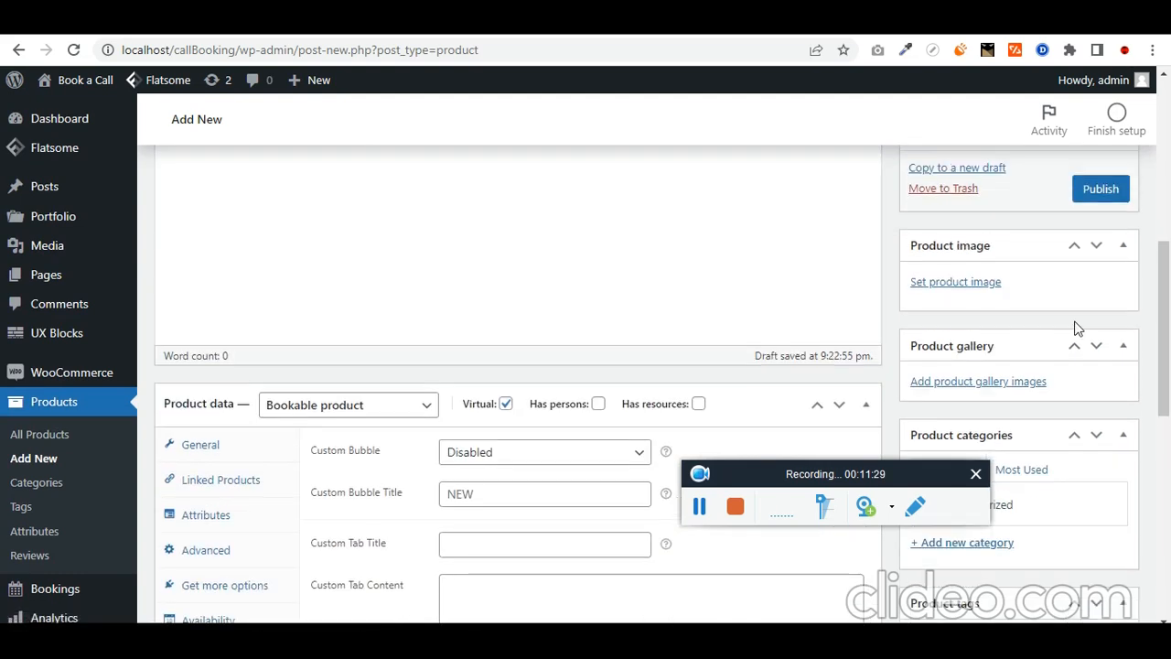
click(1100, 189)
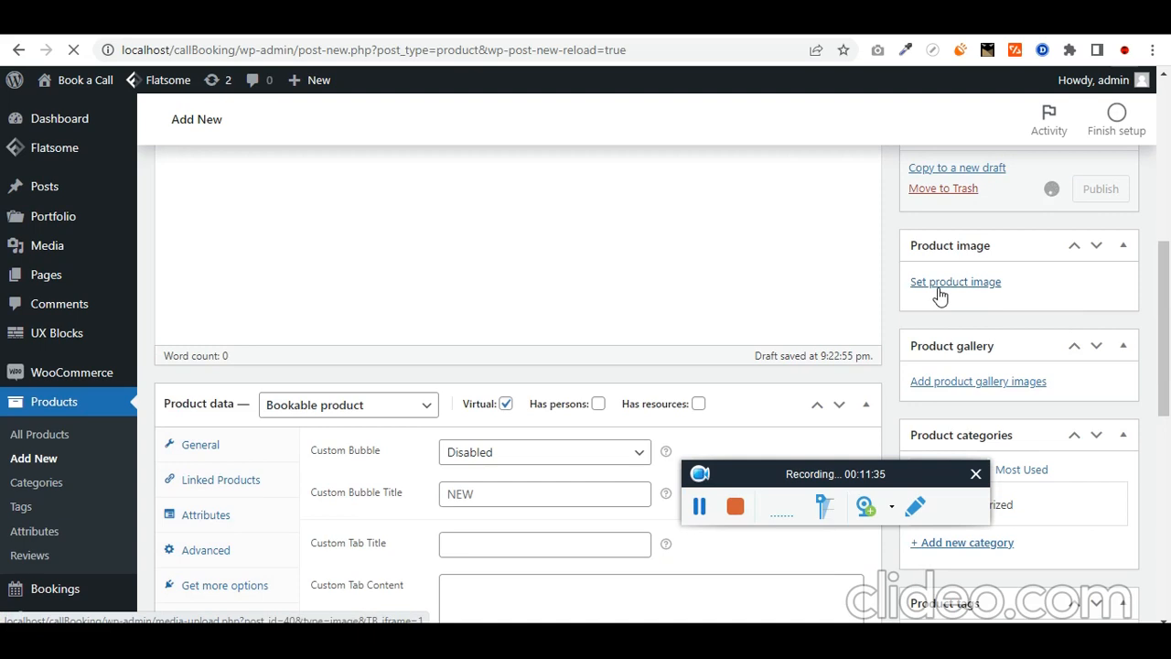
Step: Open the published product page and check its $6,000.00 price
click(701, 515)
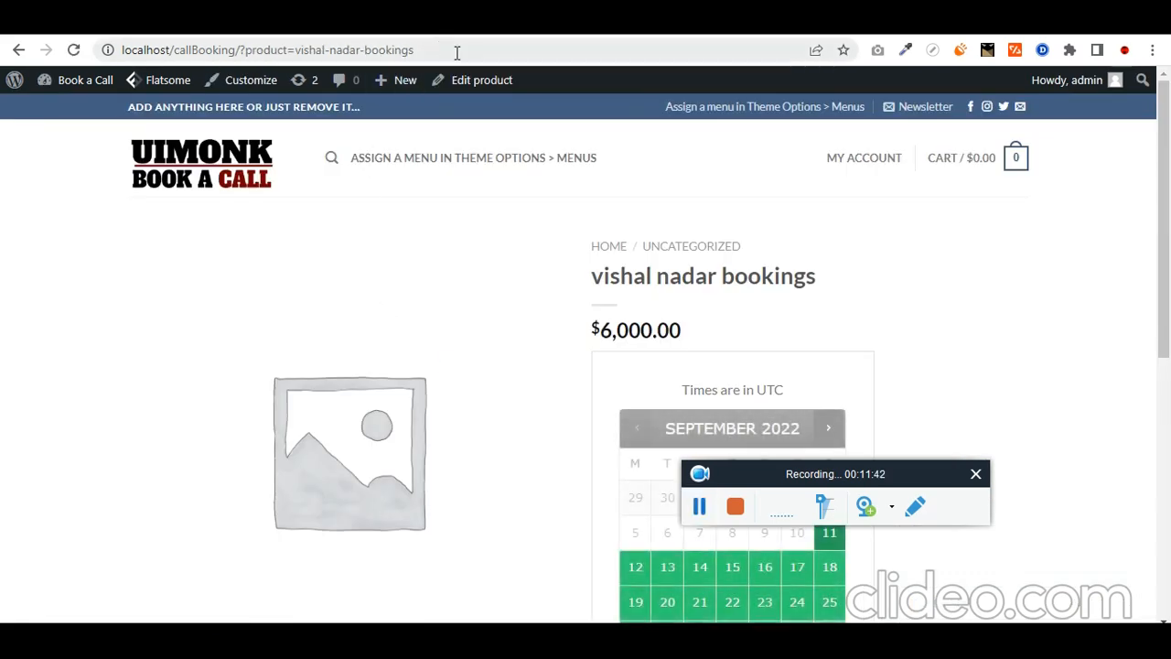
click(456, 52)
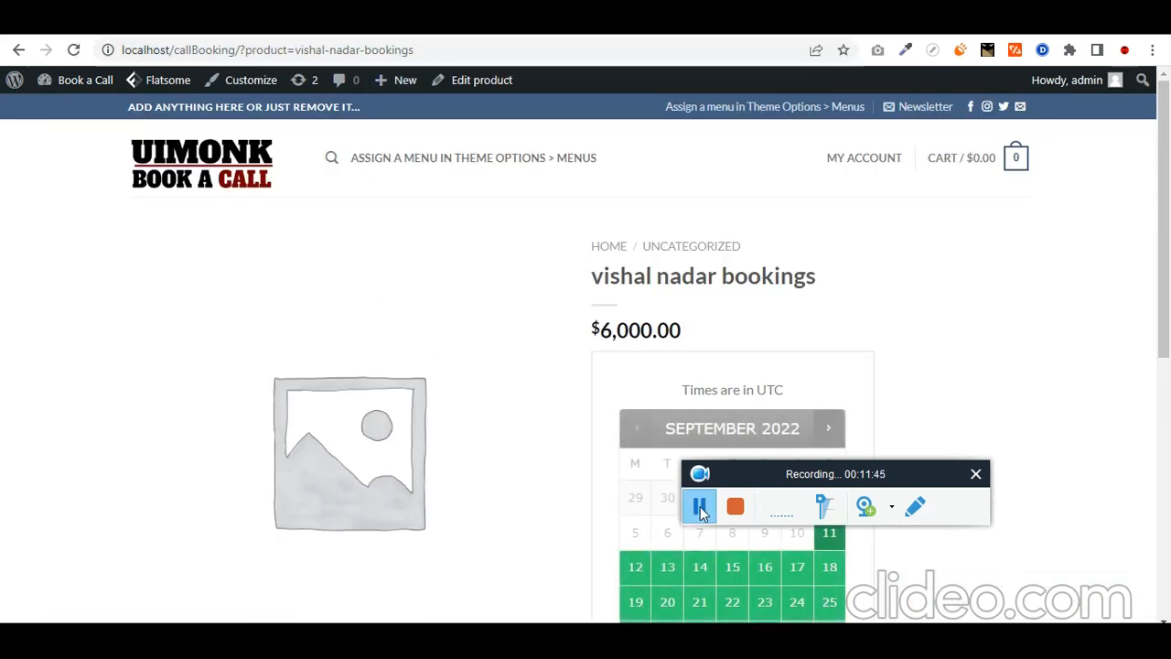
scroll(585, 513, down, 1)
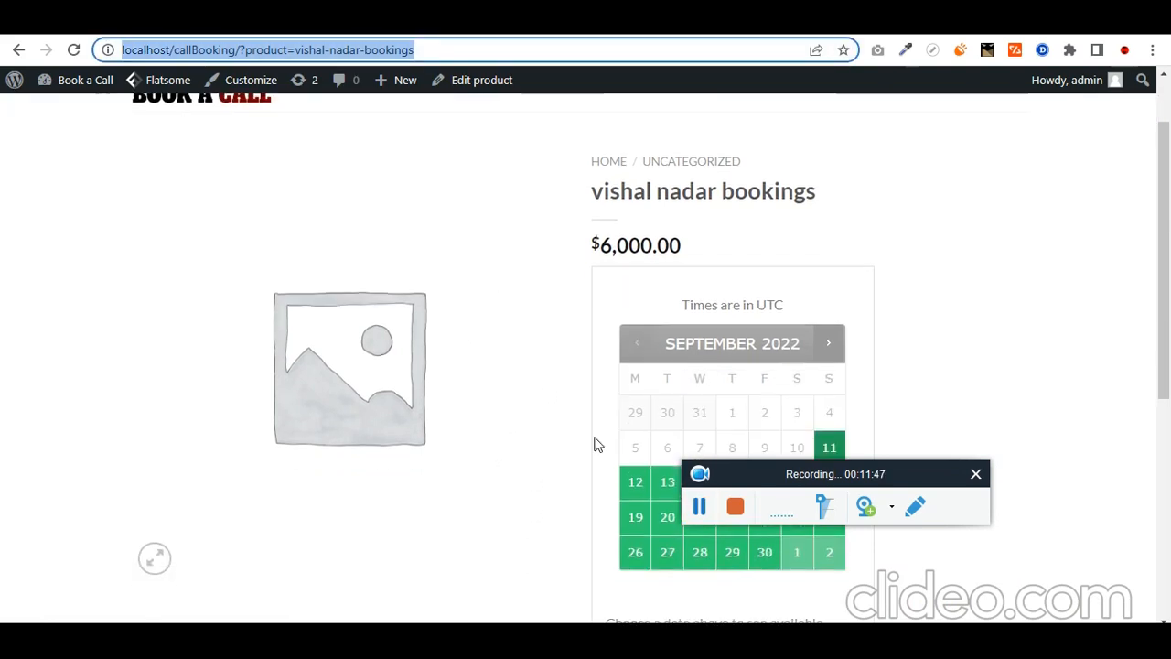
triple_click(680, 241)
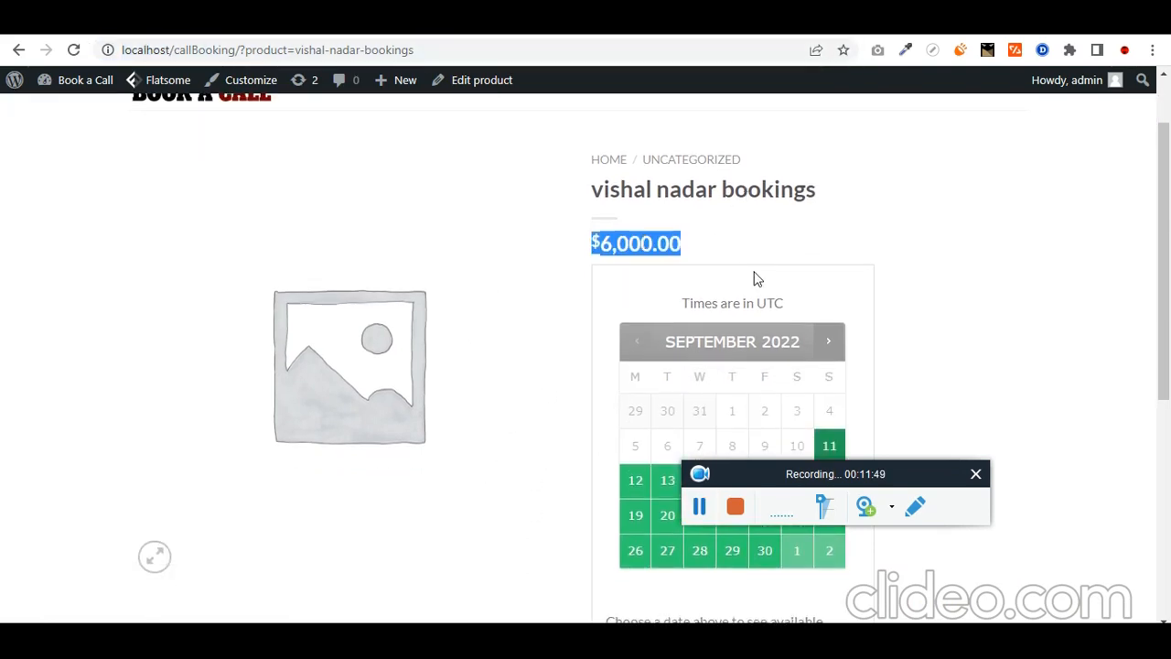
scroll(605, 209, down, 1)
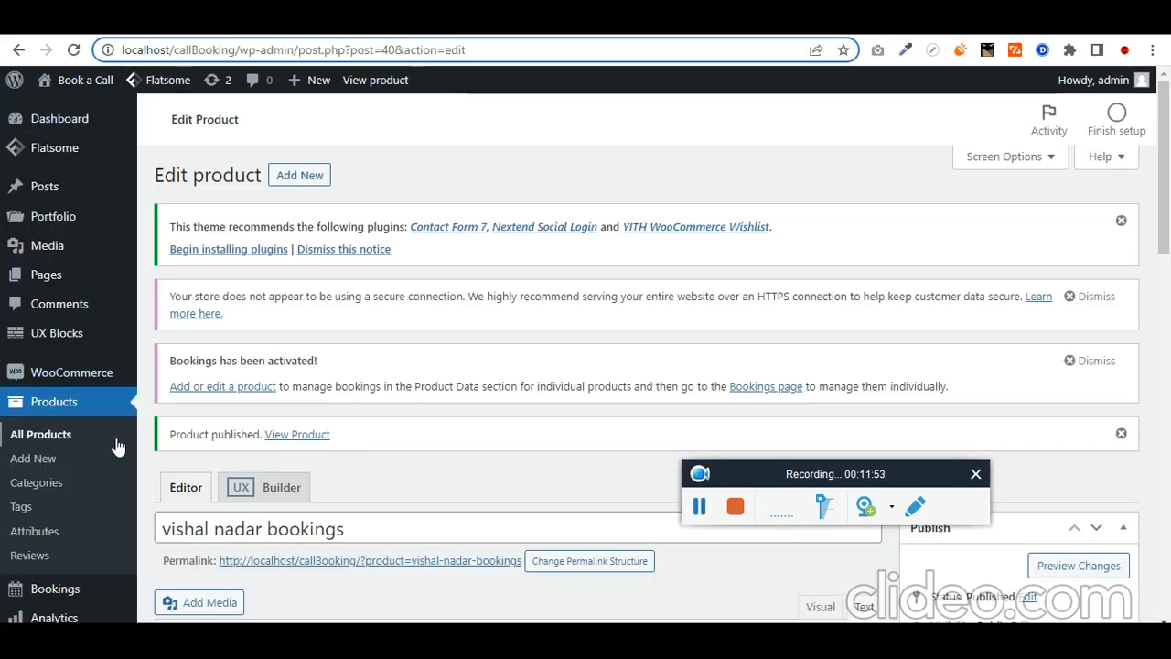
mouse_move(86, 375)
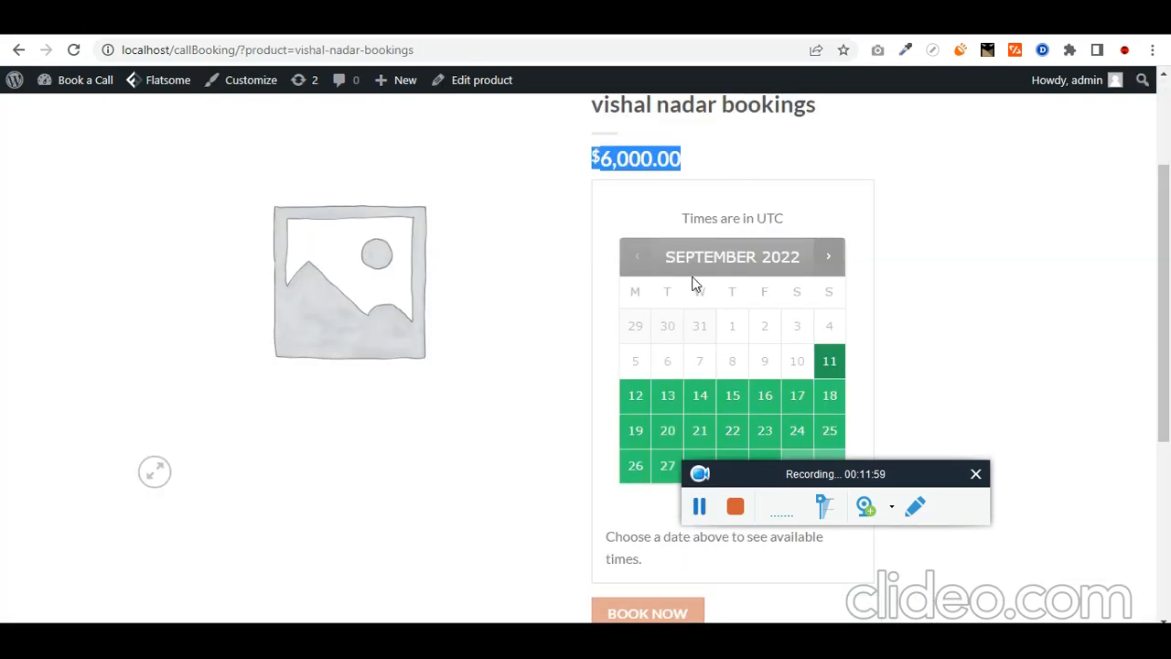
scroll(847, 307, down, 1)
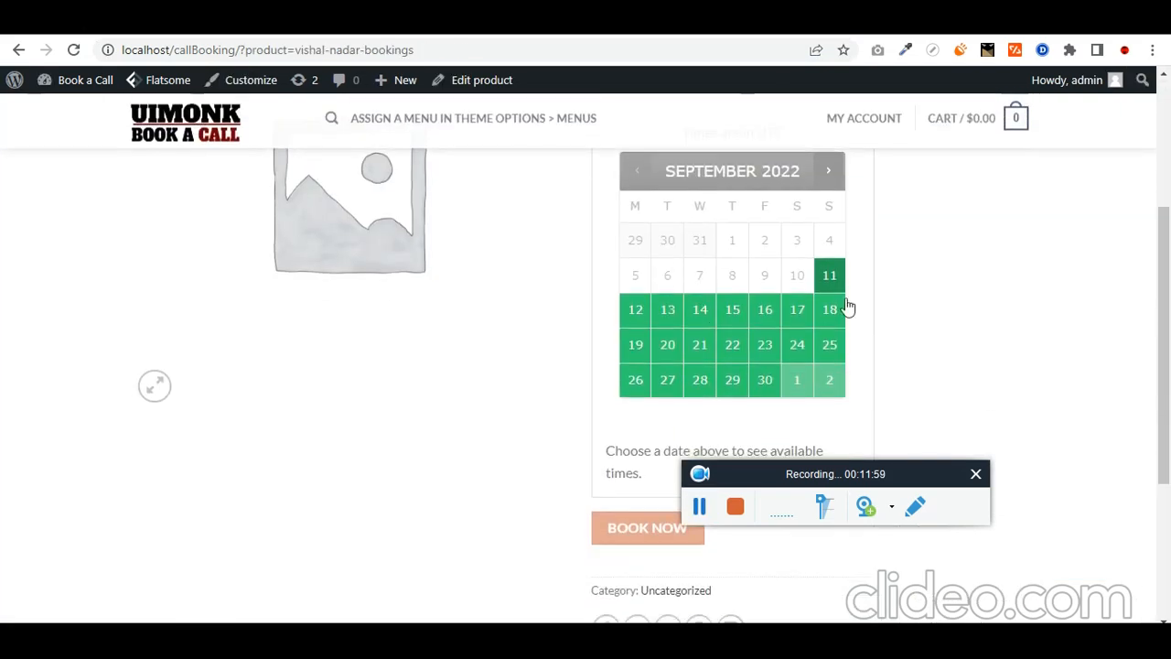
Step: Check 17 and 18 September in the calendar, which show no blocks available
click(803, 320)
scroll(646, 379, down, 2)
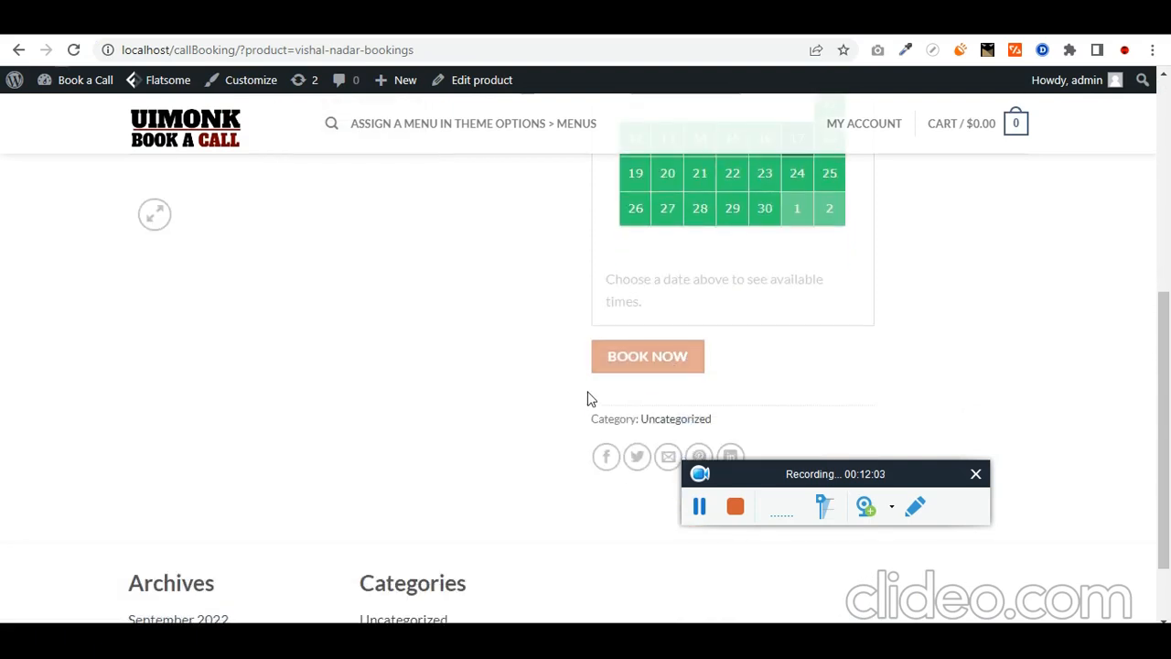
scroll(589, 399, up, 1)
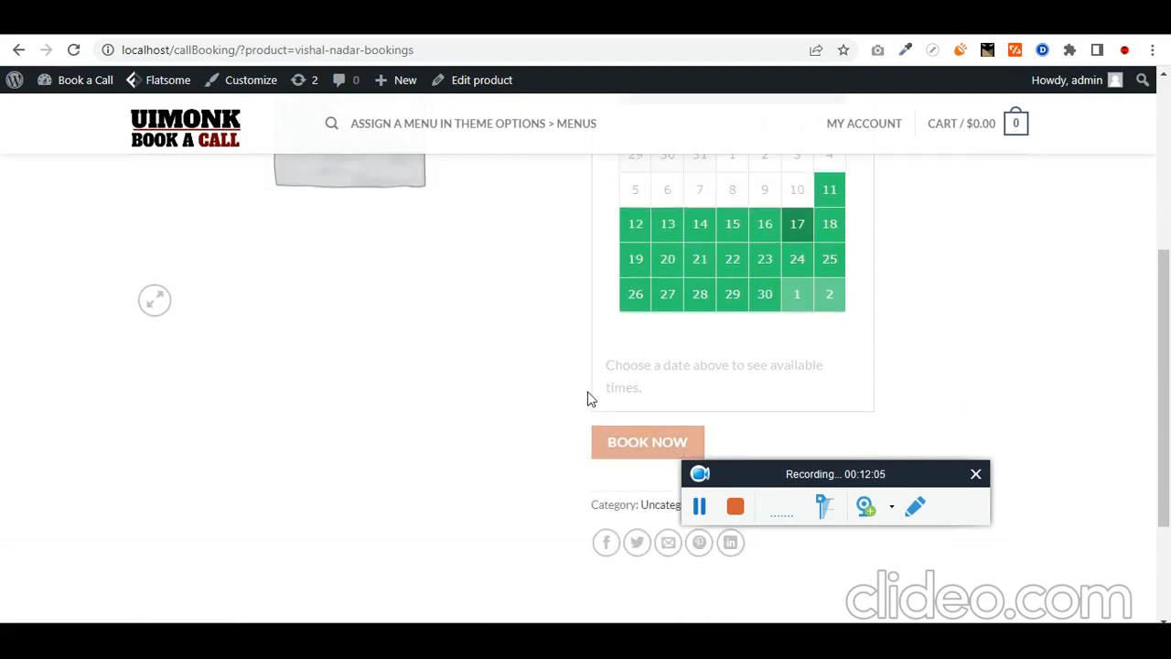
drag(736, 371, 653, 332)
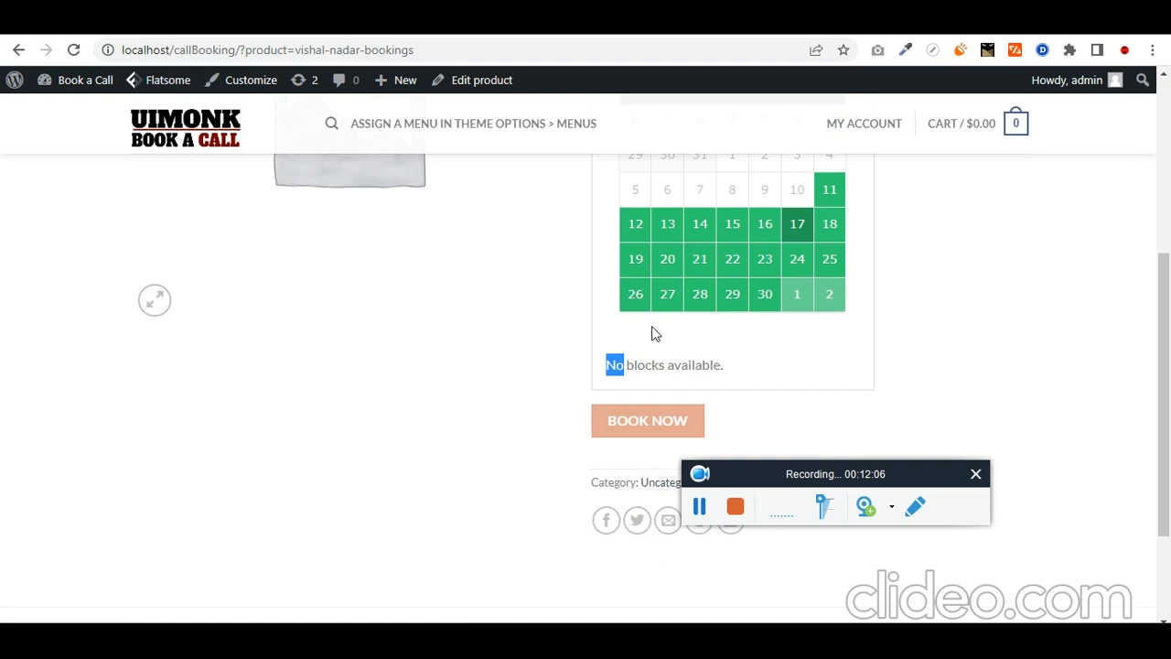
click(830, 229)
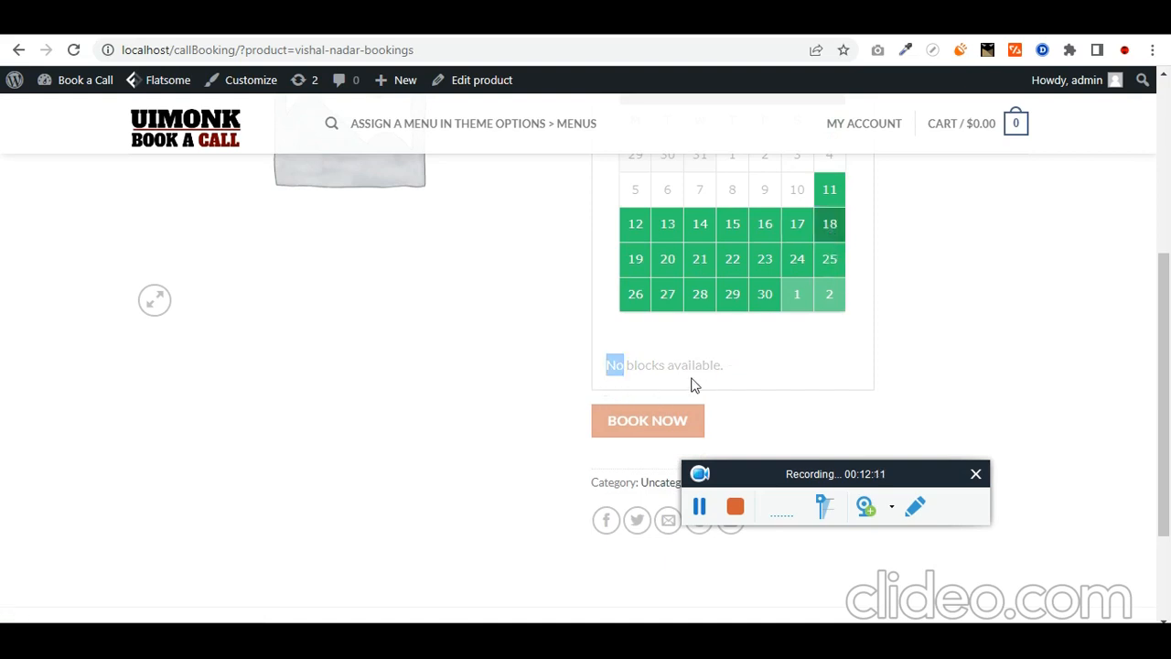
scroll(760, 284, up, 1)
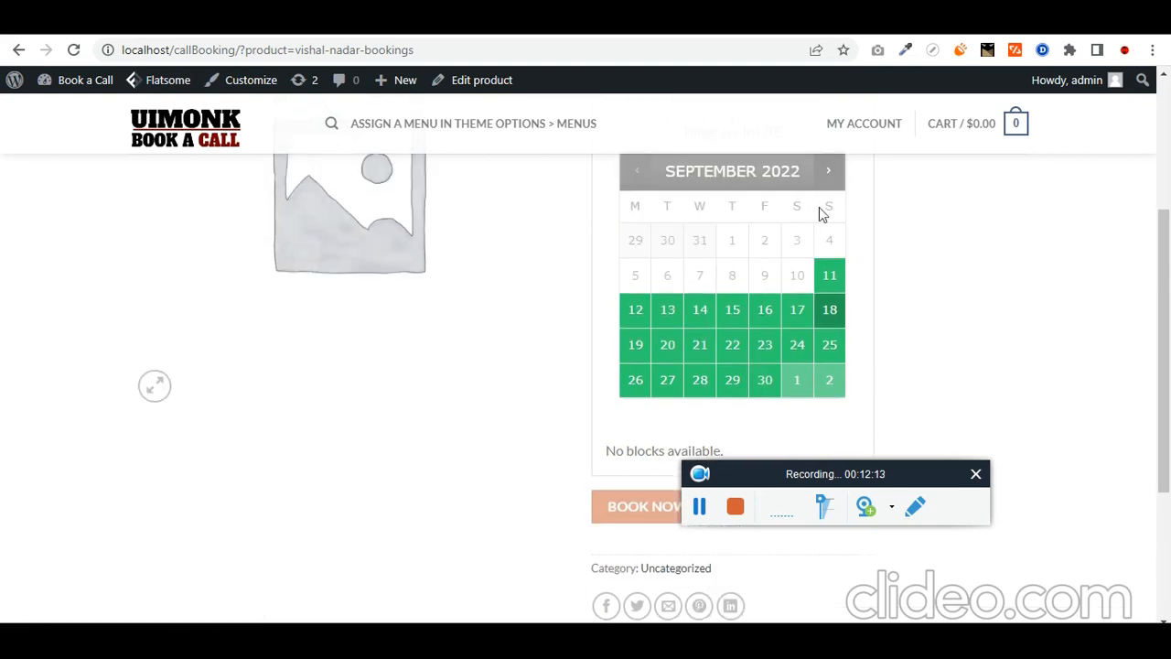
Step: Pick 16 September and choose the 5:00 pm time slot
click(765, 321)
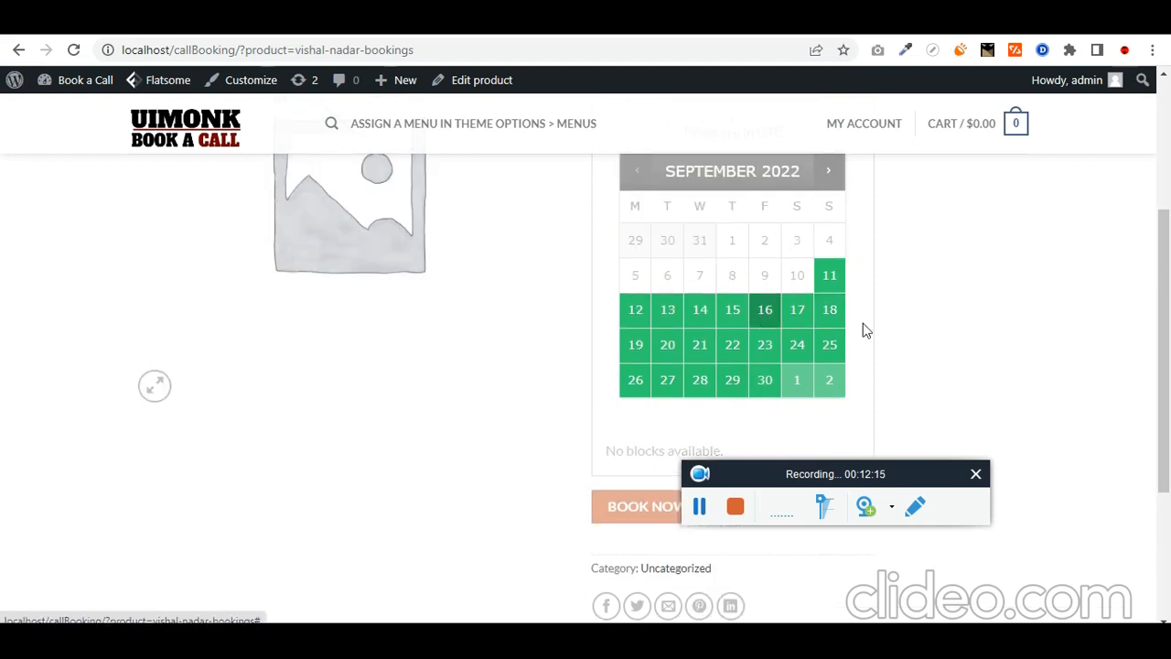
scroll(918, 329, down, 1)
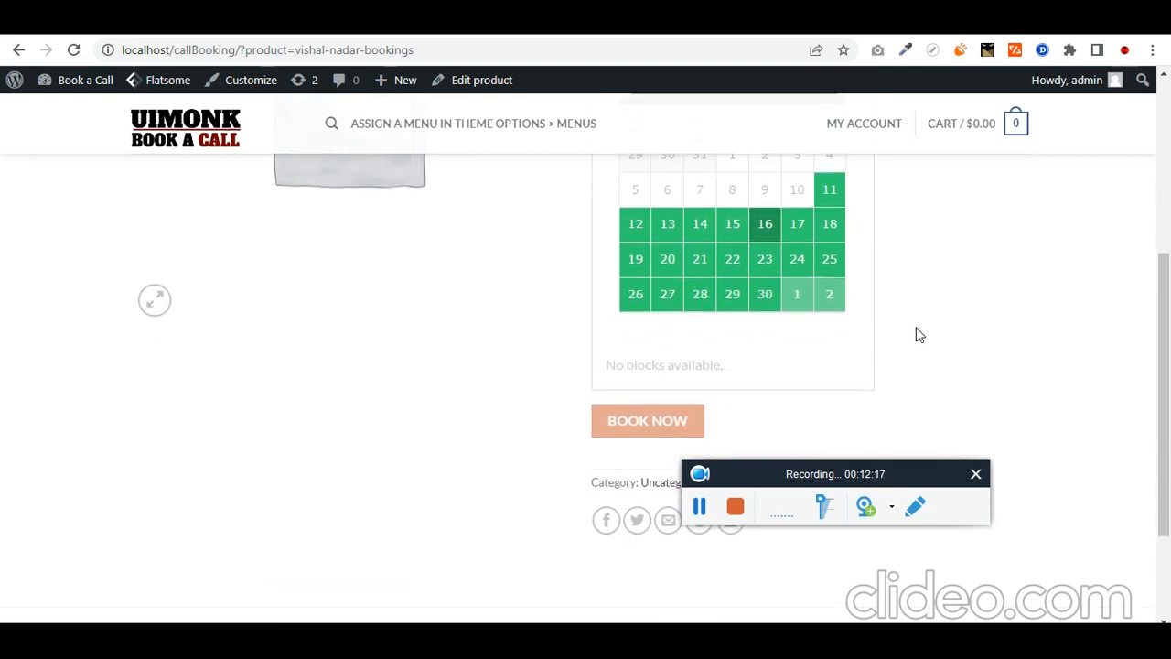
scroll(904, 348, down, 1)
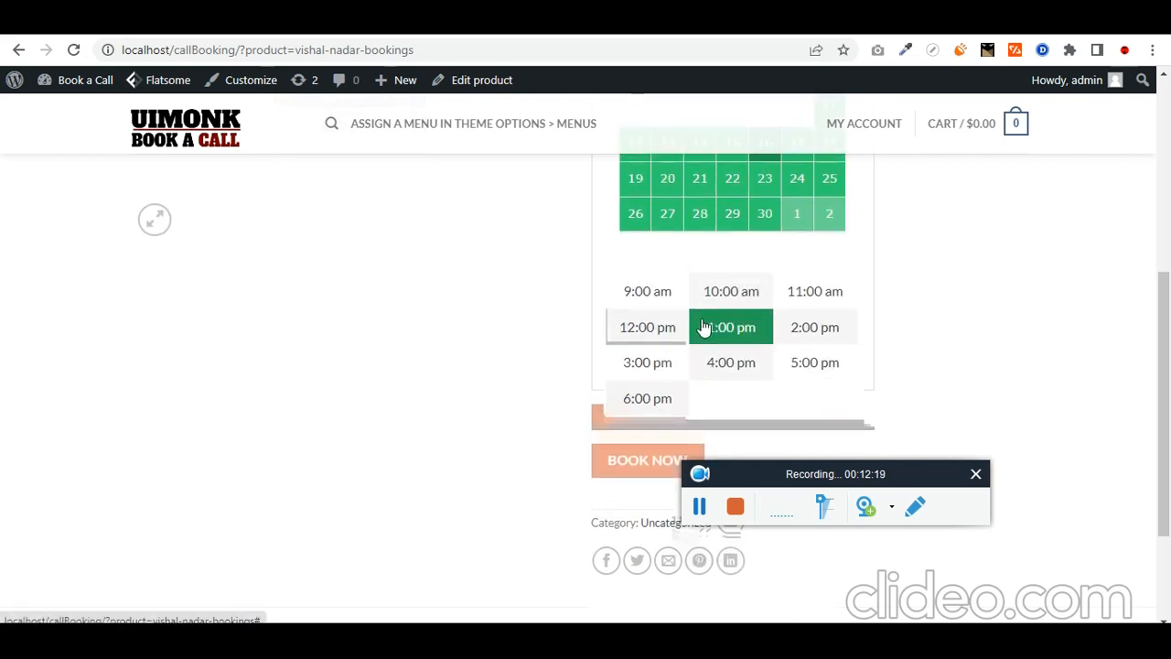
scroll(700, 333, up, 1)
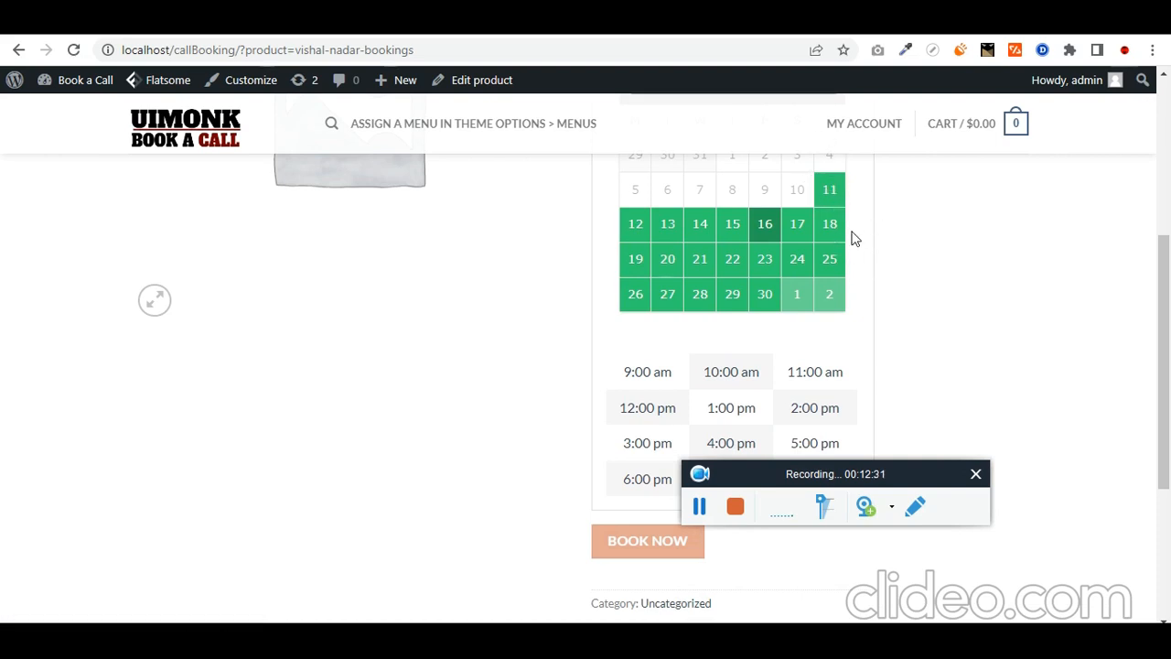
scroll(824, 375, down, 1)
click(817, 377)
scroll(552, 483, up, 3)
scroll(552, 483, up, 2)
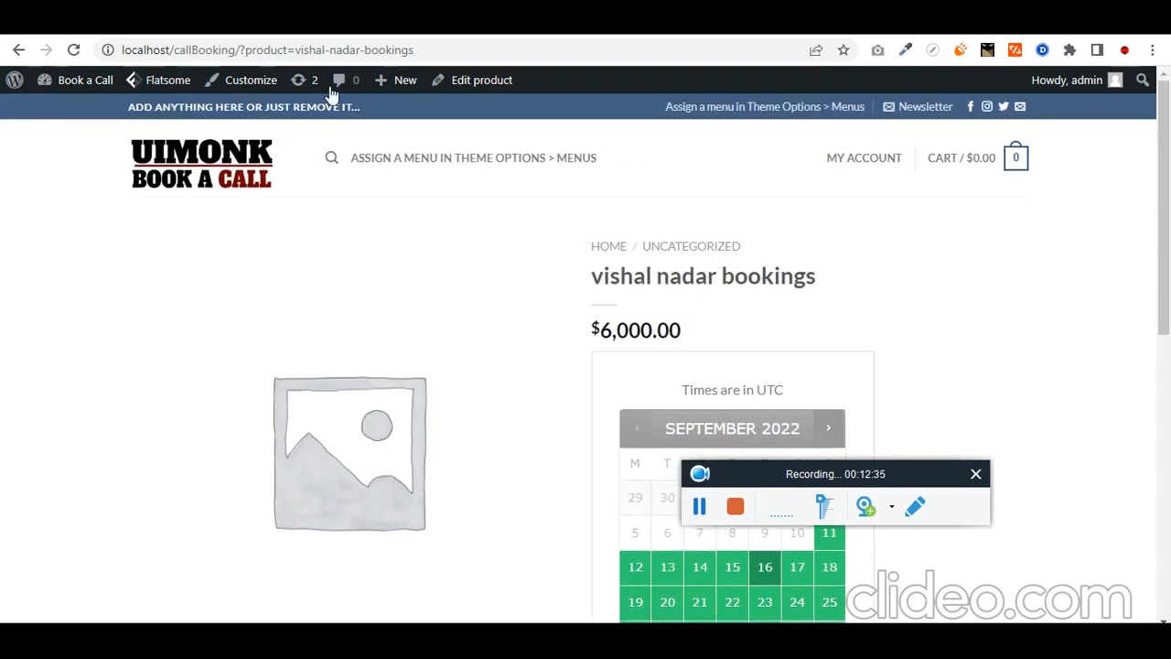
click(492, 51)
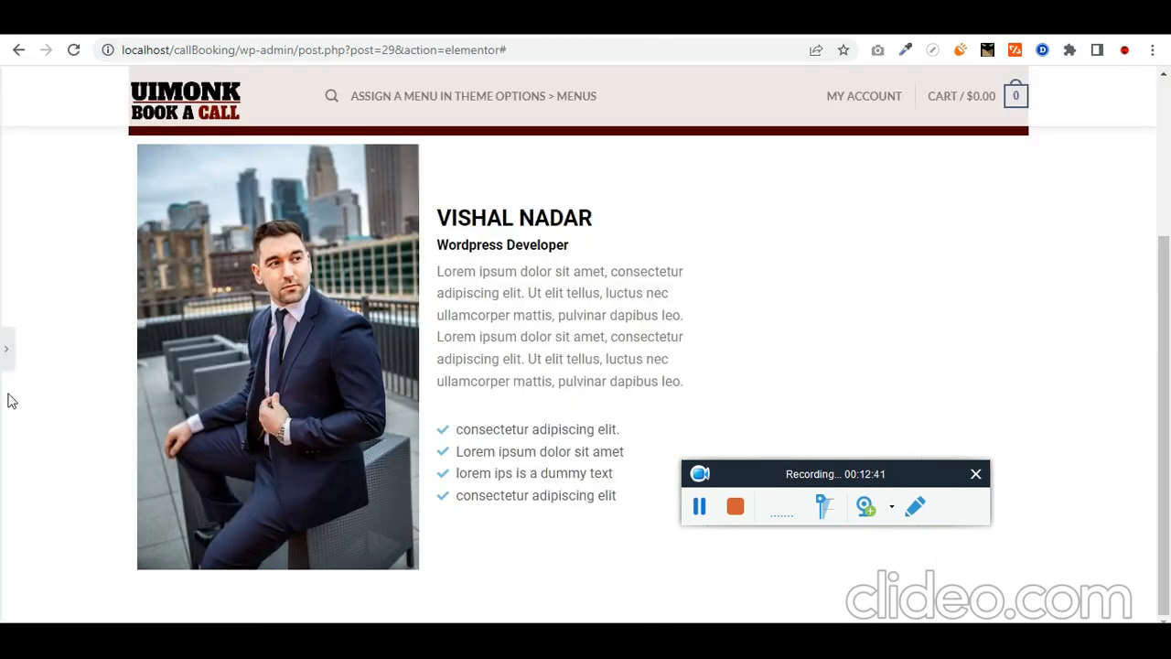
Step: Search widgets for 'prod' and place a Products widget in the empty right column
click(7, 355)
click(222, 84)
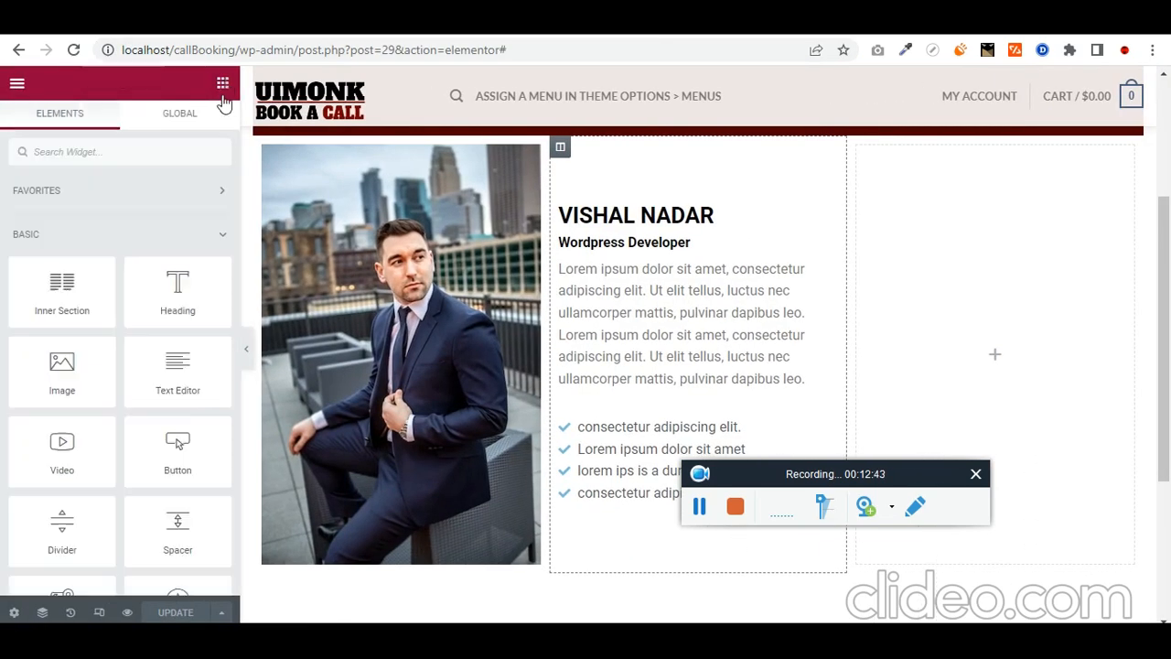
text(p)
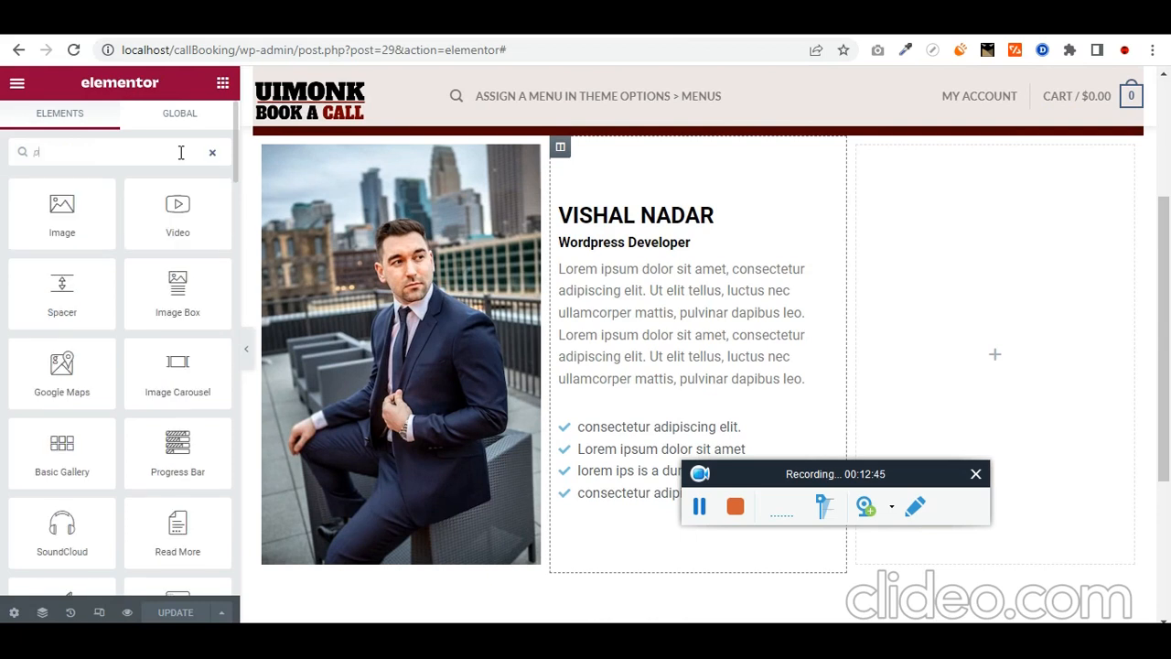
text(dd)
key(BackSpace)
key(BackSpace)
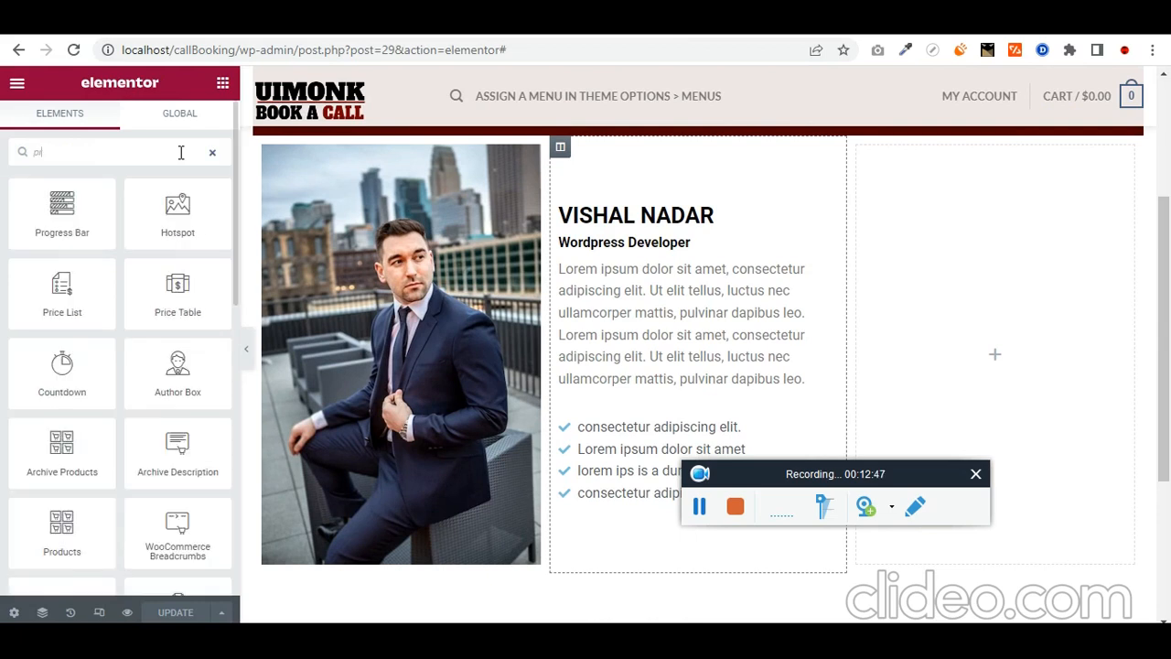
text(rod)
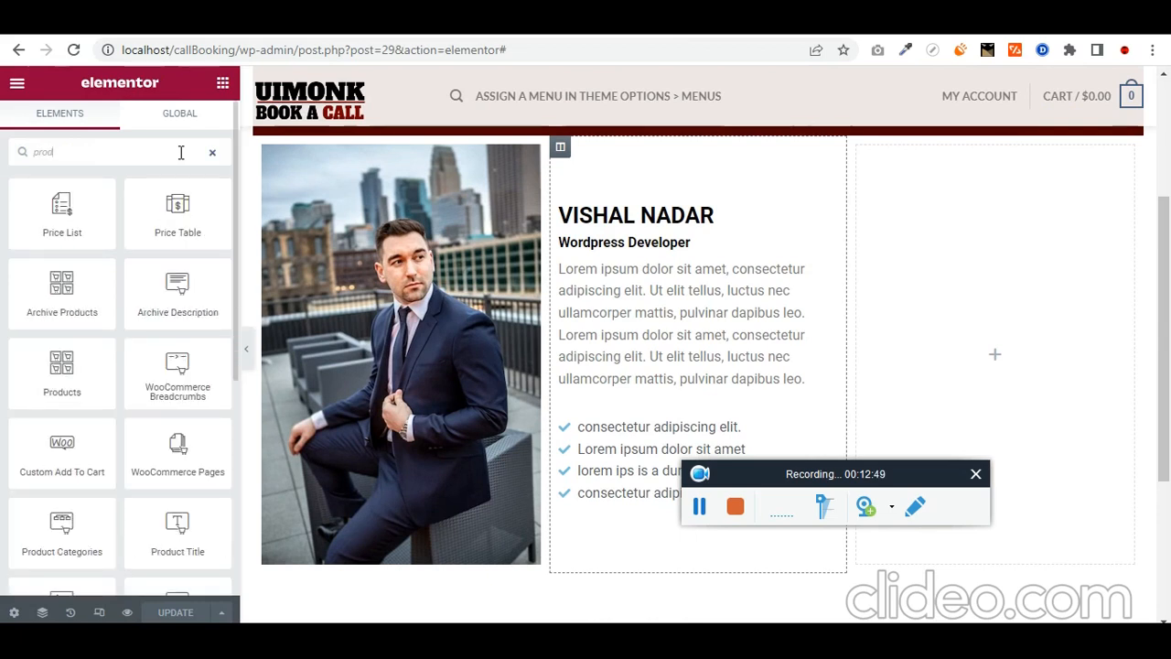
drag(108, 394, 1051, 328)
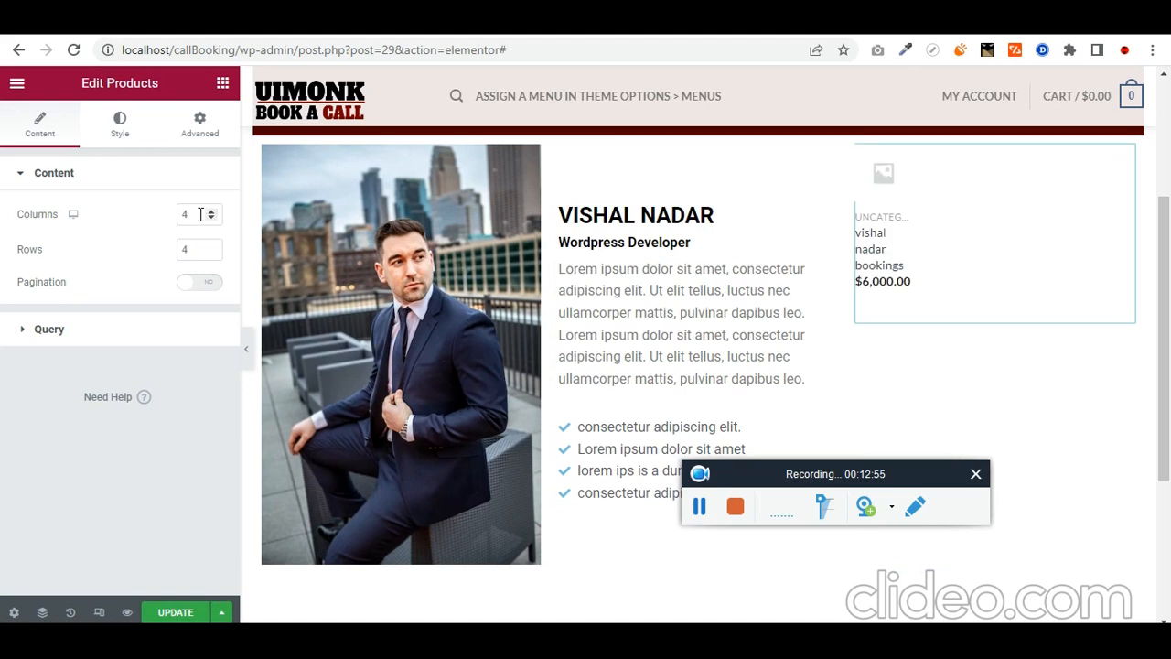
Step: Set the widget's query source to Manual Selection and include the bookings product
click(28, 341)
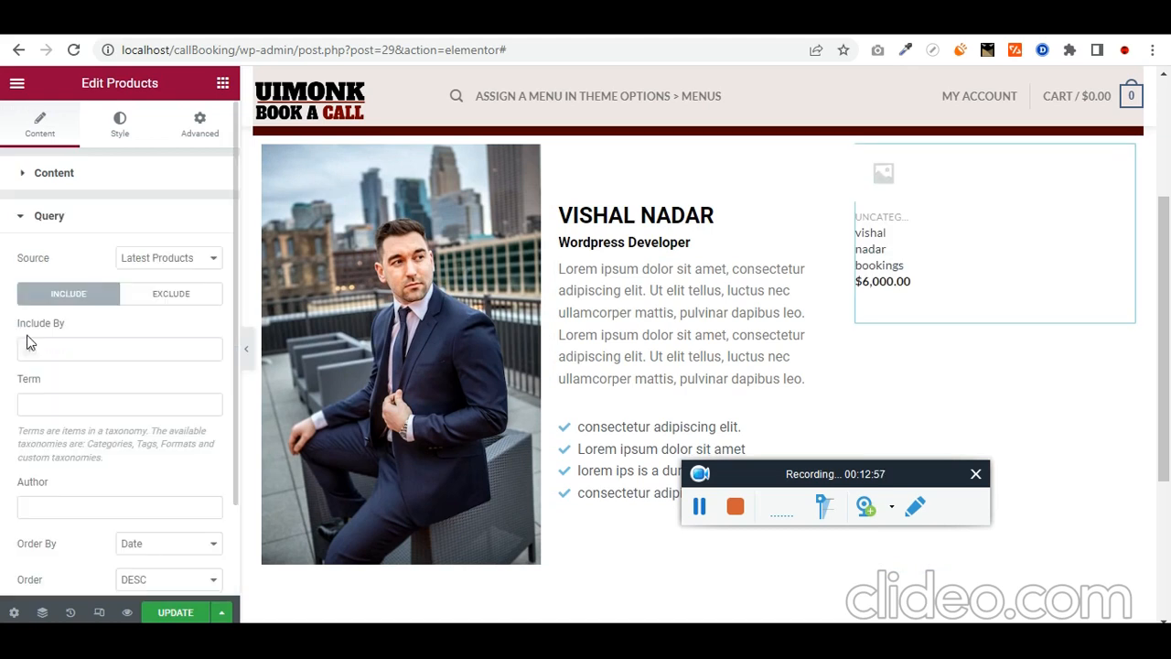
click(167, 260)
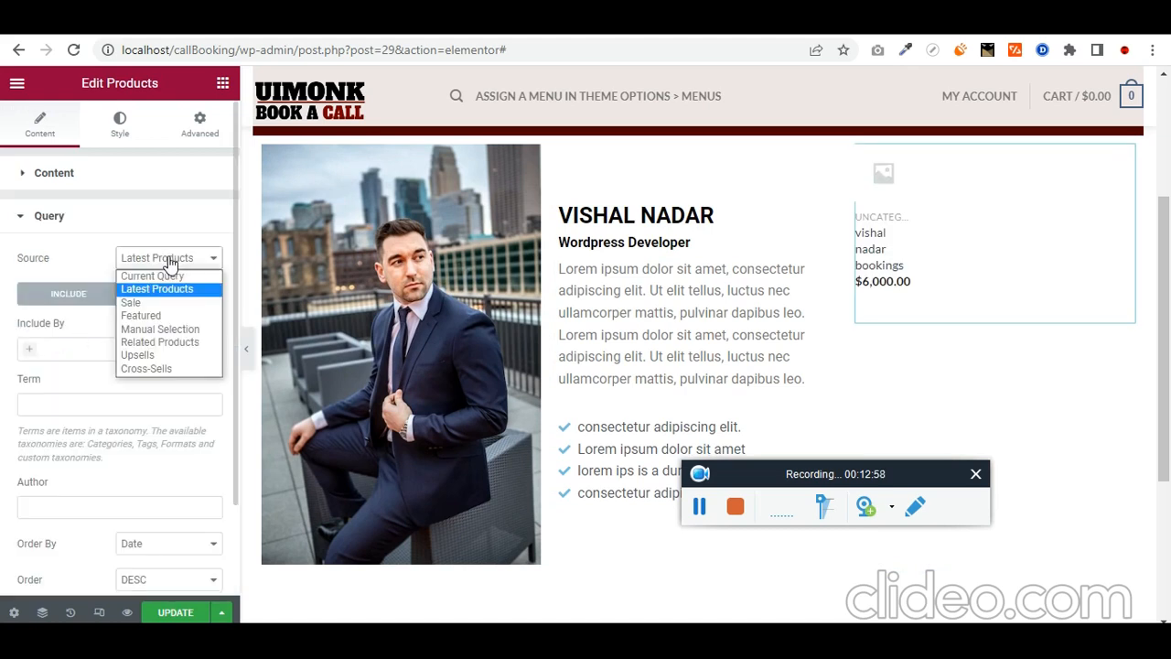
click(181, 326)
scroll(3, 373, down, 1)
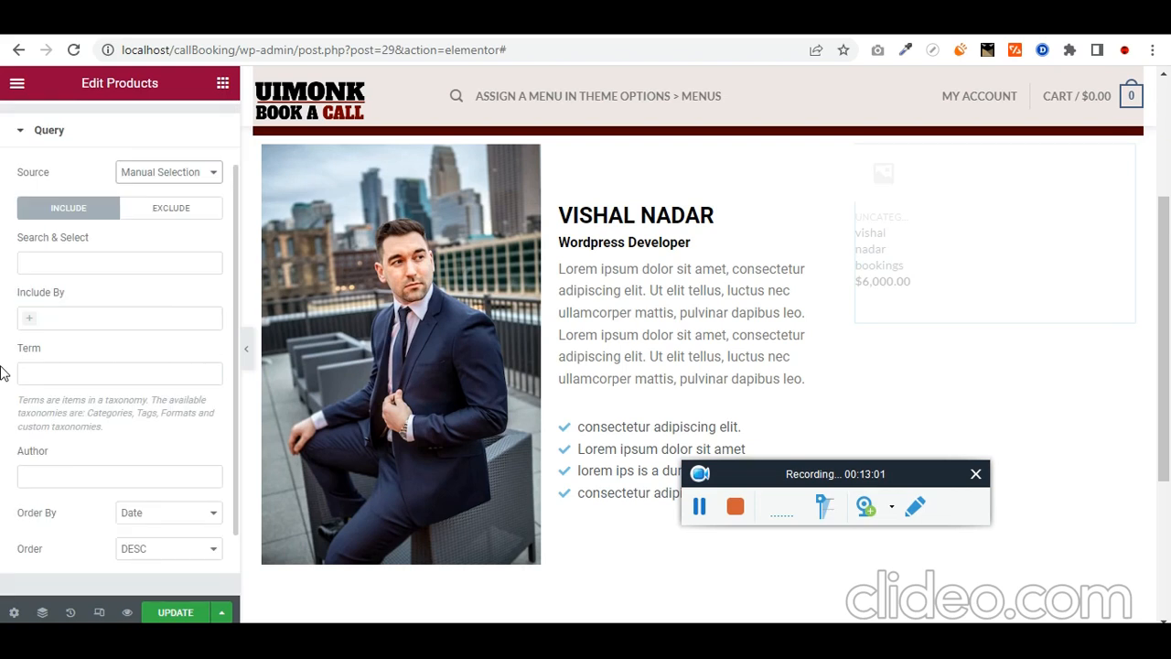
click(102, 317)
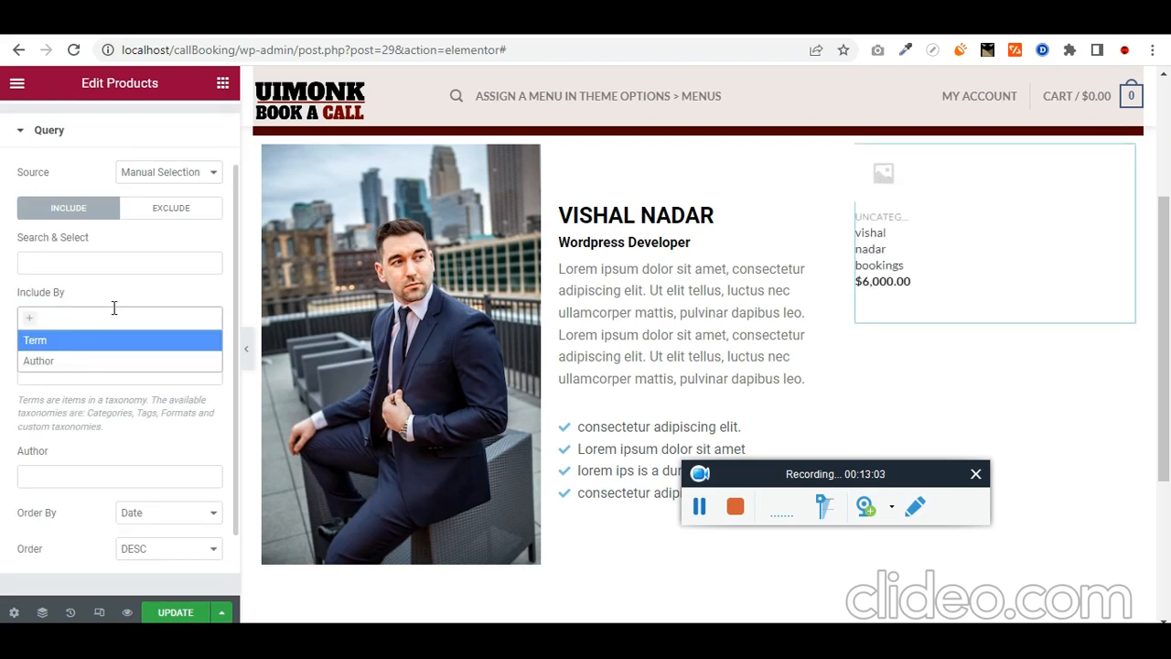
click(129, 261)
text(vishal)
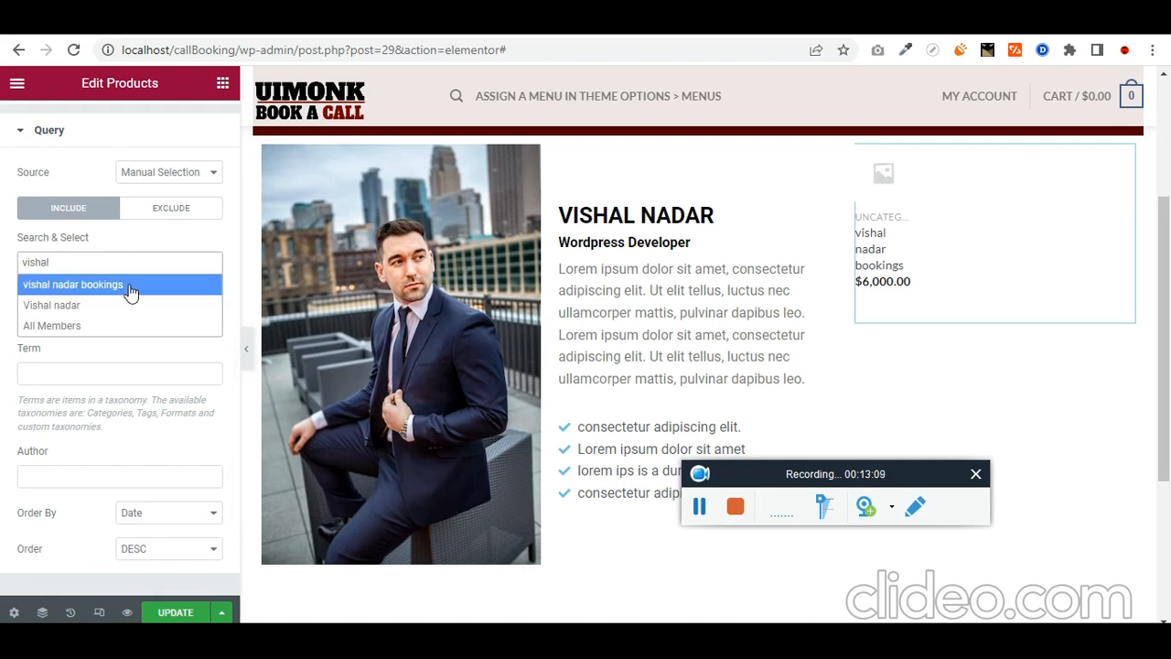
click(131, 290)
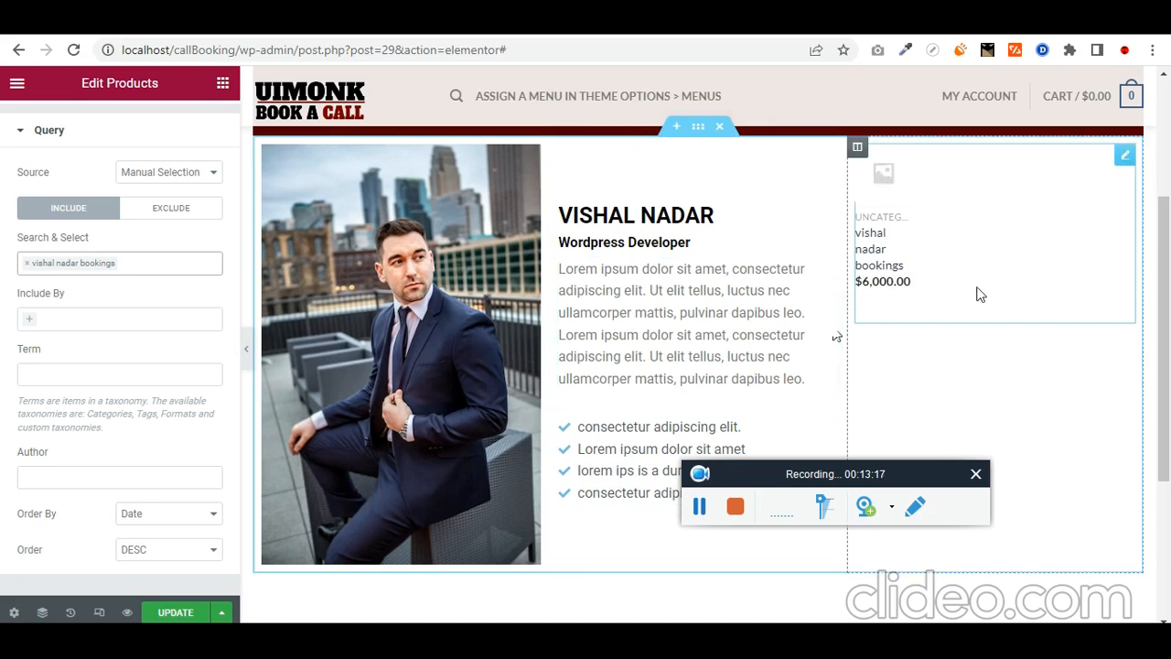
Step: Add a WooCommerce Pages widget showing the Single Product Page of the bookings product
click(630, 548)
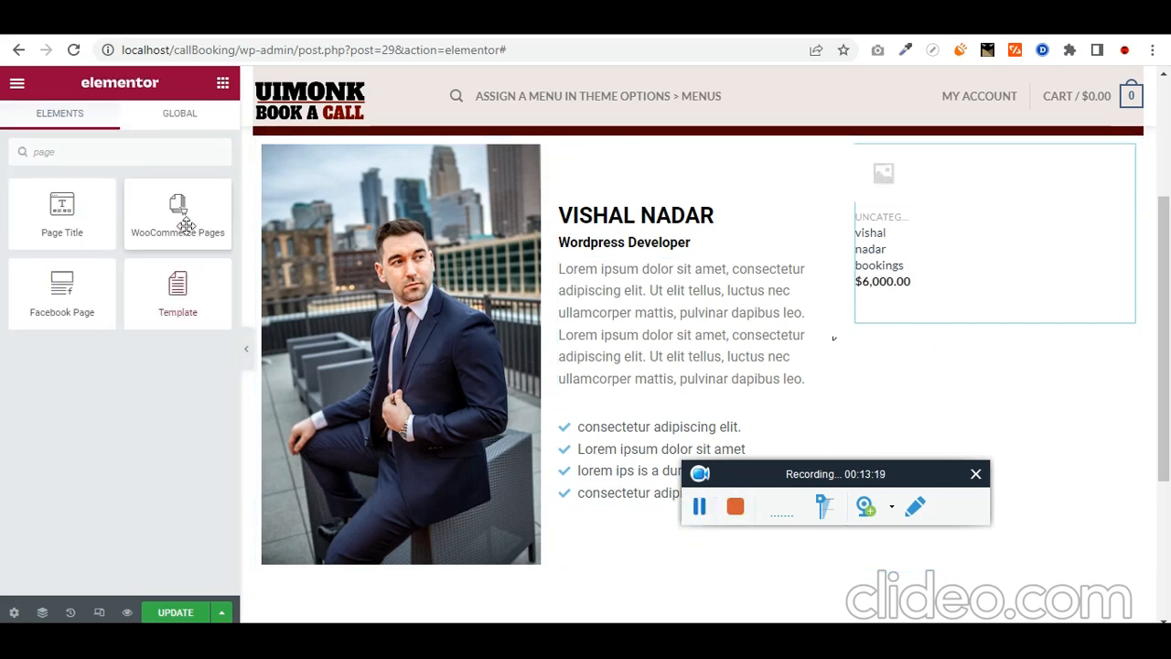
drag(177, 208, 1041, 317)
click(157, 215)
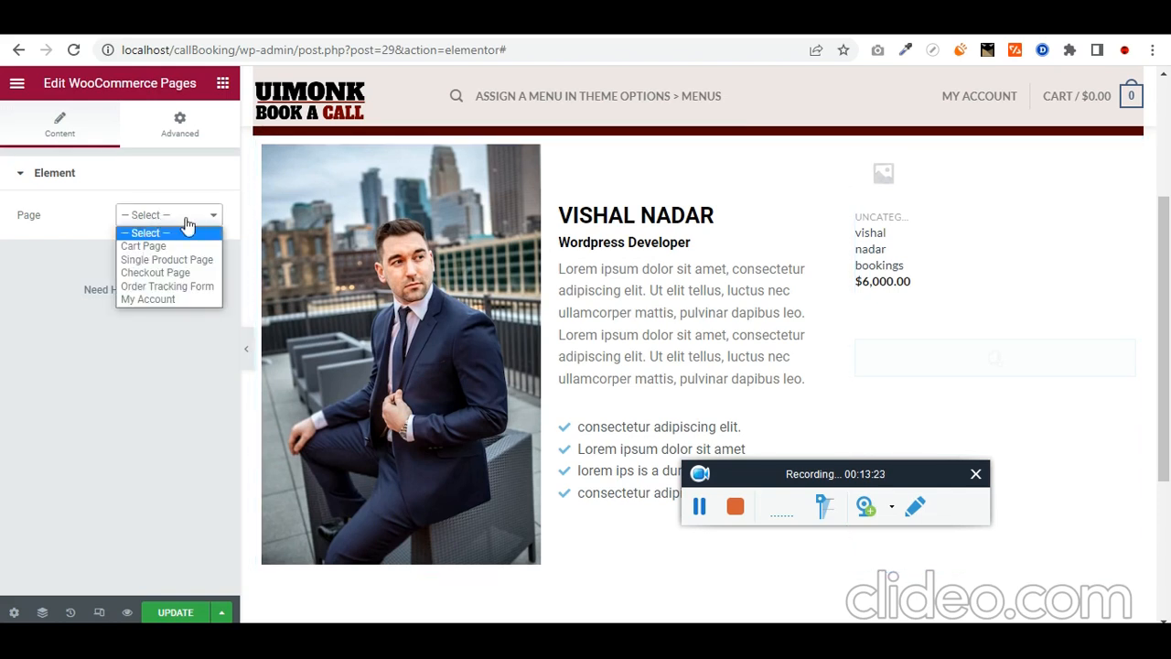
click(203, 260)
click(130, 272)
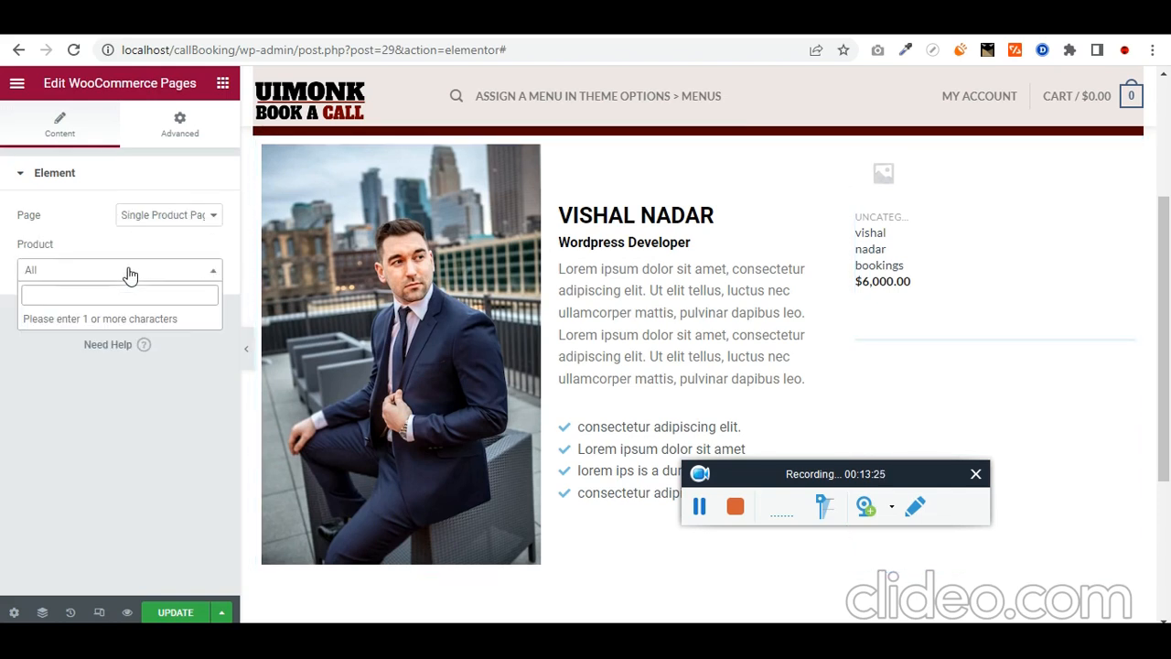
text(vishal)
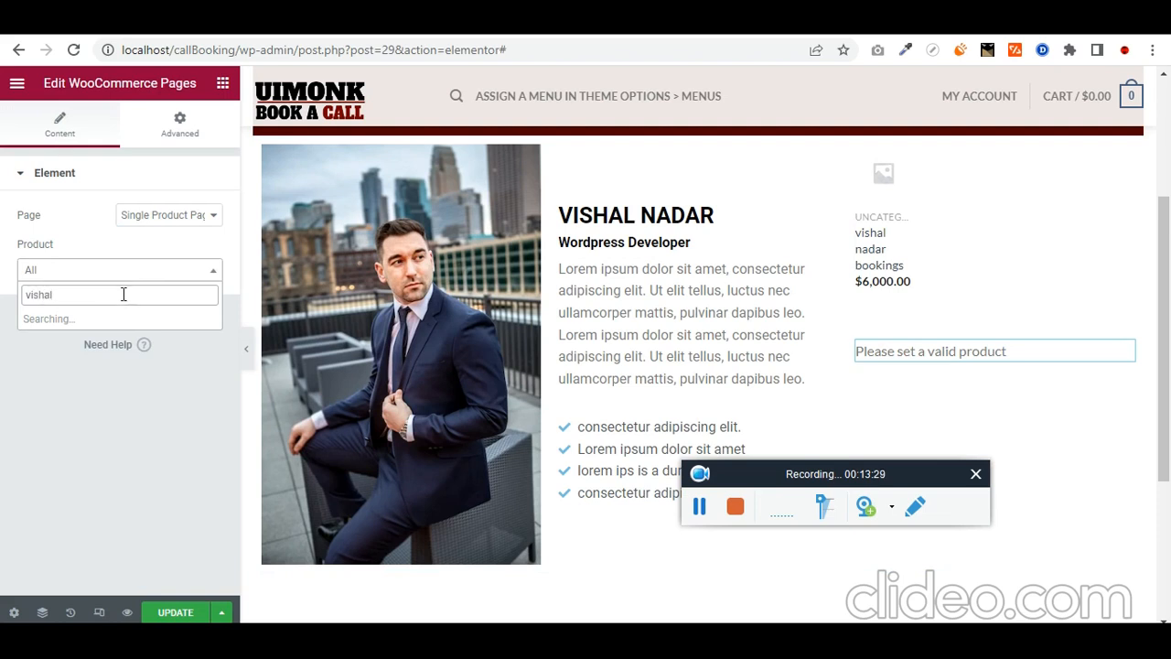
click(117, 319)
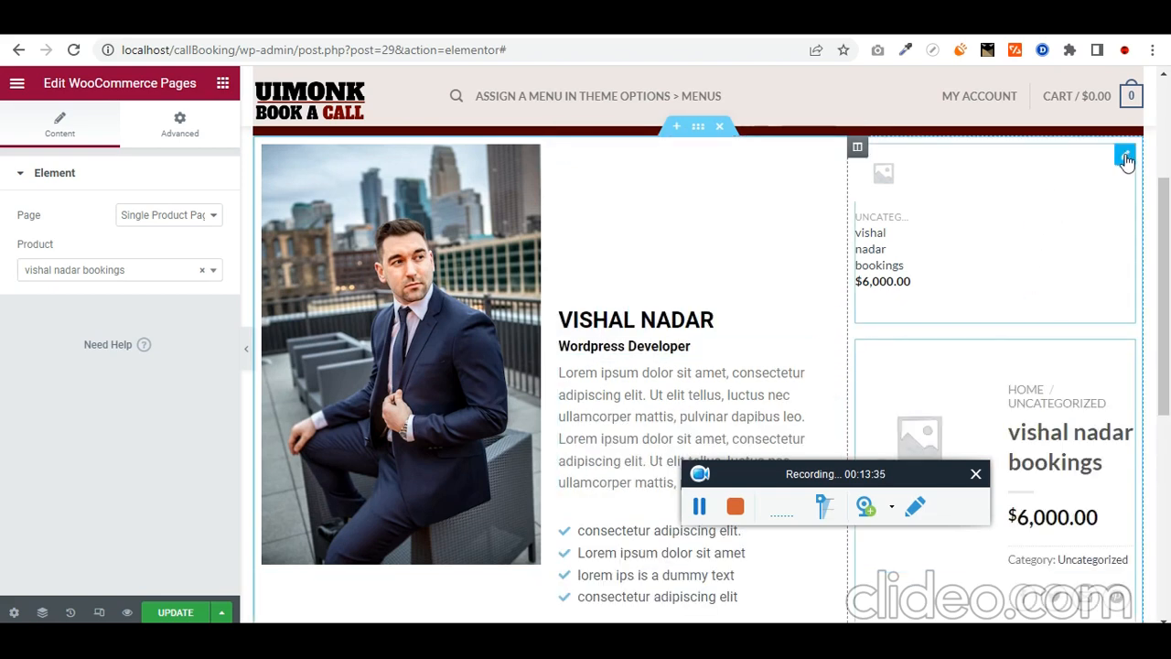
Step: Delete the old Products widget card and preview the page
right_click(1126, 160)
click(1107, 398)
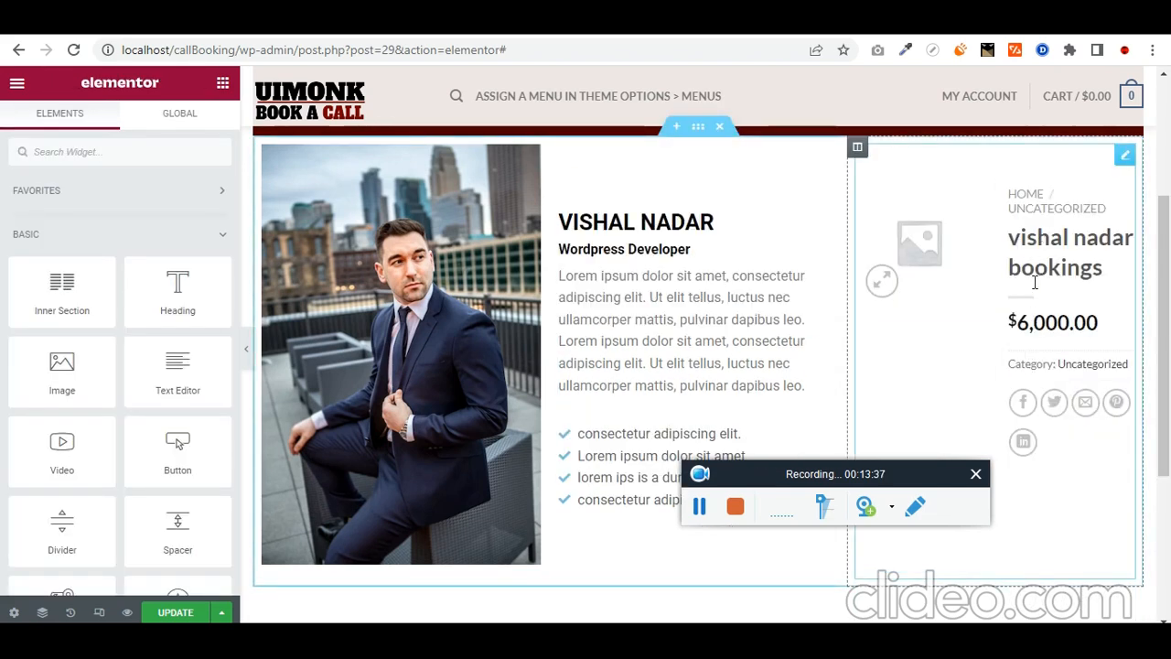
scroll(1035, 331, down, 1)
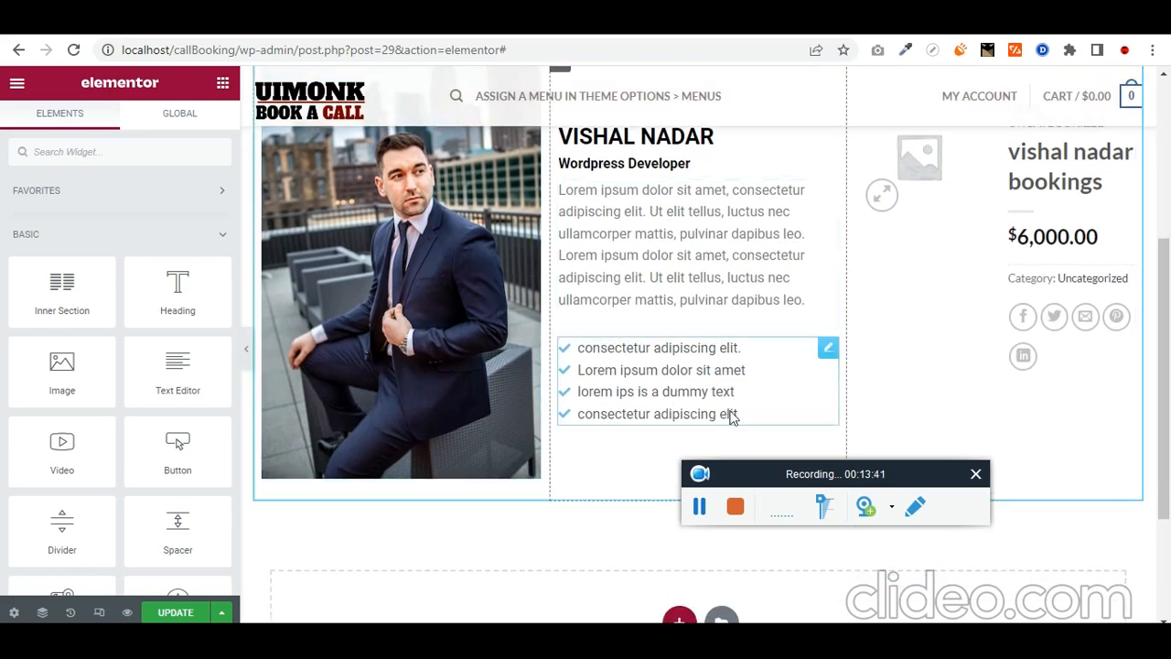
click(246, 349)
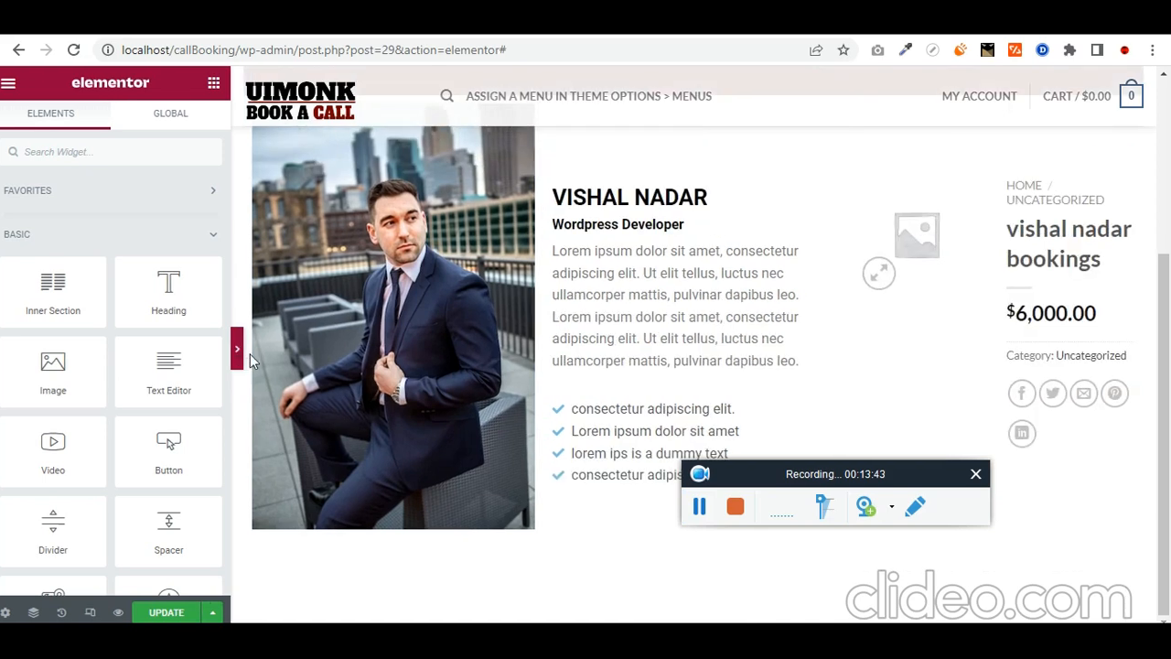
click(7, 343)
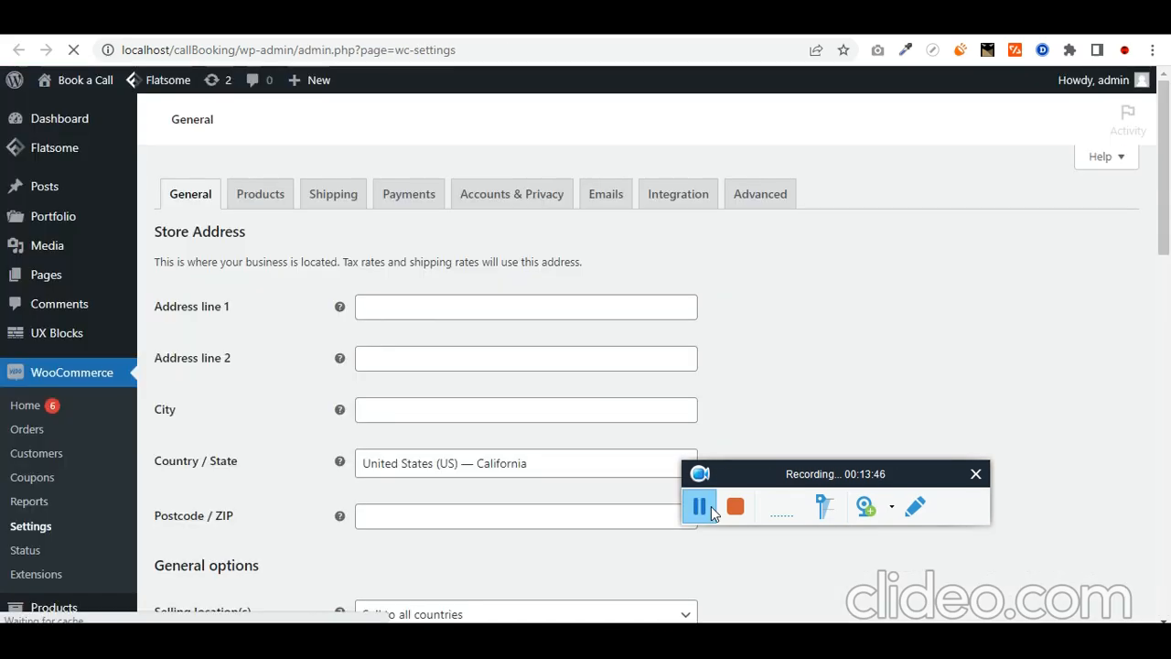
Step: Change the WooCommerce store currency to Indian rupee (₹) and save
scroll(209, 387, down, 4)
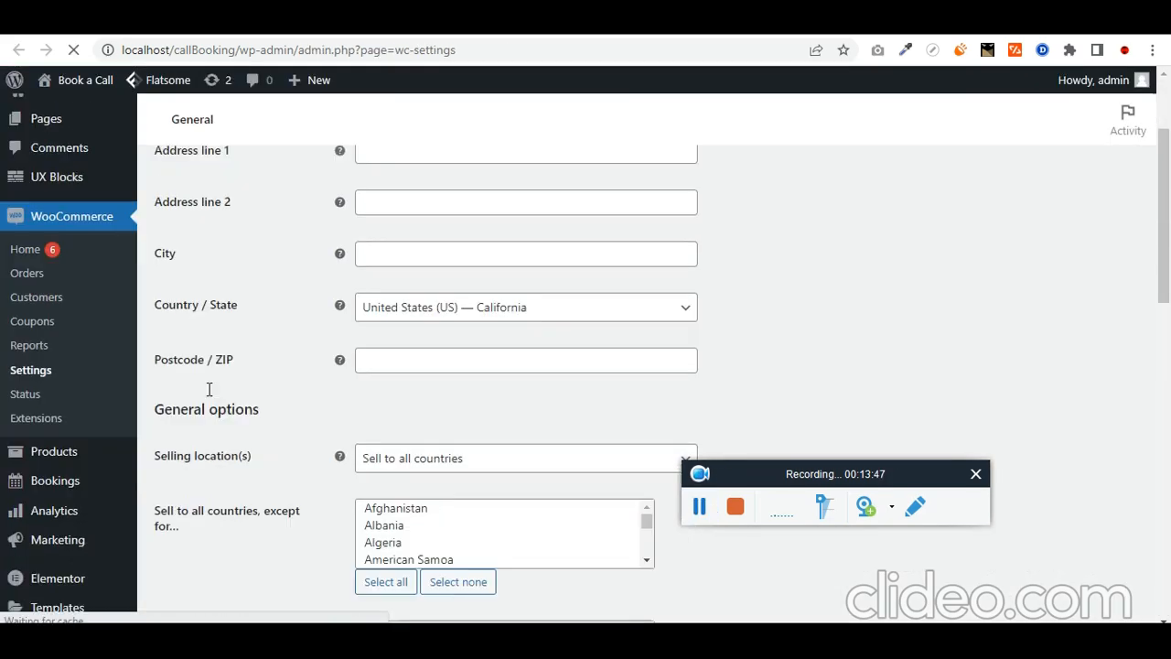
scroll(244, 413, up, 2)
scroll(242, 413, down, 3)
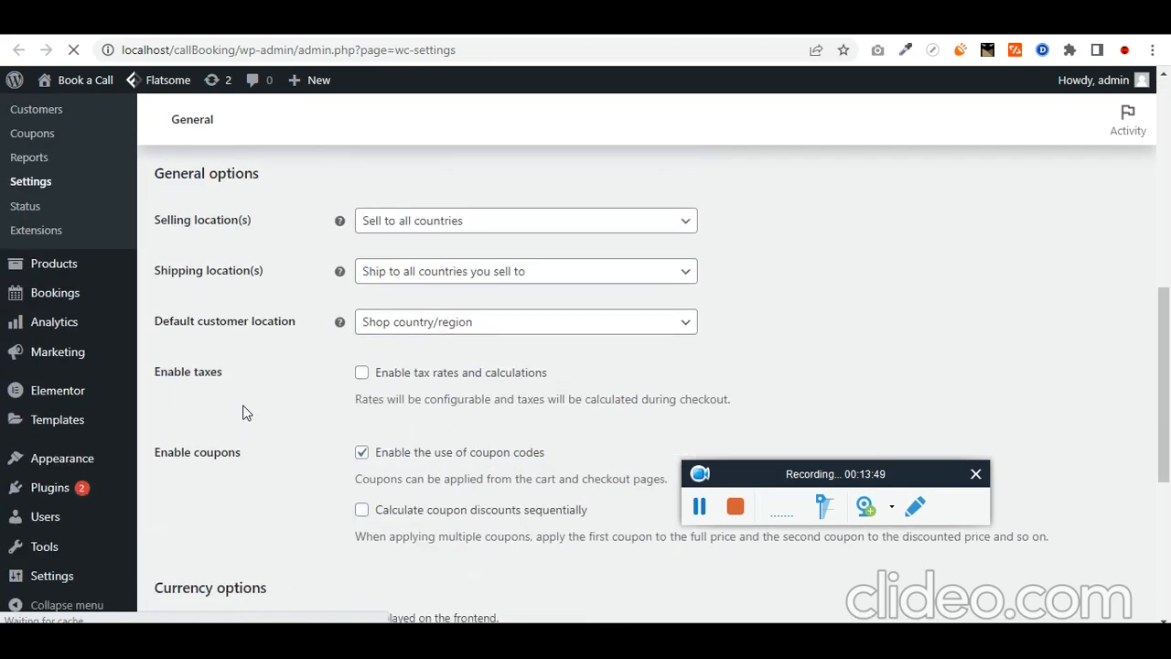
scroll(245, 413, up, 1)
scroll(260, 407, down, 5)
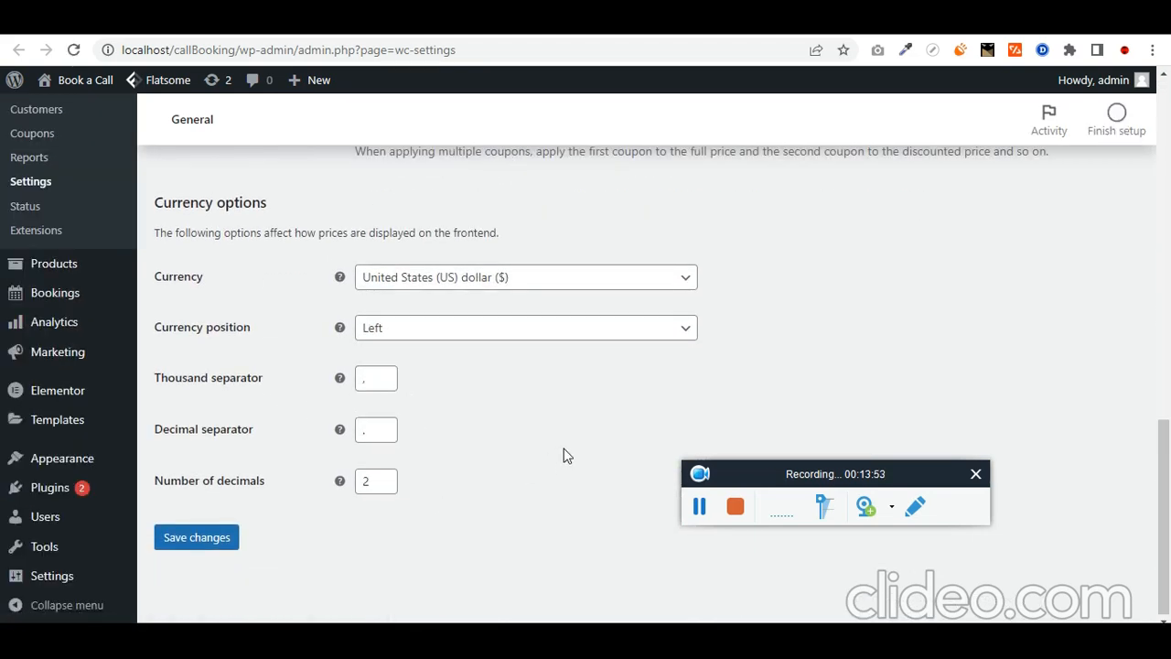
click(448, 289)
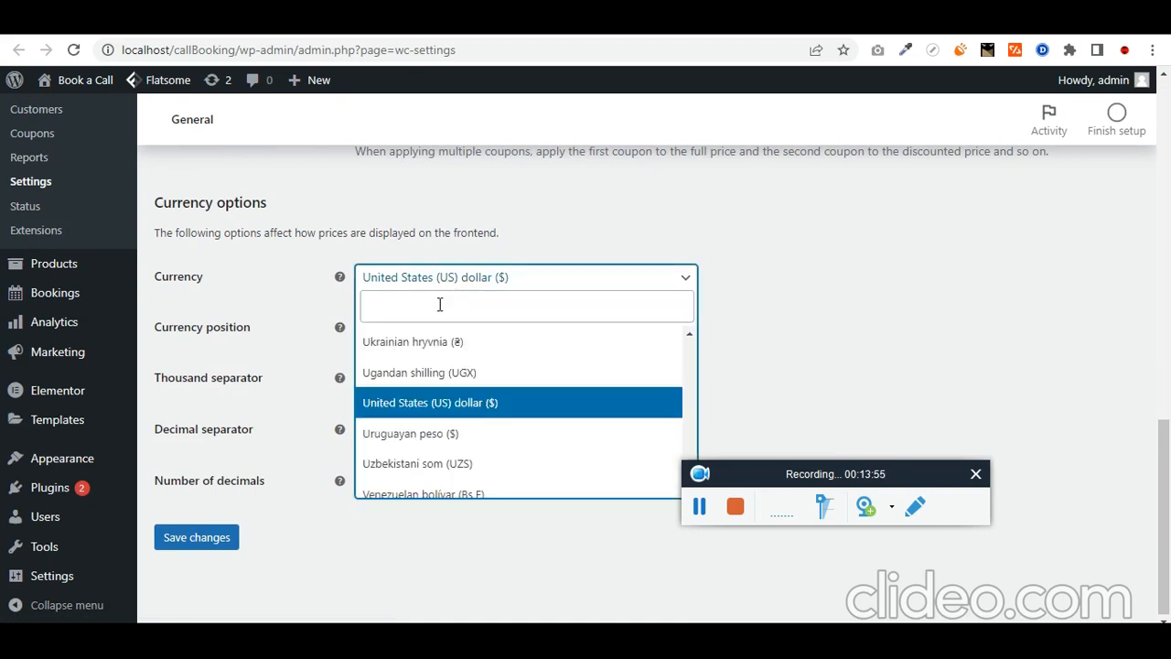
text(india)
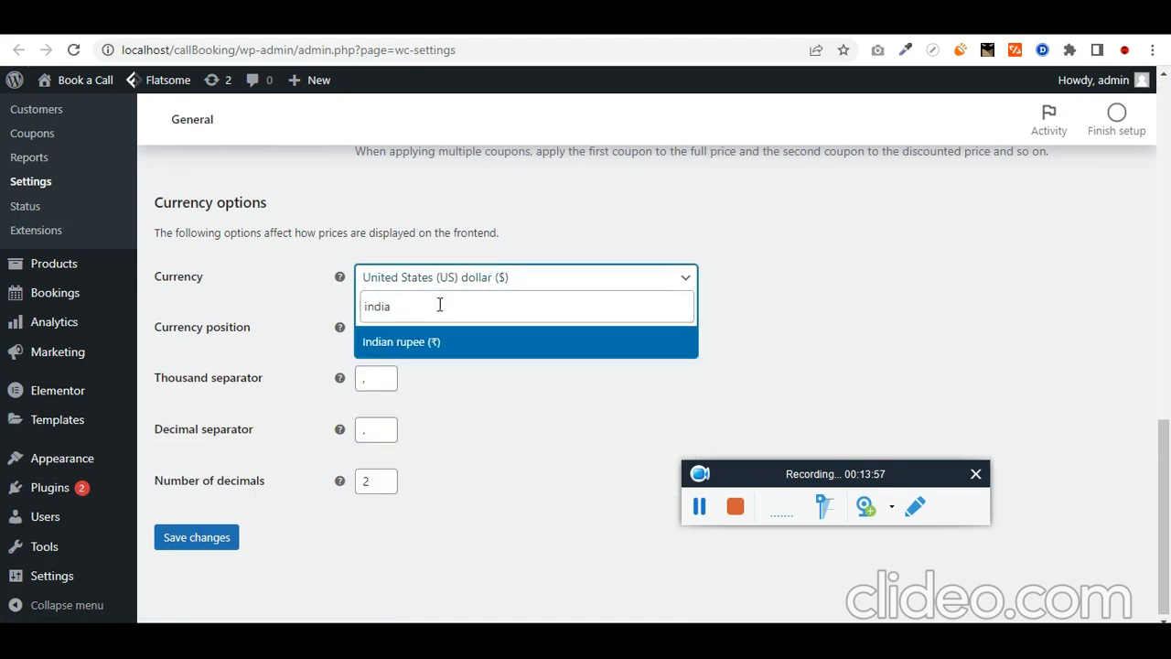
click(423, 343)
click(203, 539)
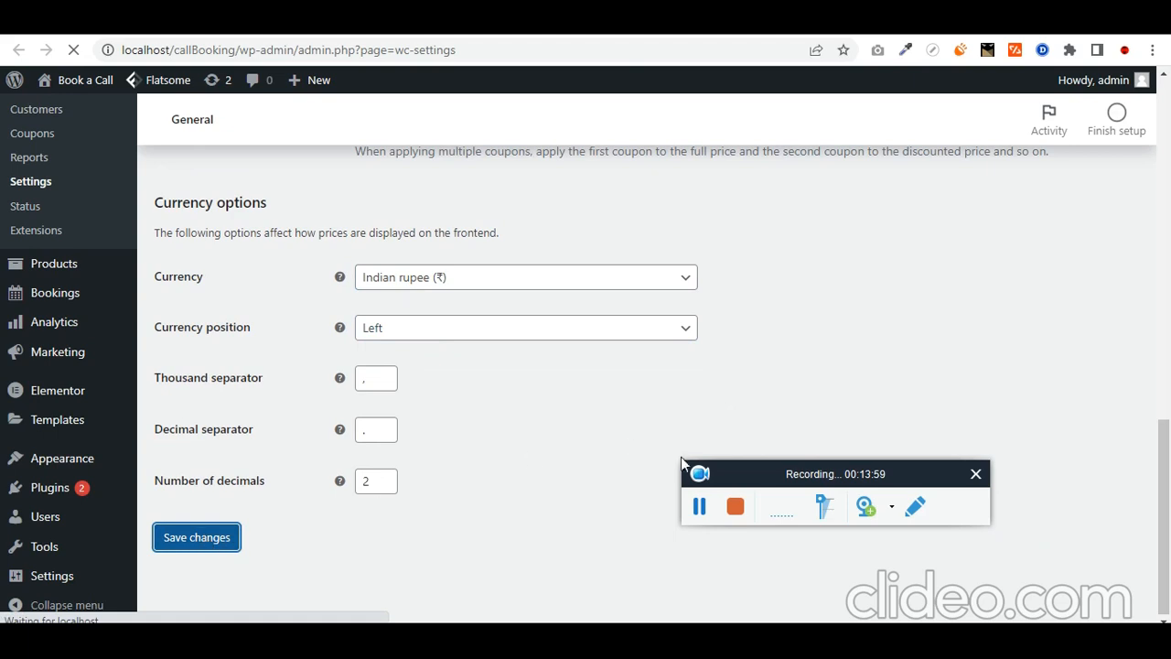
click(699, 506)
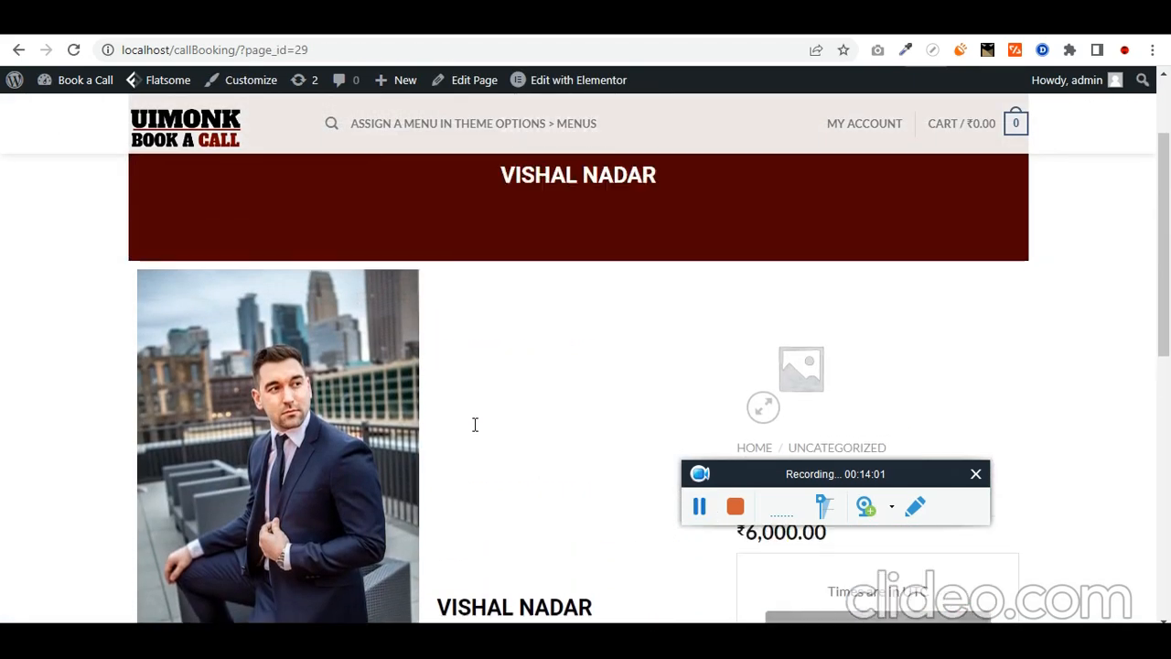
Step: Check the live booking page's rupee pricing and reopen it in Elementor
scroll(540, 413, up, 2)
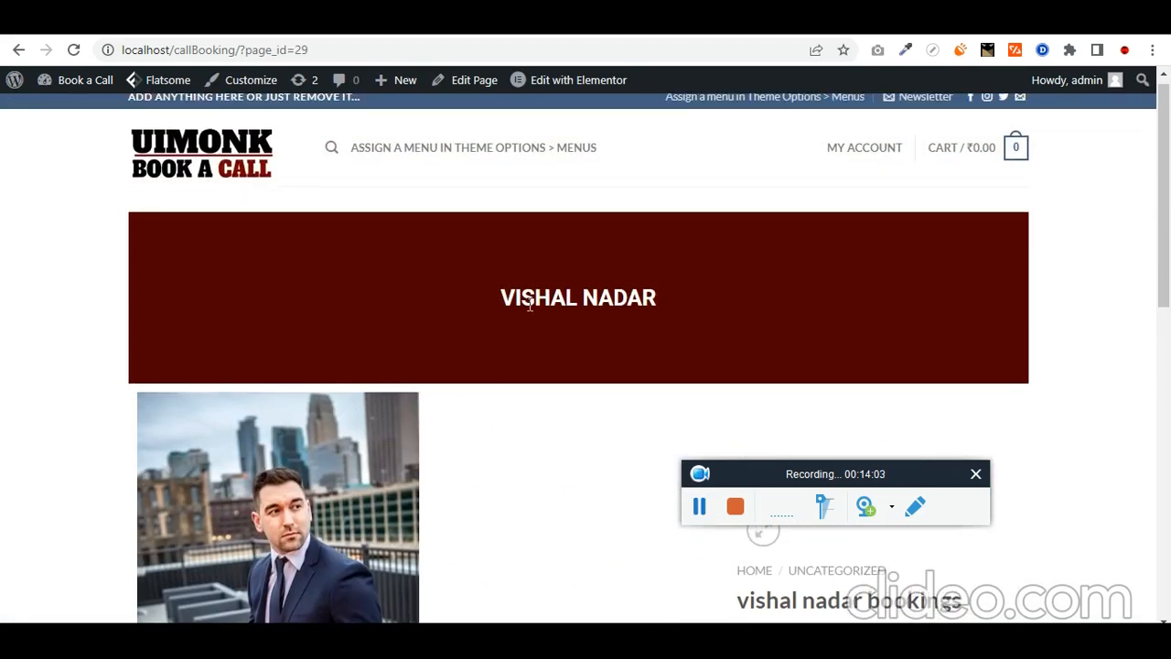
scroll(528, 304, down, 5)
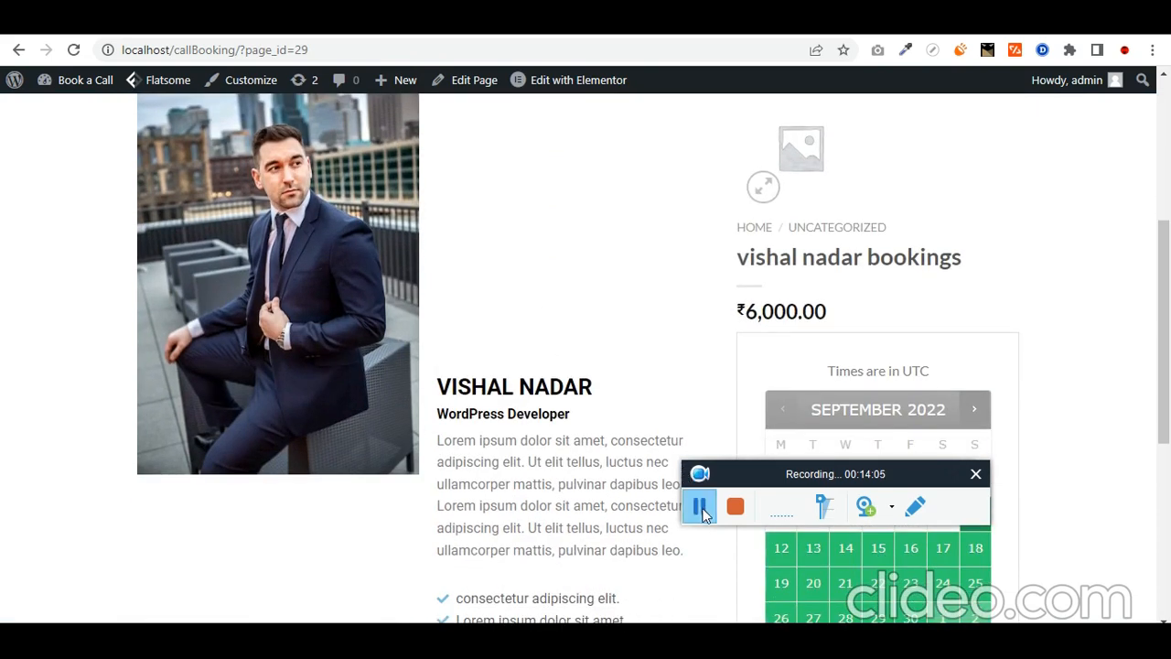
click(699, 506)
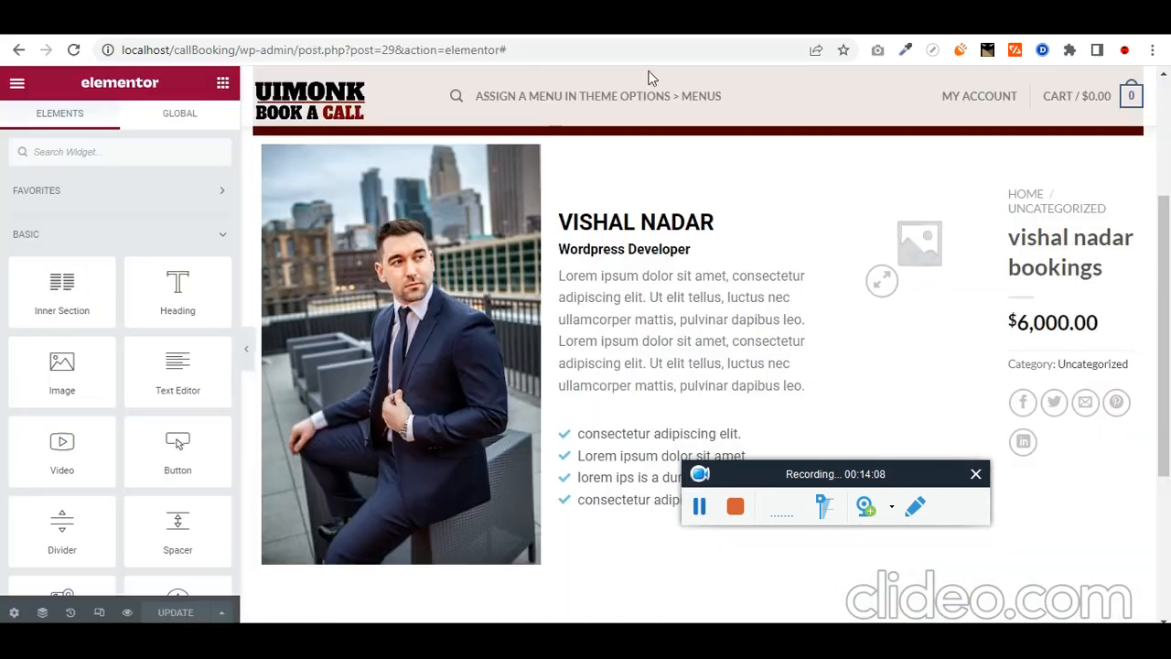
scroll(649, 210, up, 3)
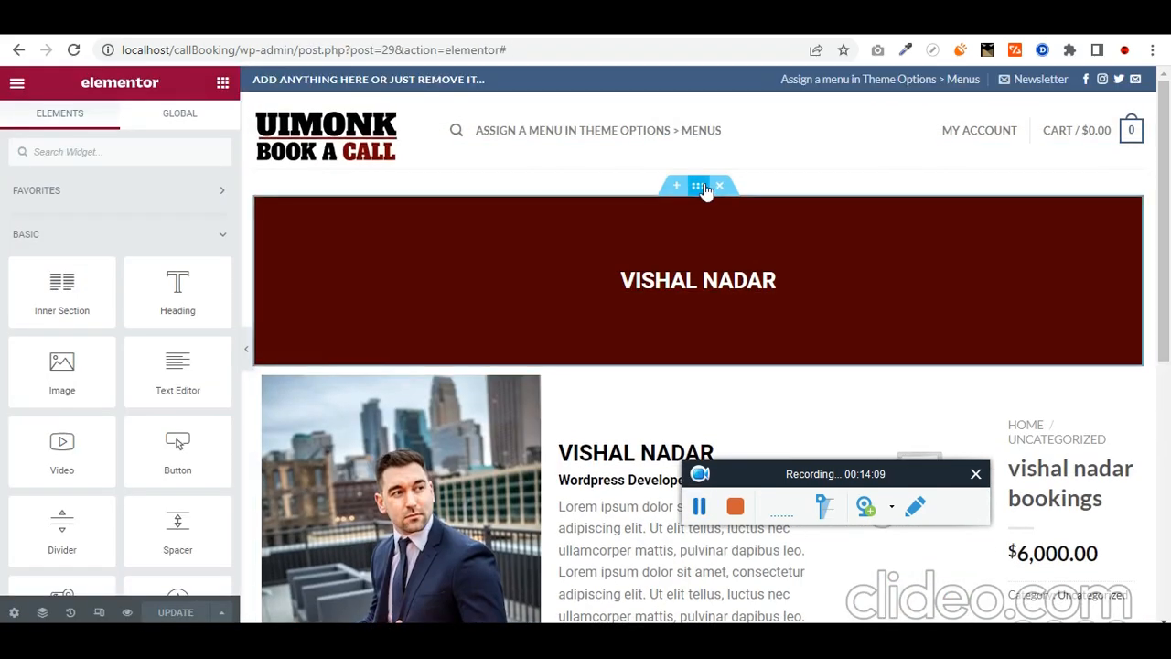
Step: Set the red banner and product sections to Full Width content width and update the page
click(705, 189)
click(151, 215)
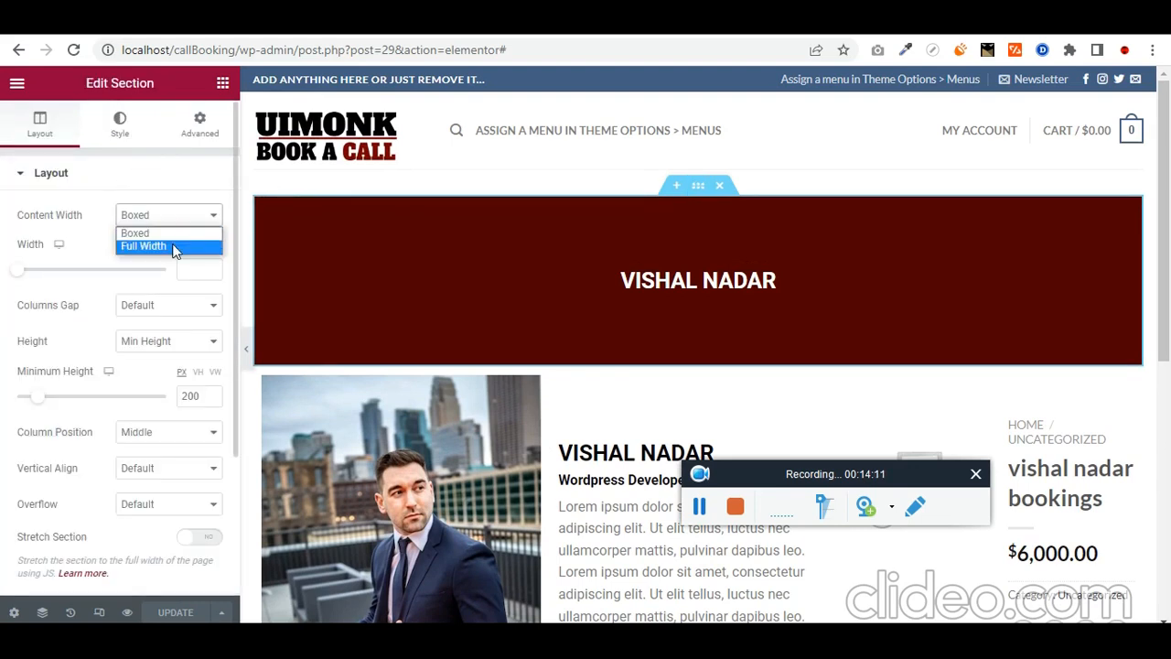
click(174, 246)
click(697, 357)
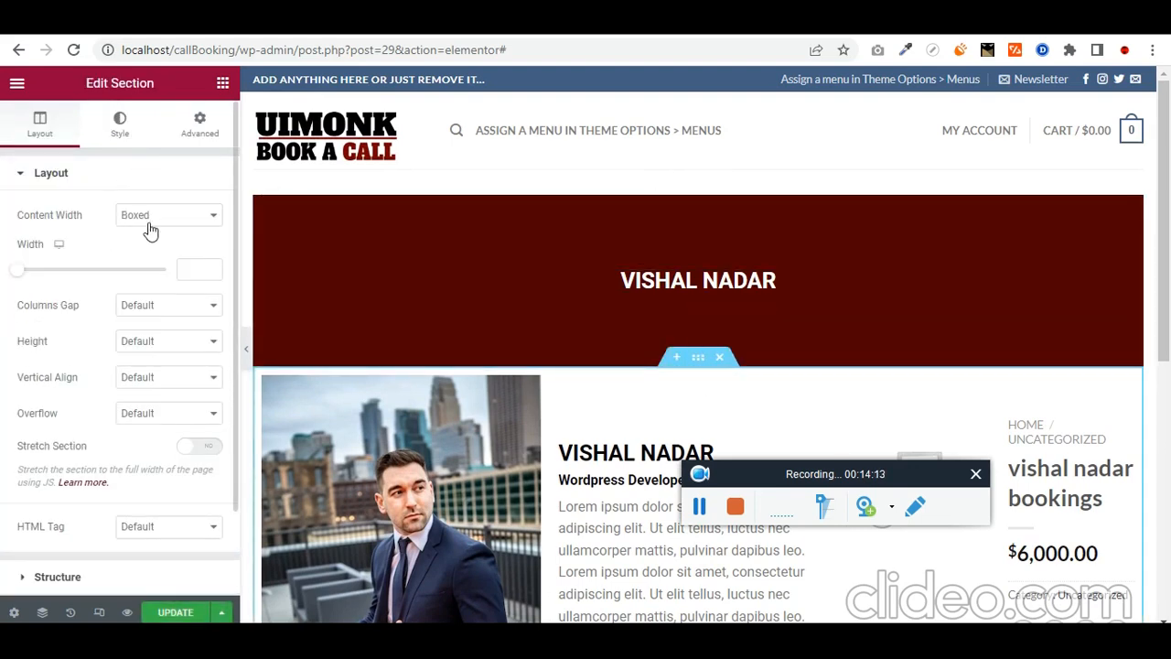
click(151, 224)
click(156, 248)
click(176, 612)
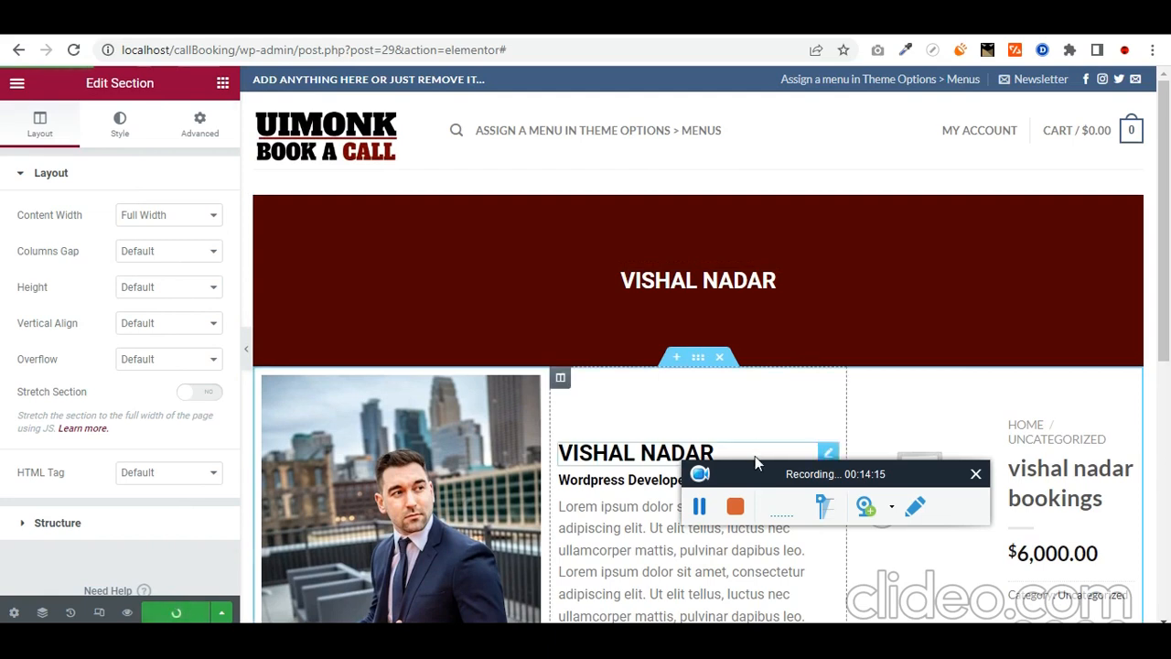
Step: View the live booking page and open Chrome's Inspect developer tools on it
click(702, 512)
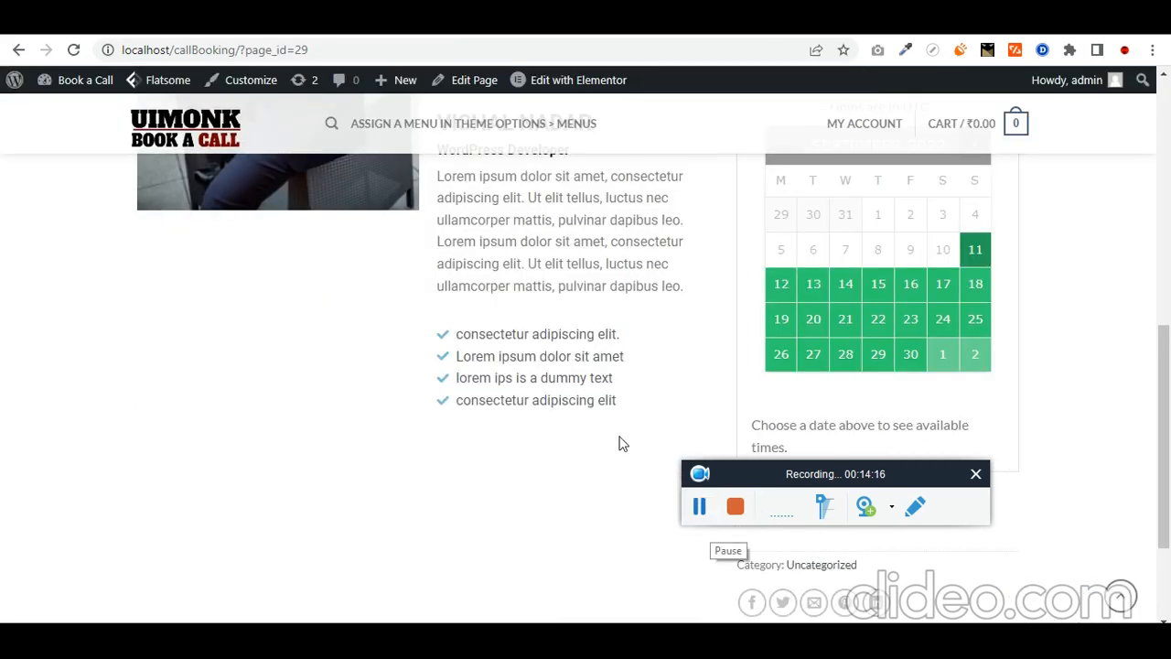
scroll(552, 459, up, 4)
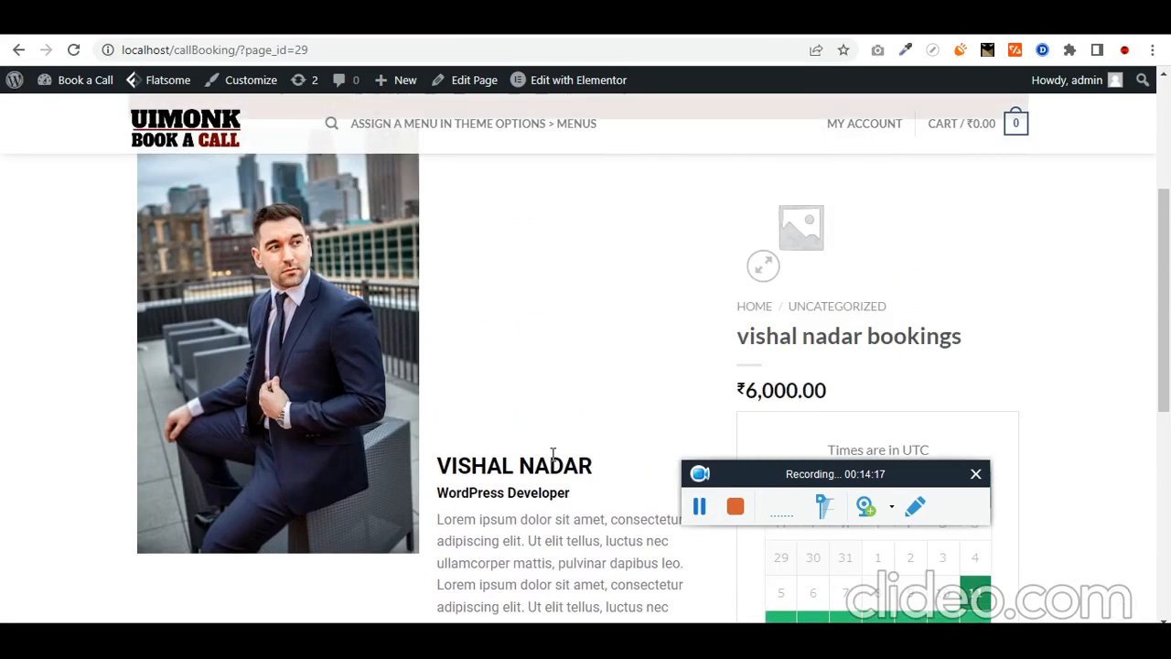
scroll(714, 325, up, 1)
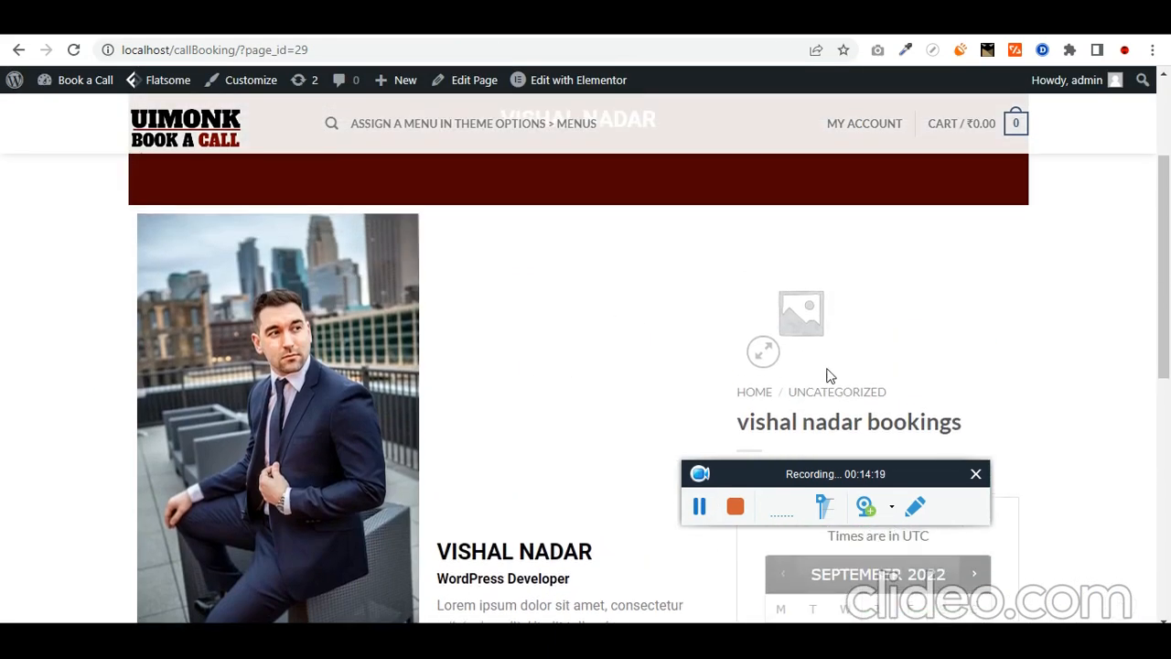
scroll(830, 375, down, 1)
drag(821, 474, 289, 315)
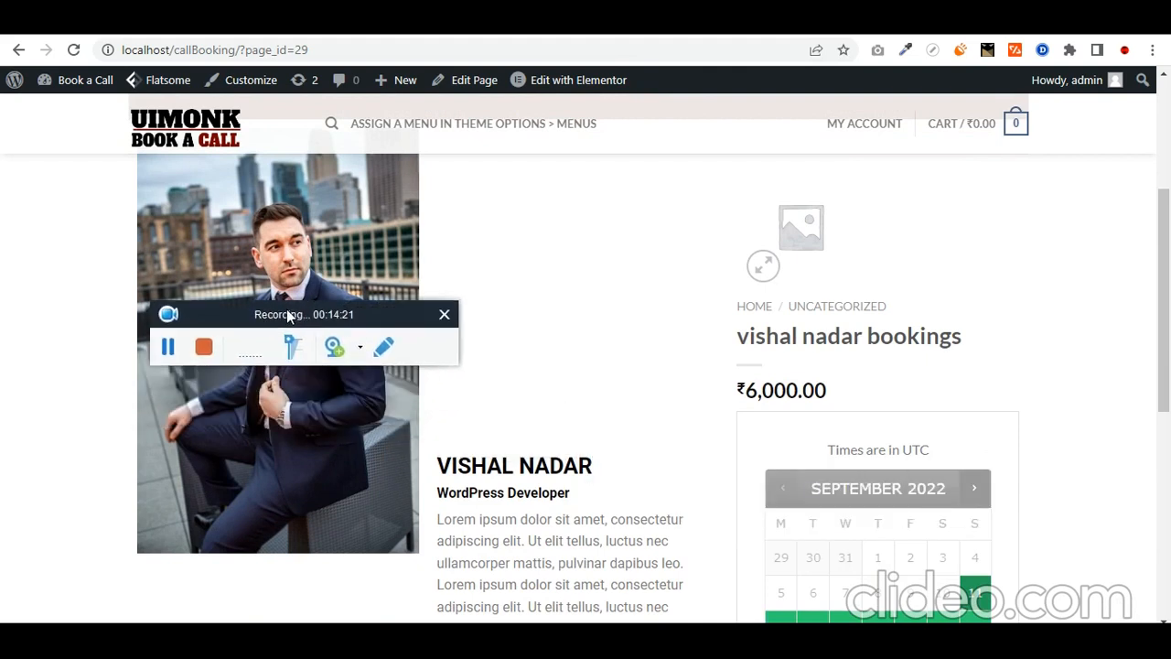
scroll(860, 364, down, 2)
scroll(856, 299, down, 2)
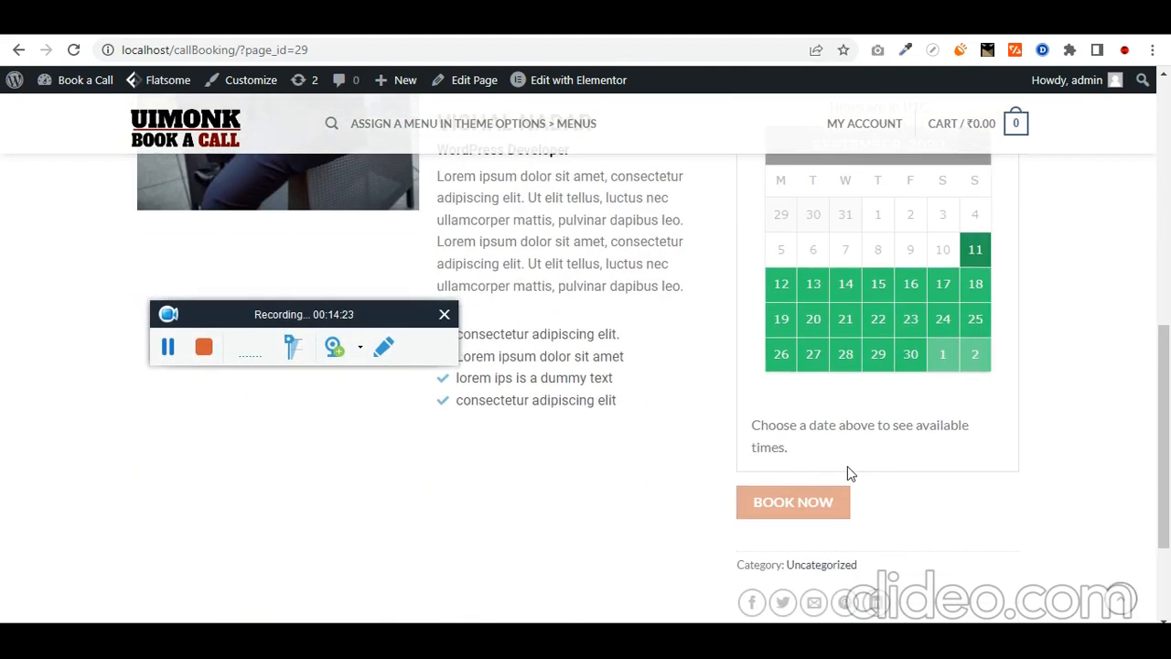
scroll(810, 473, up, 2)
scroll(803, 339, up, 2)
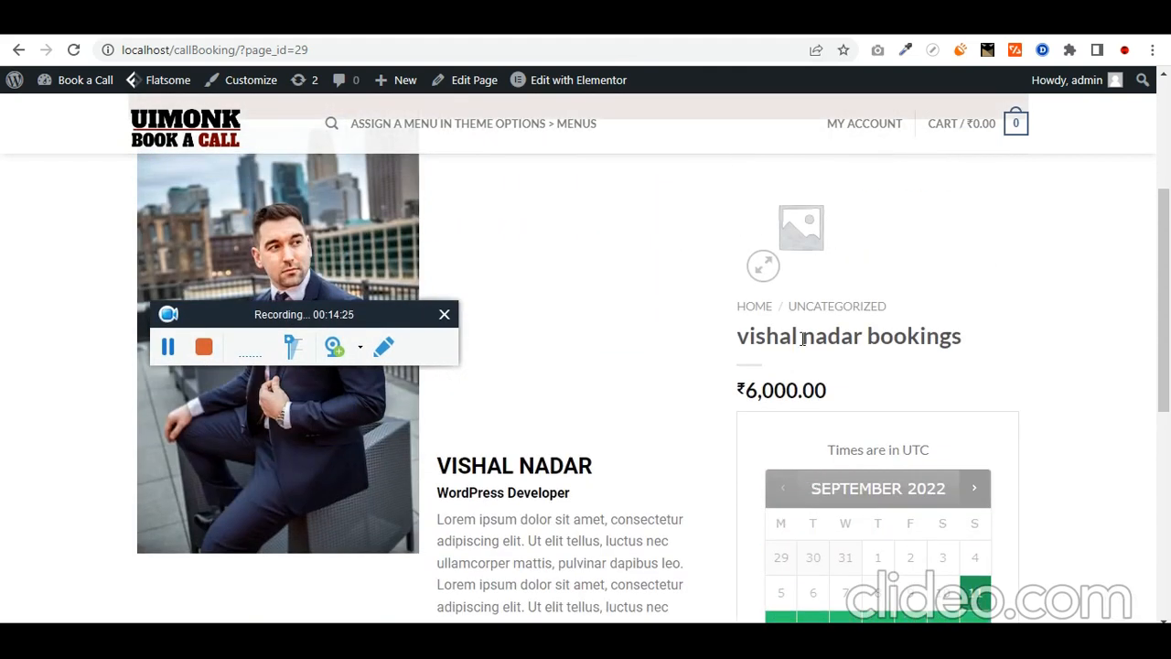
right_click(603, 227)
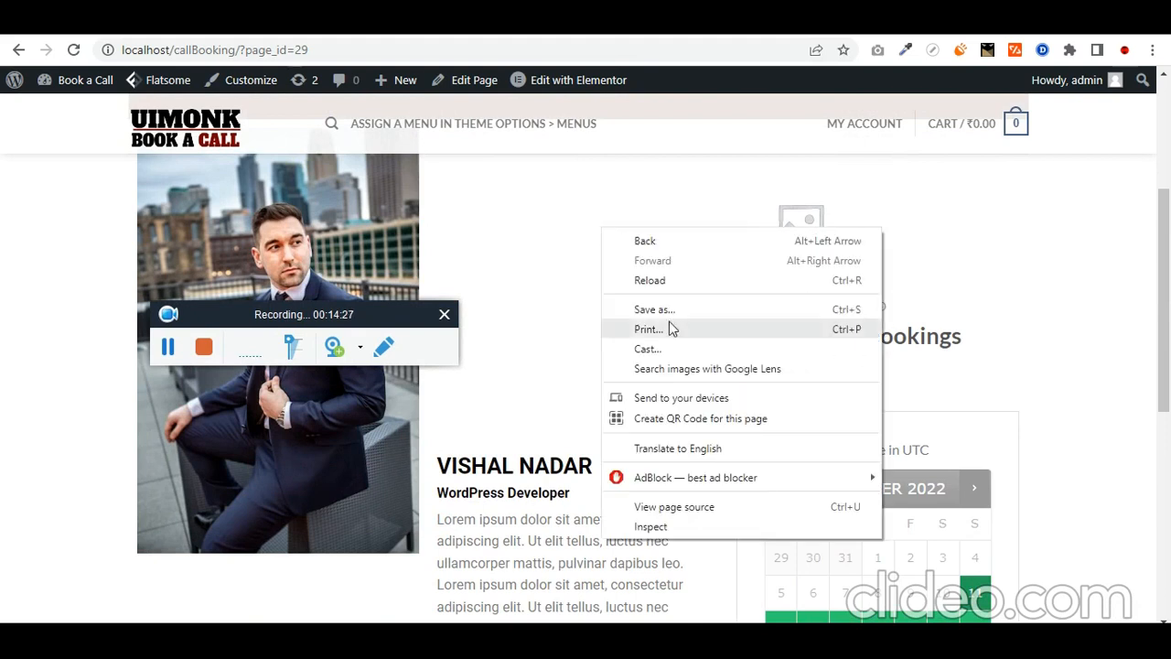
click(665, 522)
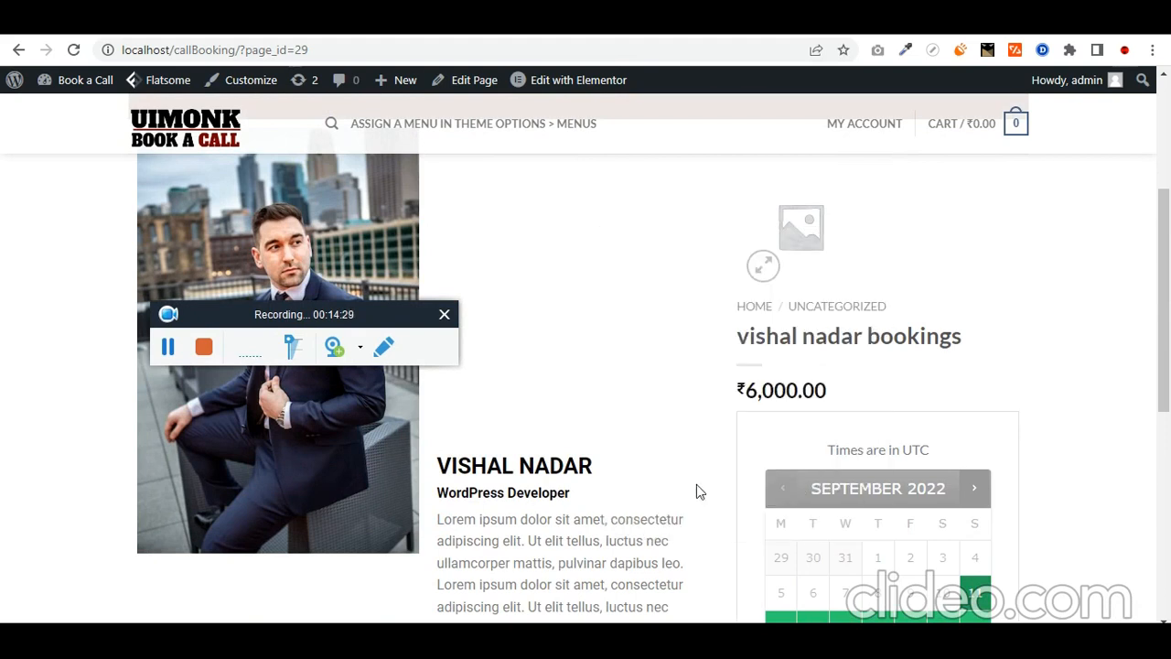
Step: Pick the category line (span.posted_in) and copy its class name into the CSS notes
scroll(692, 245, down, 5)
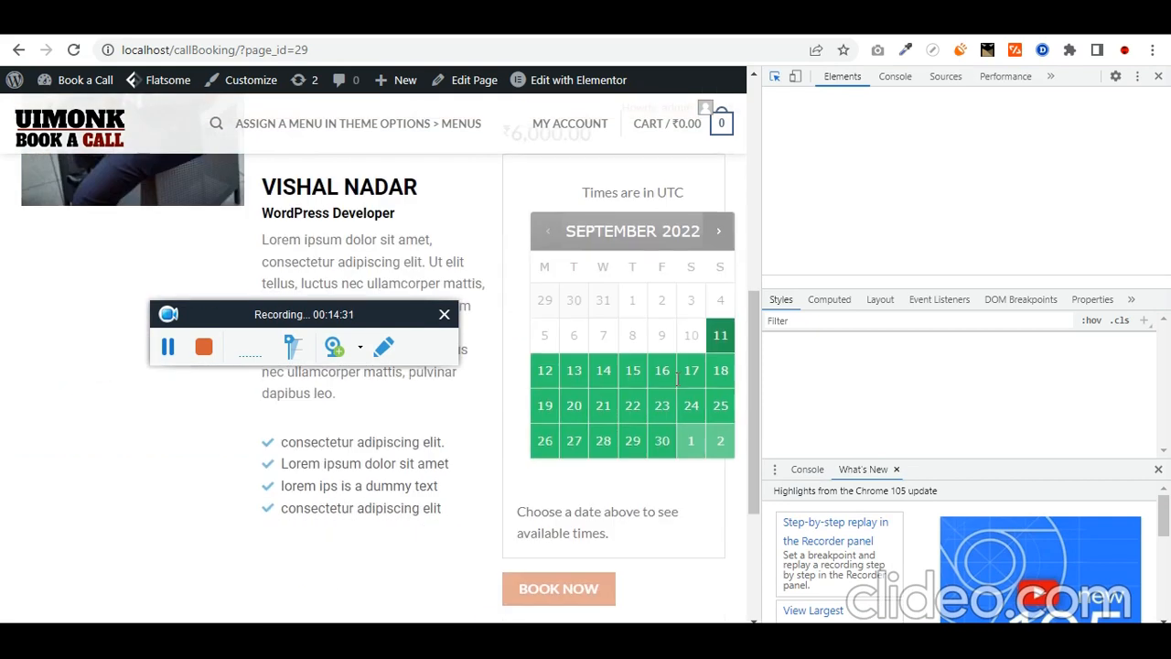
click(774, 76)
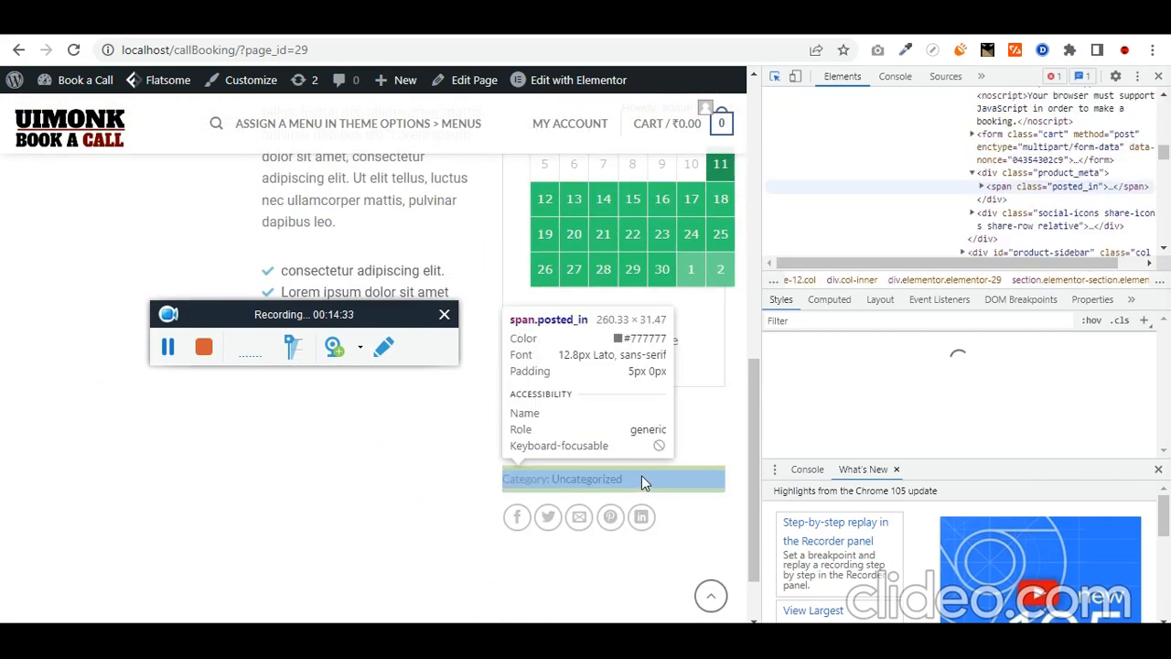
click(638, 474)
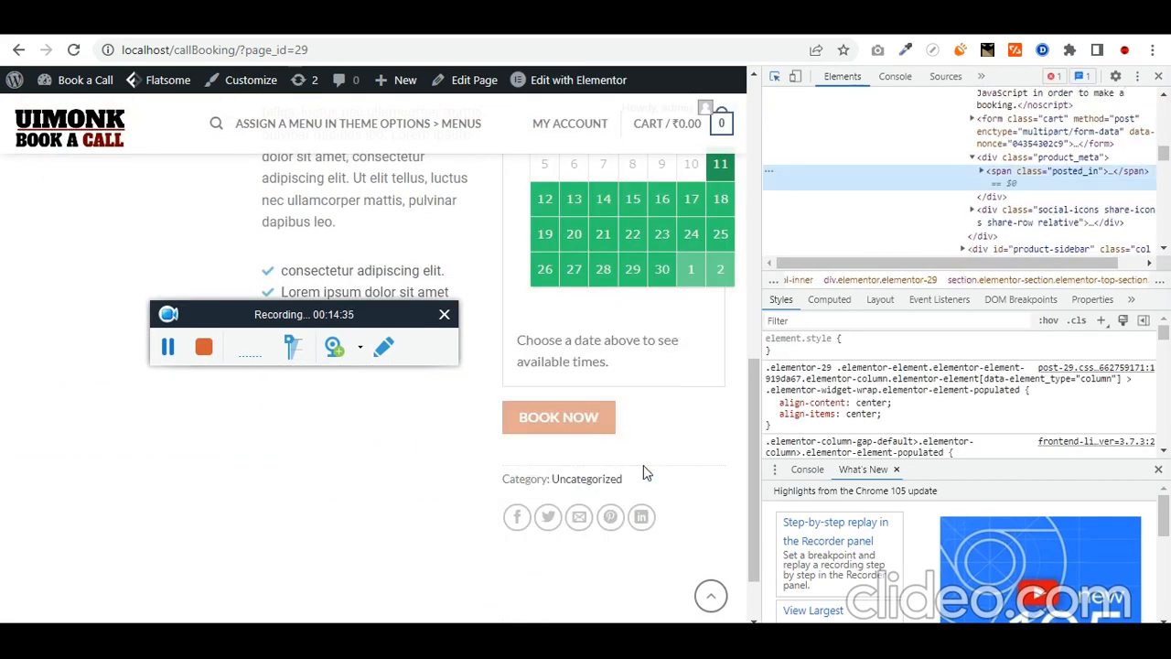
double_click(1075, 172)
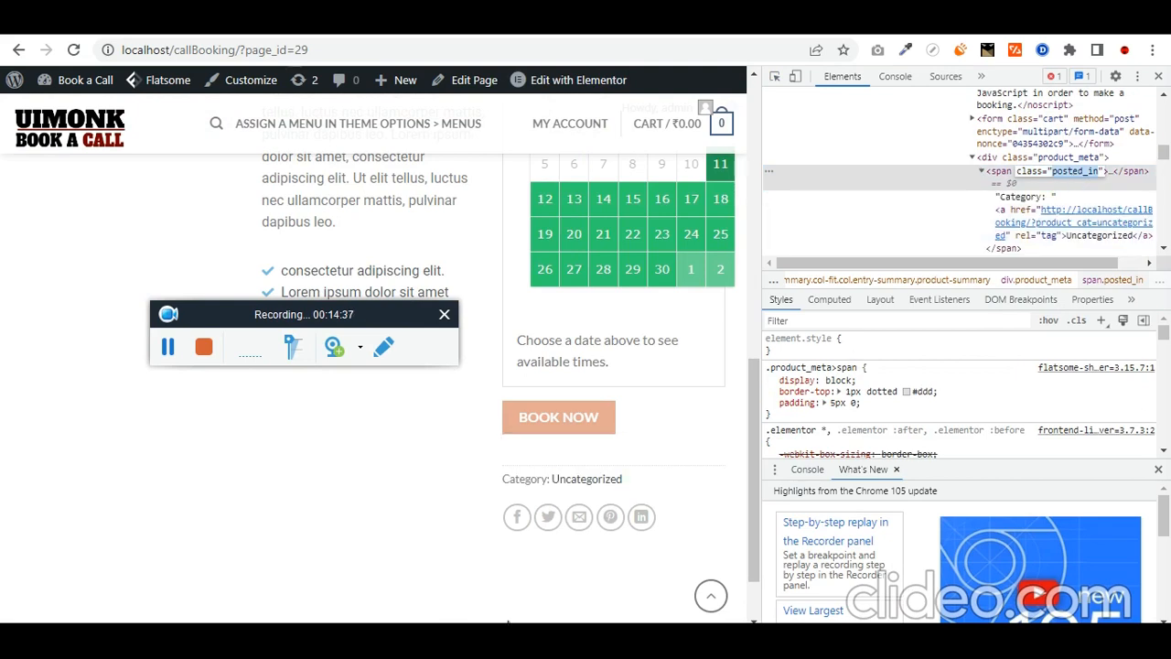
key(alt+Tab)
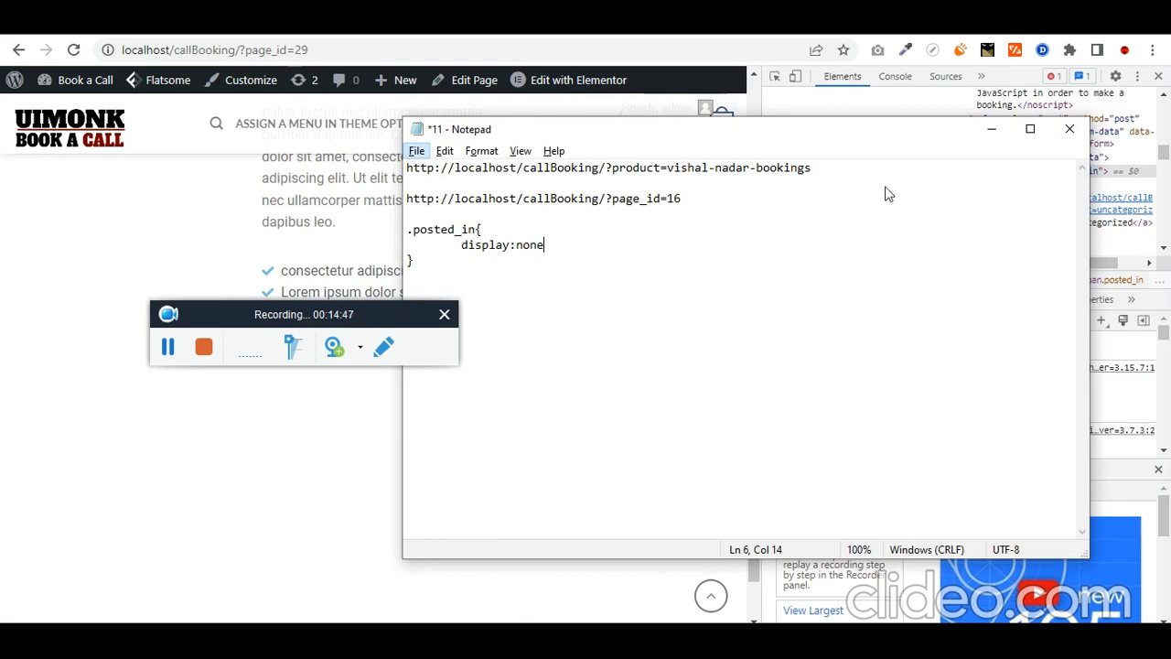
click(991, 130)
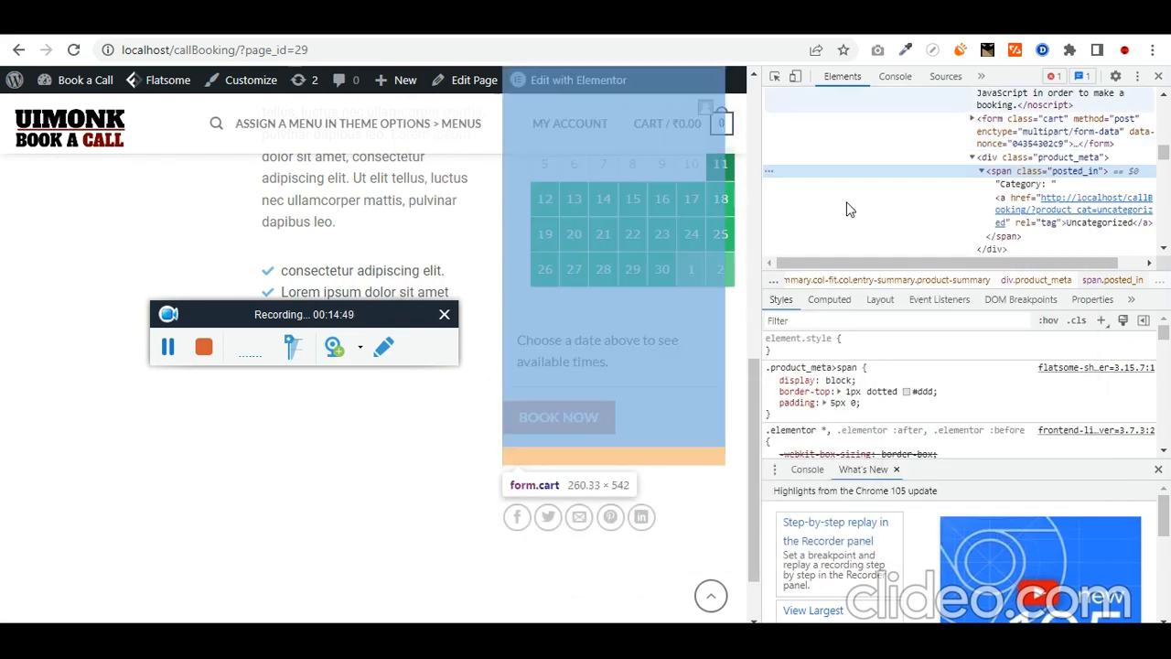
Step: Hide the category line by adding display: none to its element.style
click(875, 345)
text(display: ;)
key(Tab)
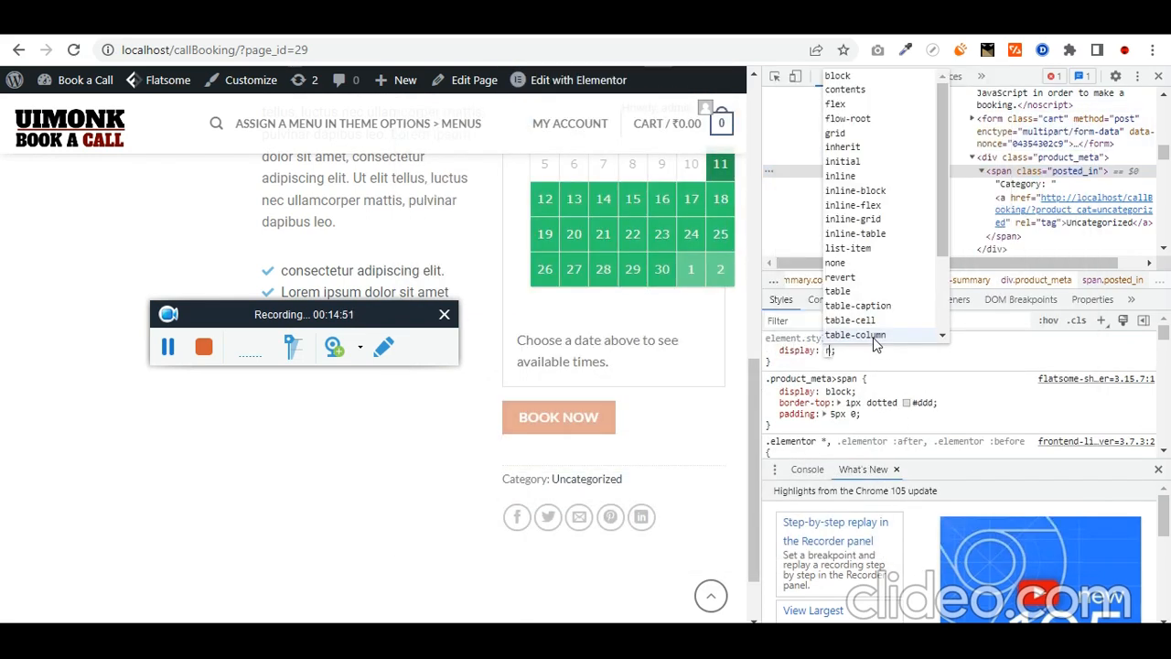
text(none)
key(Return)
Step: Pick the price element (p.price.product-page-price) and copy its class names to the notes
click(775, 76)
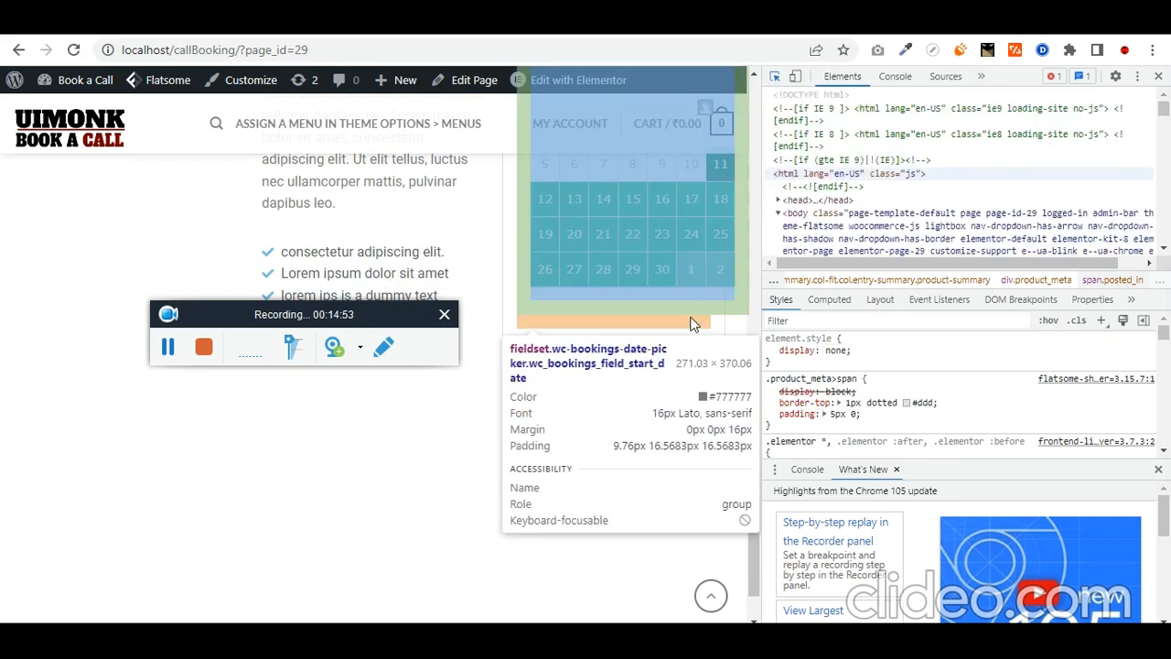
scroll(668, 338, up, 2)
scroll(641, 265, up, 2)
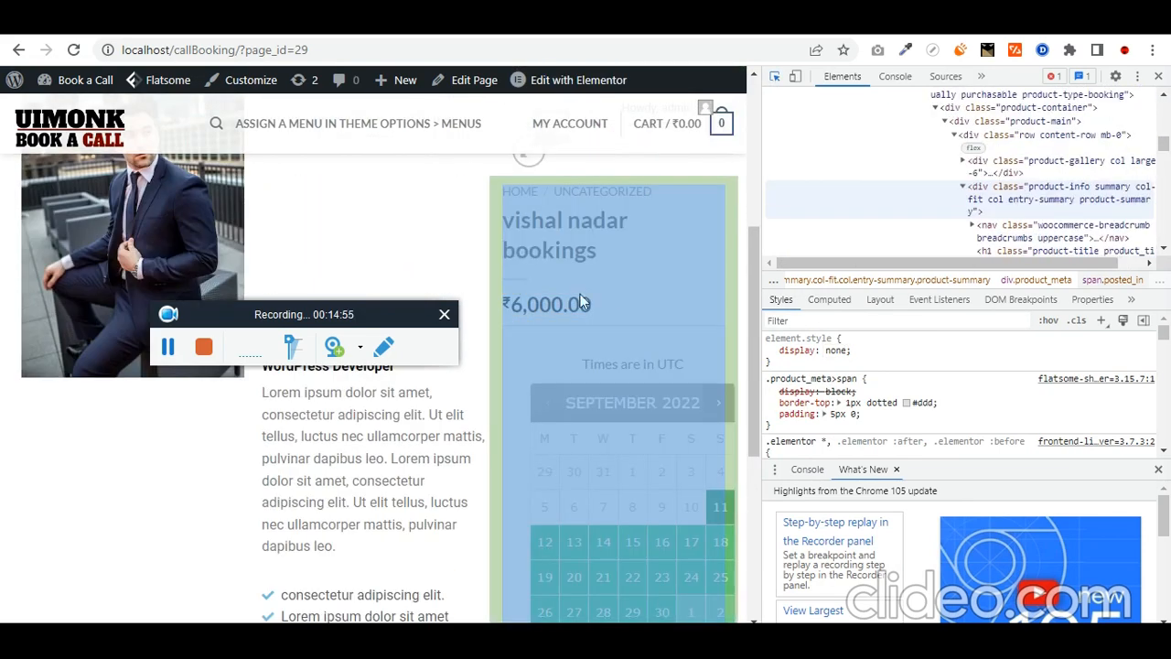
click(553, 320)
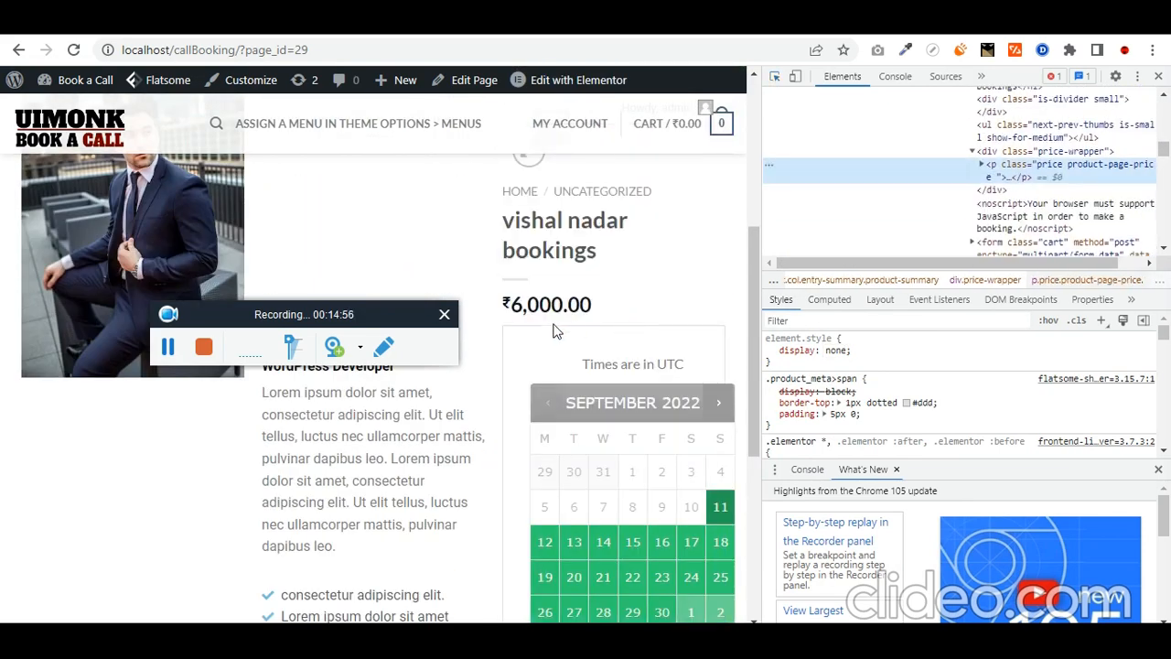
double_click(1058, 168)
key(alt+Tab)
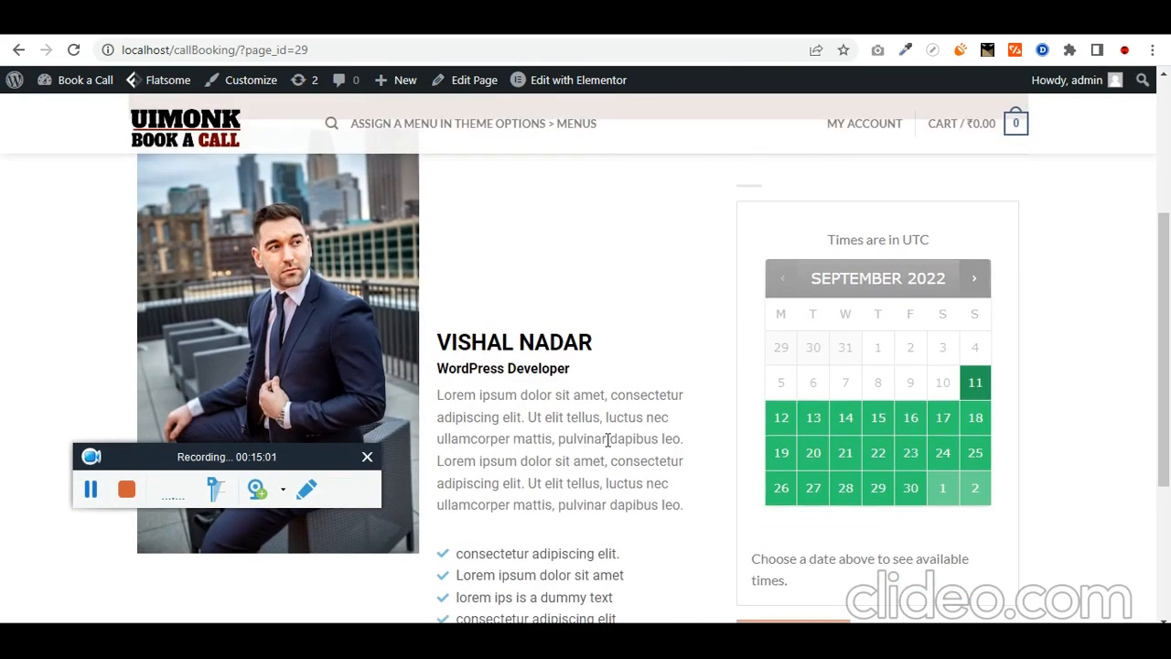
click(615, 79)
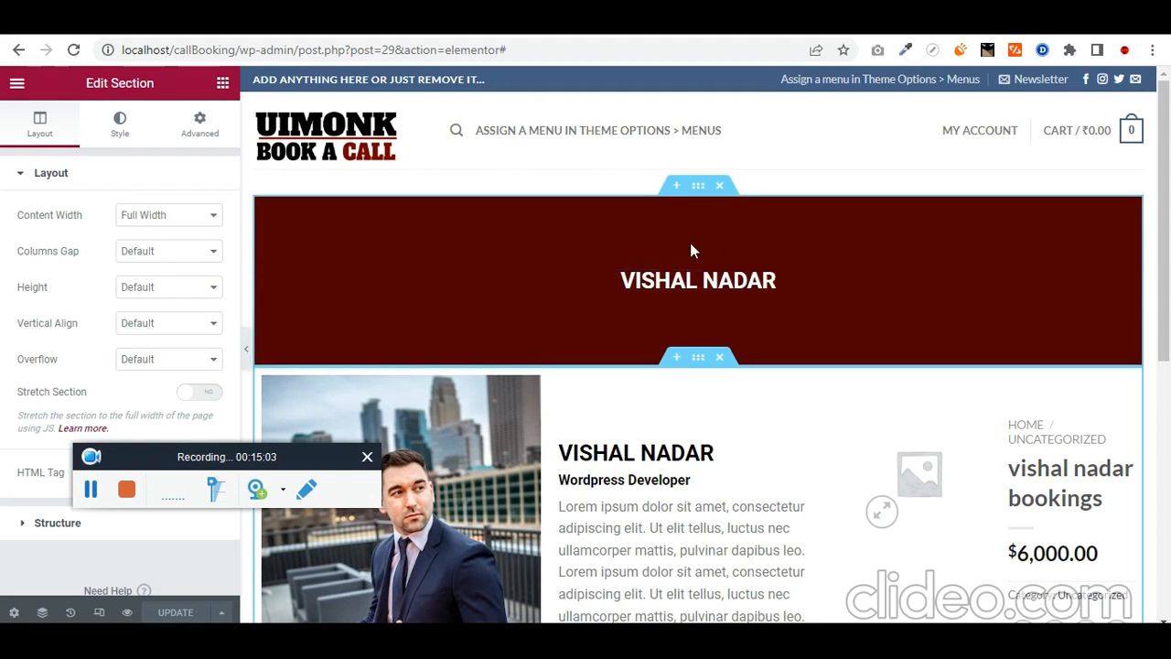
Step: Add an HTML widget to the dark red banner containing an empty <style></style> block
click(222, 83)
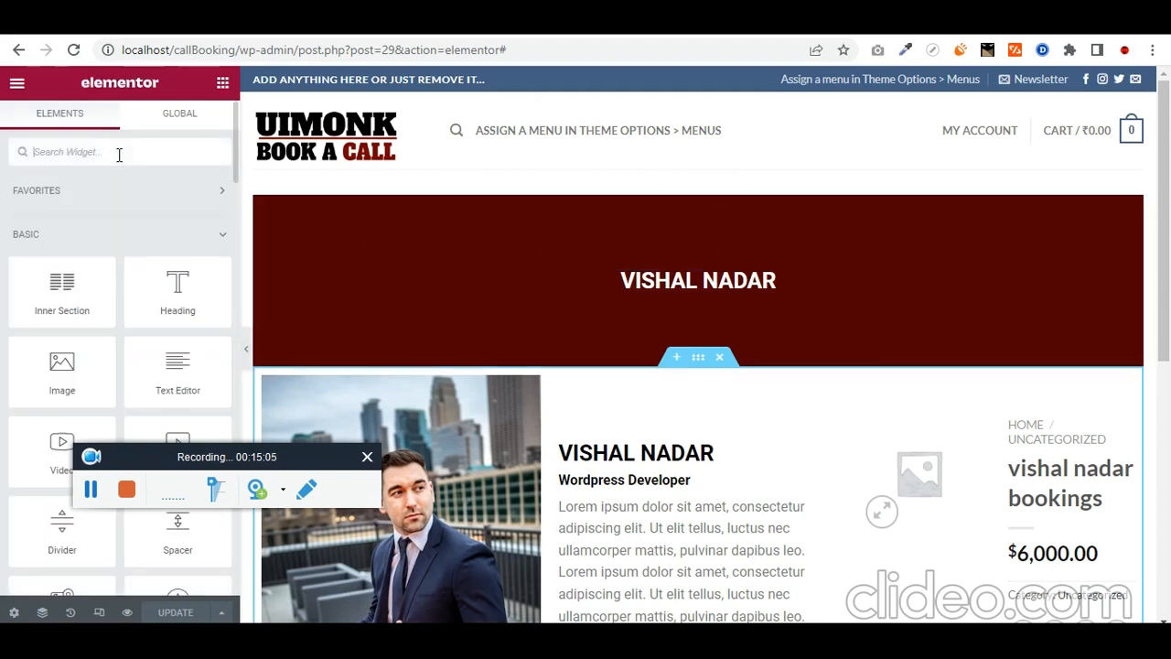
click(119, 155)
text(html)
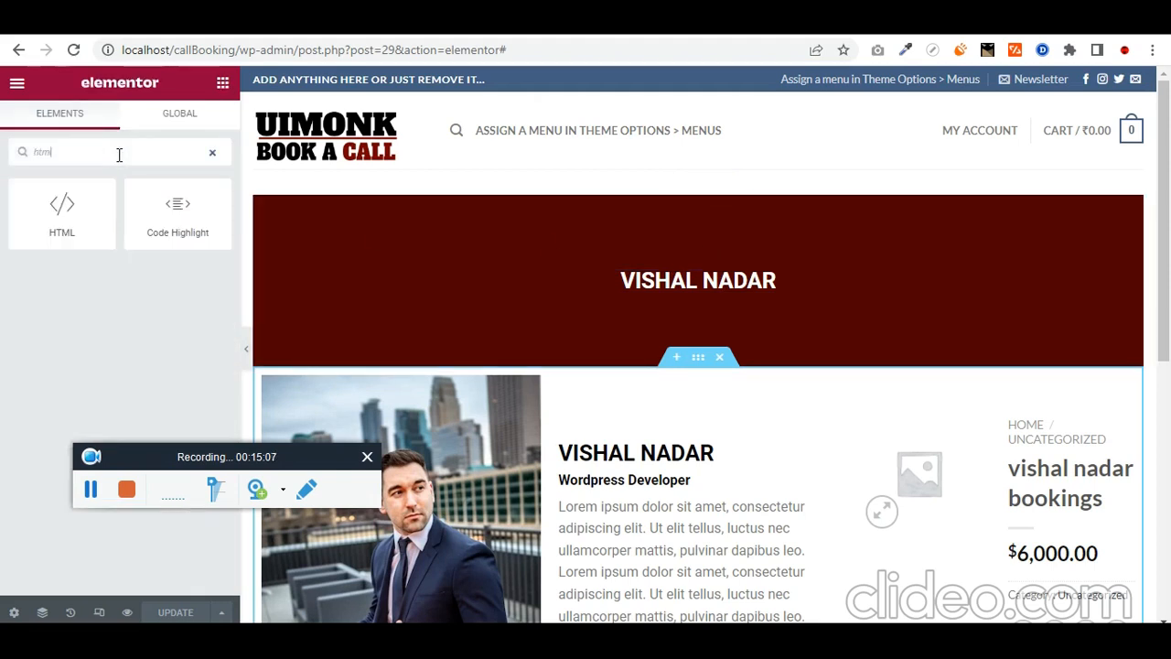
drag(64, 214, 832, 284)
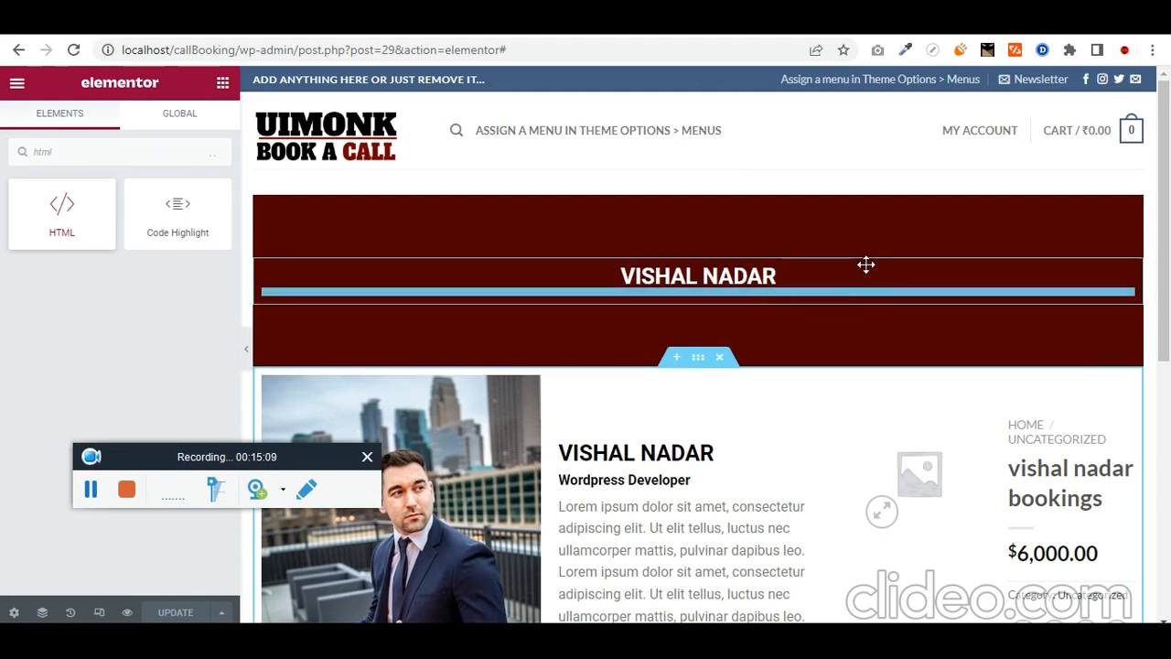
text(<style>)
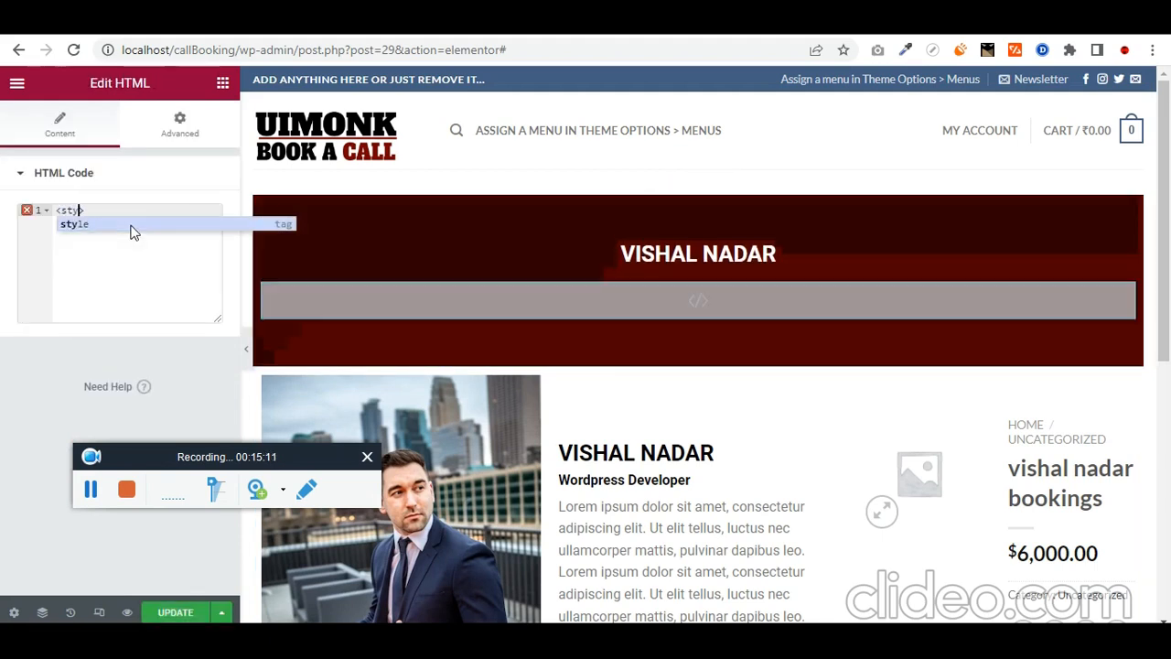
key(Return)
key(Return)
key(Return)
text(<)
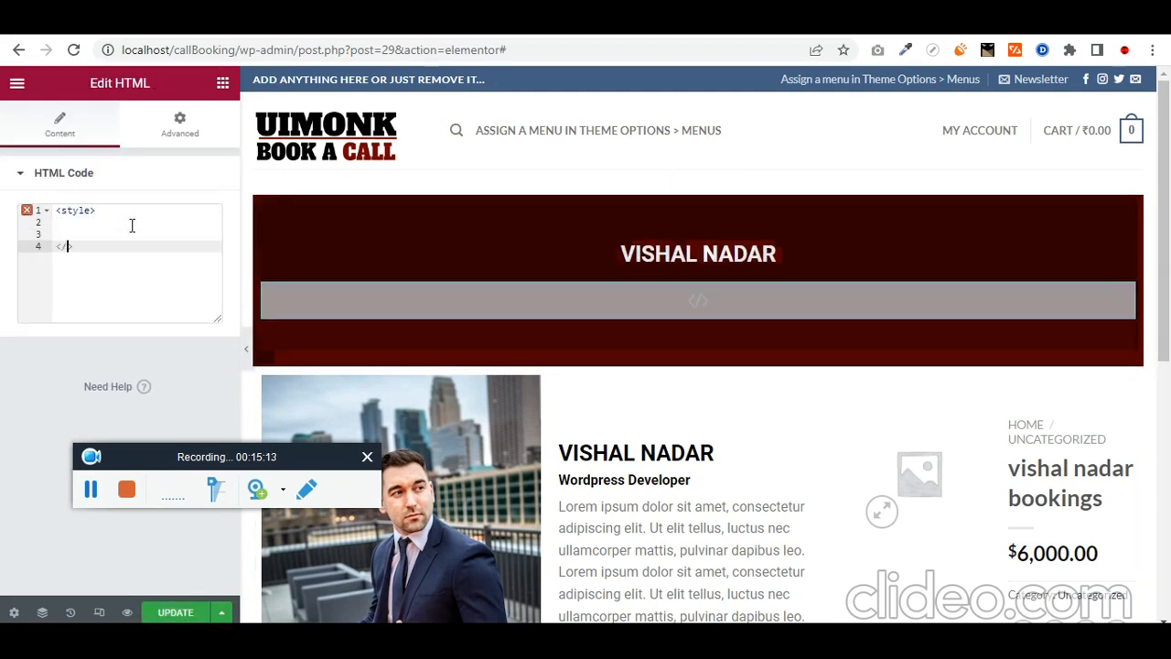
text(/style>)
Step: Paste the display:none CSS rules from Notepad inside the style block
click(132, 226)
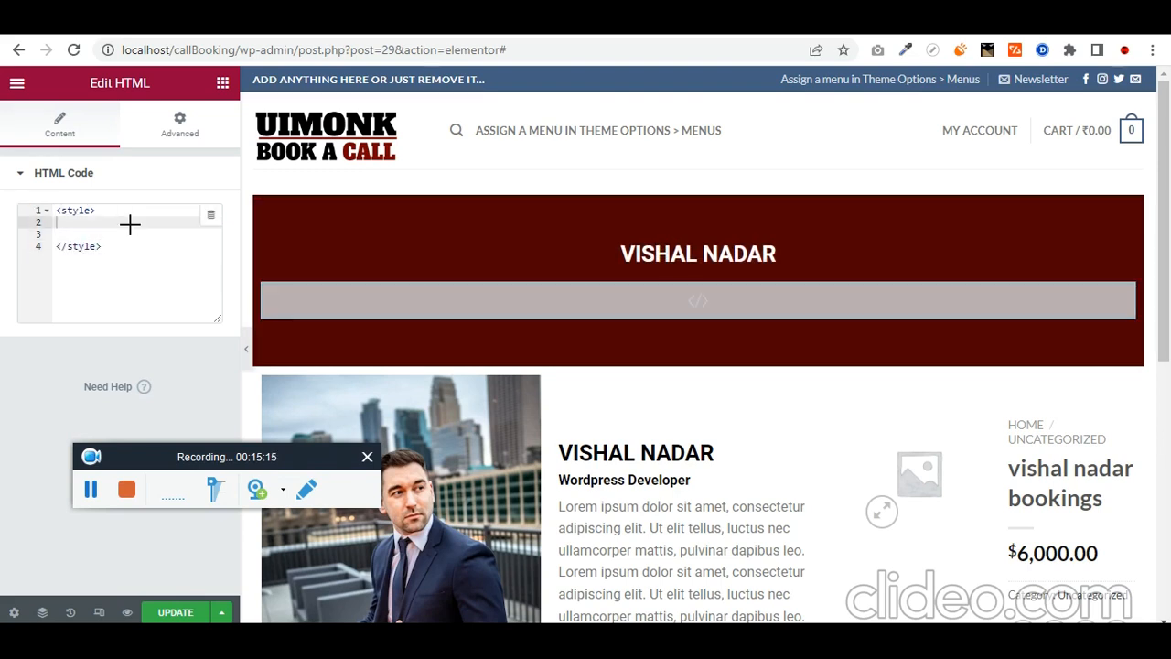
key(alt+Tab)
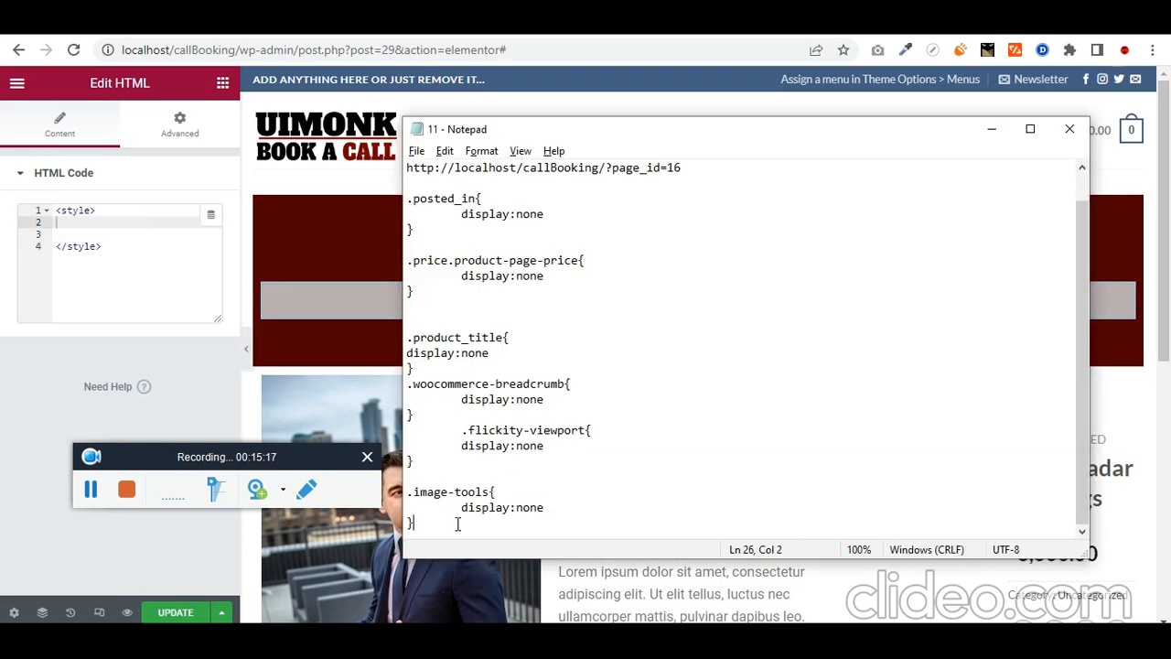
scroll(458, 523, up, 1)
shift+click(433, 218)
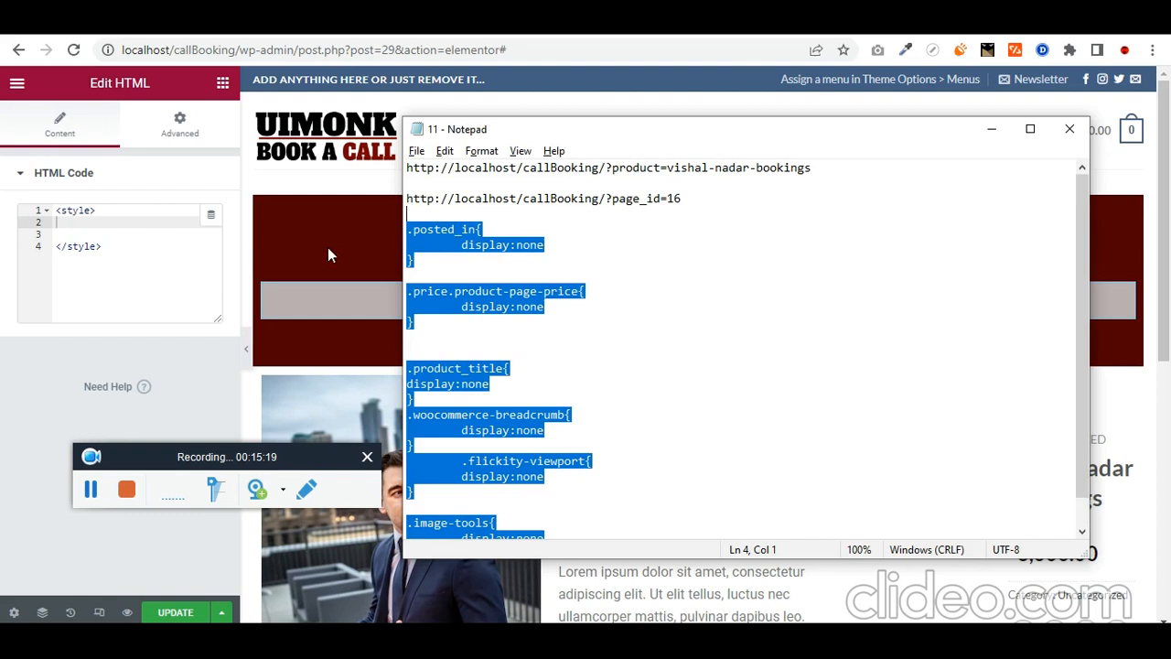
key(ctrl+c)
click(142, 234)
key(ctrl+v)
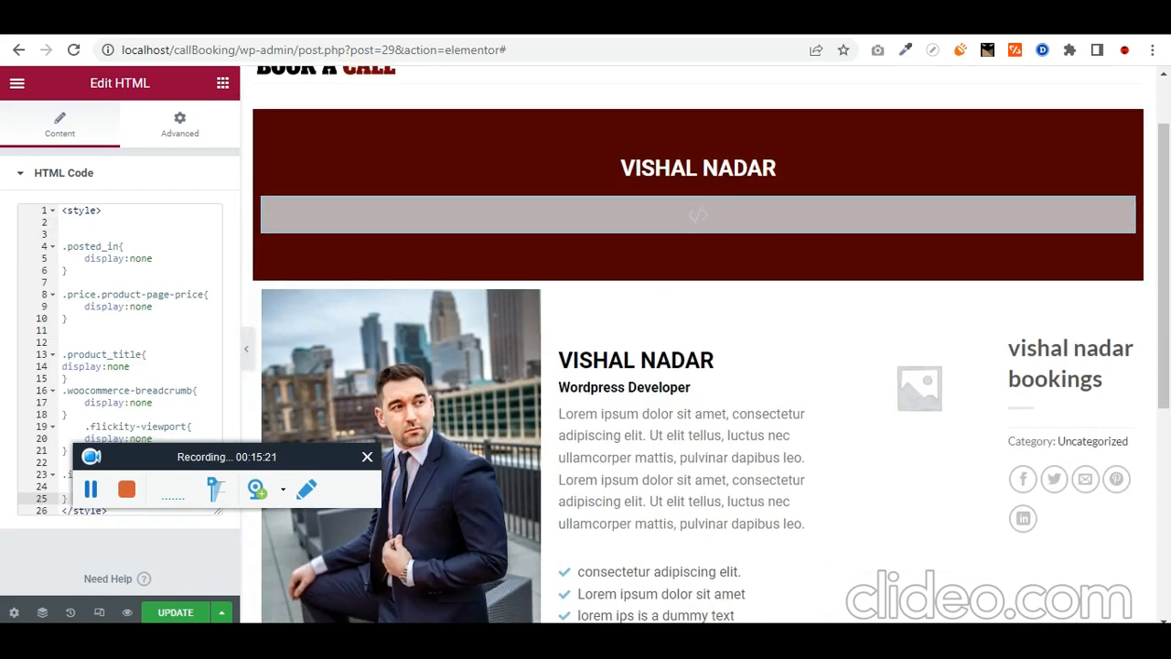
Step: Set the profile text column's vertical alignment to Top
click(92, 493)
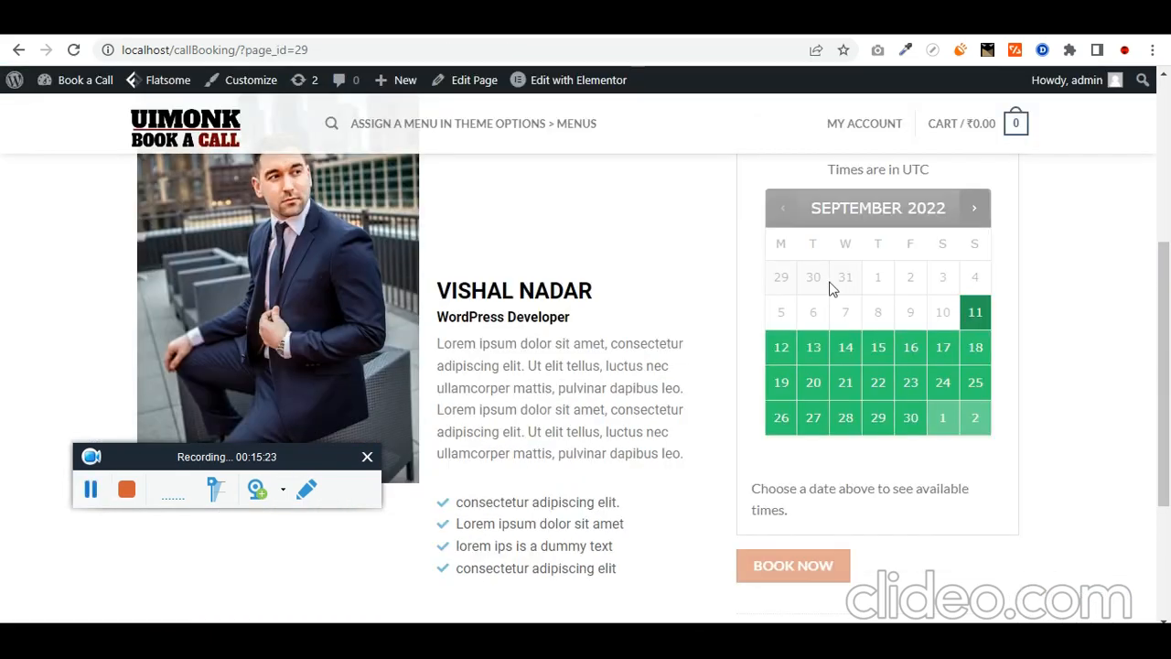
scroll(503, 316, up, 2)
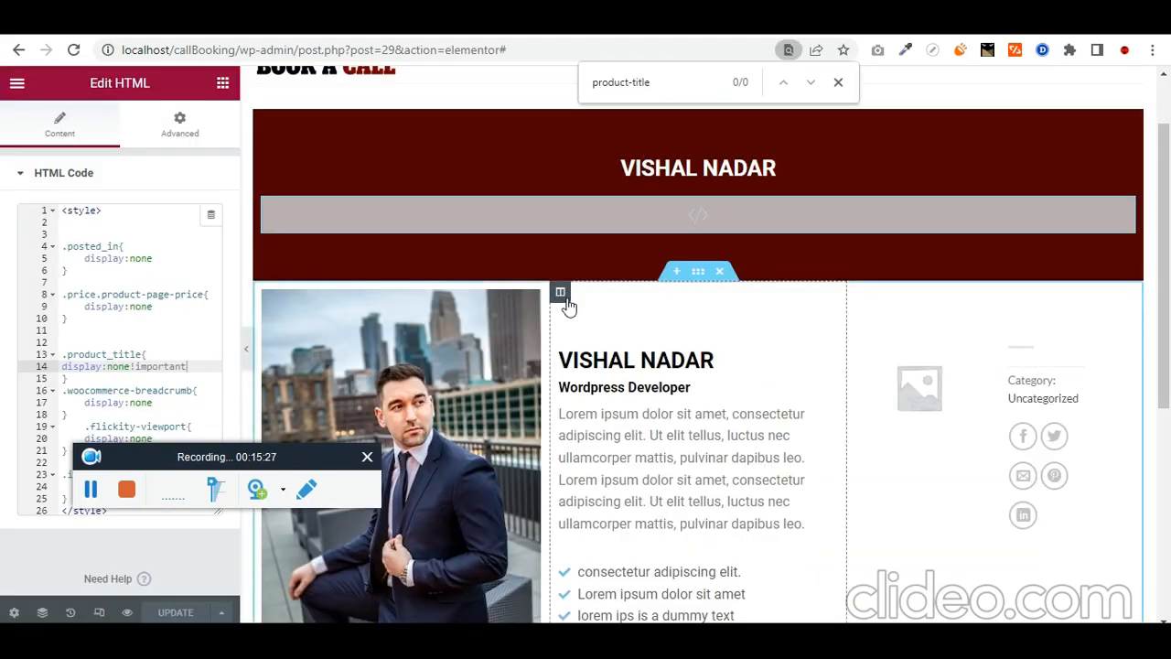
click(563, 296)
click(183, 258)
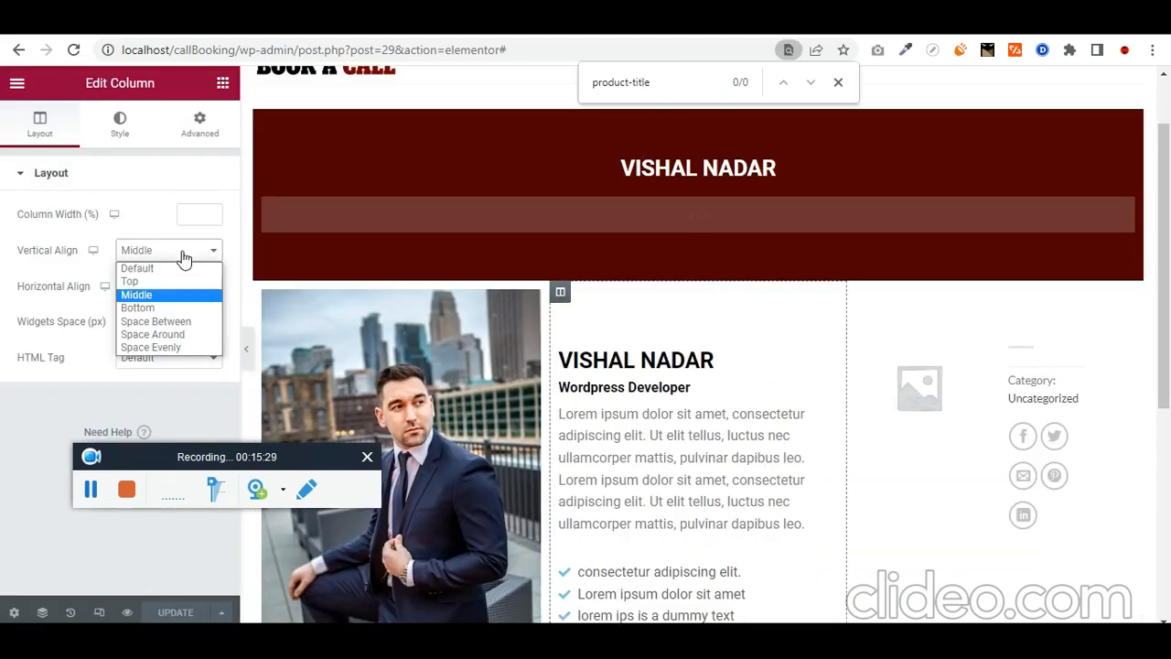
click(146, 281)
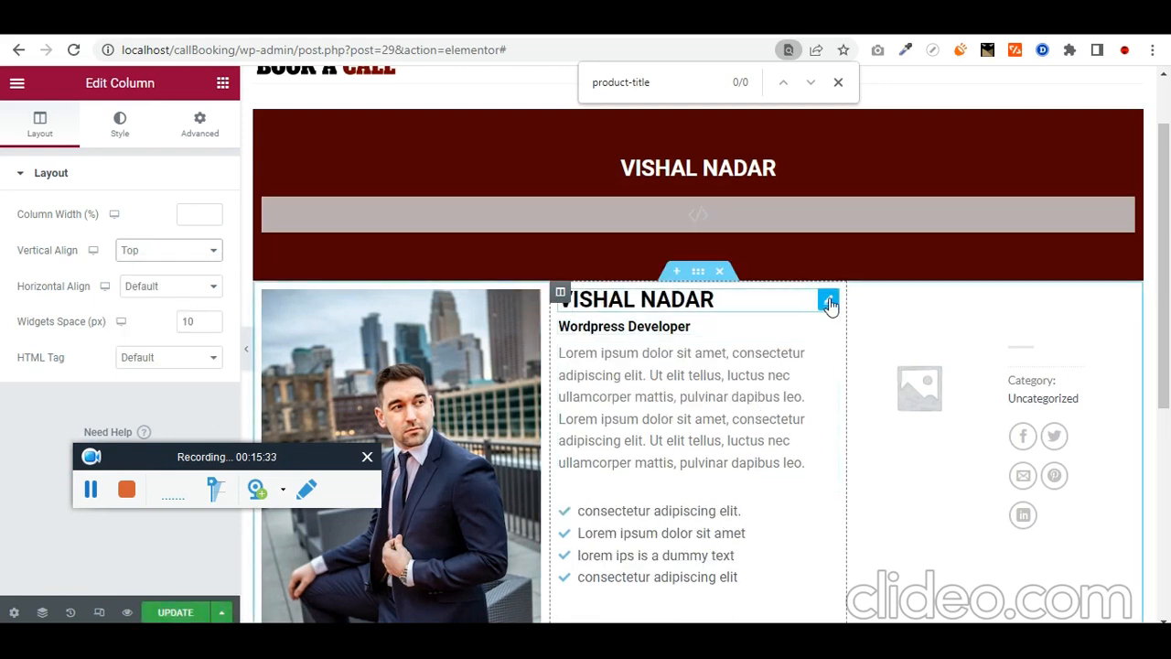
Step: Give the name heading a small rem top margin (02) and update the page
click(225, 84)
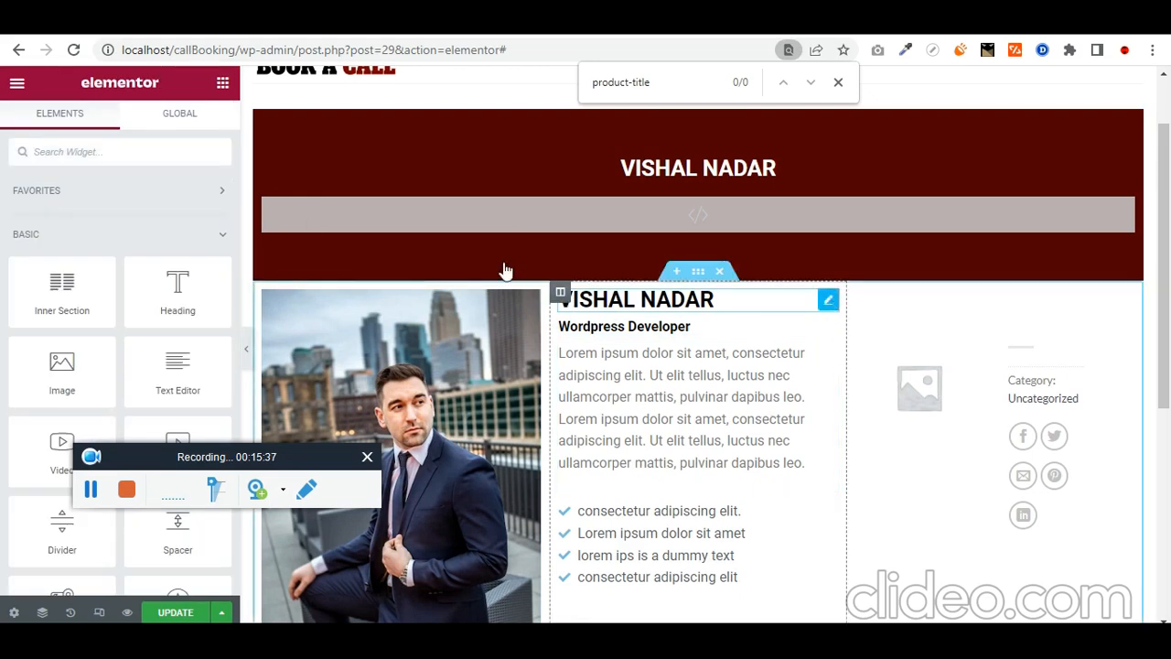
click(595, 301)
click(201, 124)
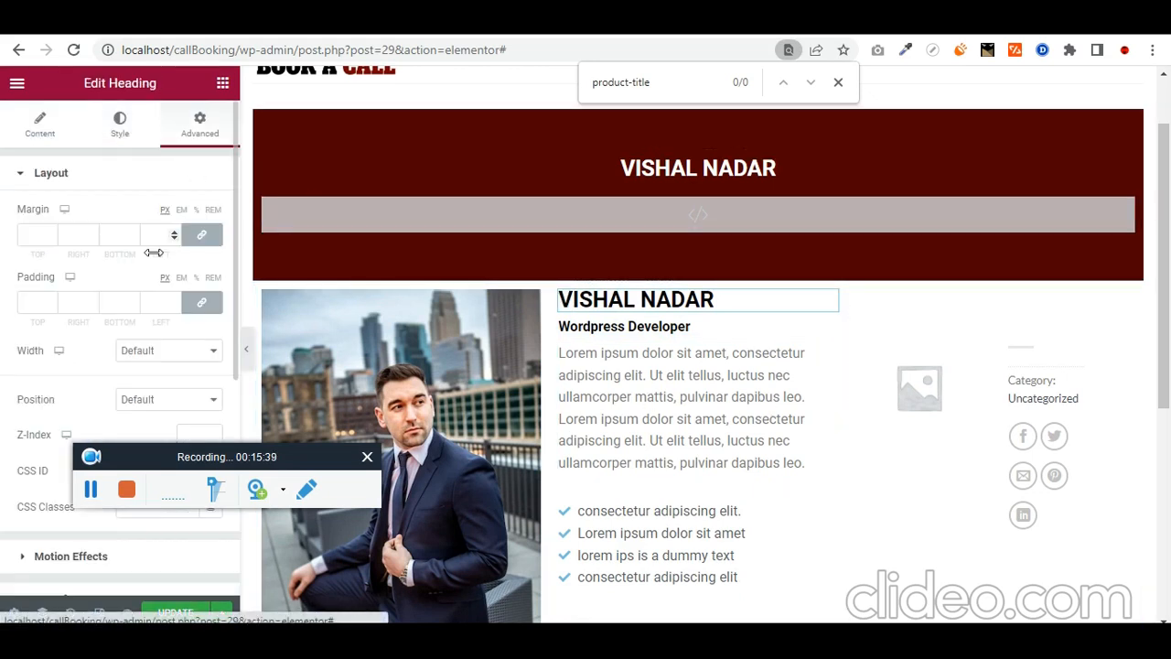
click(214, 210)
click(203, 234)
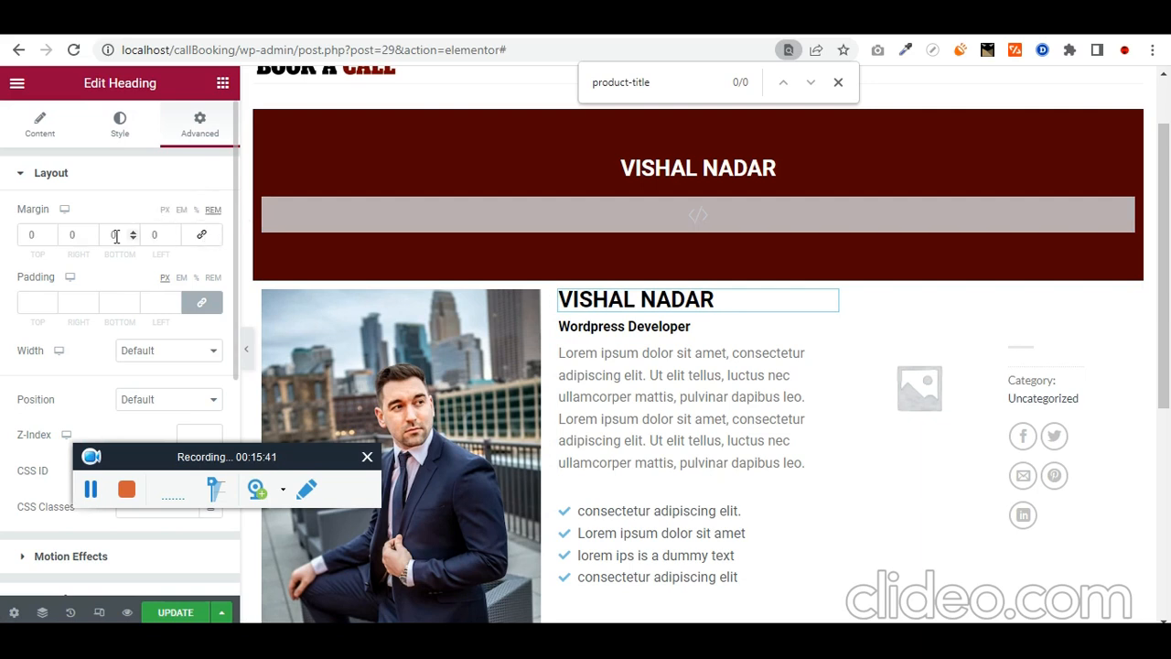
text(3)
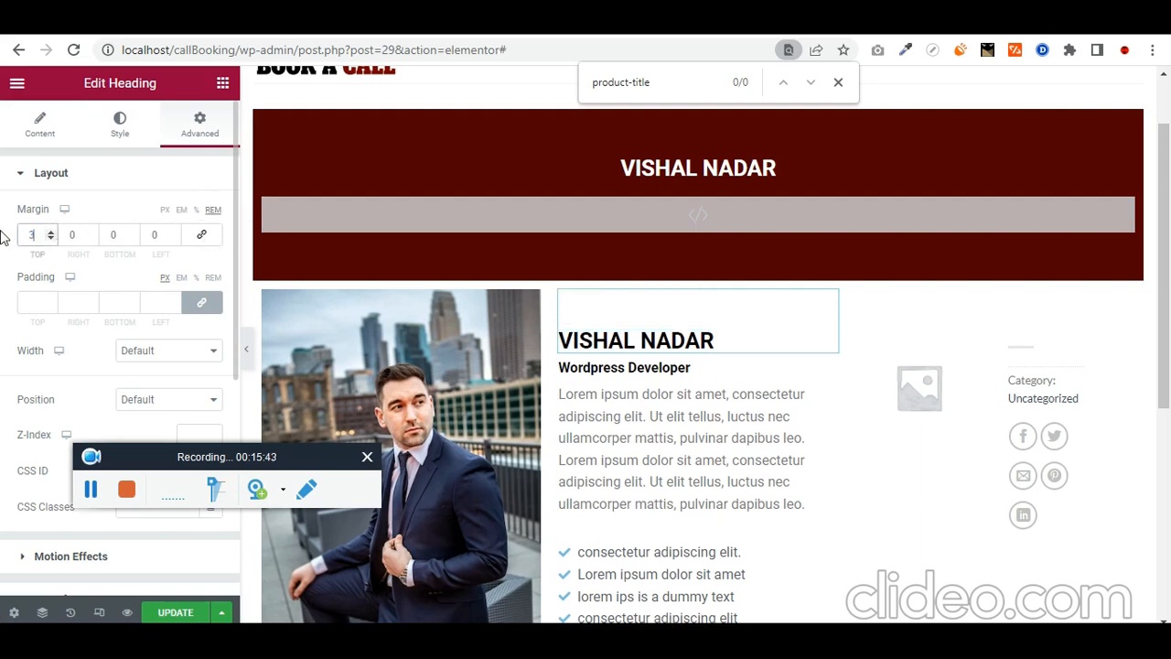
key(BackSpace)
text(02)
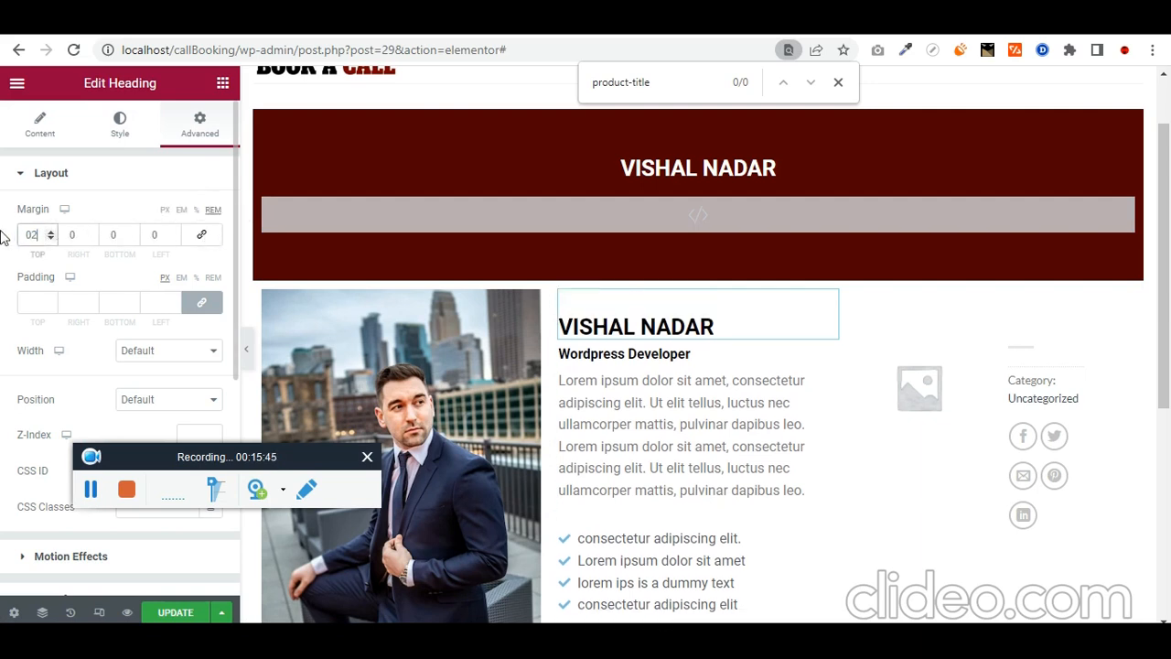
click(183, 614)
click(196, 23)
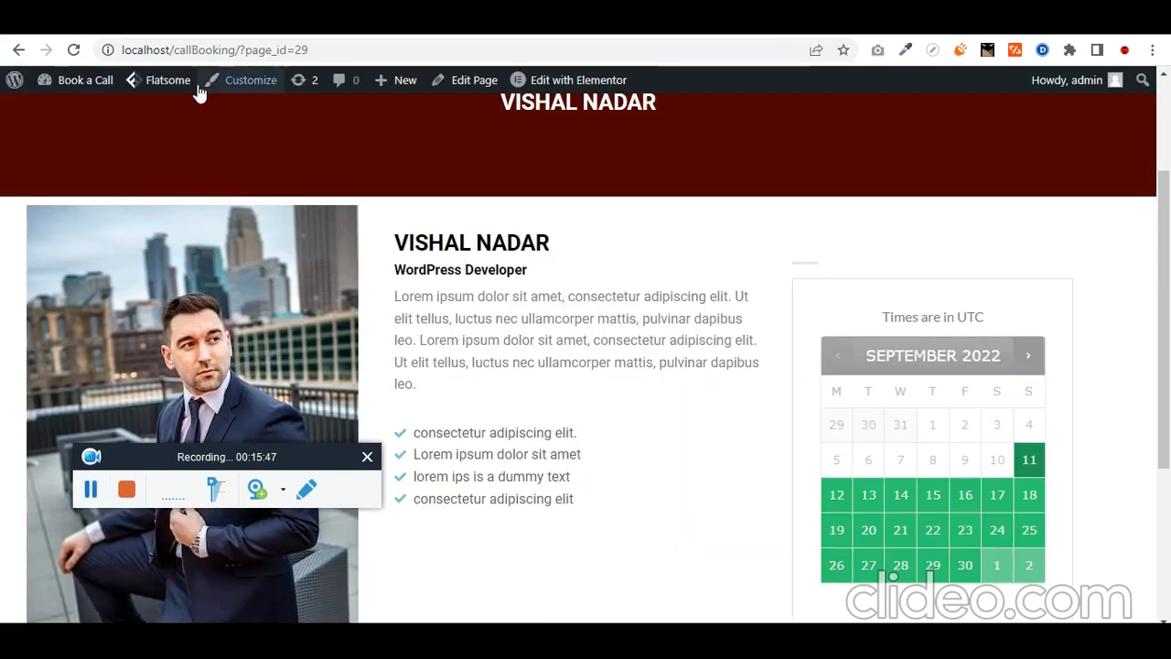
Step: Check the updated profile page live and select its URL in the address bar
click(197, 22)
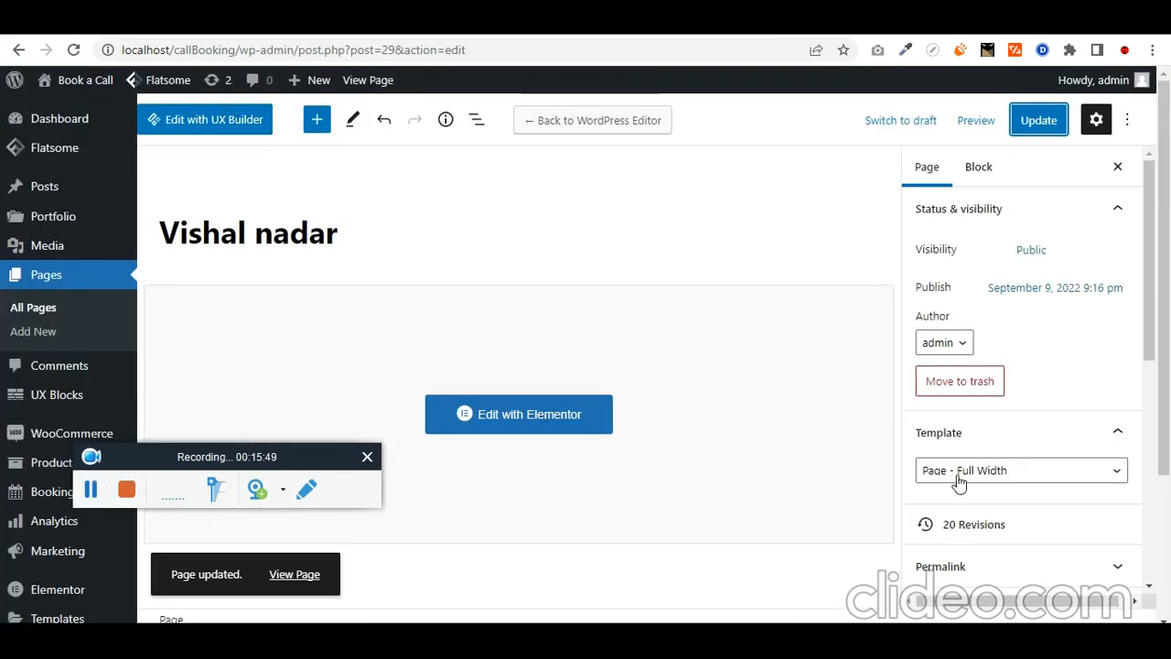
click(196, 23)
scroll(823, 355, down, 7)
scroll(822, 357, up, 7)
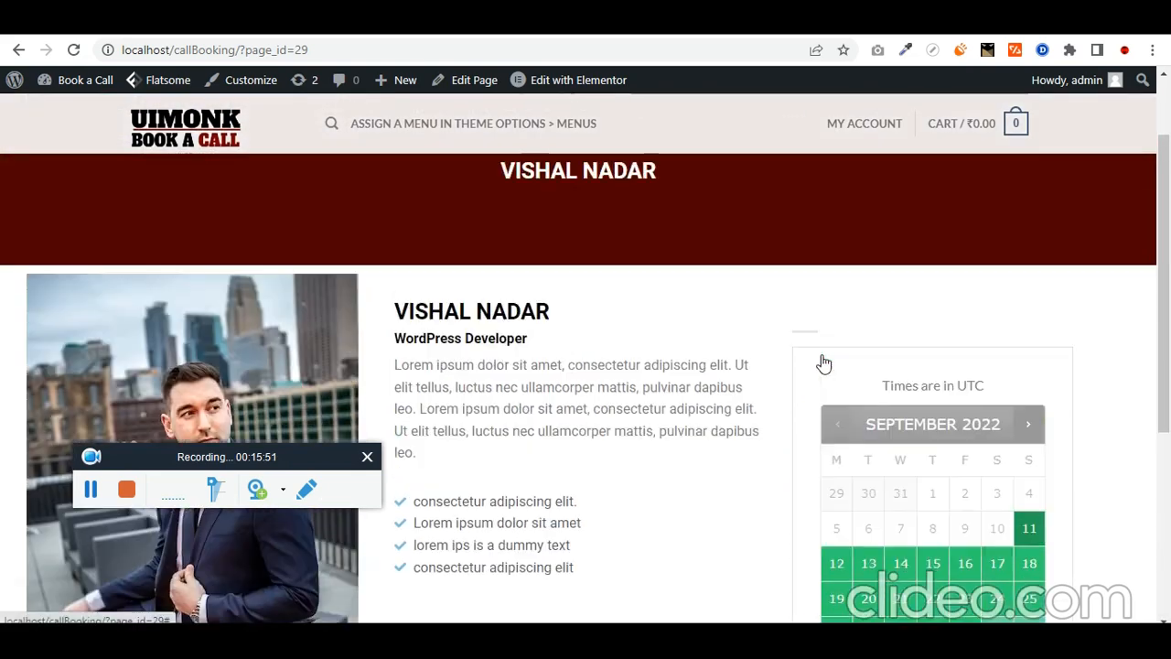
scroll(813, 368, down, 3)
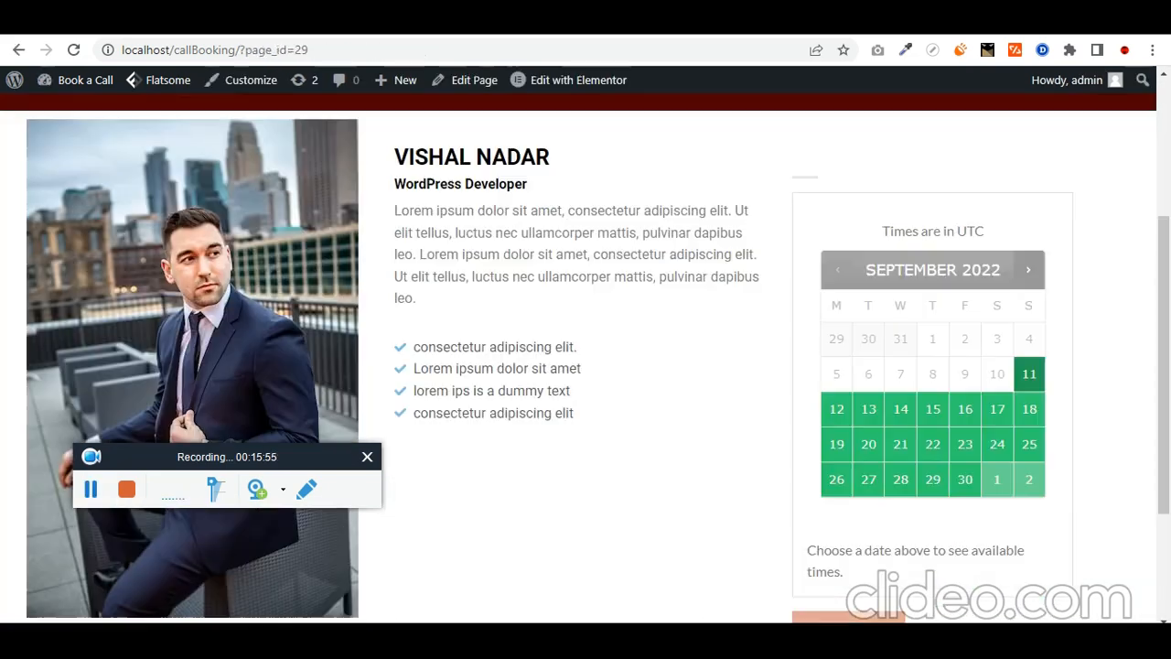
click(560, 50)
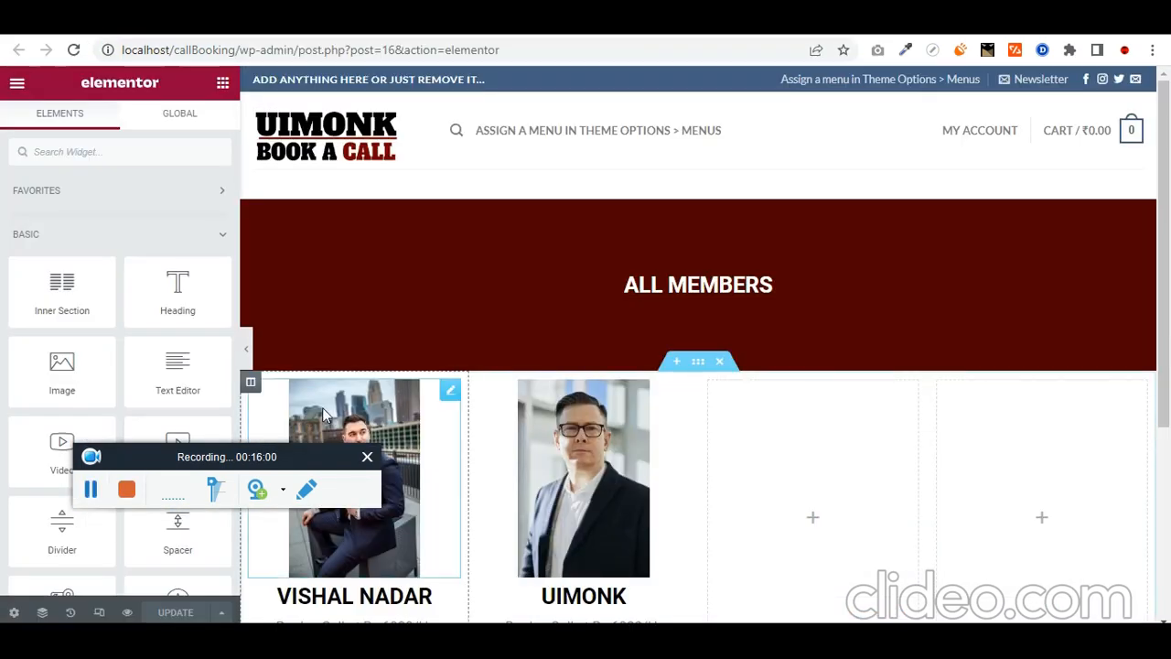
Step: Add a centred Book Now button under the first member, linked to the profile page URL
scroll(256, 302, down, 1)
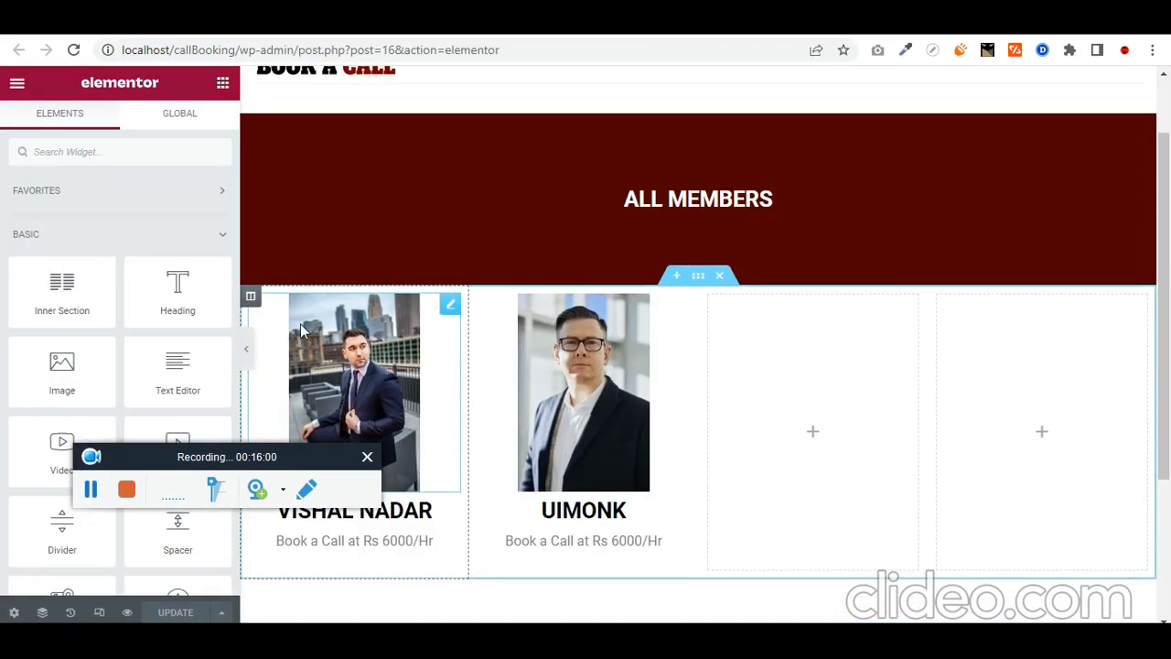
click(253, 296)
scroll(293, 338, down, 2)
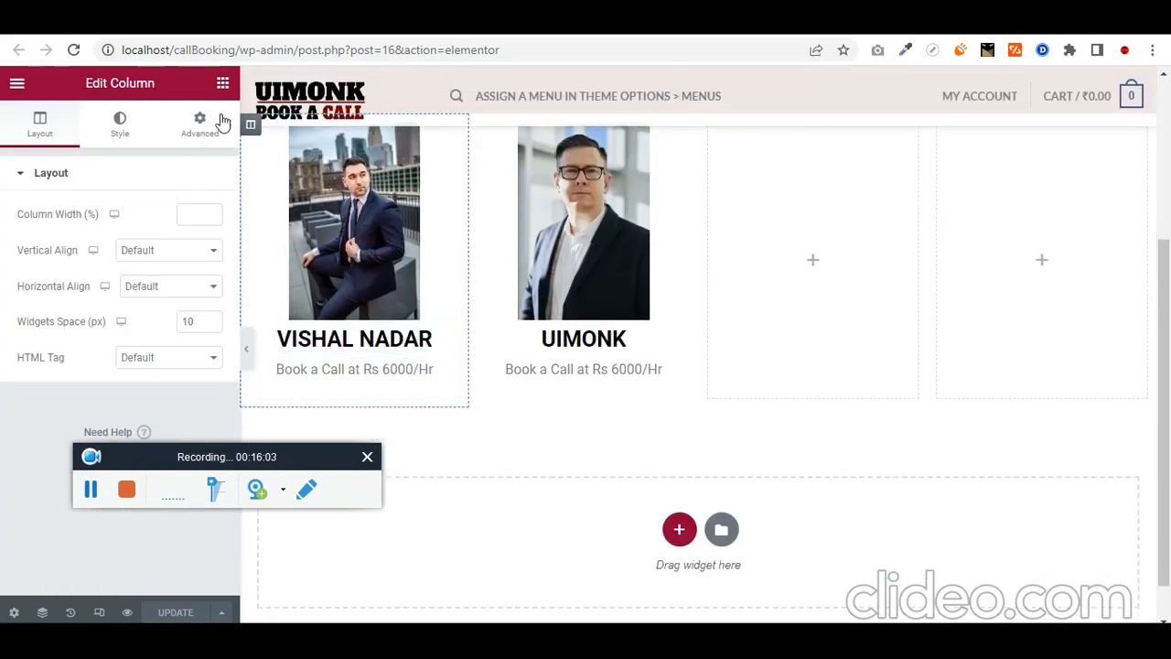
click(222, 86)
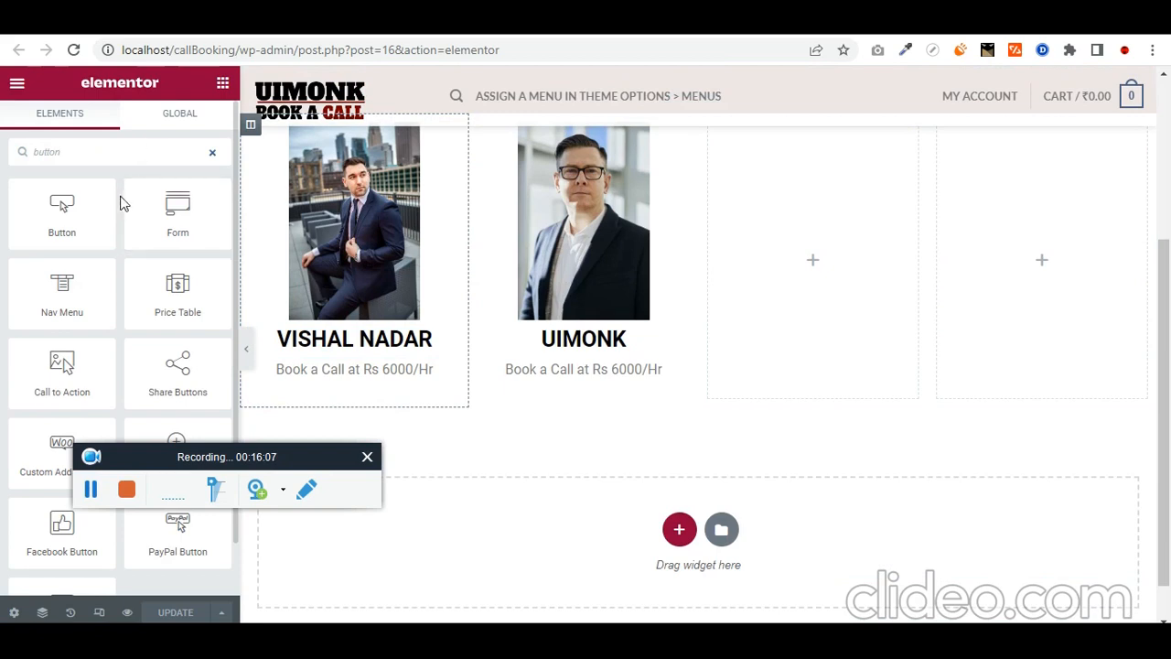
drag(124, 203, 315, 318)
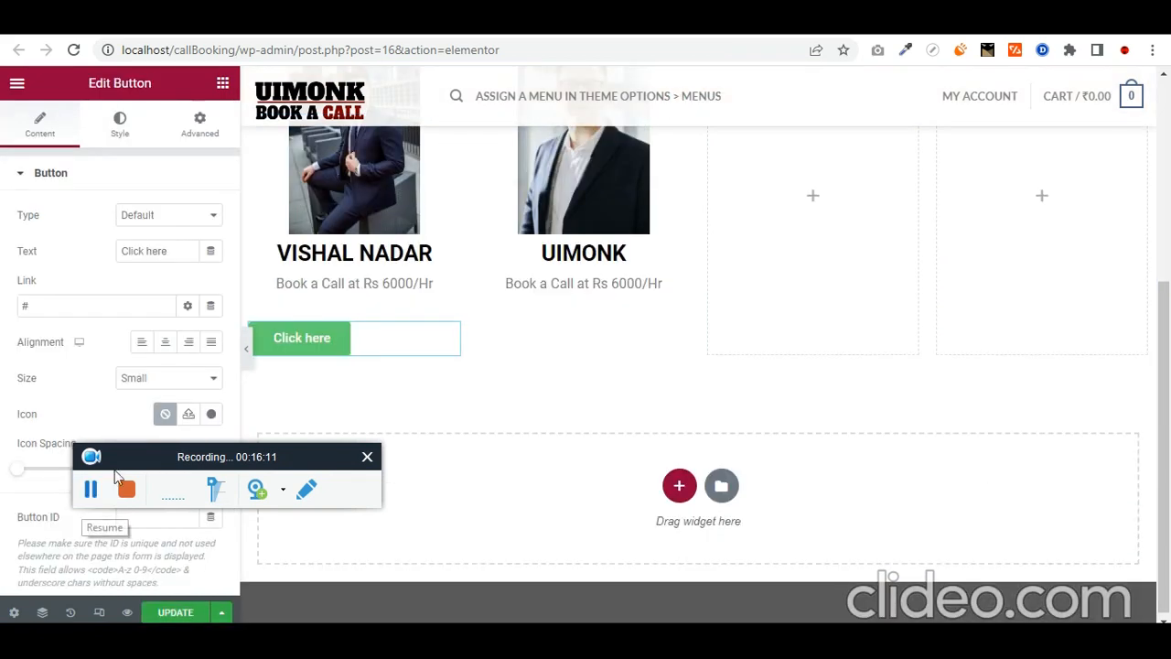
text(B)
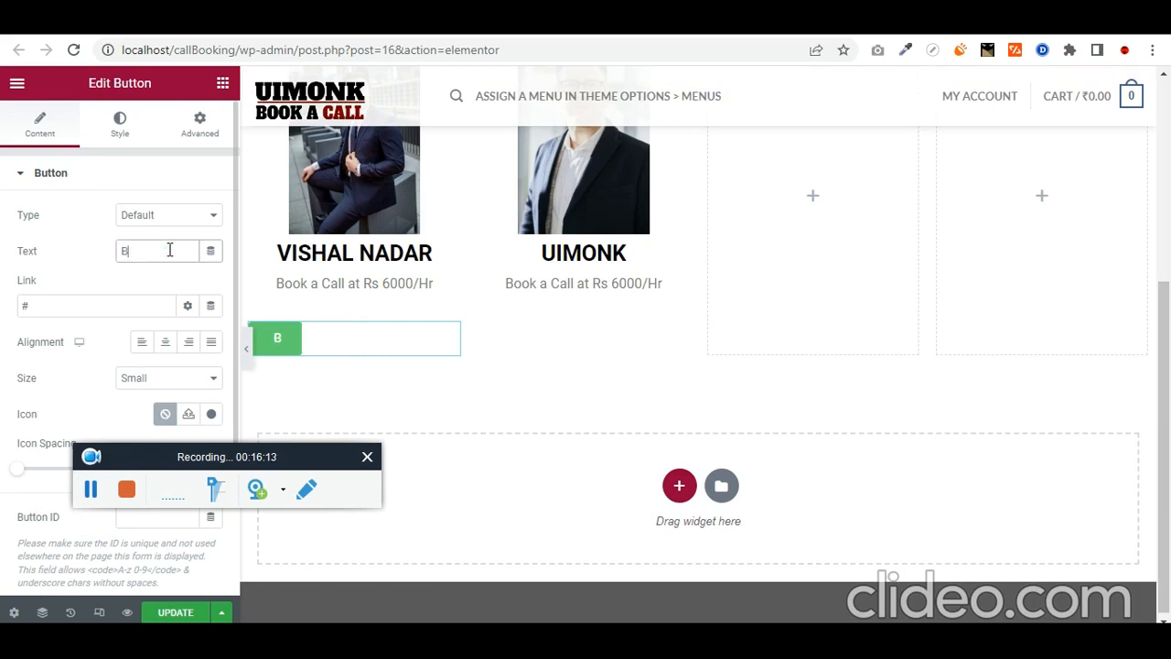
text(ook Now)
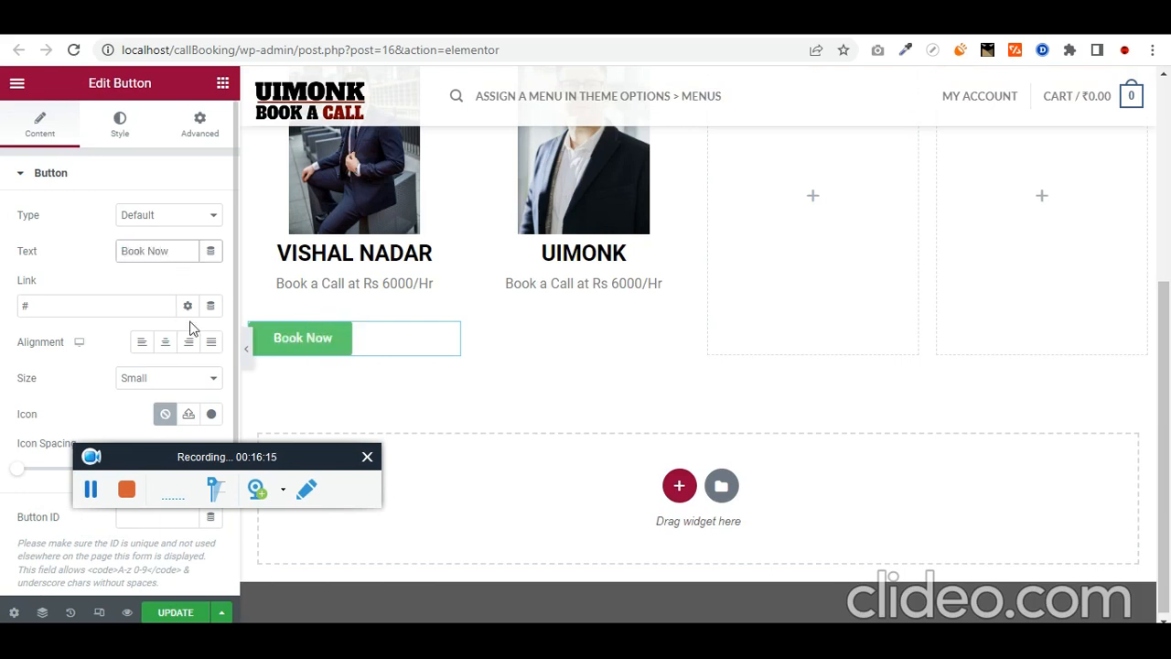
click(165, 341)
click(56, 306)
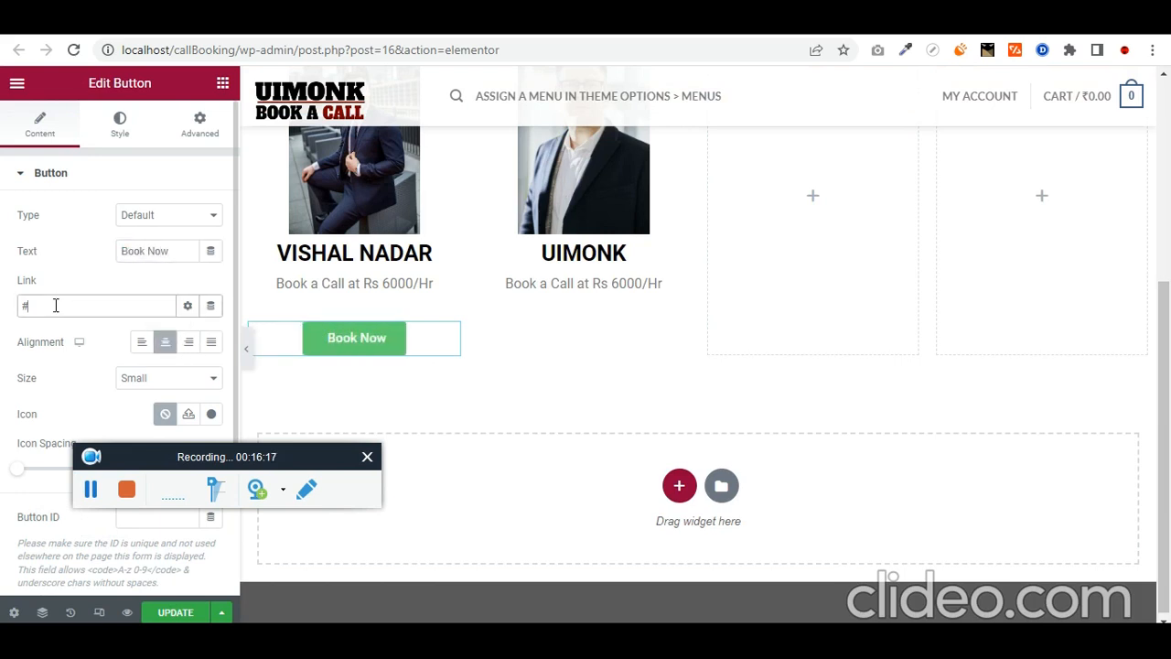
key(ctrl+v)
Step: Make the button background black and delete the price line under the first member
scroll(144, 345, down, 2)
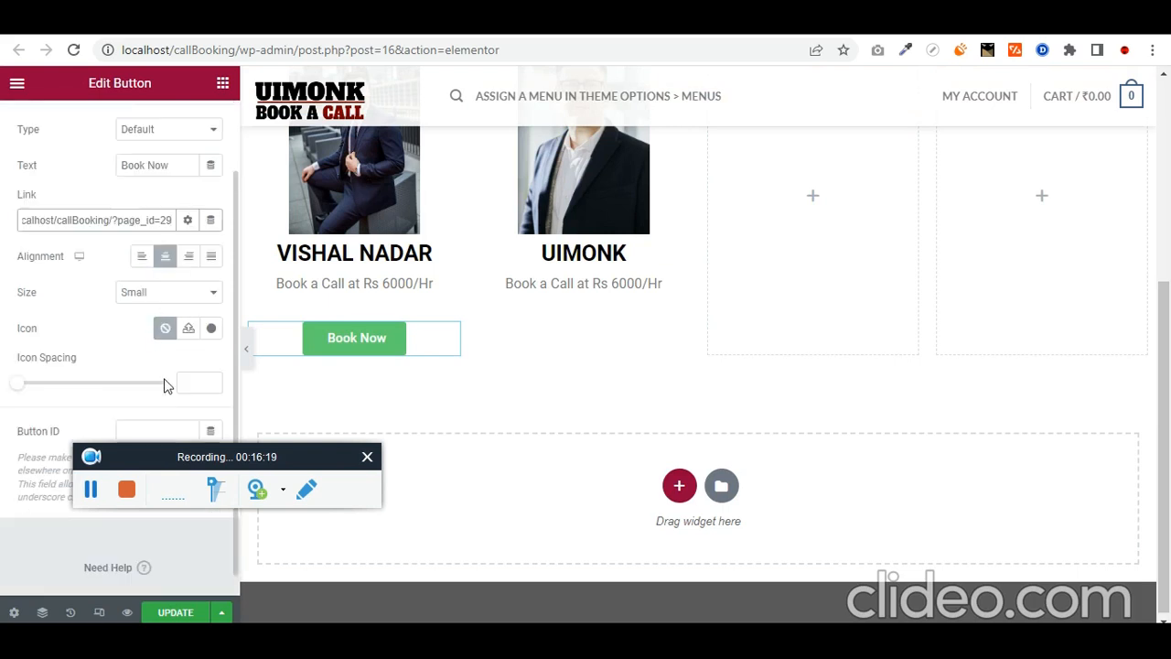
scroll(30, 277, up, 1)
scroll(30, 277, up, 1)
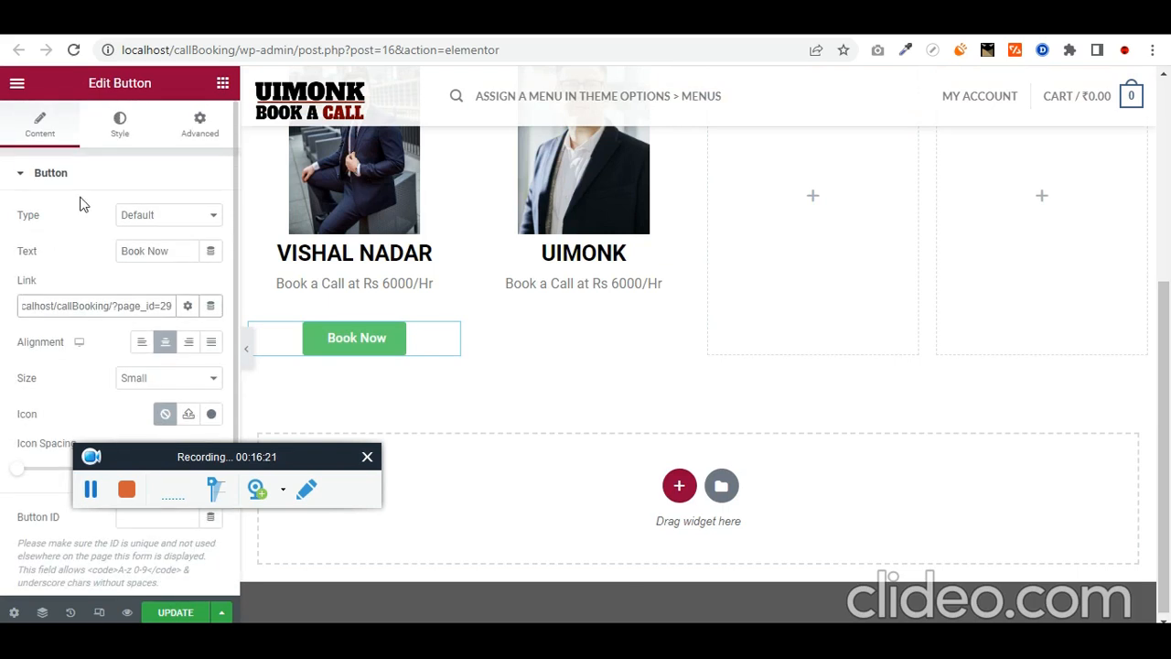
click(120, 124)
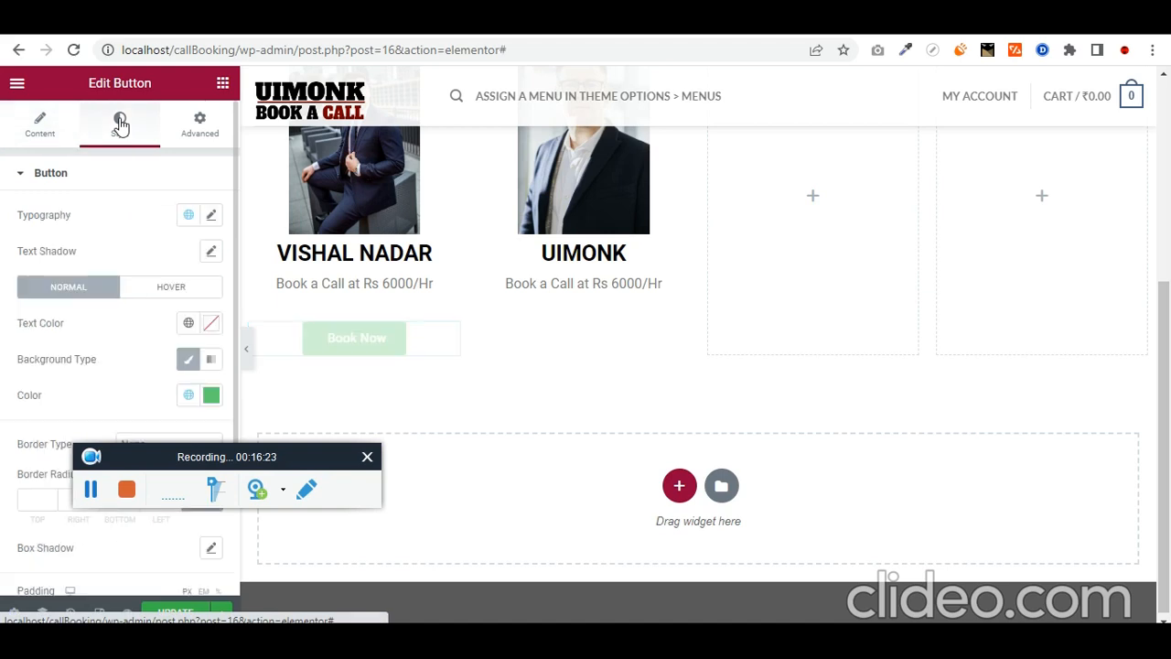
click(213, 398)
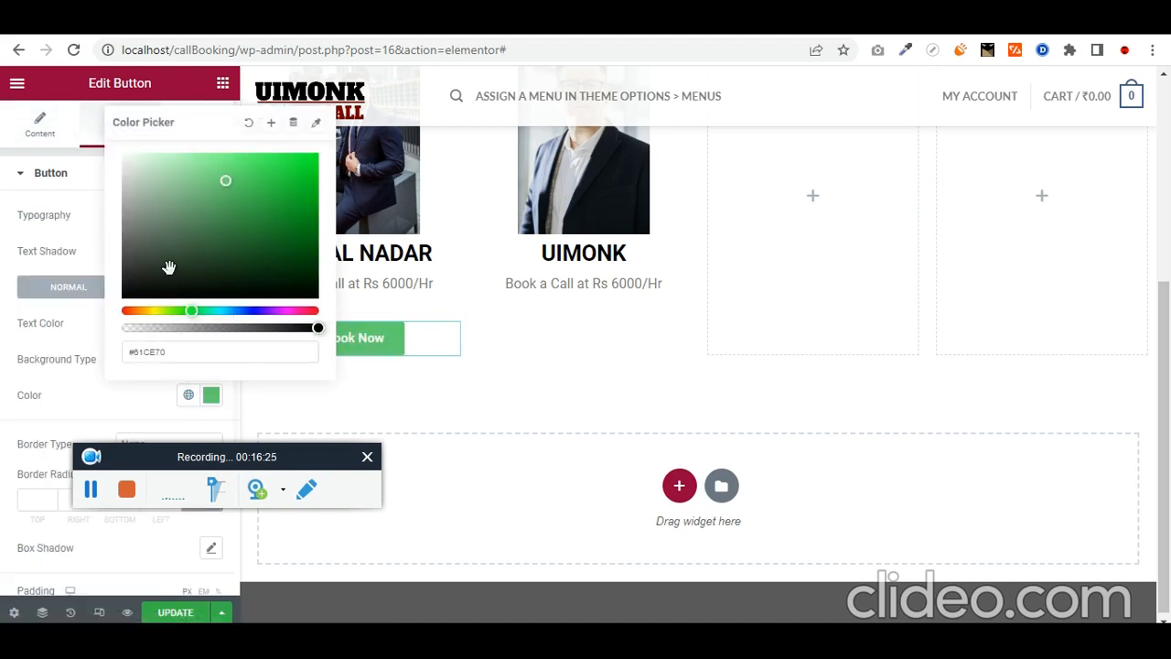
drag(170, 267, 2, 337)
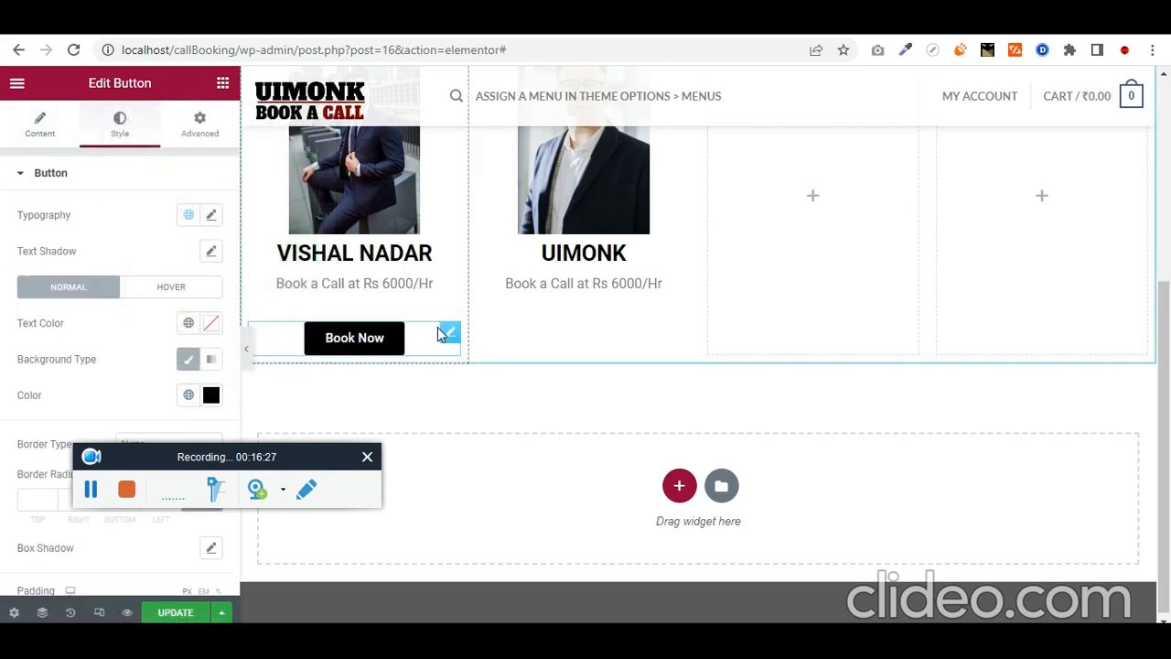
click(448, 286)
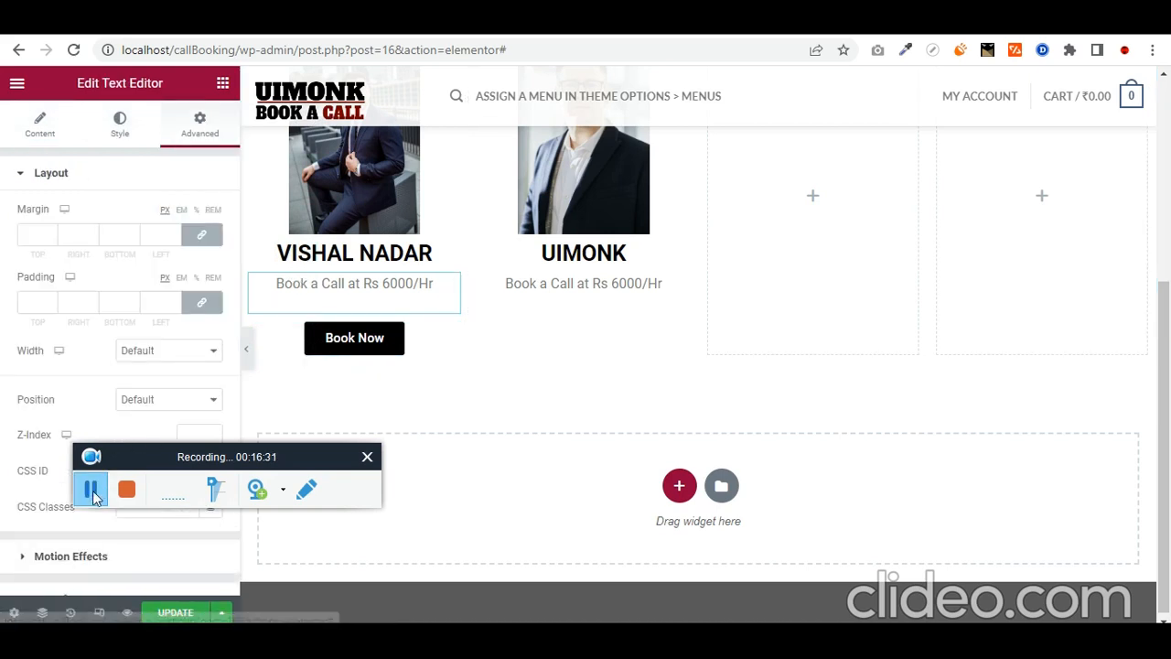
key(Delete)
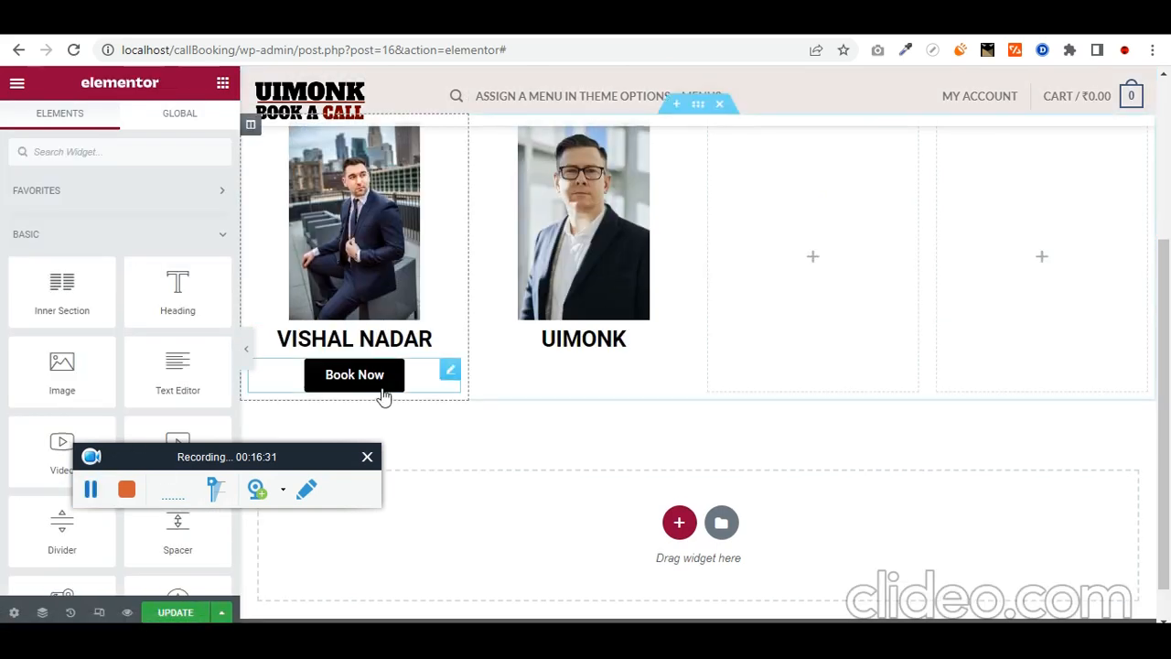
Step: Duplicate the Book Now button and place the copy below the UIMONK heading using the Navigator
right_click(442, 372)
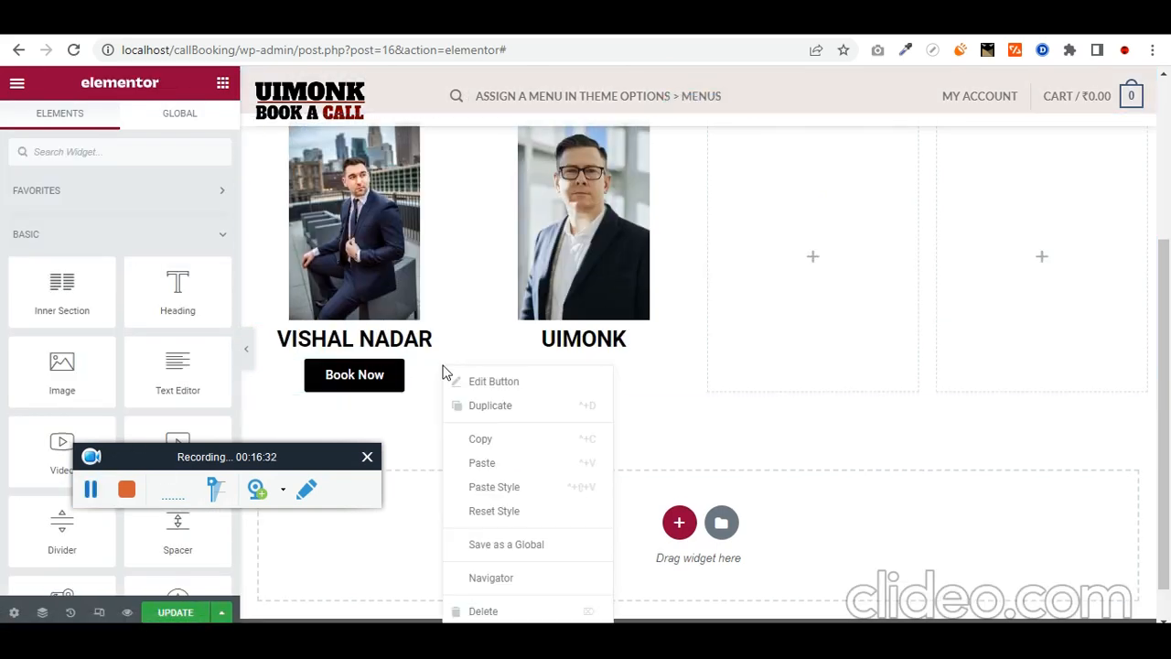
click(508, 405)
drag(452, 416, 555, 387)
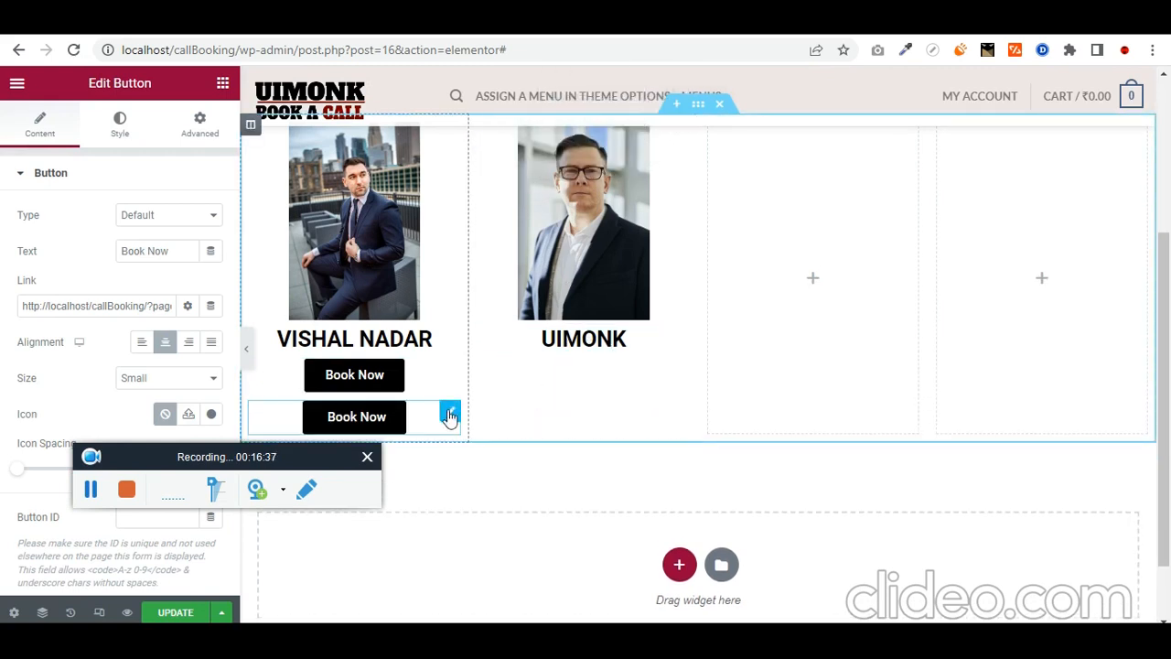
drag(449, 416, 631, 366)
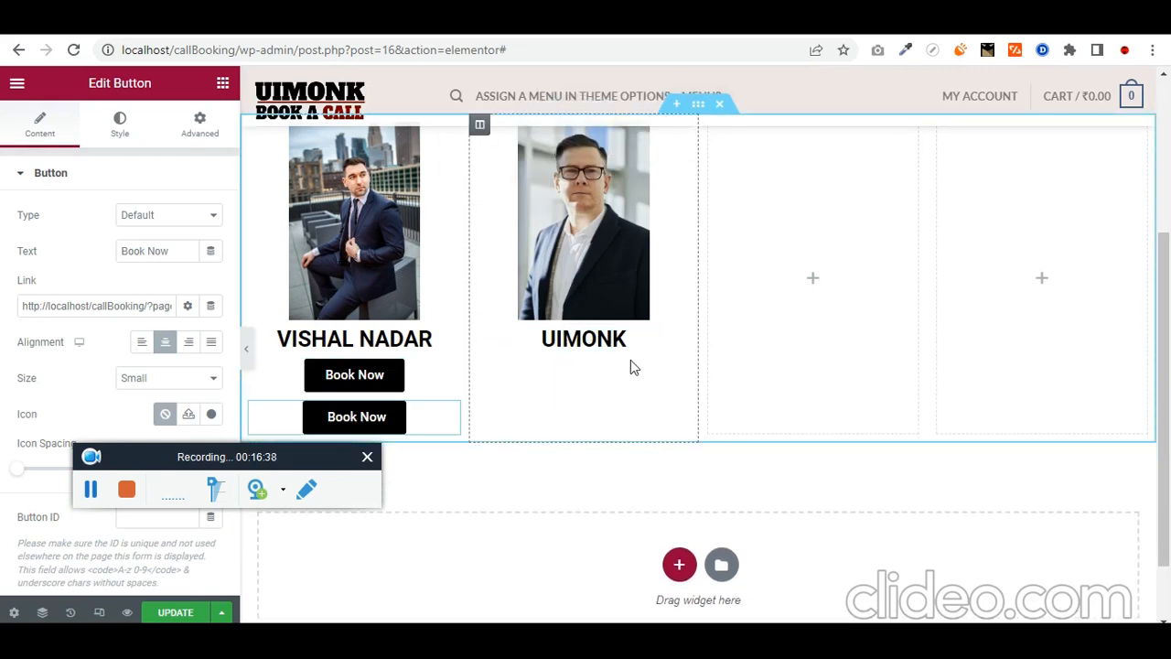
click(38, 612)
scroll(1073, 341, down, 1)
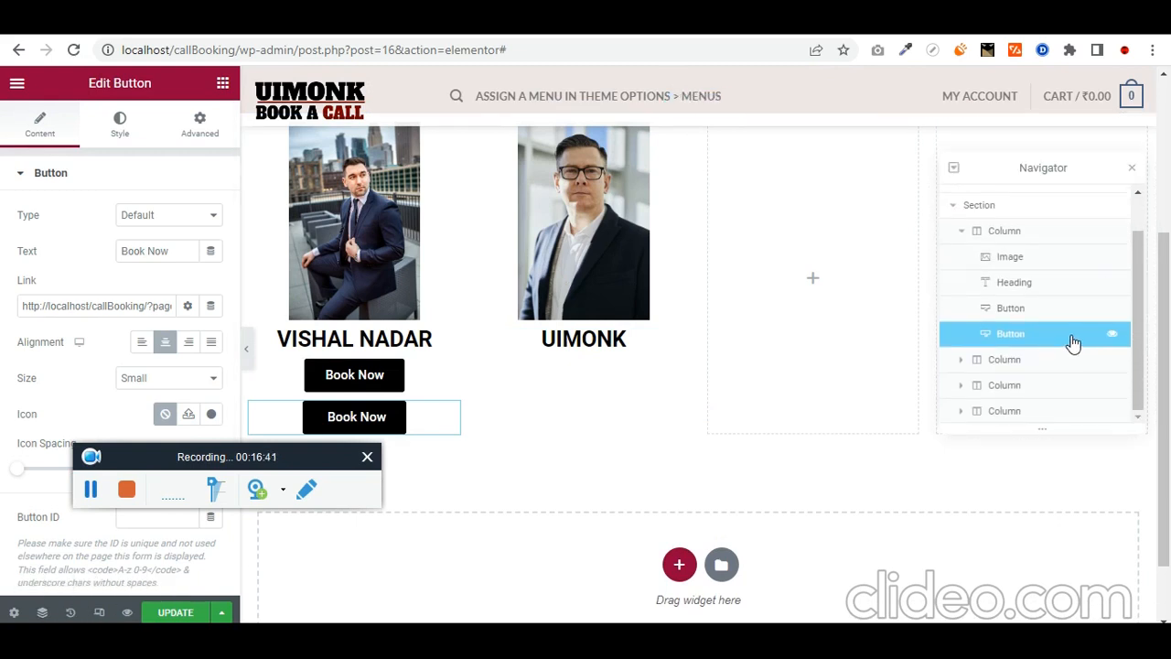
scroll(1040, 305, up, 1)
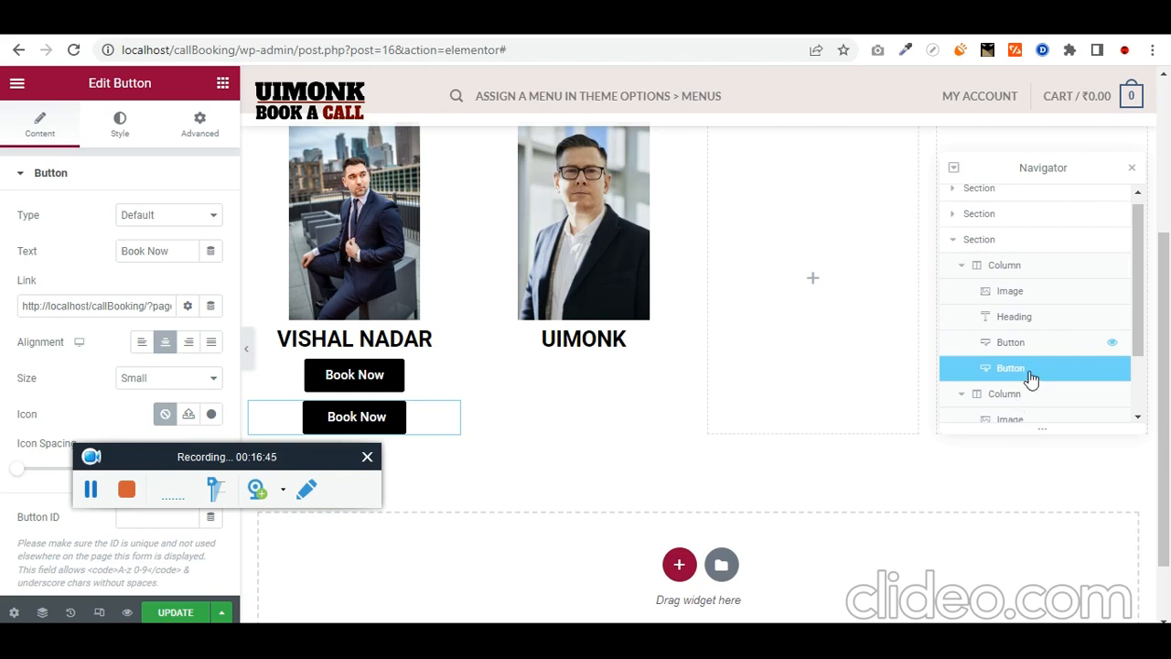
mouse_move(1031, 379)
mouse_down()
mouse_move(1025, 412)
mouse_move(1046, 360)
mouse_move(1007, 300)
mouse_move(1022, 365)
mouse_up()
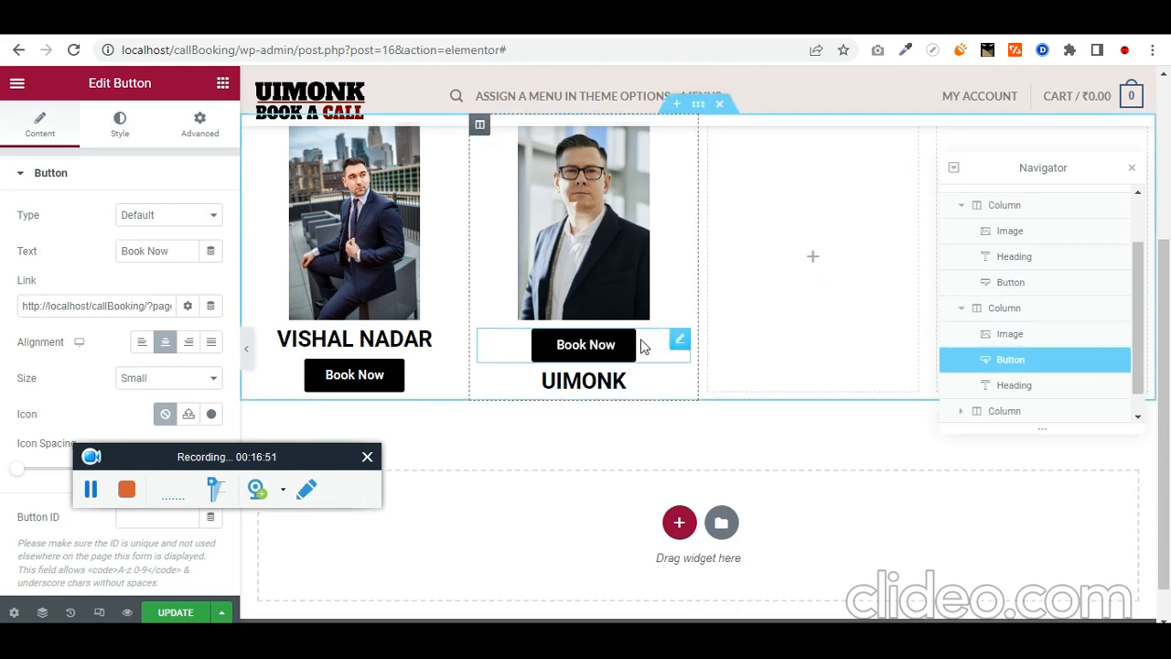
mouse_move(643, 341)
mouse_down()
mouse_move(641, 367)
mouse_move(678, 367)
mouse_move(628, 366)
mouse_up()
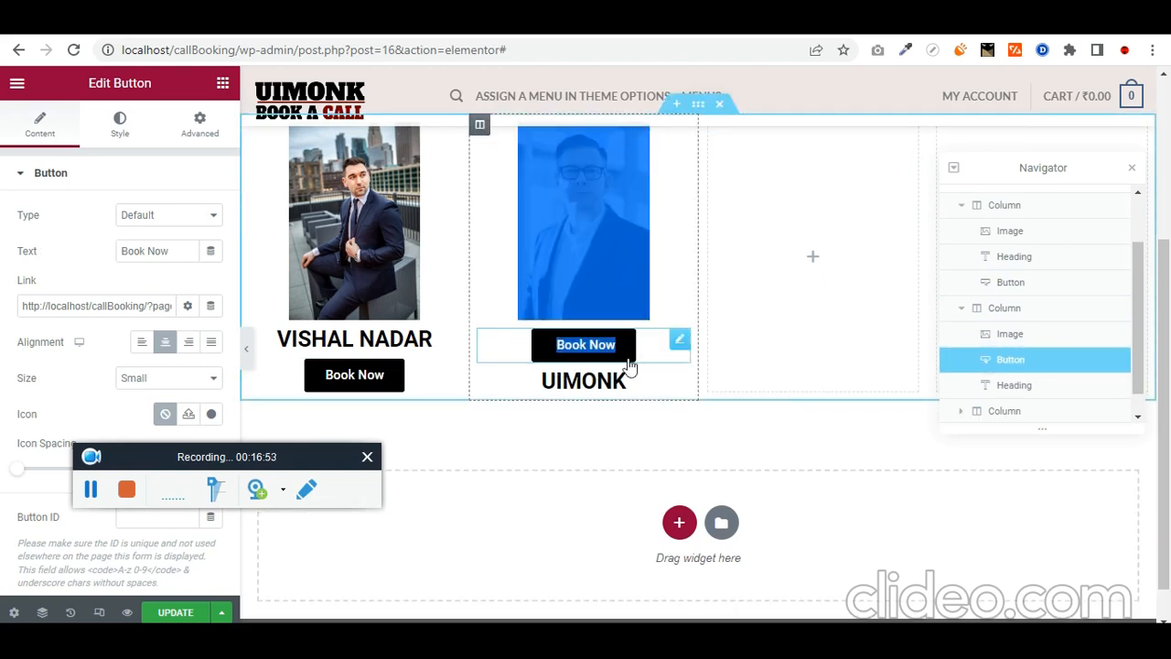
mouse_move(1035, 368)
mouse_down()
mouse_move(1035, 400)
mouse_move(1045, 388)
mouse_up()
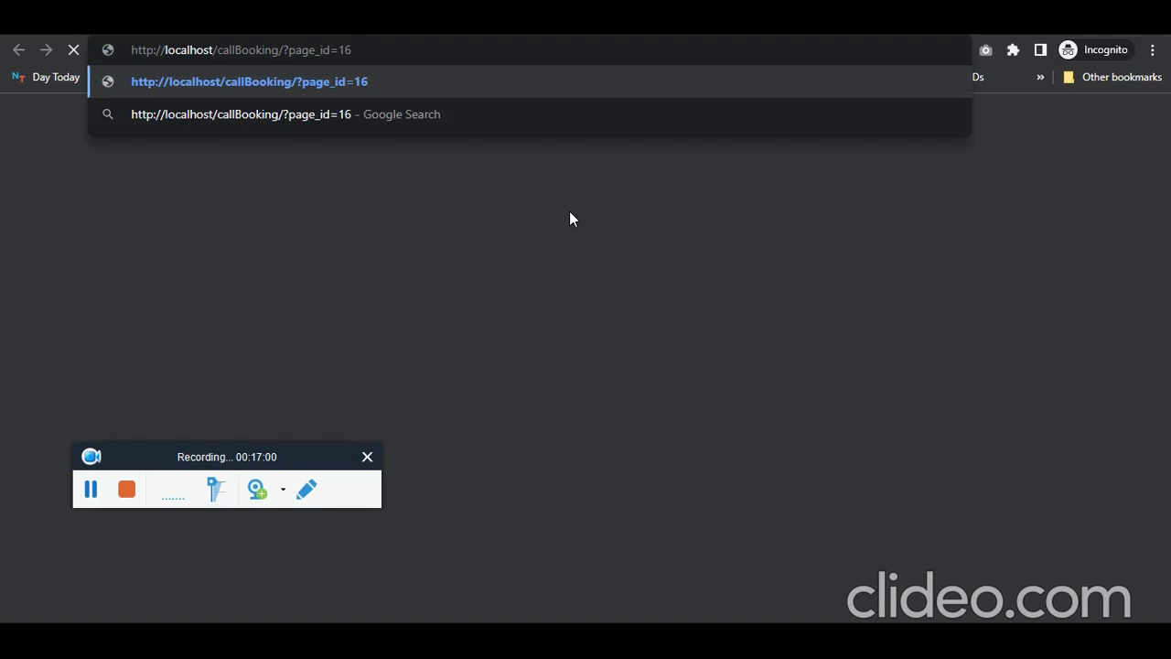
key(Return)
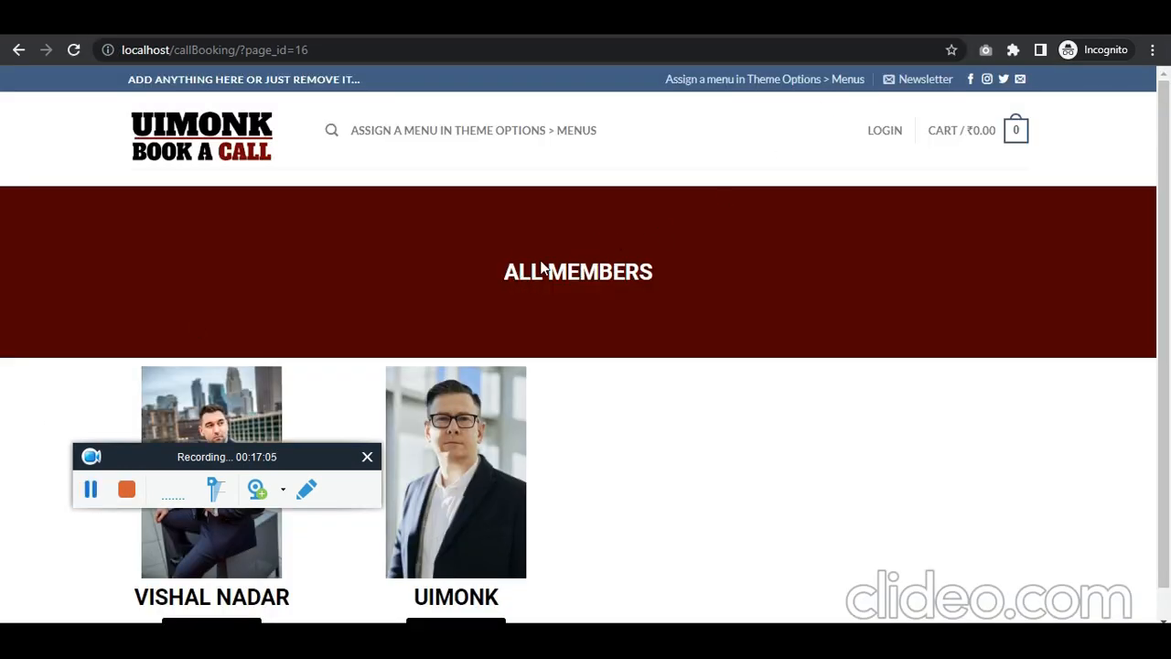
Step: Open the first member's booking page from its Book Now button
drag(625, 277, 504, 272)
scroll(628, 291, down, 1)
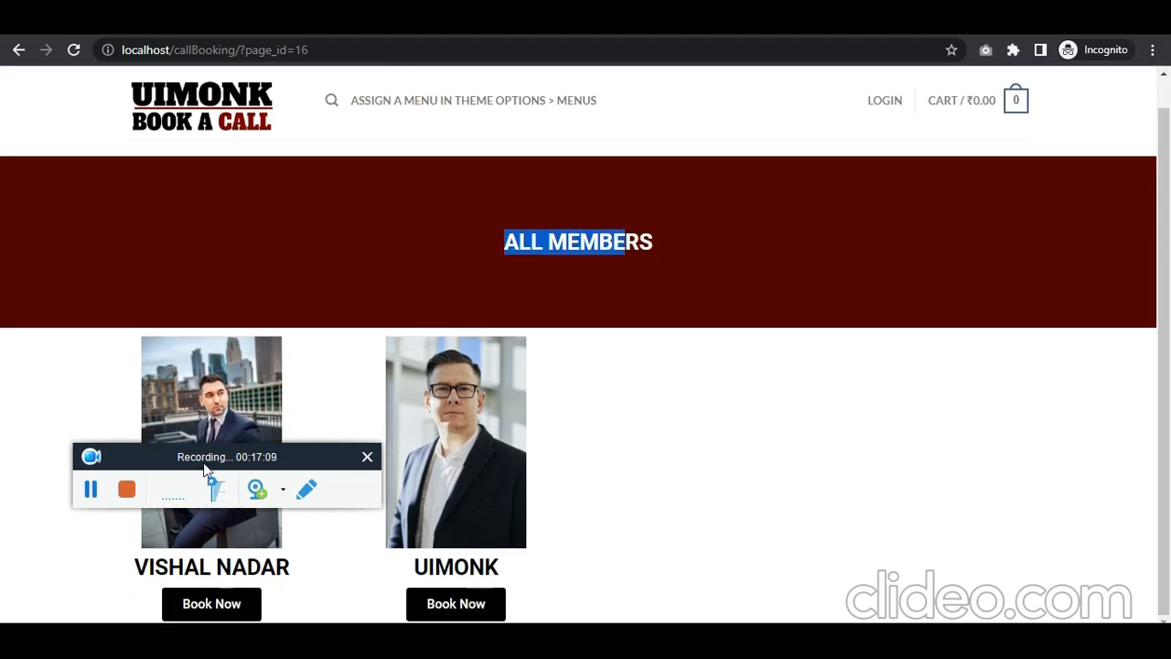
drag(207, 469, 890, 500)
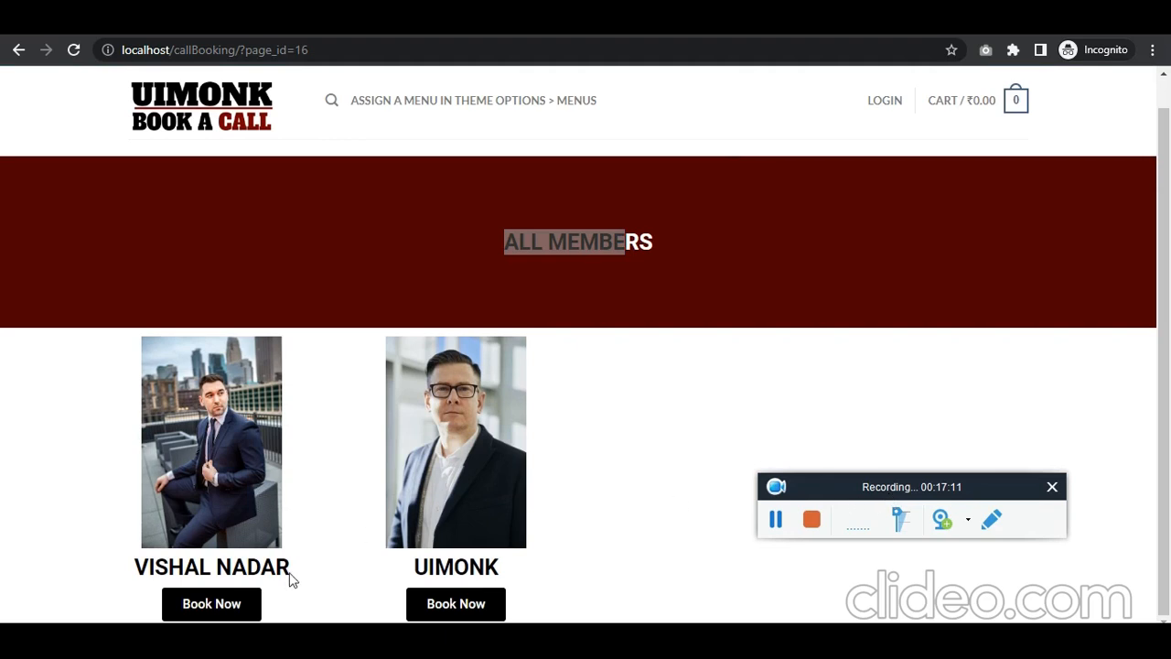
click(235, 603)
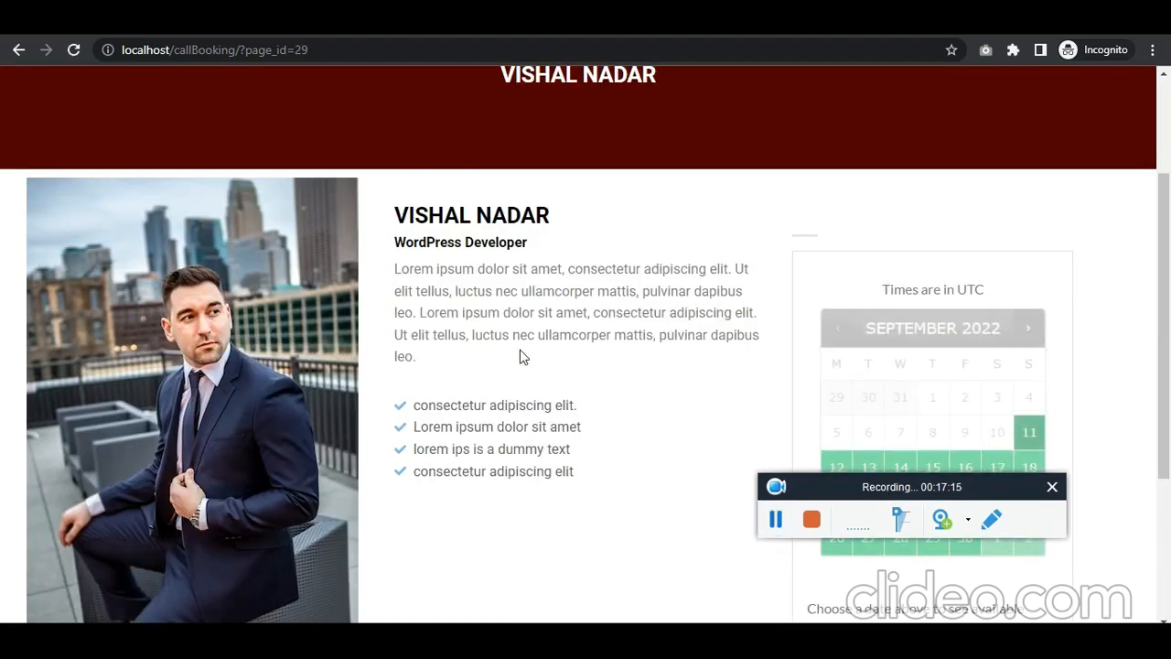
drag(586, 447, 383, 258)
click(577, 389)
scroll(549, 366, down, 3)
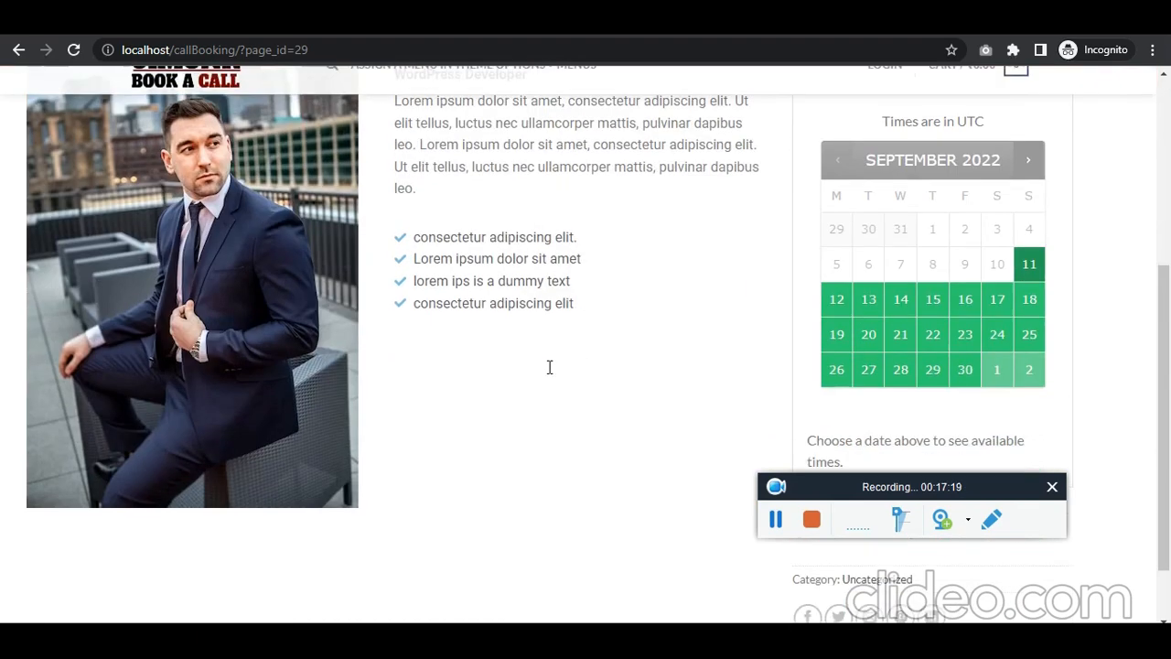
scroll(514, 339, up, 1)
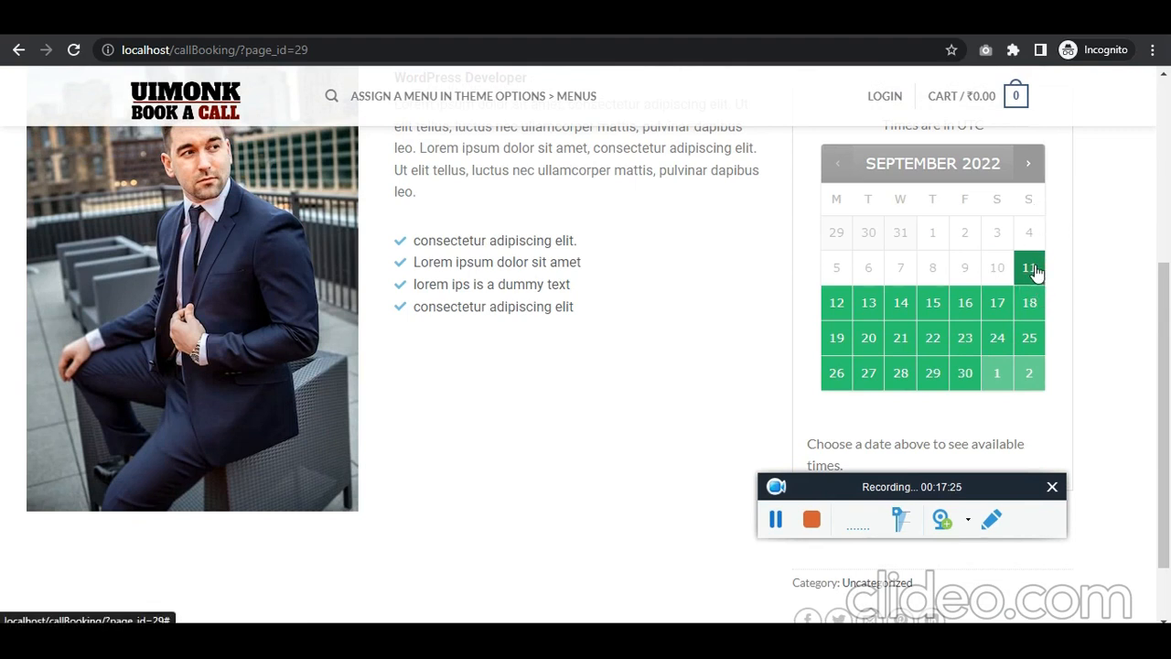
Step: Book September 12, 2022 at 12:00 pm (₹6,000.00) and proceed to checkout
click(839, 307)
scroll(732, 340, down, 1)
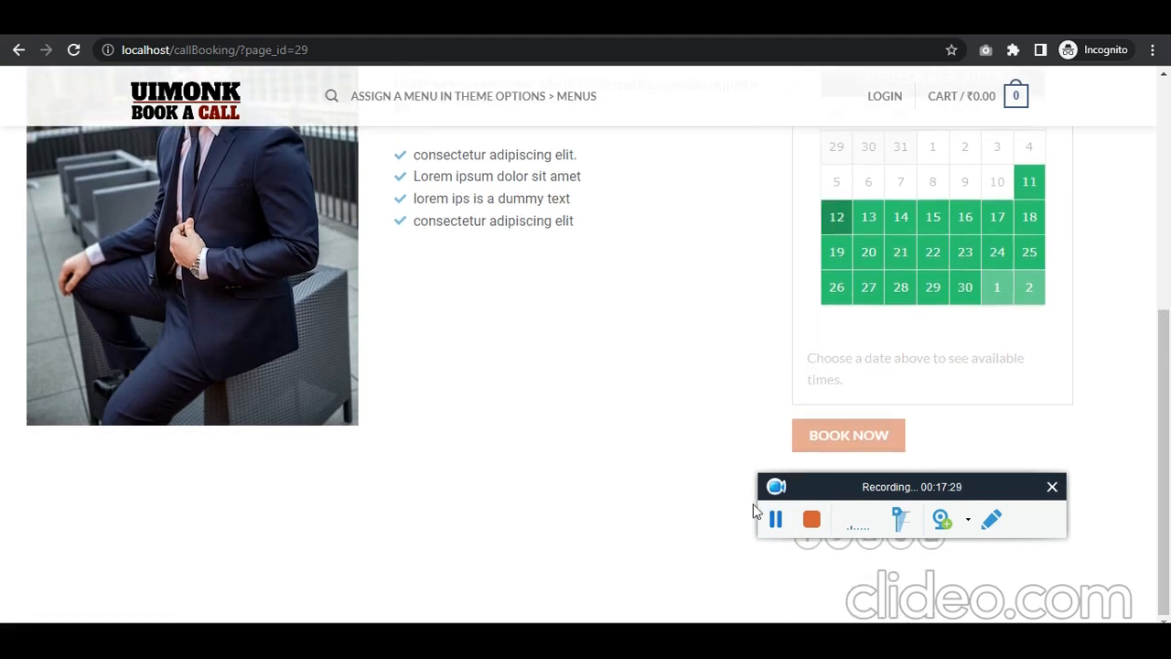
scroll(641, 339, down, 1)
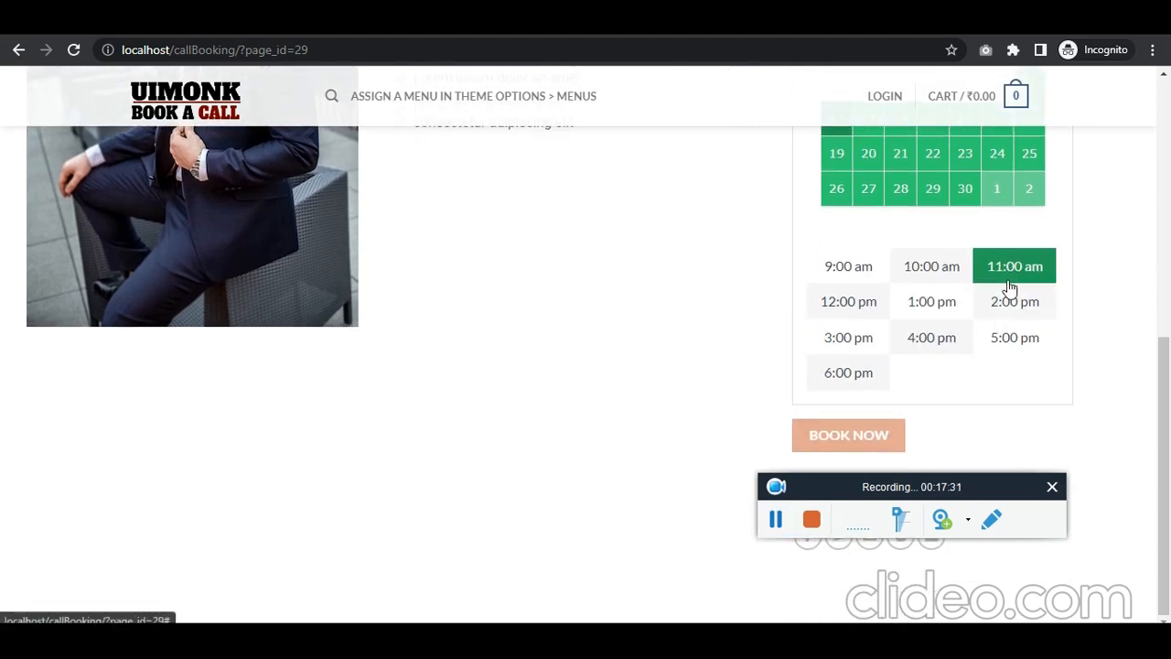
click(851, 305)
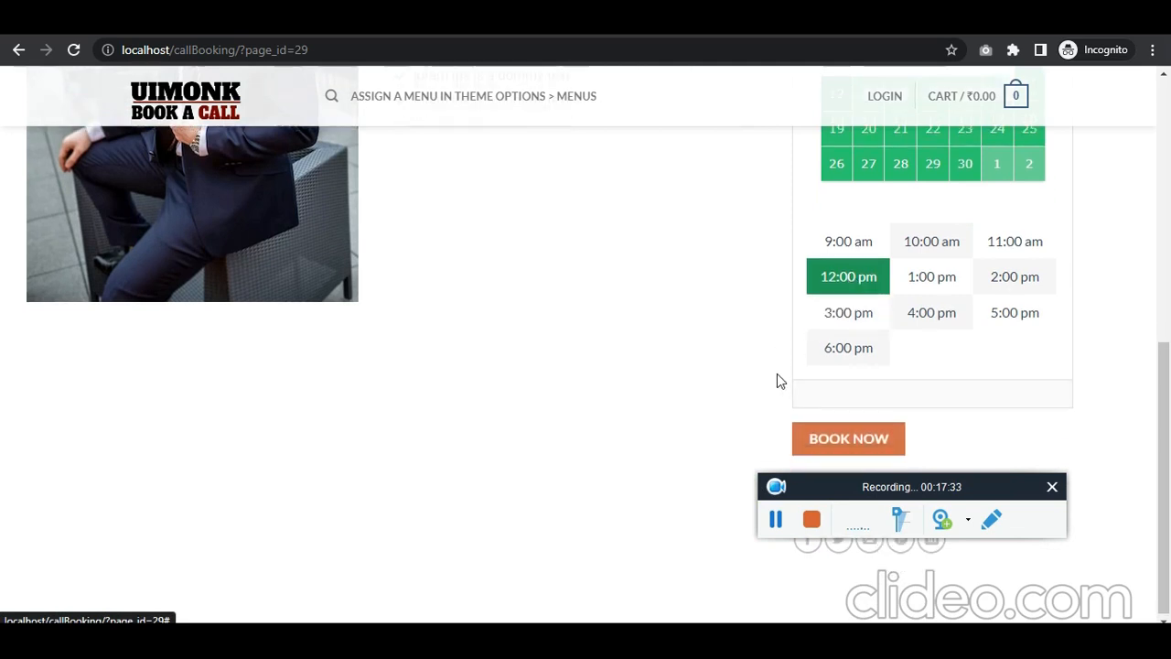
scroll(796, 366, down, 1)
click(858, 437)
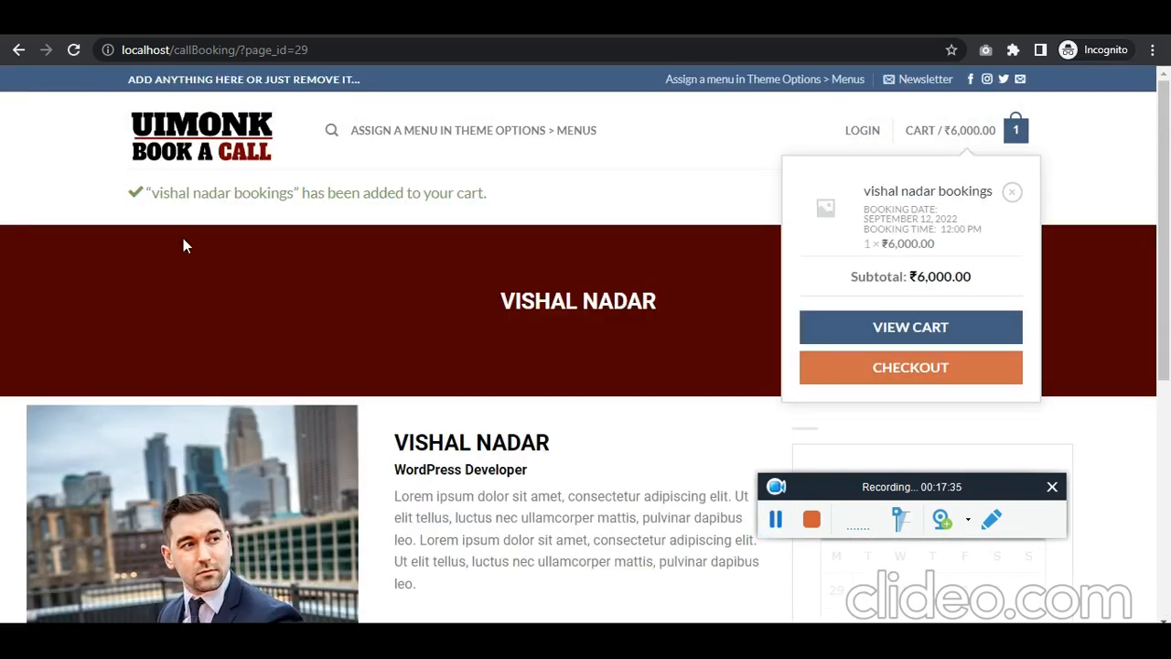
double_click(174, 193)
drag(211, 195, 515, 196)
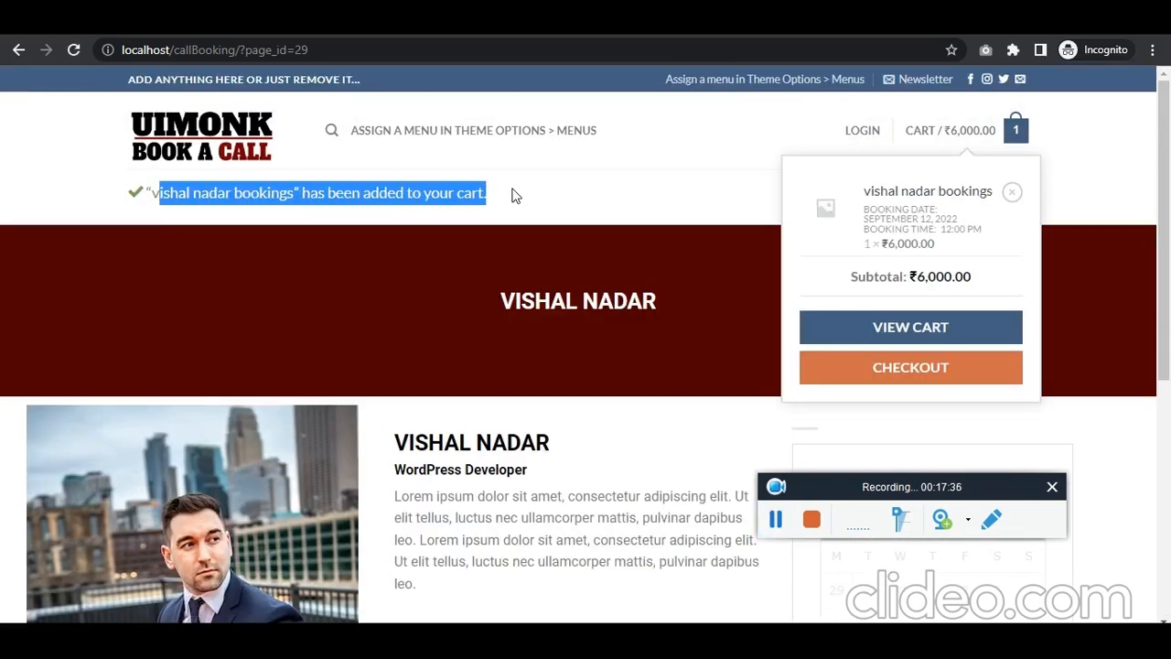
click(923, 371)
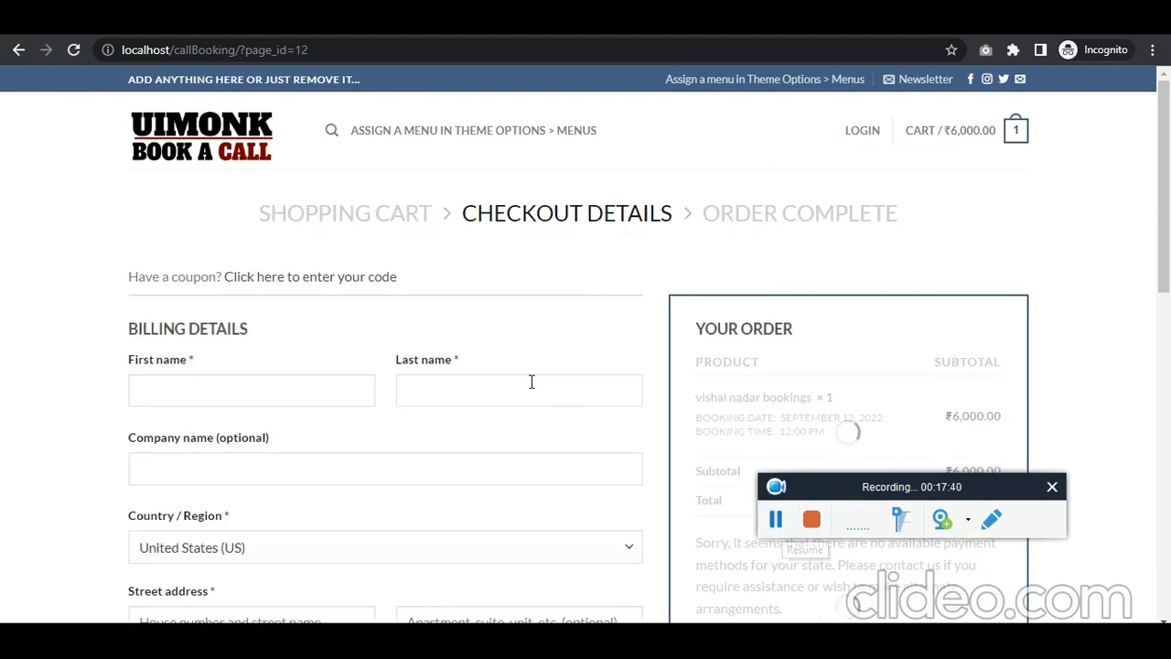
Step: Fill the billing first name, last name and company with the same short entry
scroll(531, 381, down, 2)
click(310, 220)
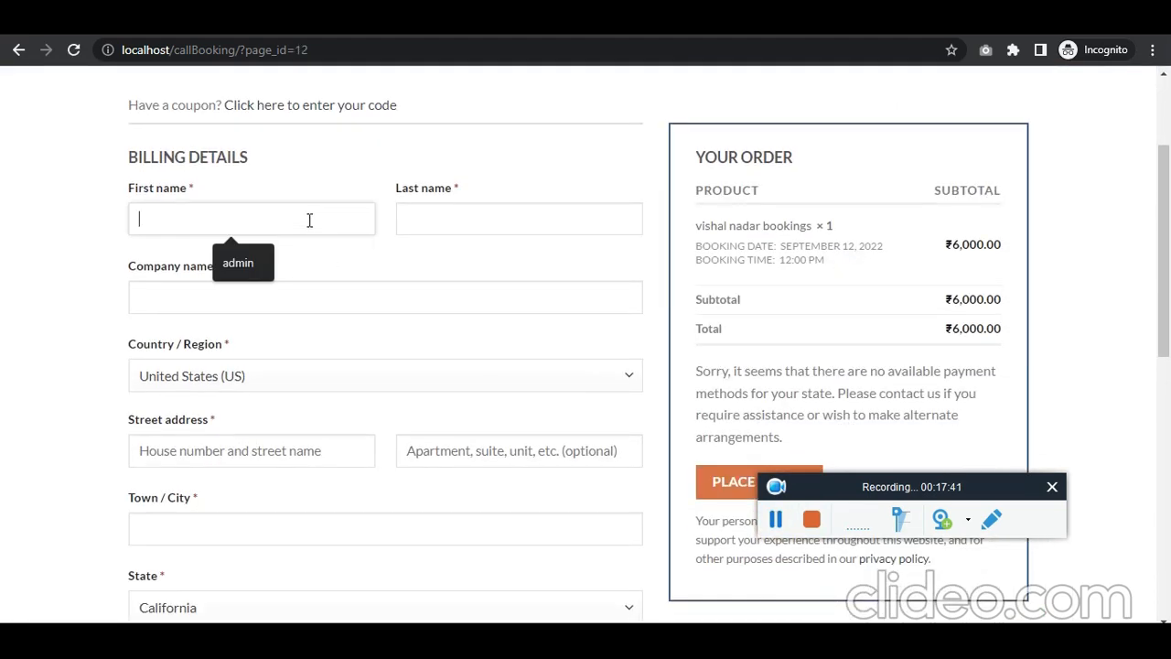
text(sr)
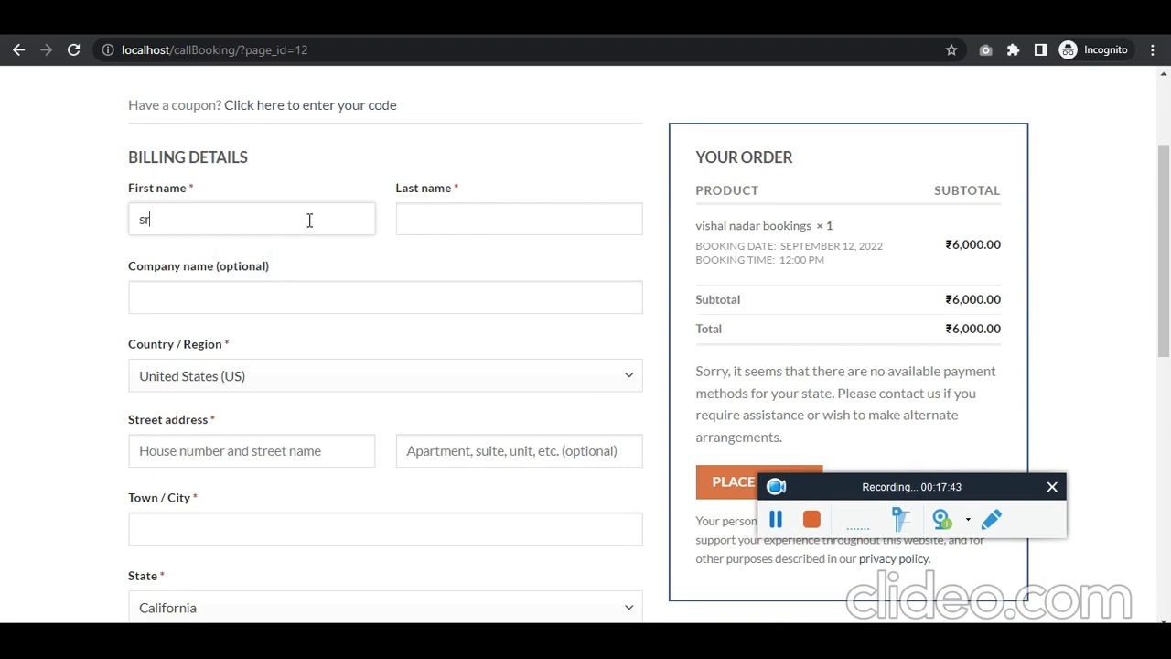
key(ctrl+a)
key(ctrl+c)
key(Tab)
key(ctrl+v)
key(Tab)
key(ctrl+v)
Step: Set the billing country to India and fill street, apartment and town with the copied entry
scroll(323, 294, down, 1)
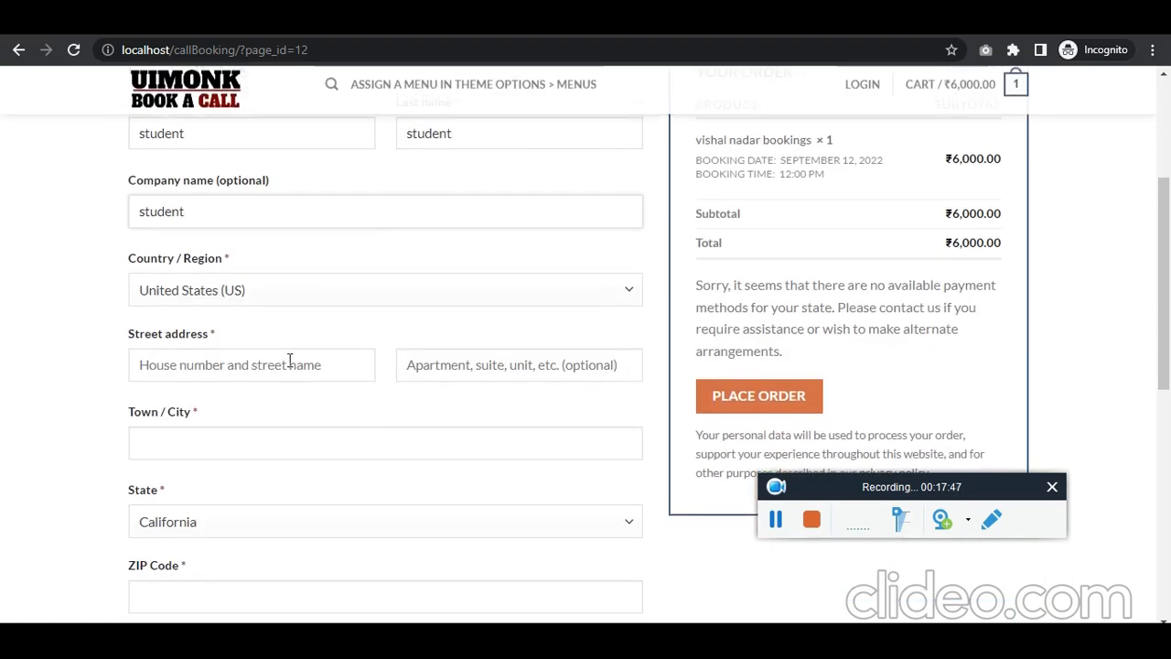
click(280, 300)
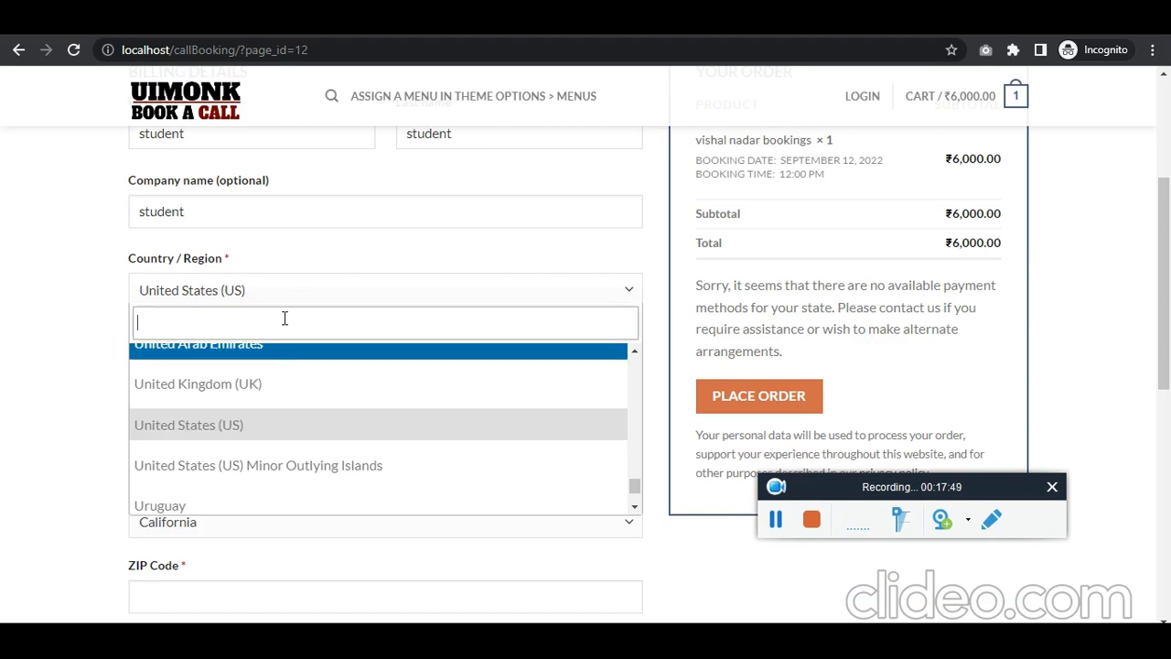
text(india)
click(255, 396)
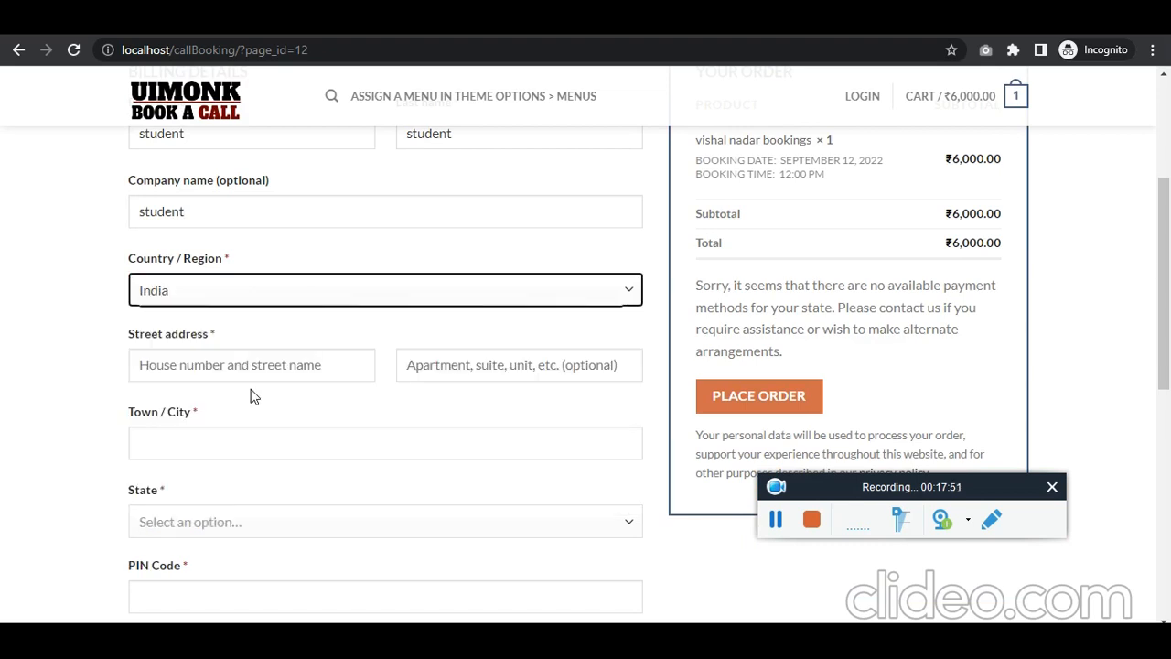
click(275, 364)
key(ctrl+v)
key(Tab)
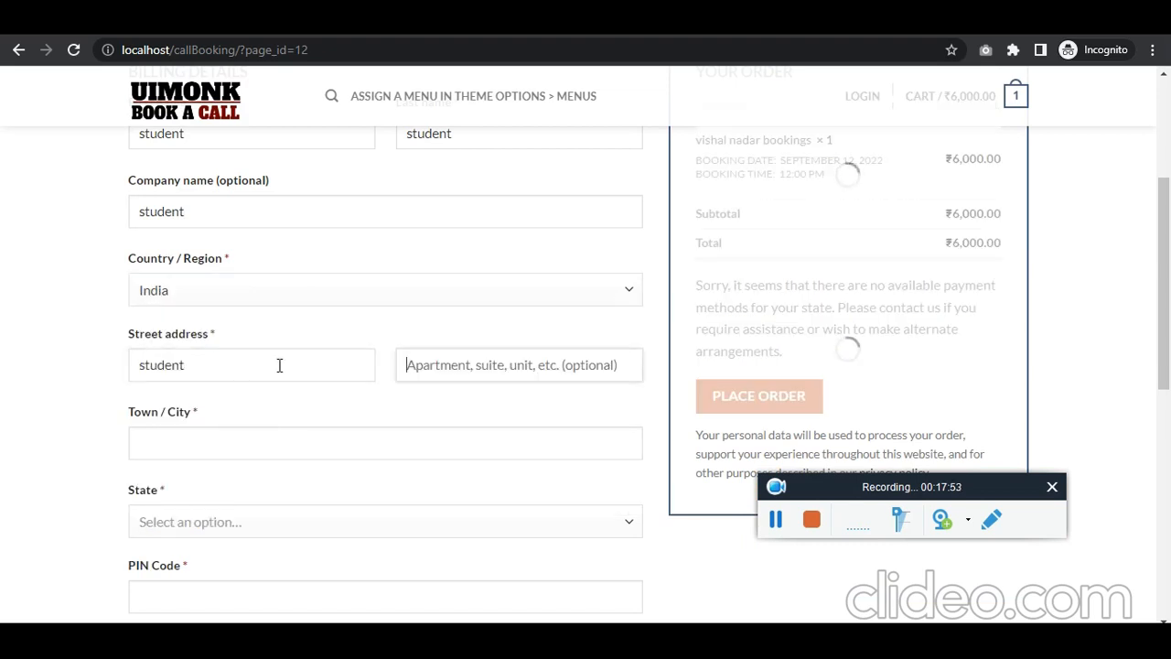
key(ctrl+v)
scroll(288, 370, down, 2)
key(Tab)
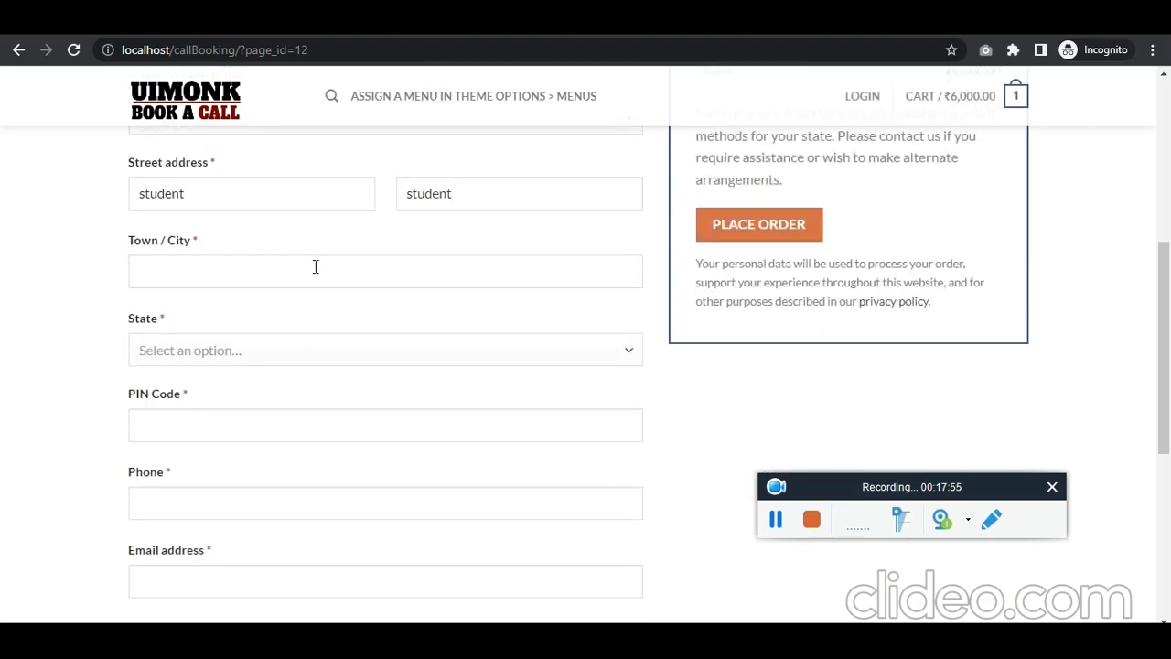
key(ctrl+v)
Step: Choose Maharashtra as the state, then enter the PIN code and phone number
key(Tab)
key(ctrl+v)
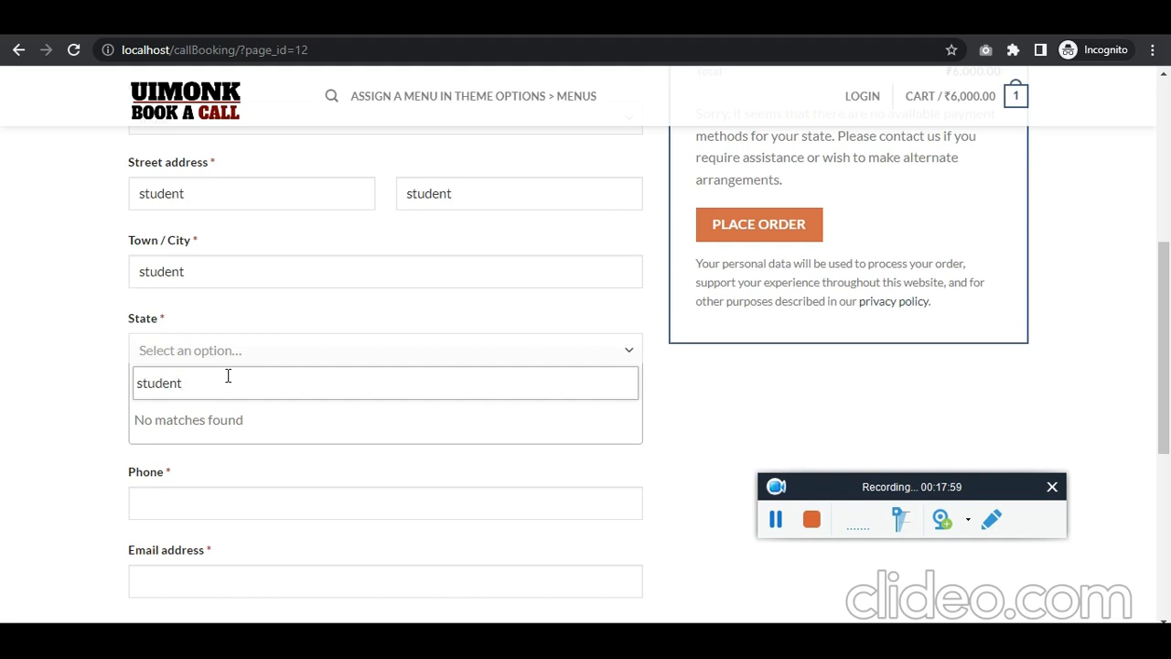
key(ctrl+a)
text(mah)
key(Return)
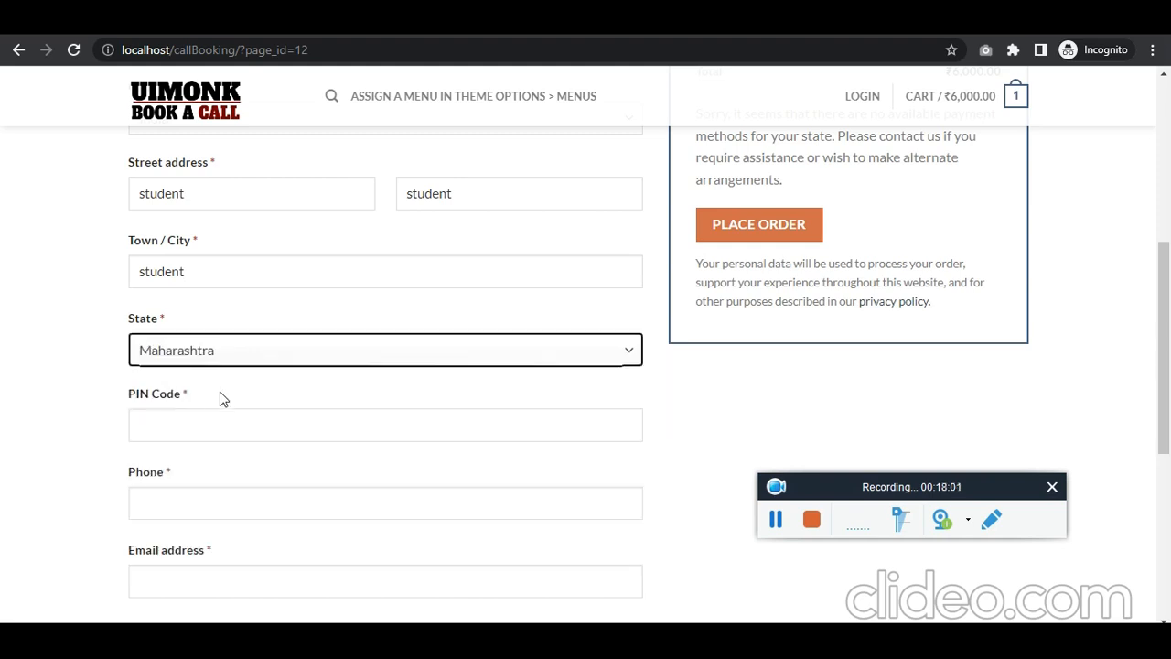
click(211, 438)
text(45612)
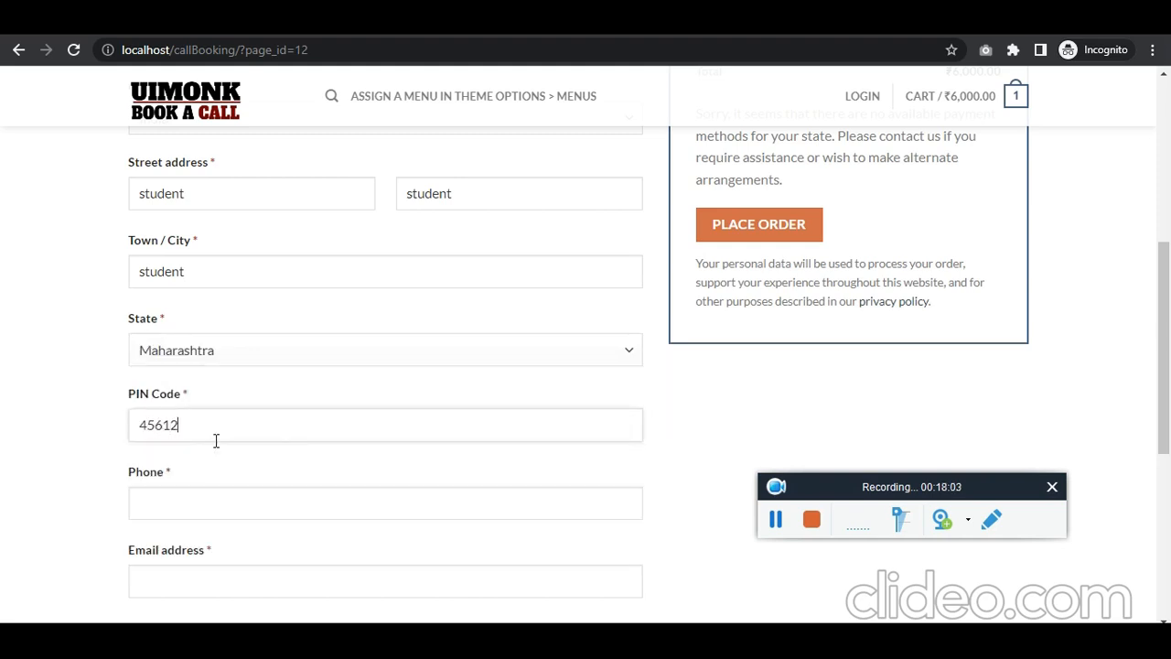
scroll(216, 441, down, 1)
text(0)
click(232, 428)
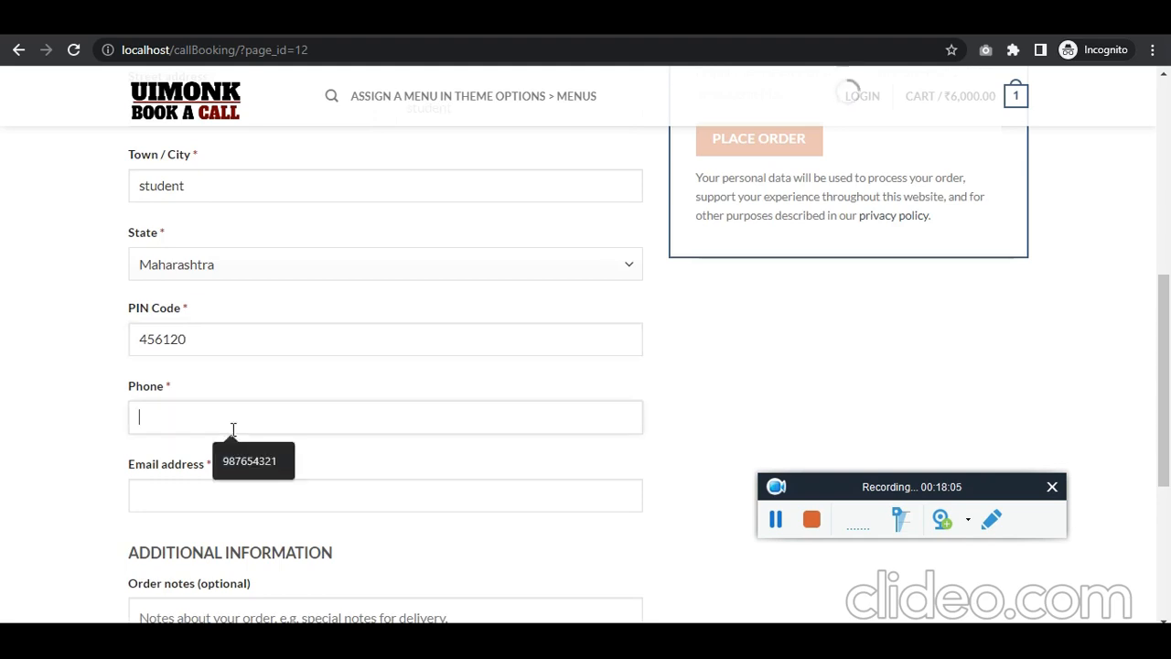
text(9876543210)
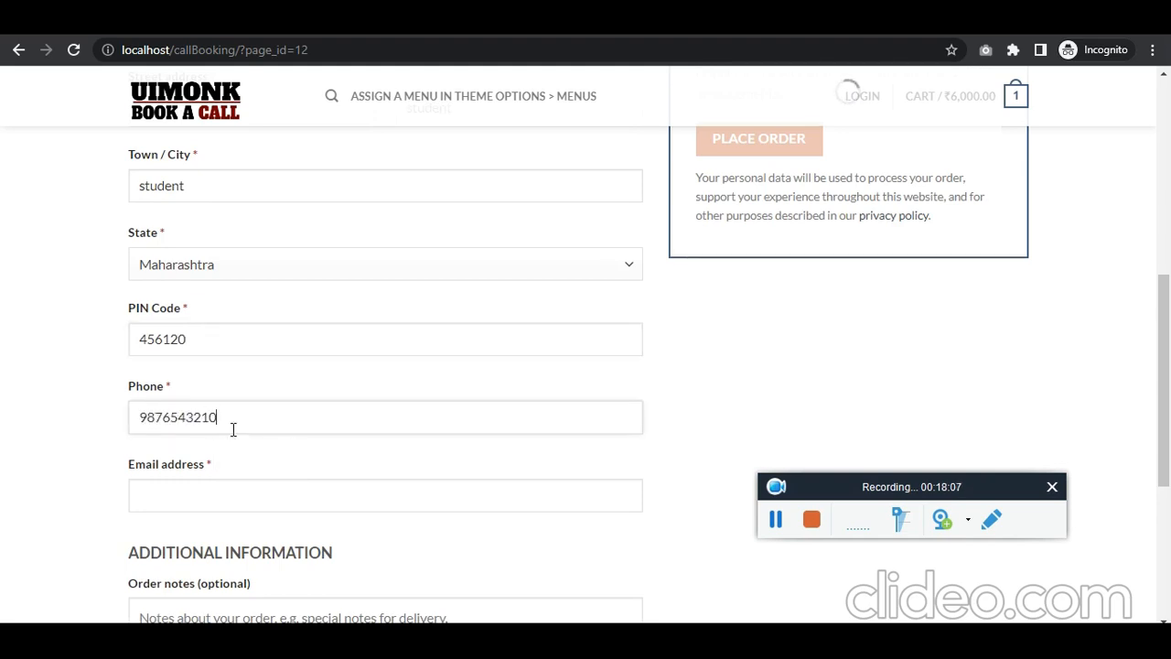
Step: Enter the e-mail address and place the order, which reports no available payment methods
scroll(229, 439, down, 1)
click(233, 402)
text(aaa)
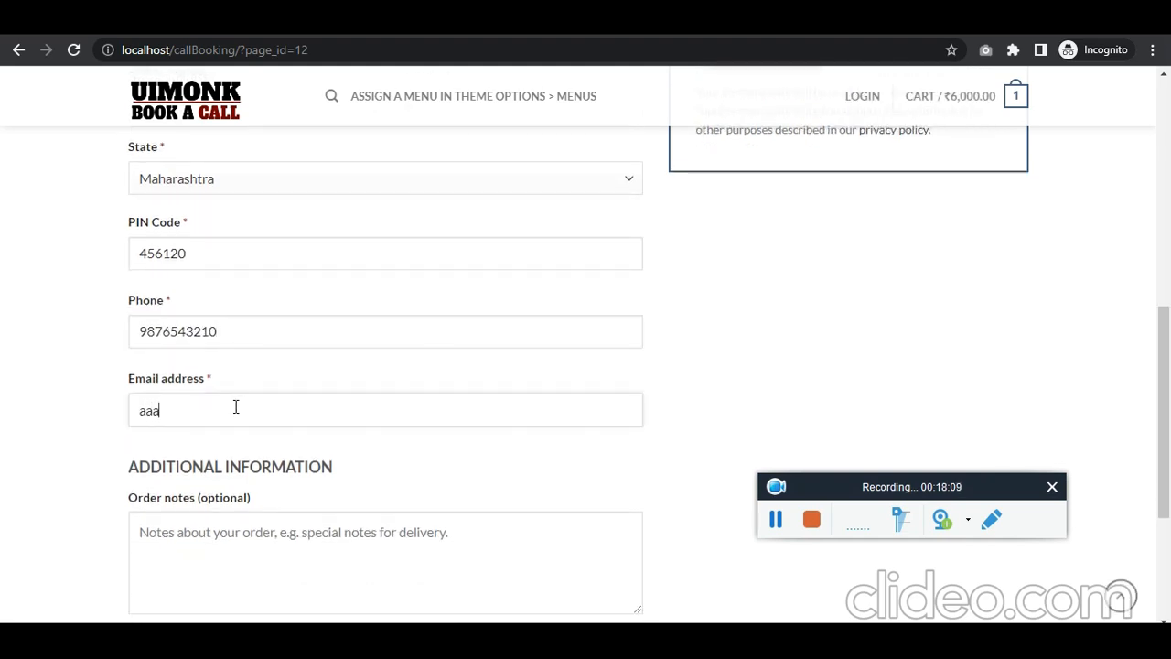
text(a@gmail.com)
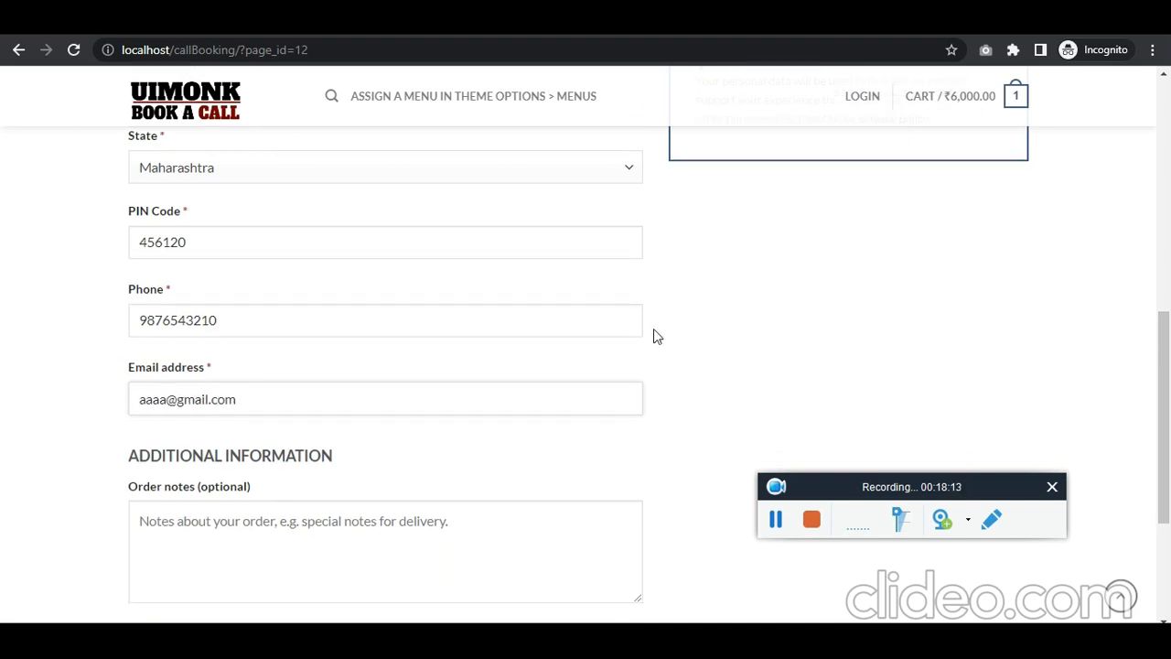
scroll(654, 331, up, 4)
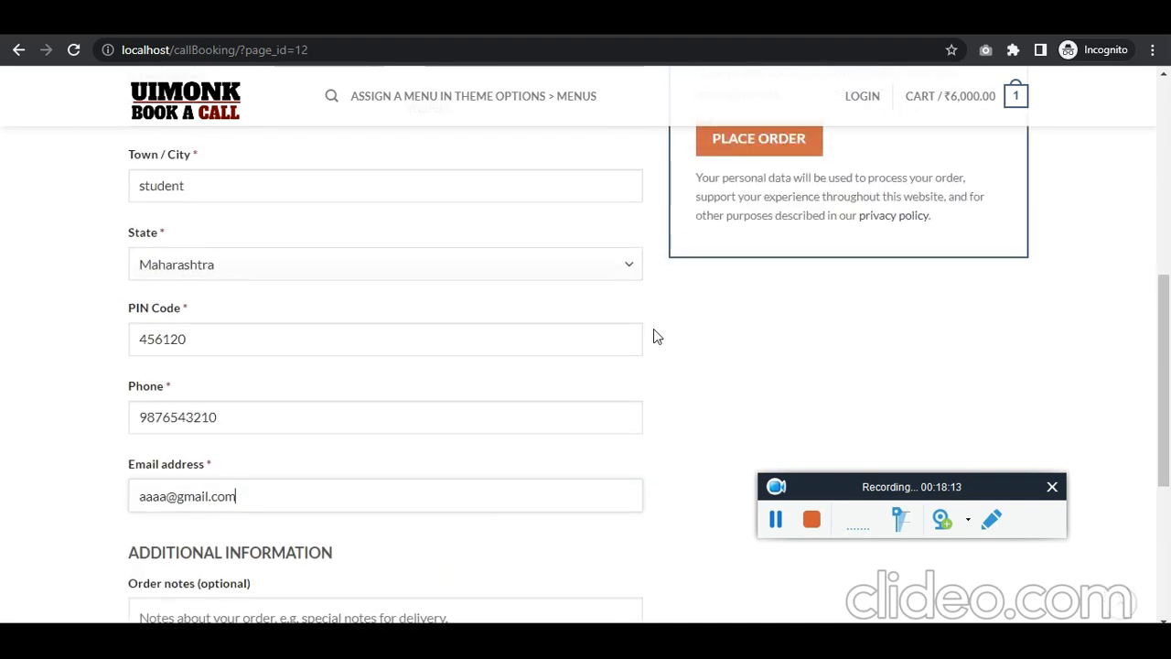
scroll(696, 348, up, 1)
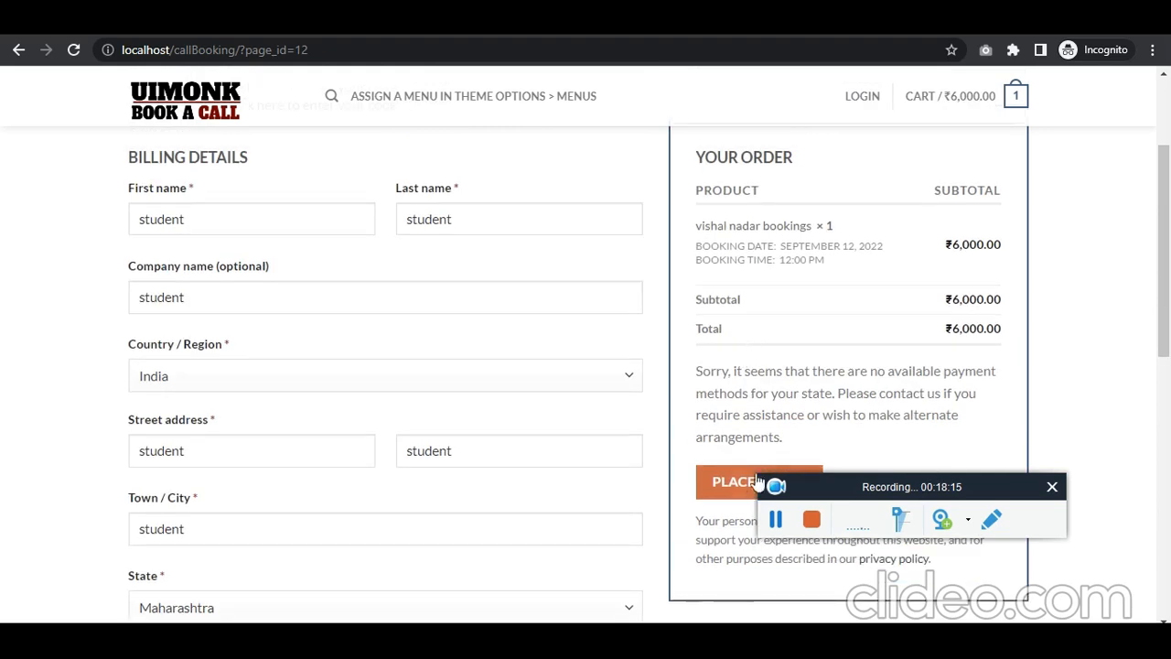
click(725, 490)
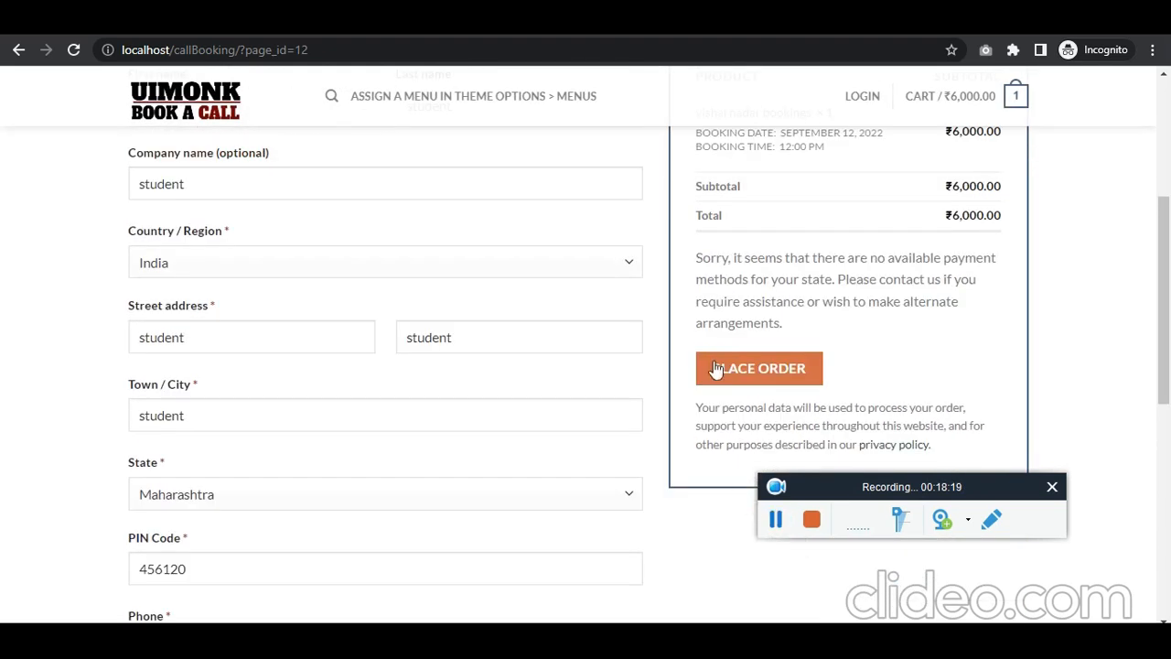
click(776, 519)
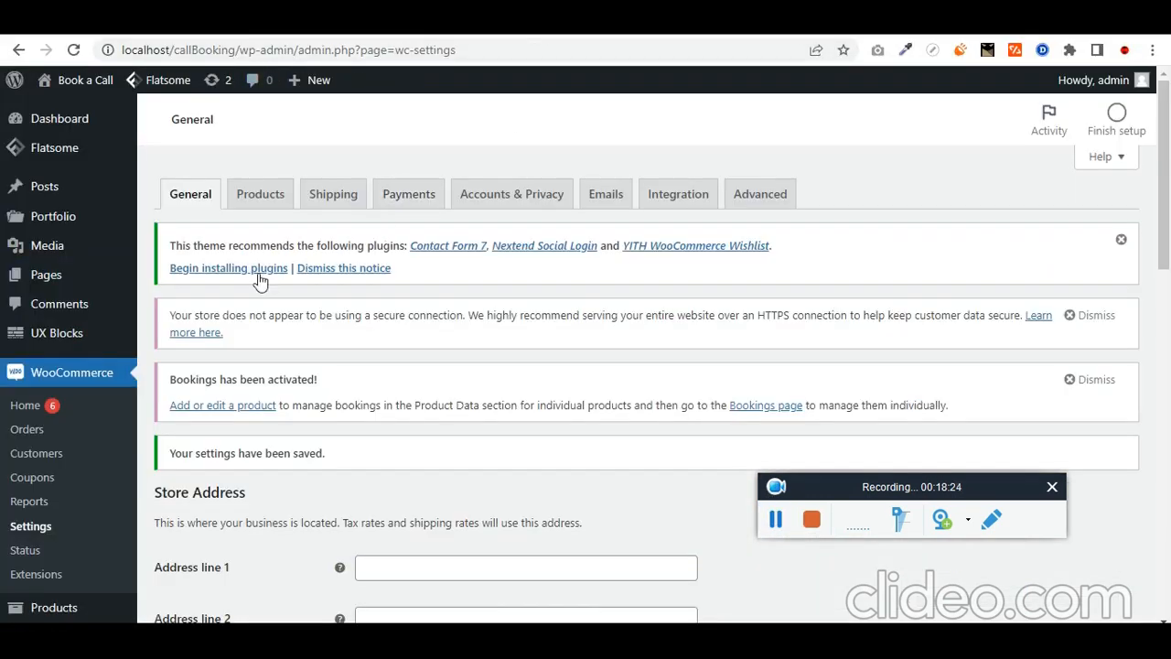
Step: Switch on Cash on delivery in WooCommerce Payments settings and save the changes
scroll(260, 282, down, 5)
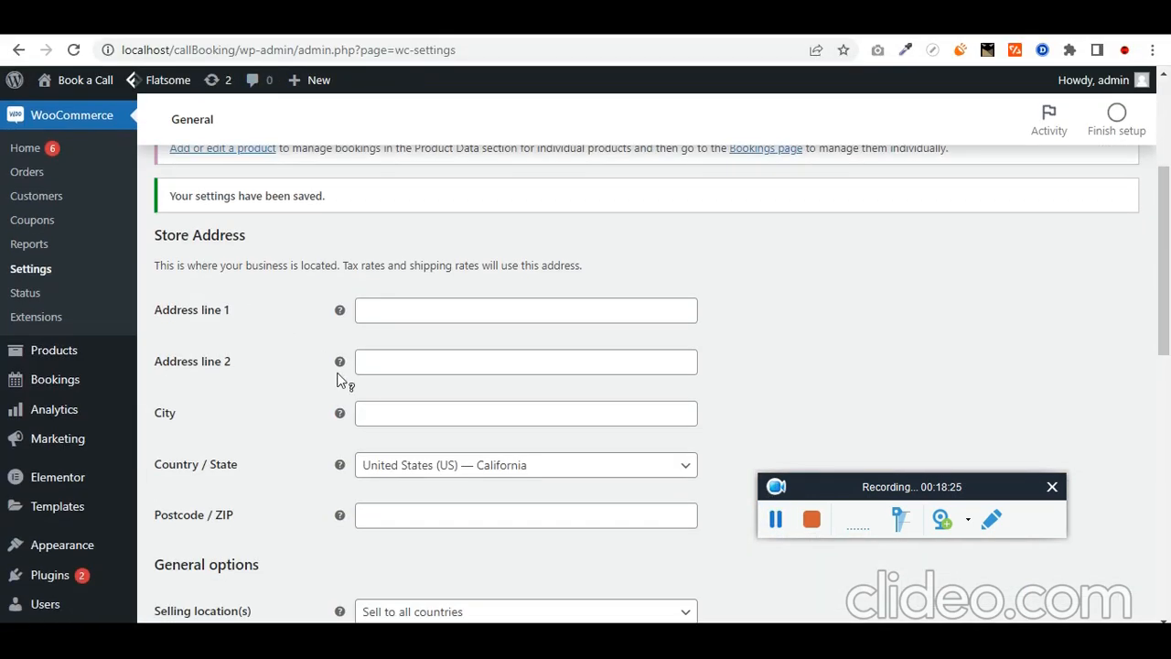
click(775, 519)
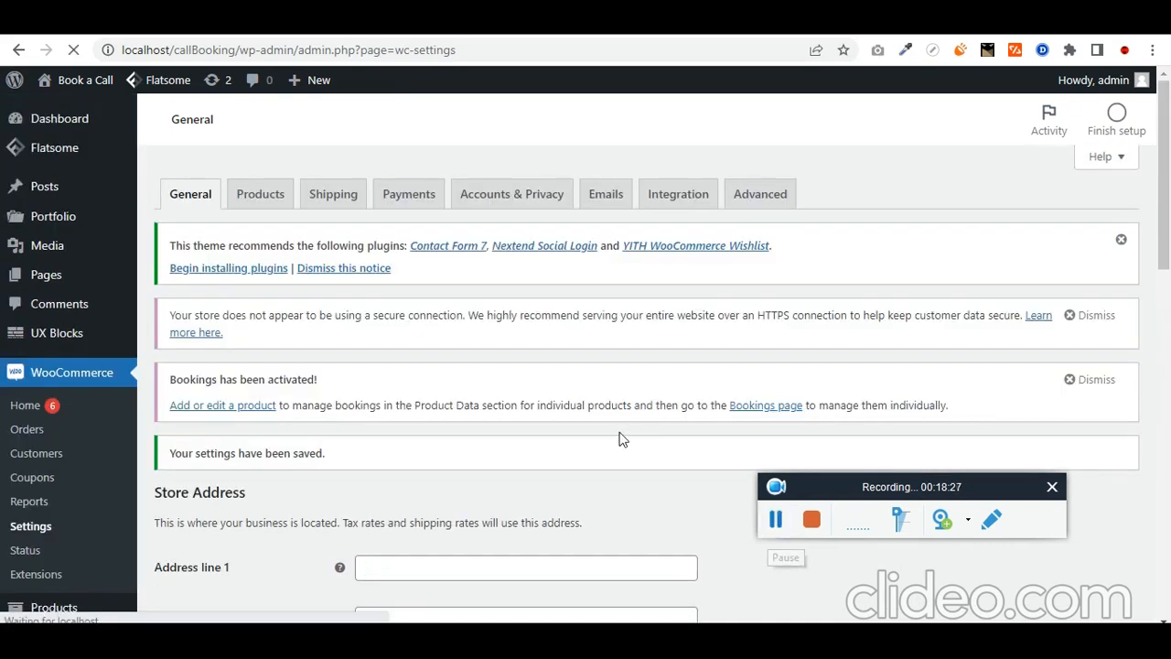
click(410, 192)
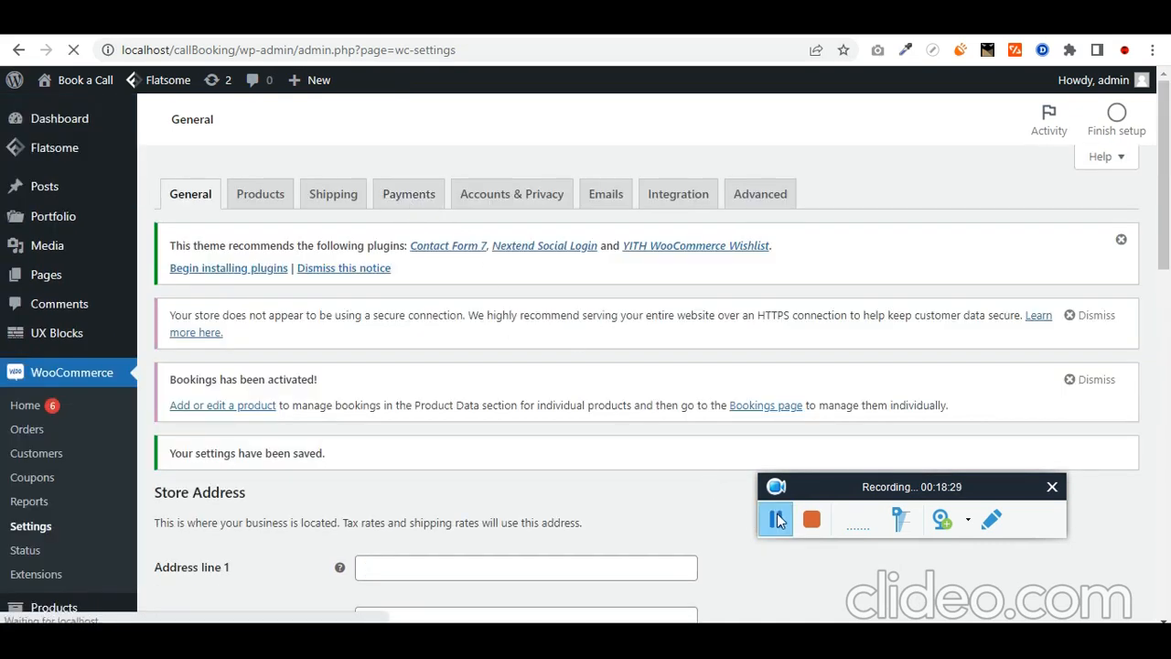
click(775, 518)
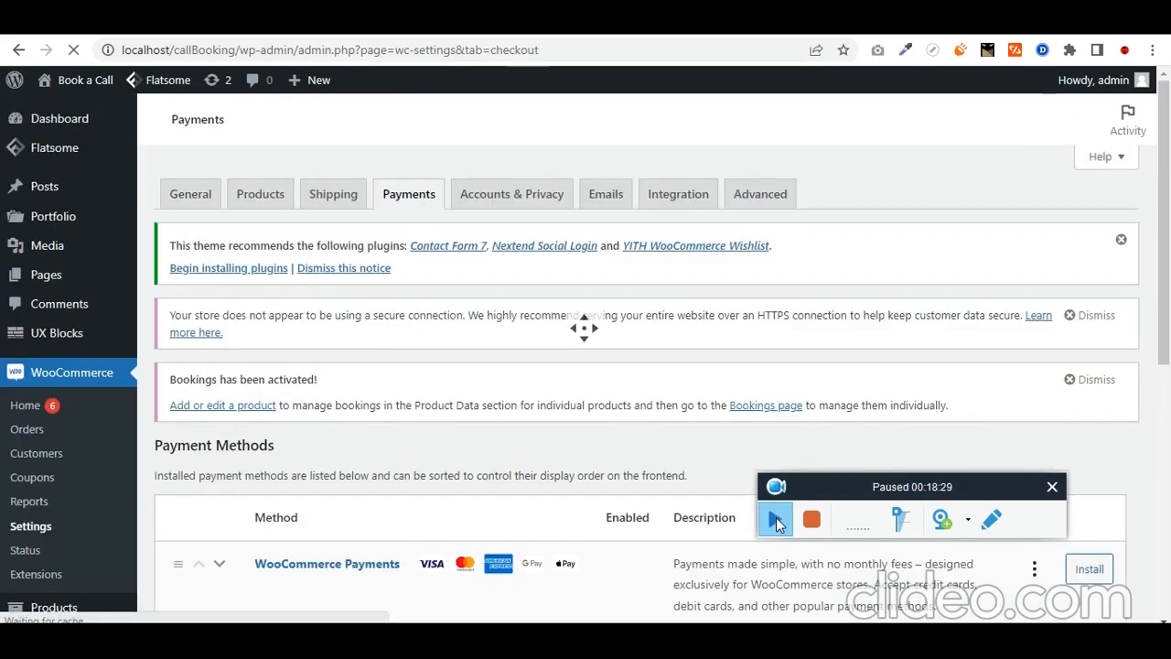
click(776, 518)
scroll(622, 402, down, 1)
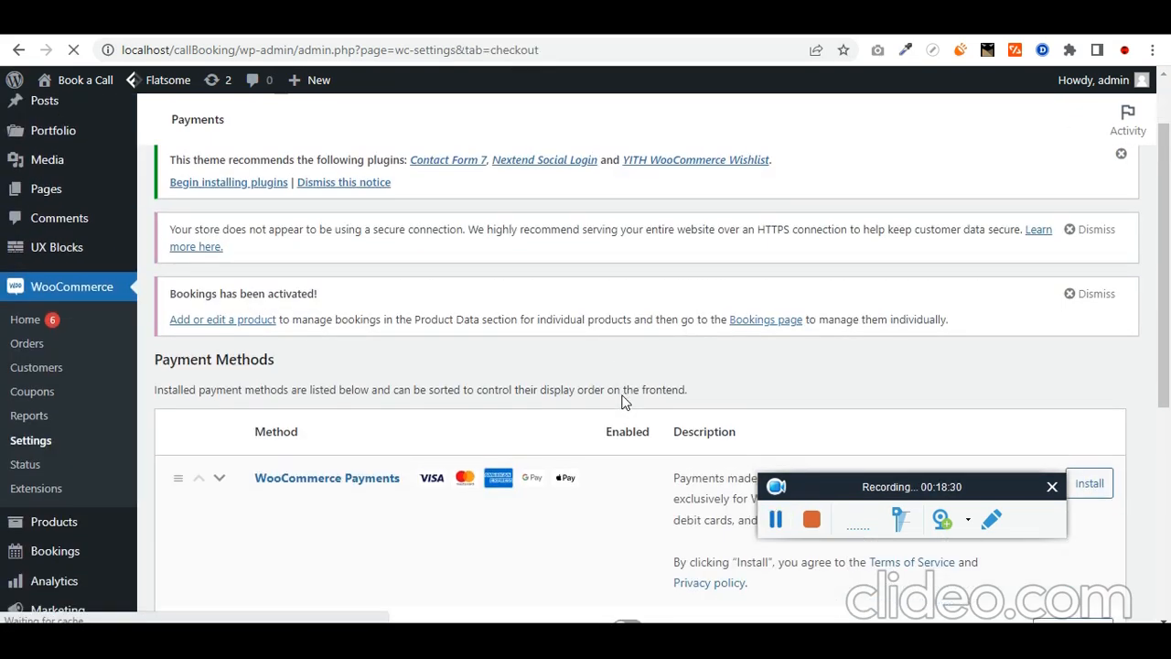
scroll(622, 405, down, 4)
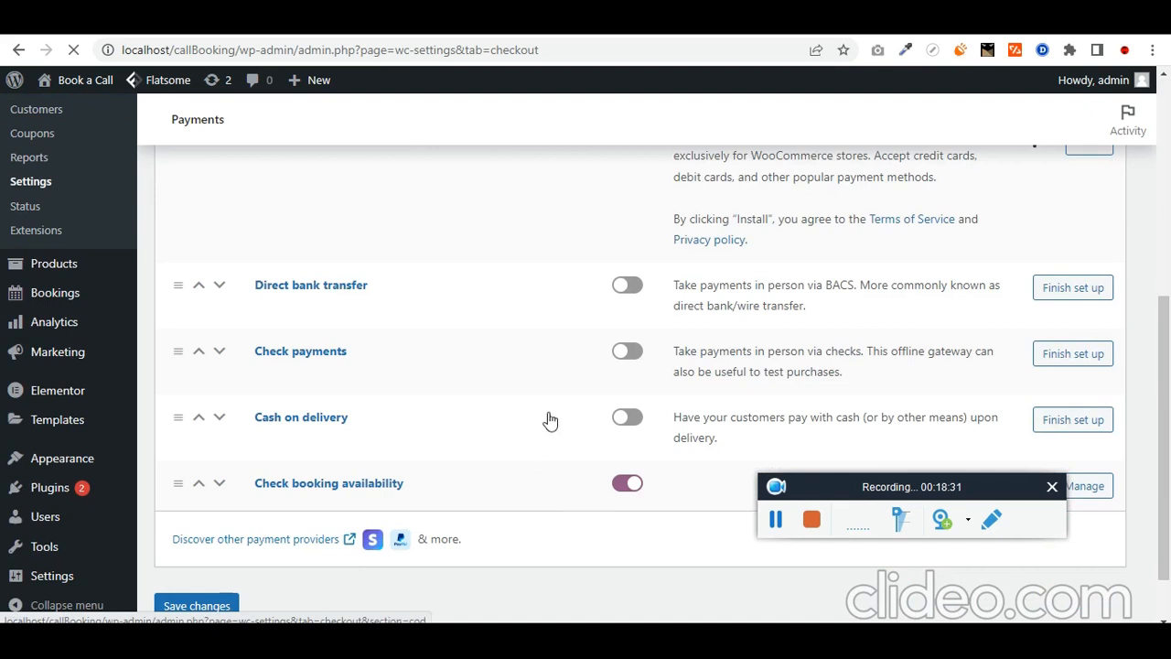
click(638, 418)
scroll(366, 503, down, 1)
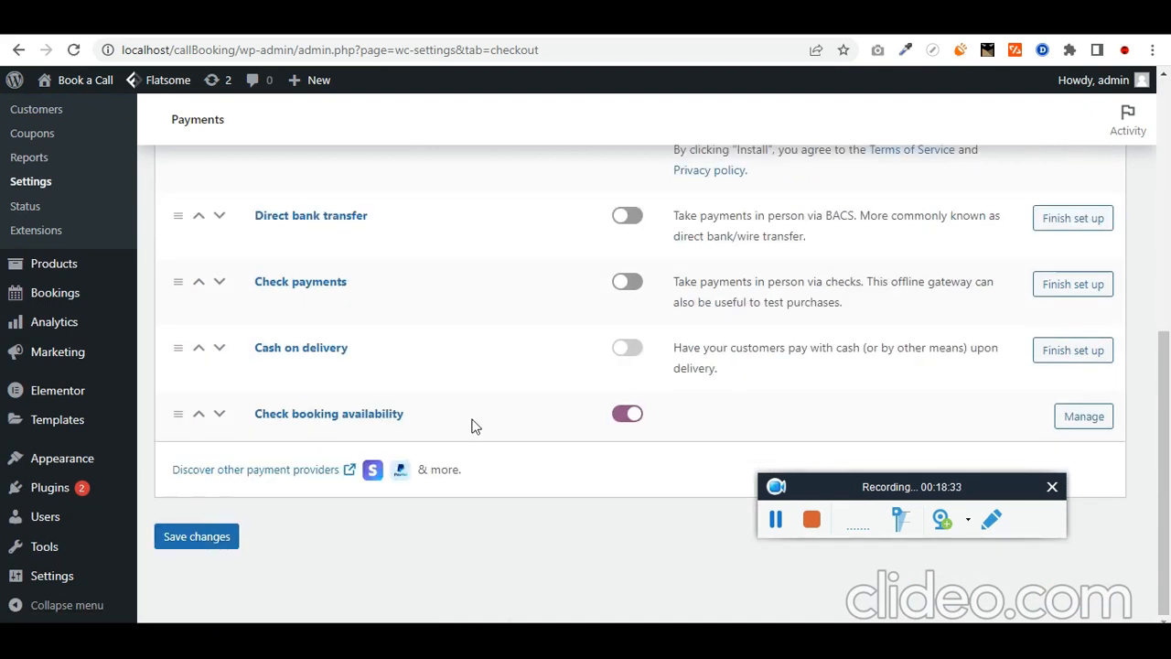
click(224, 540)
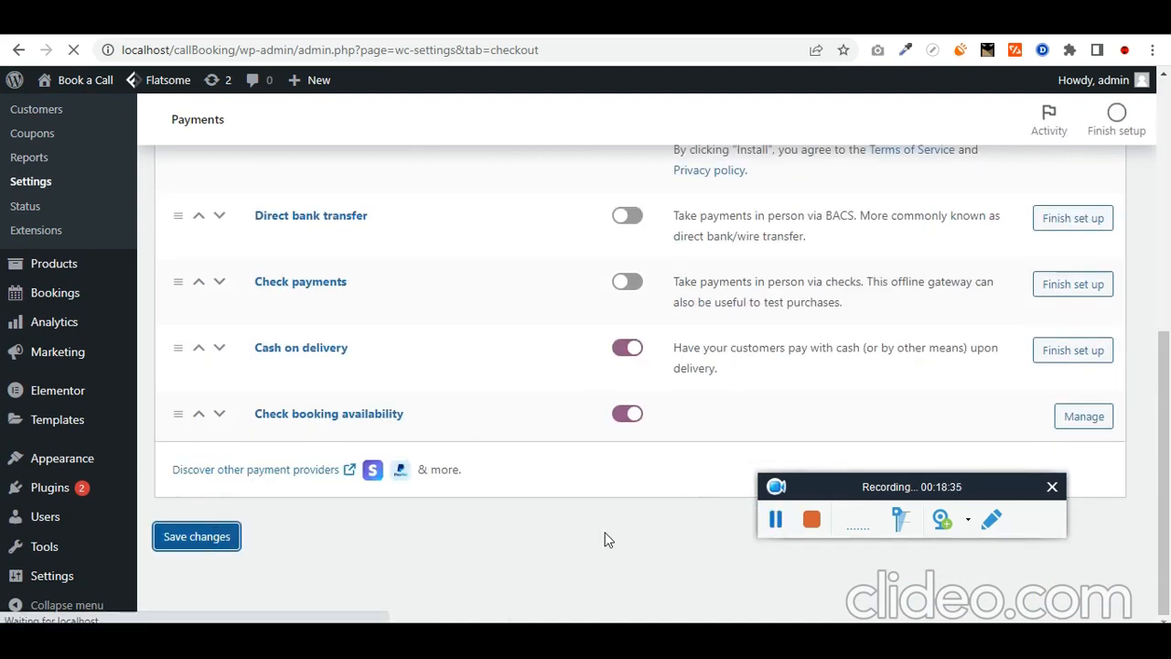
key(alt+Tab)
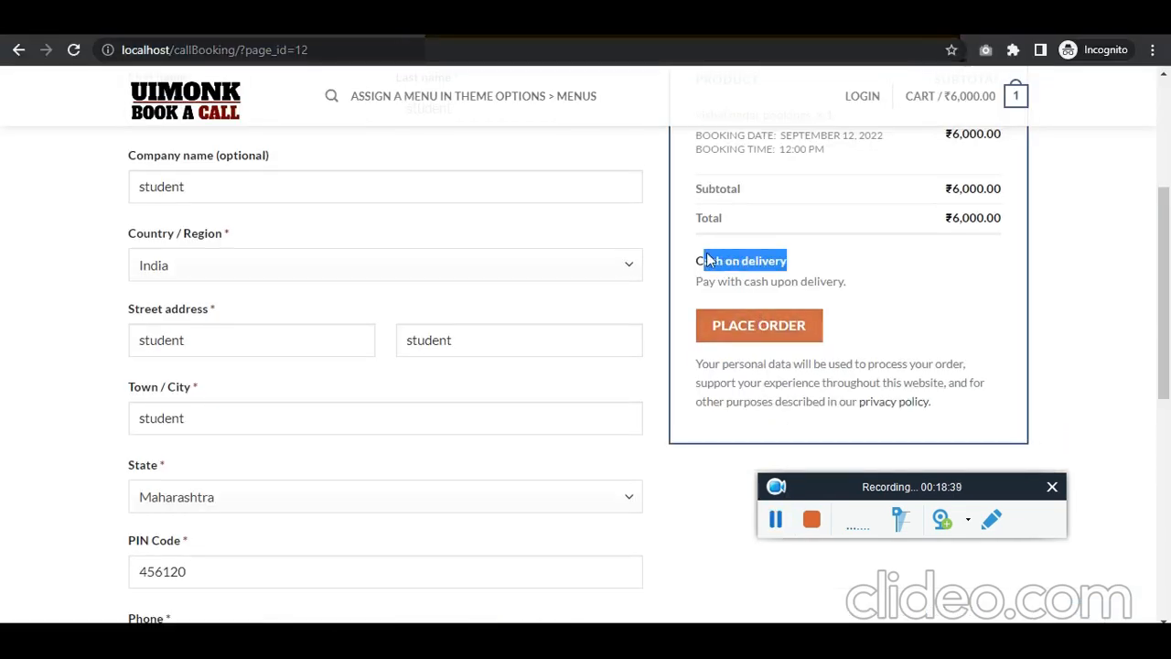
Step: Place the ₹6,000.00 booking order with cash on delivery, then open the admin Orders list
click(758, 325)
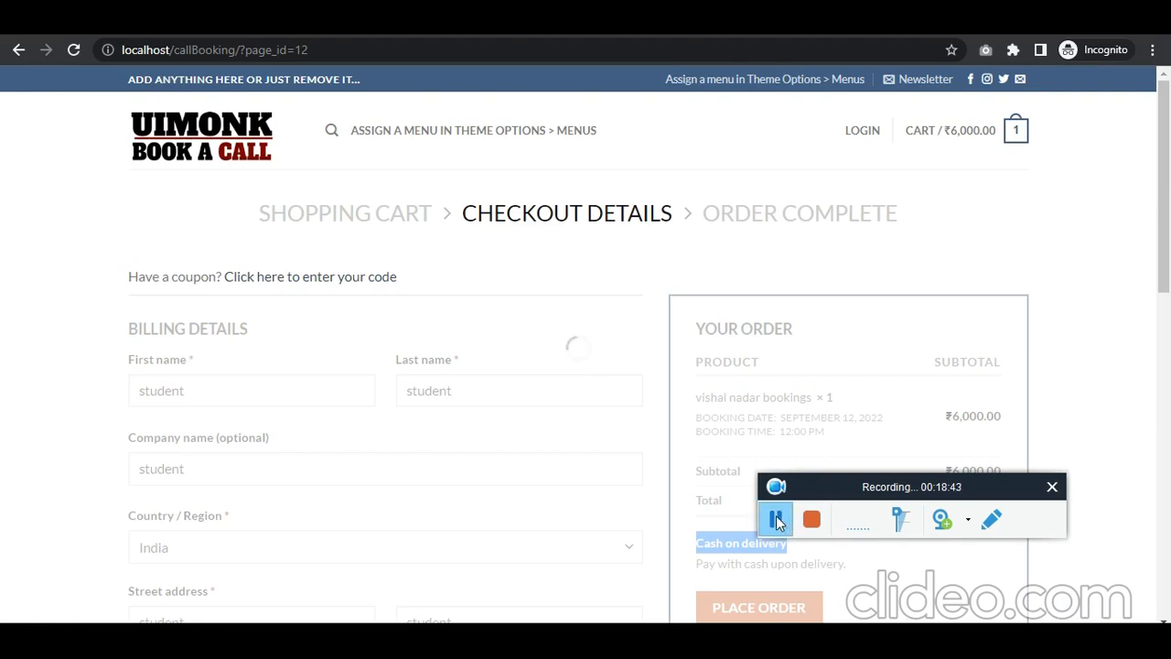
triple_click(769, 291)
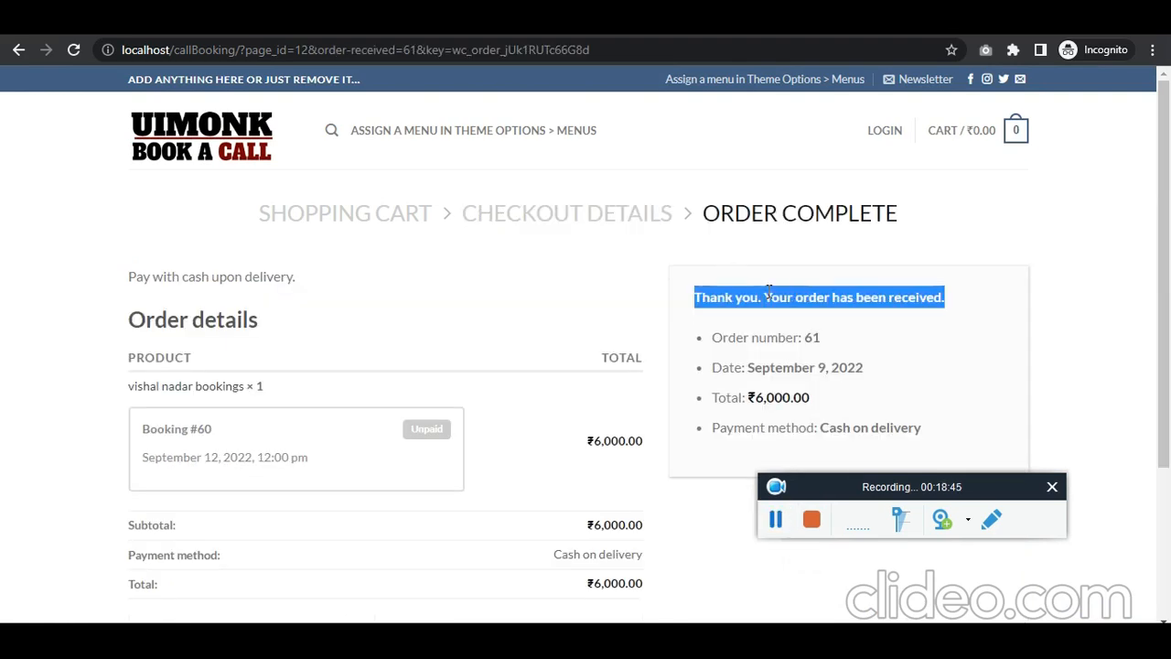
click(775, 519)
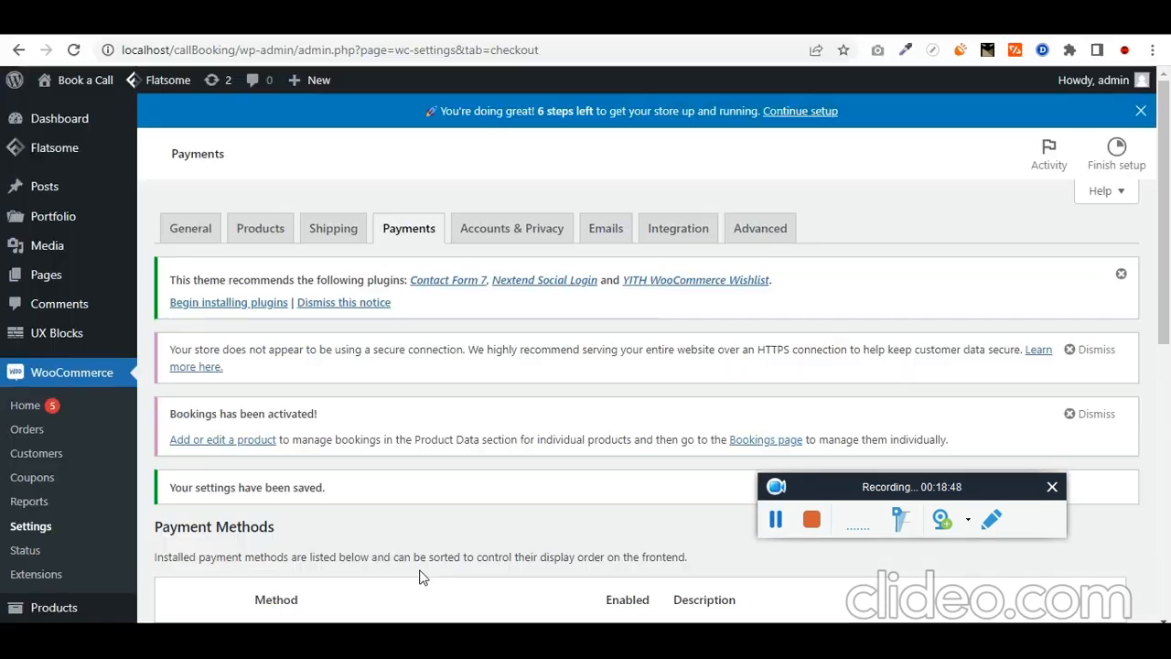
click(58, 430)
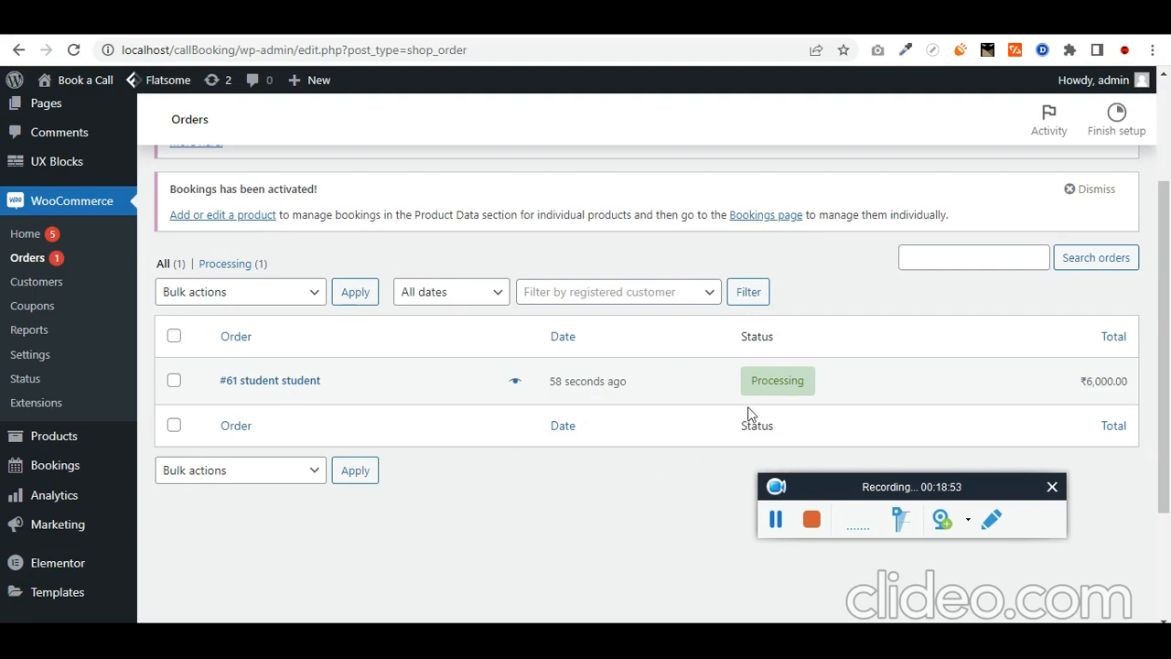
Step: Open the new Processing order's details
click(782, 393)
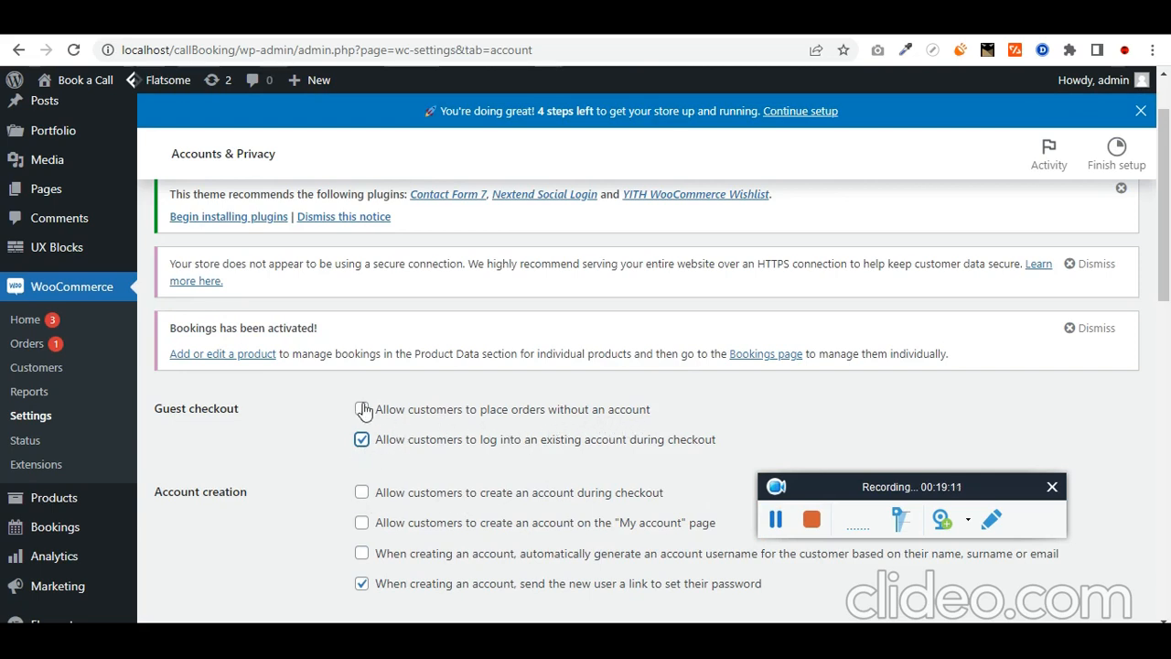
Step: Tick automatic account username generation and save the Accounts & Privacy settings
scroll(404, 530, down, 1)
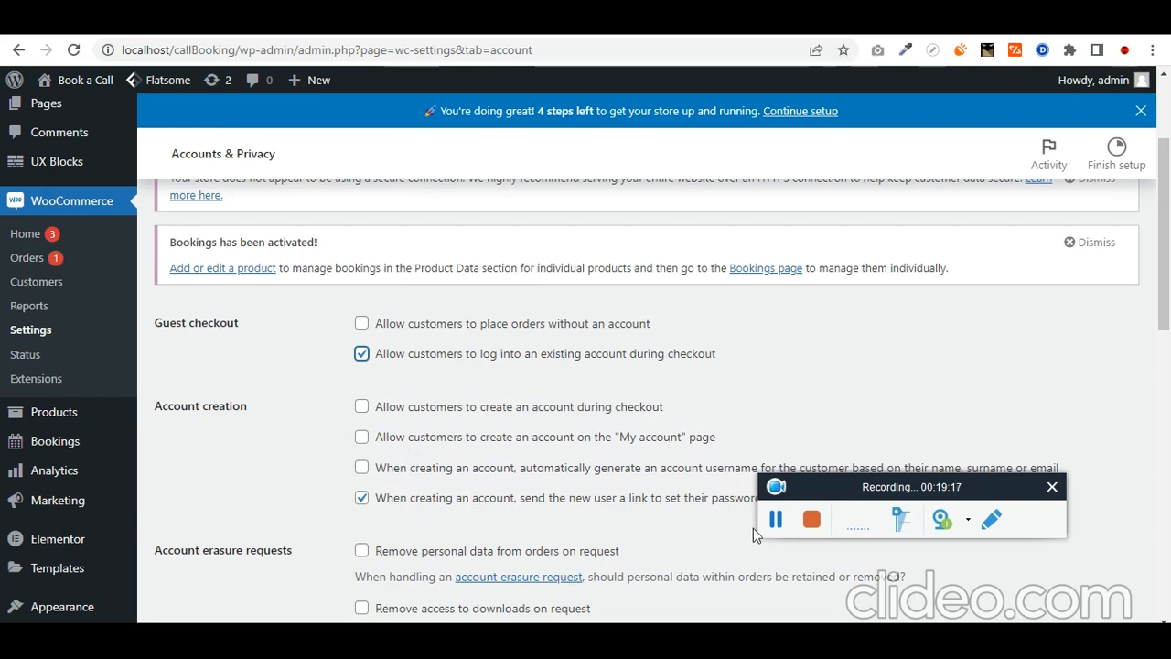
scroll(441, 361, down, 2)
click(363, 295)
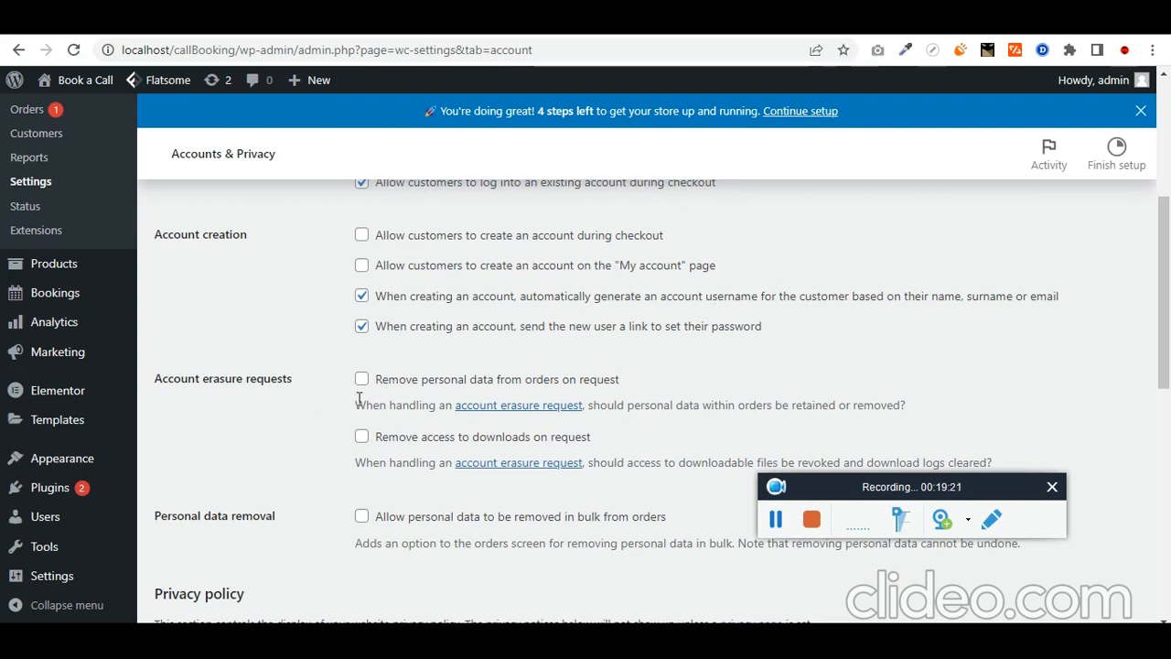
scroll(430, 503, down, 2)
scroll(348, 549, down, 6)
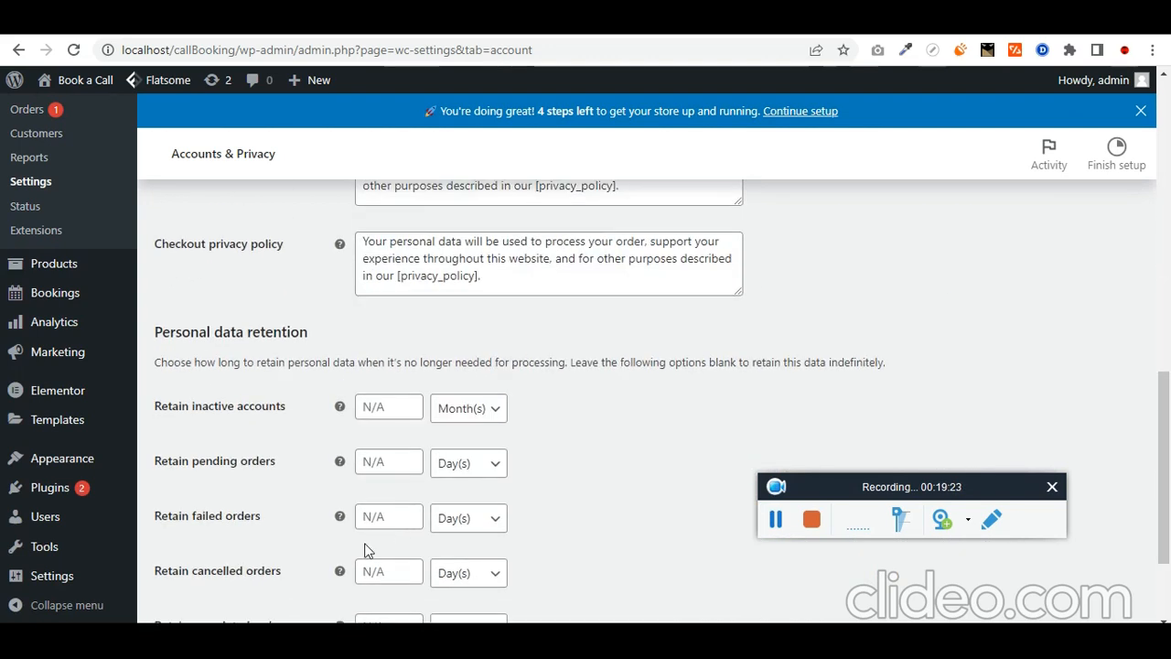
click(227, 544)
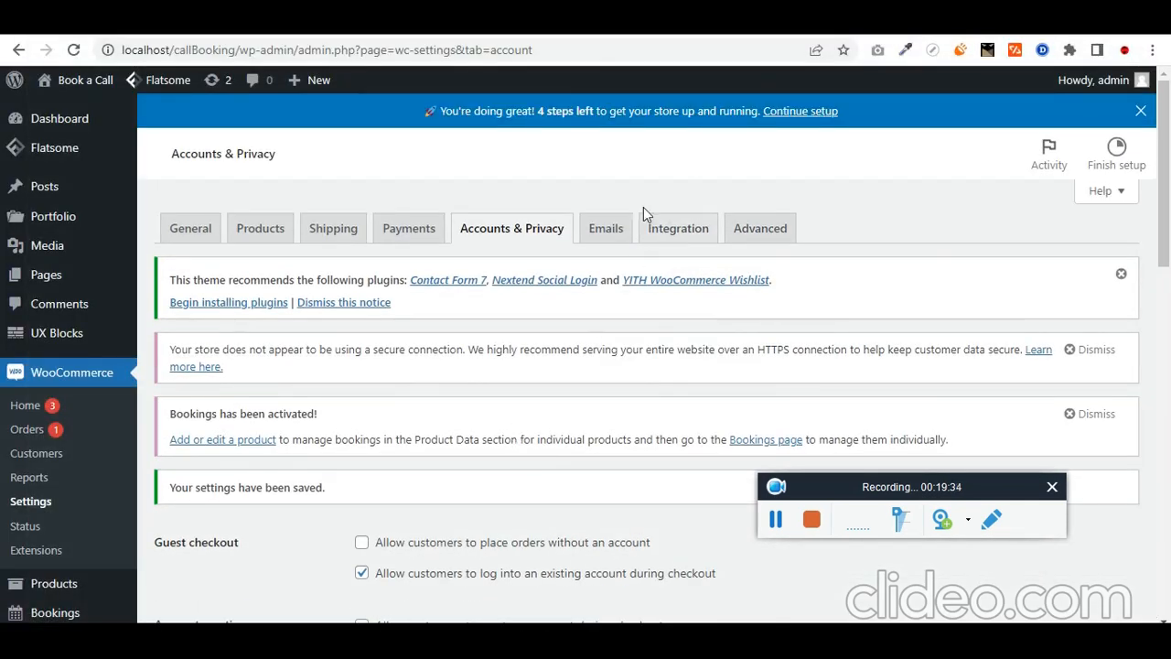
Step: In a new private window, load the members page and start booking the first listed member
key(ctrl+shift+n)
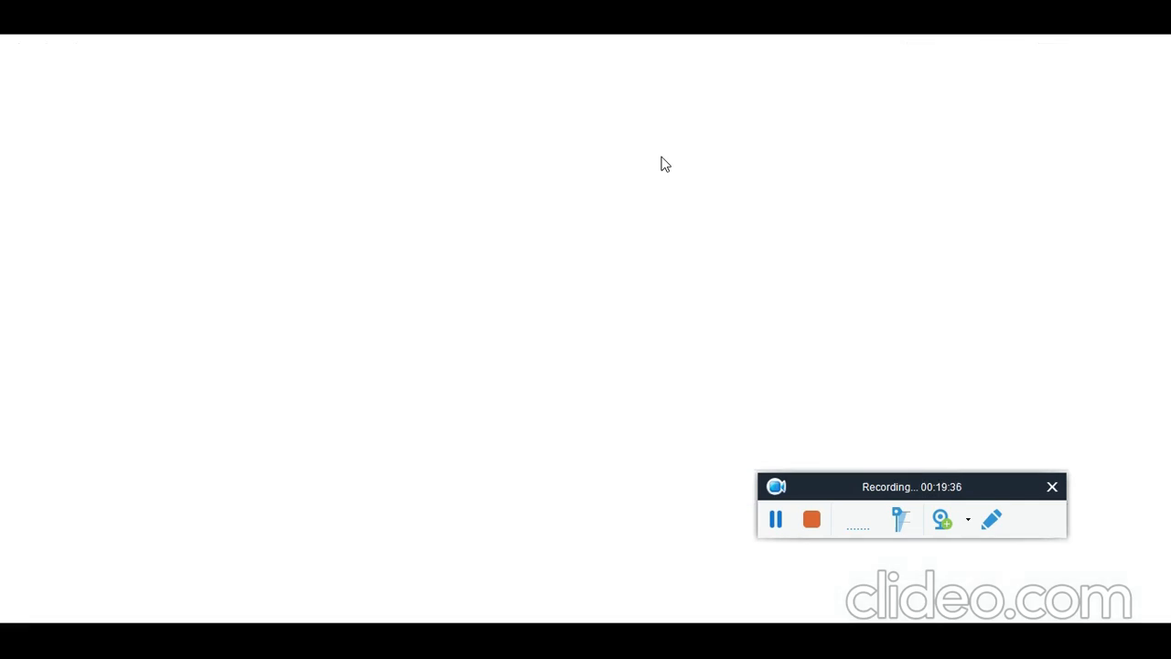
key(alt+Tab)
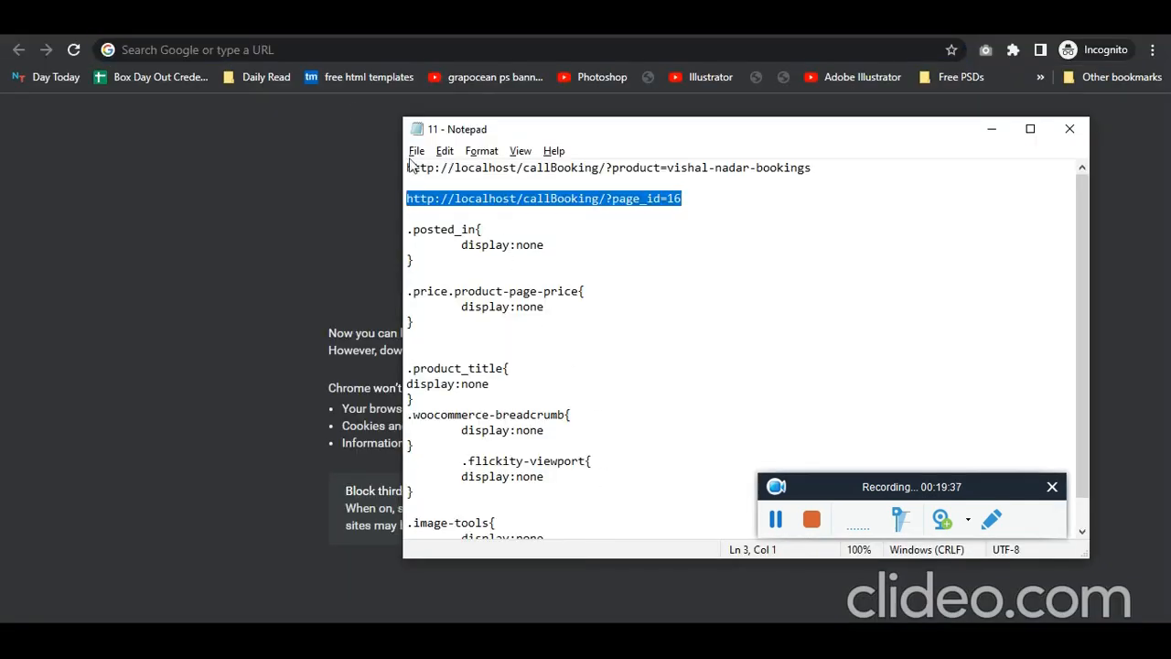
key(ctrl+c)
click(370, 49)
key(ctrl+v)
key(Return)
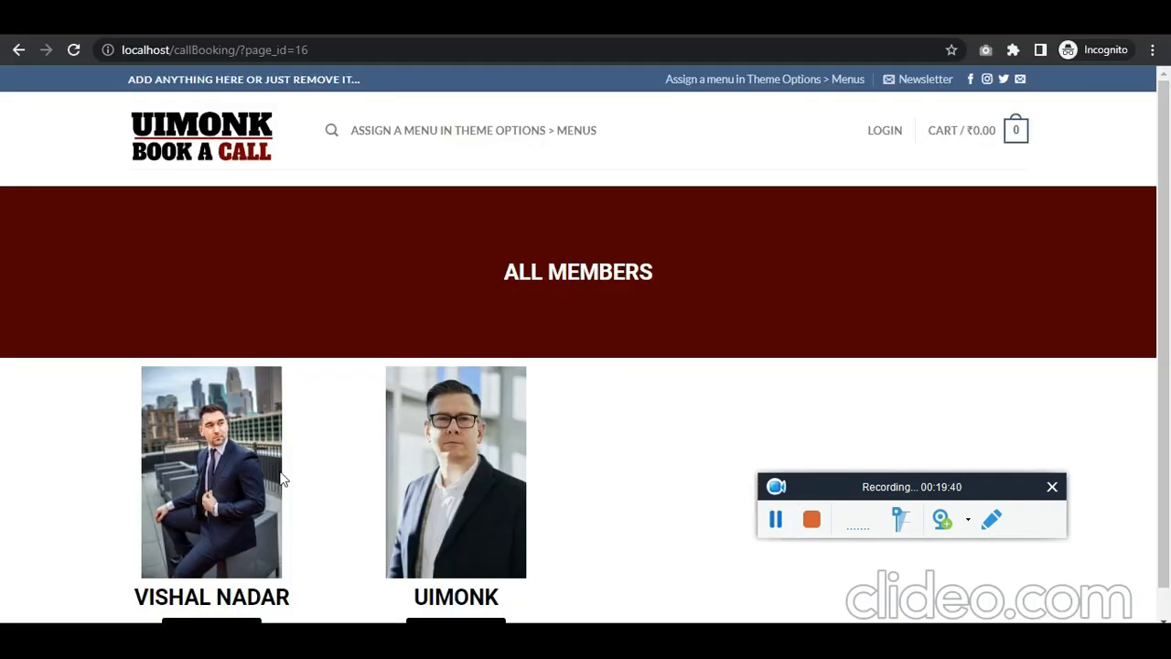
scroll(275, 513, down, 1)
click(222, 605)
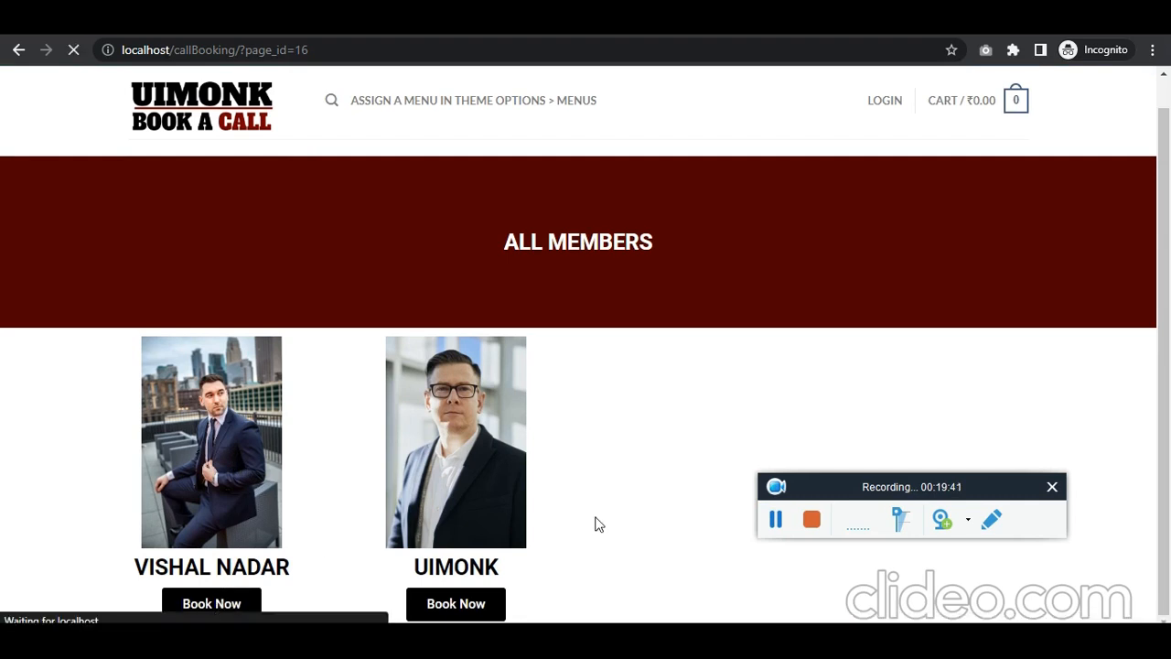
Step: Book the call for September 12 at 2:00 pm and proceed to checkout
scroll(886, 426, down, 2)
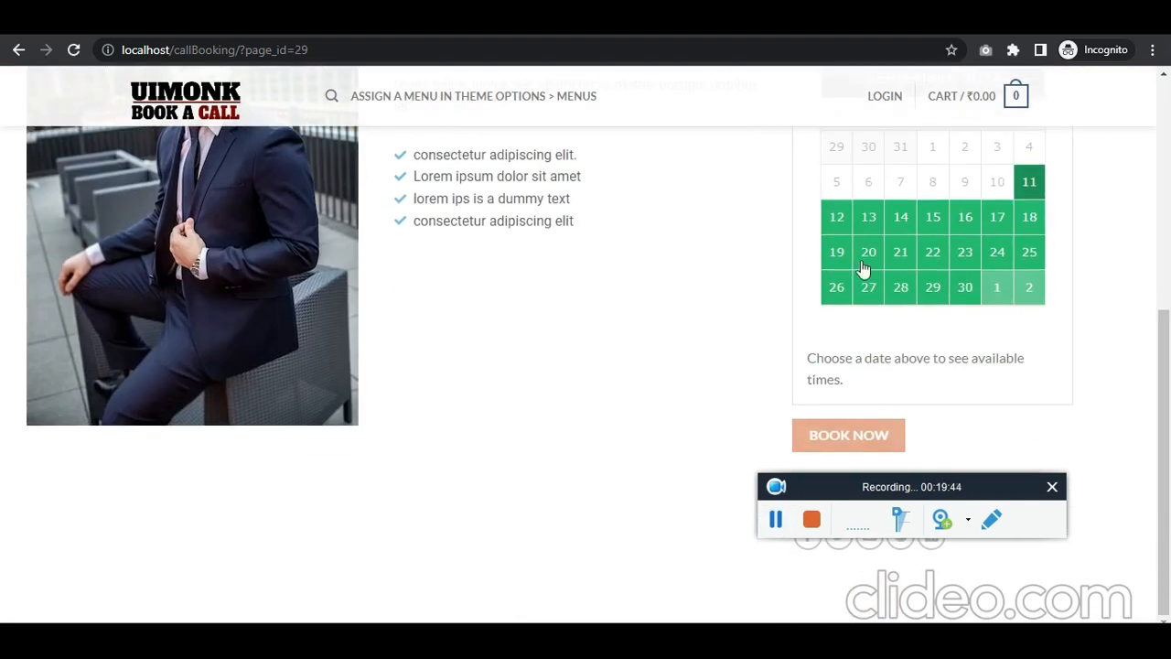
click(844, 220)
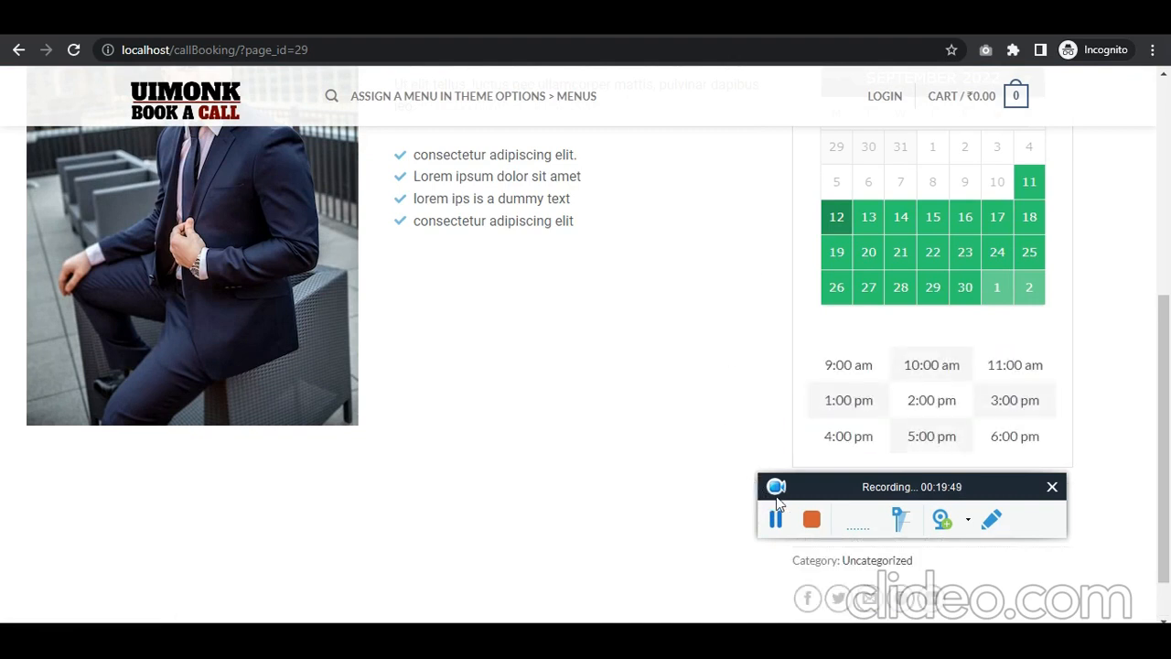
click(922, 408)
scroll(926, 423, down, 1)
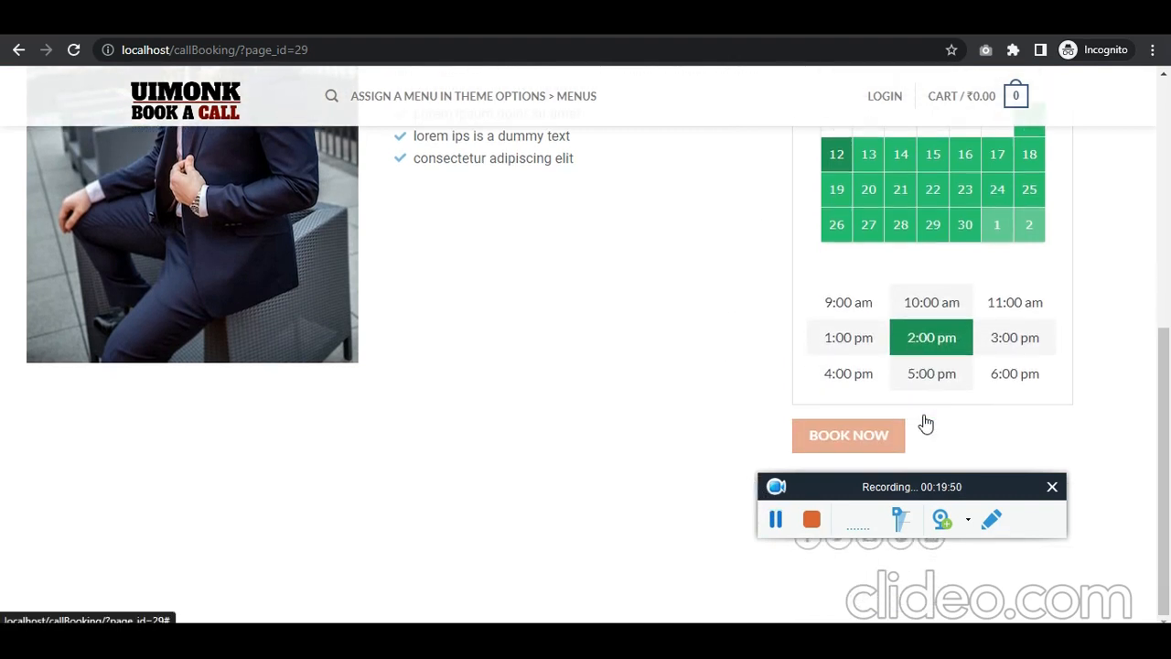
click(941, 348)
scroll(899, 398, down, 1)
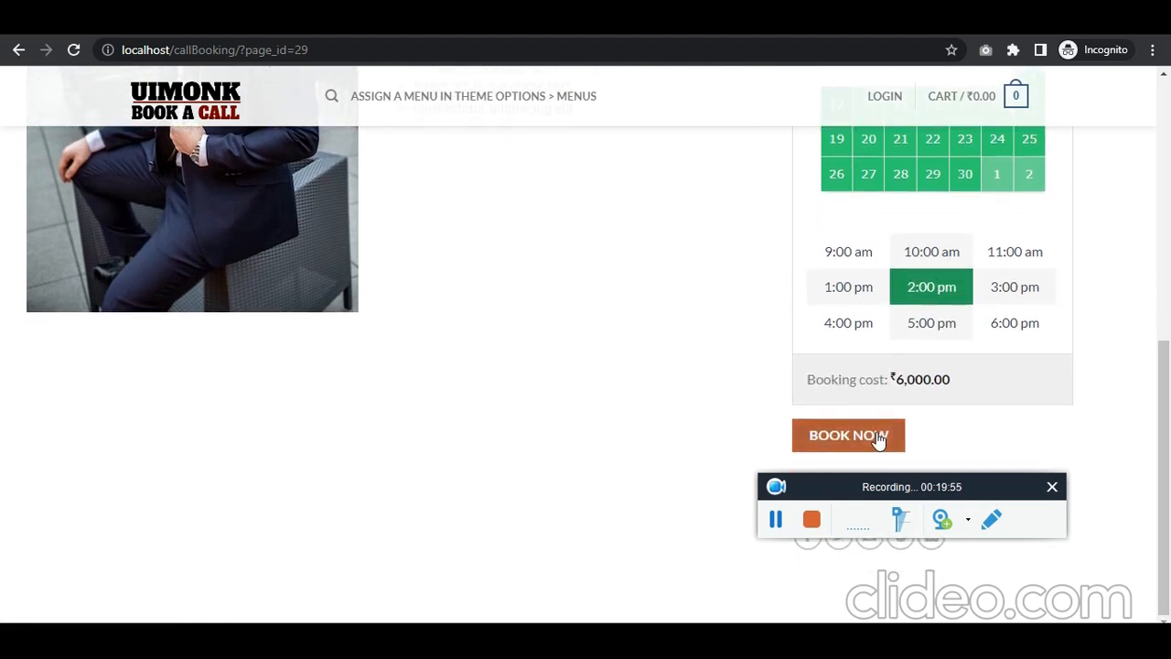
click(877, 436)
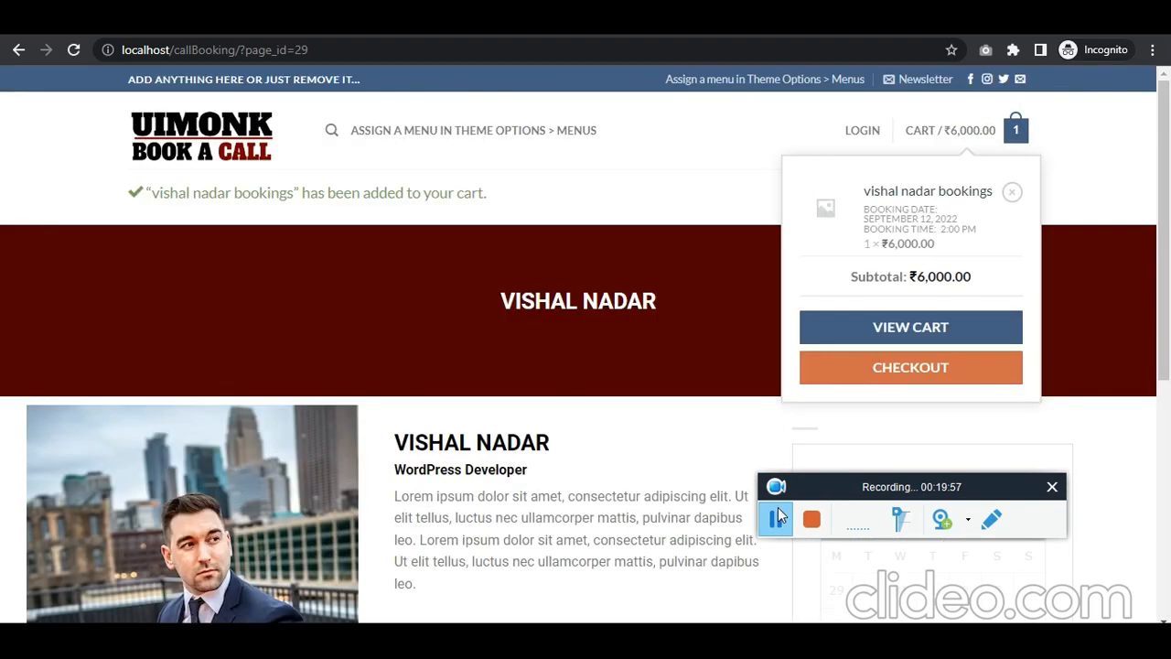
click(931, 371)
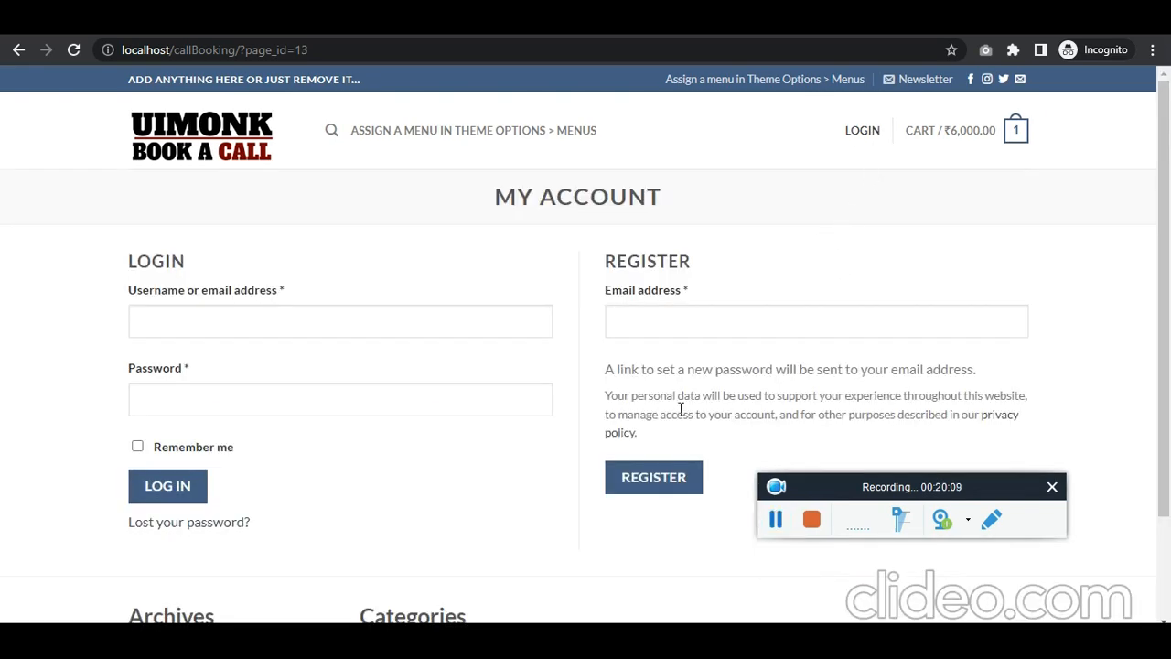
Step: Review the WooCommerce Accounts & Privacy settings in the admin window
key(alt+Tab)
key(alt+Tab)
scroll(501, 377, down, 1)
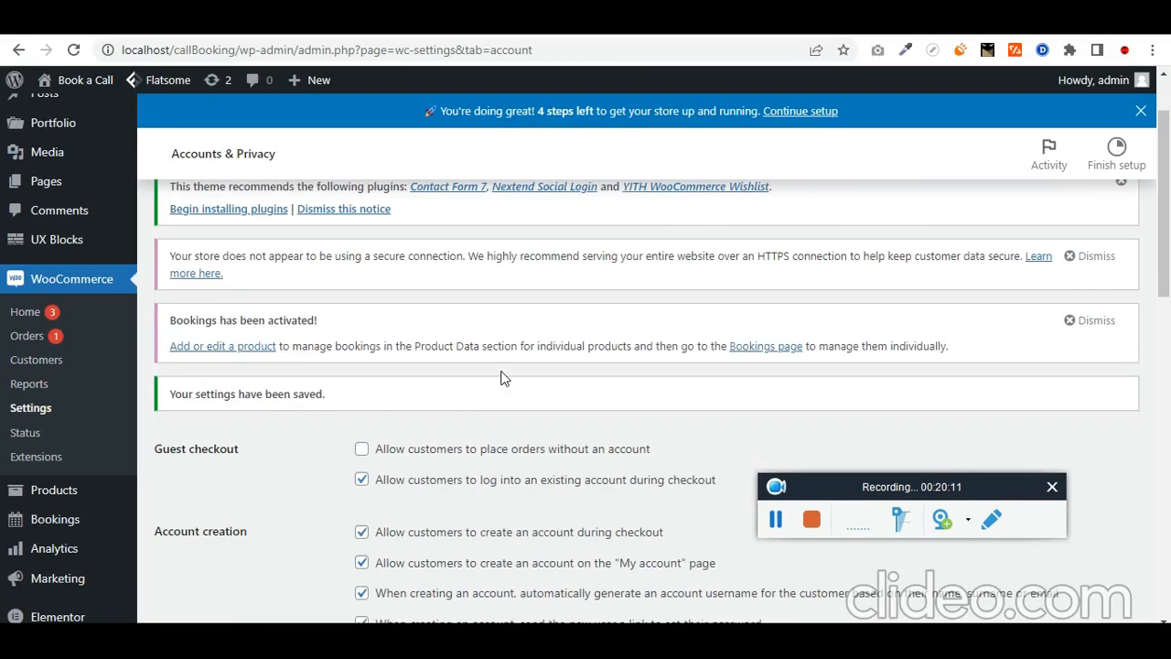
scroll(500, 377, down, 2)
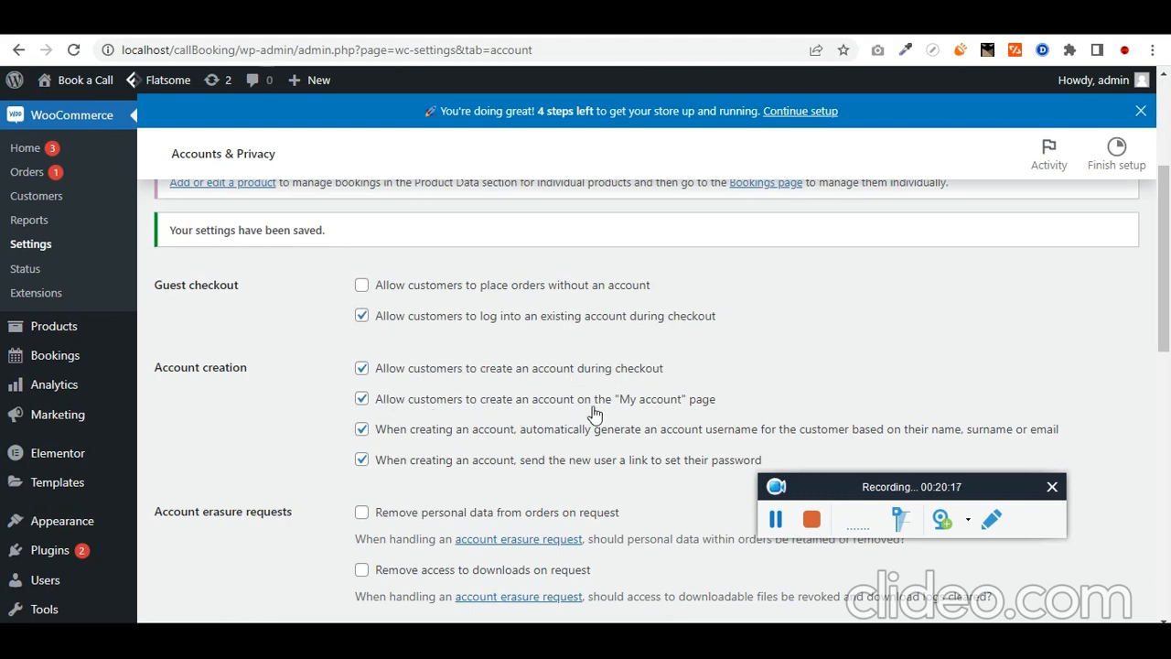
key(alt+Tab)
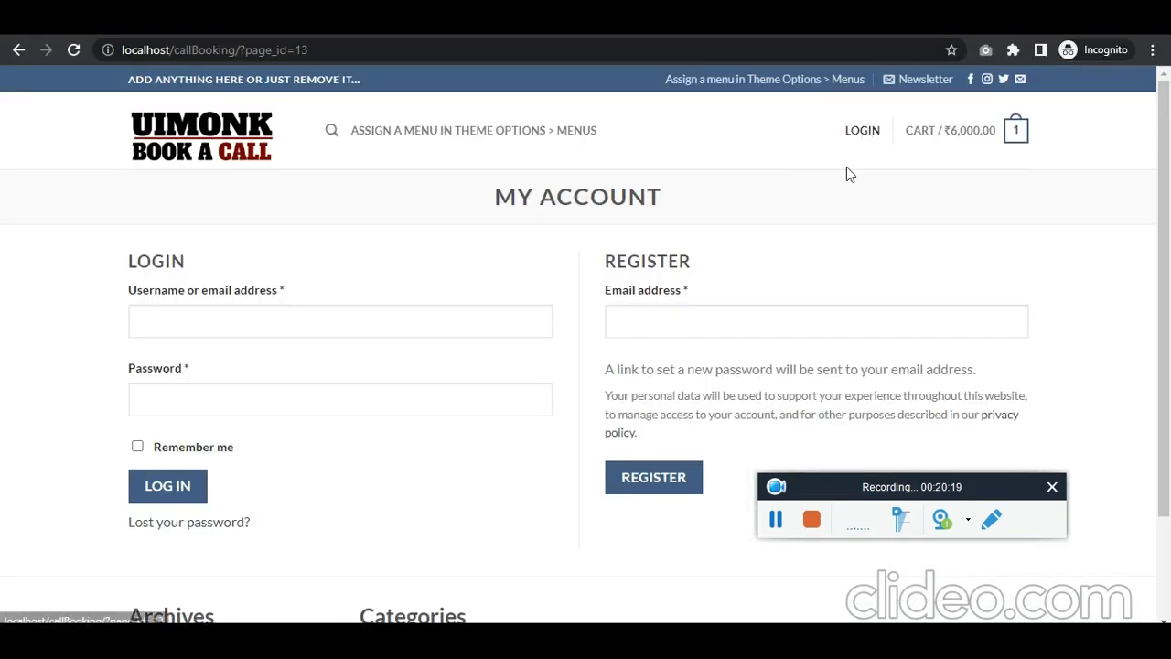
Step: Register a new customer account on My Account with an e-mail address
click(702, 322)
text(aaa@gmail.com)
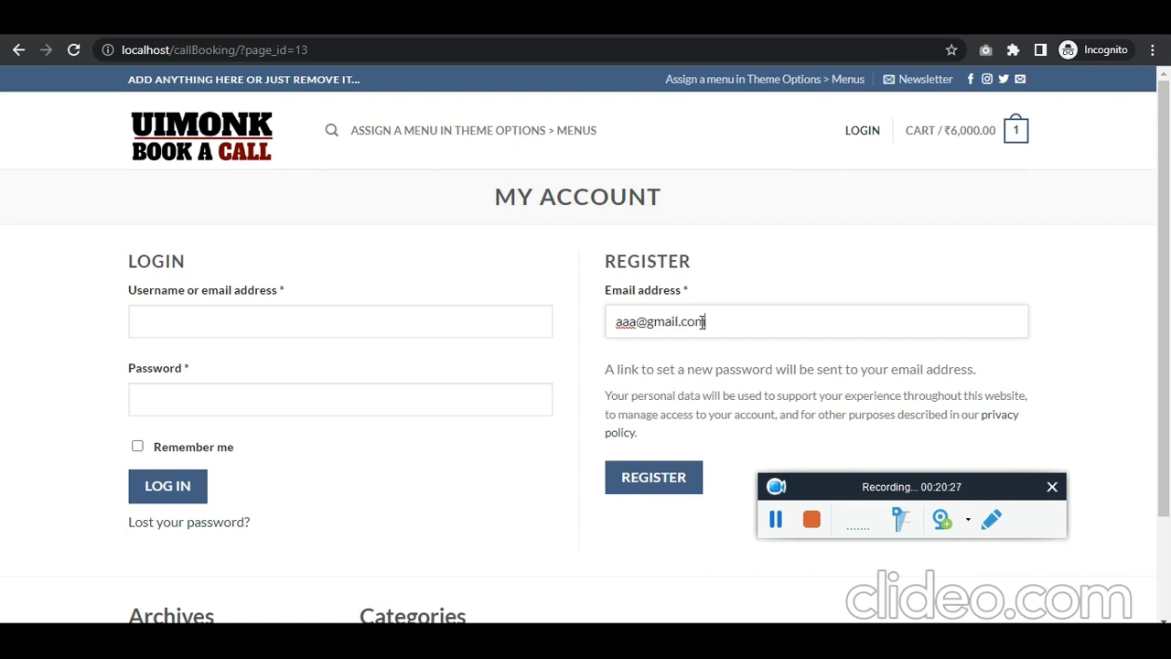
key(ctrl+a)
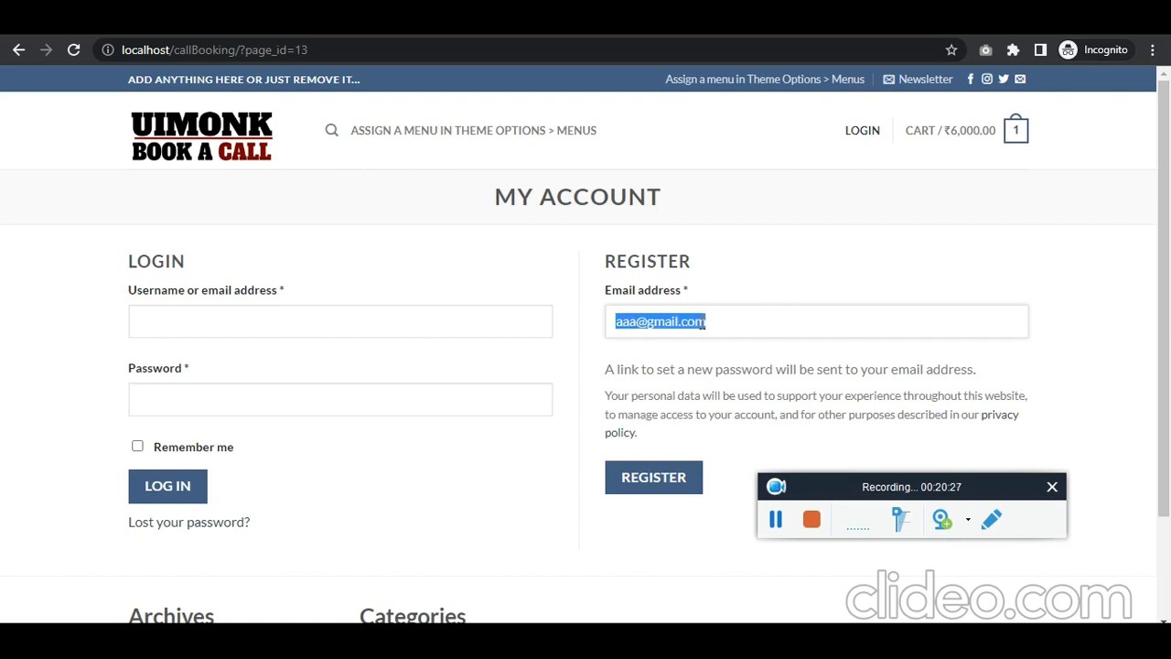
click(666, 478)
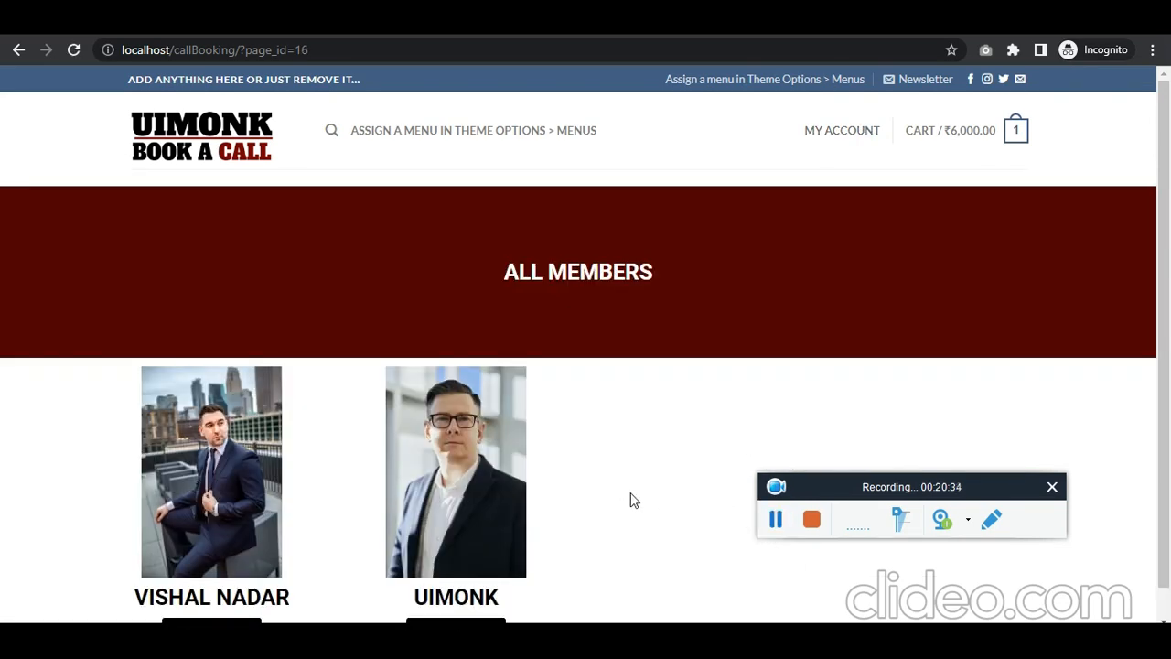
Step: Book the first member for September 22 at 10:00 am and check out both bookings cash on delivery
scroll(264, 600, down, 1)
click(229, 603)
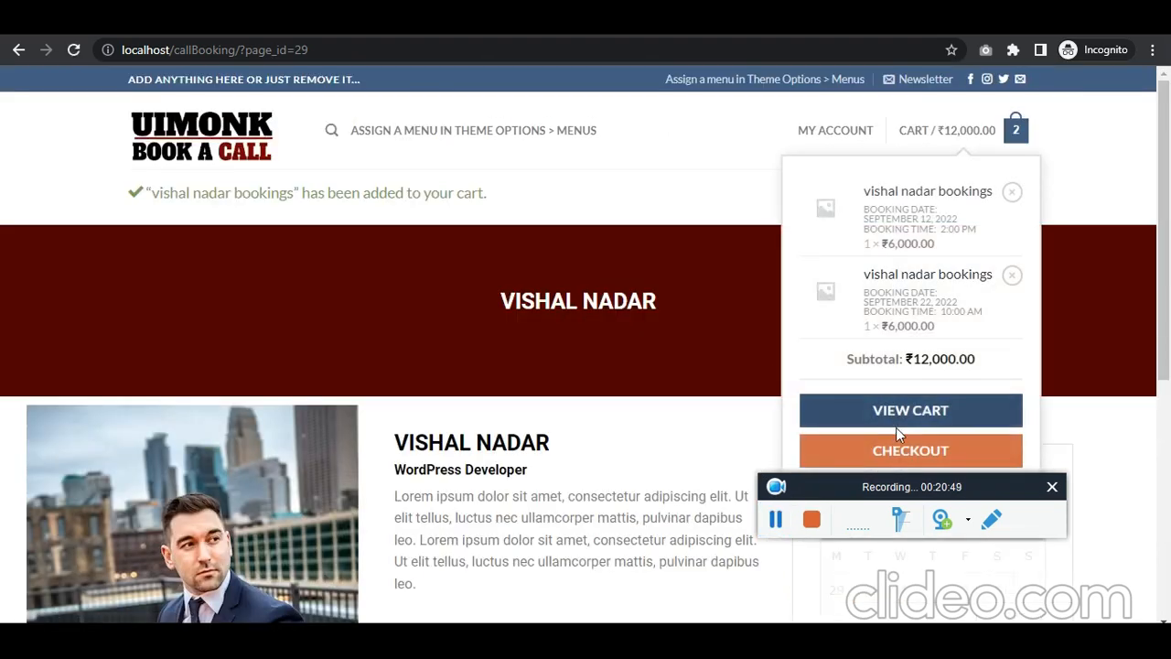
click(901, 448)
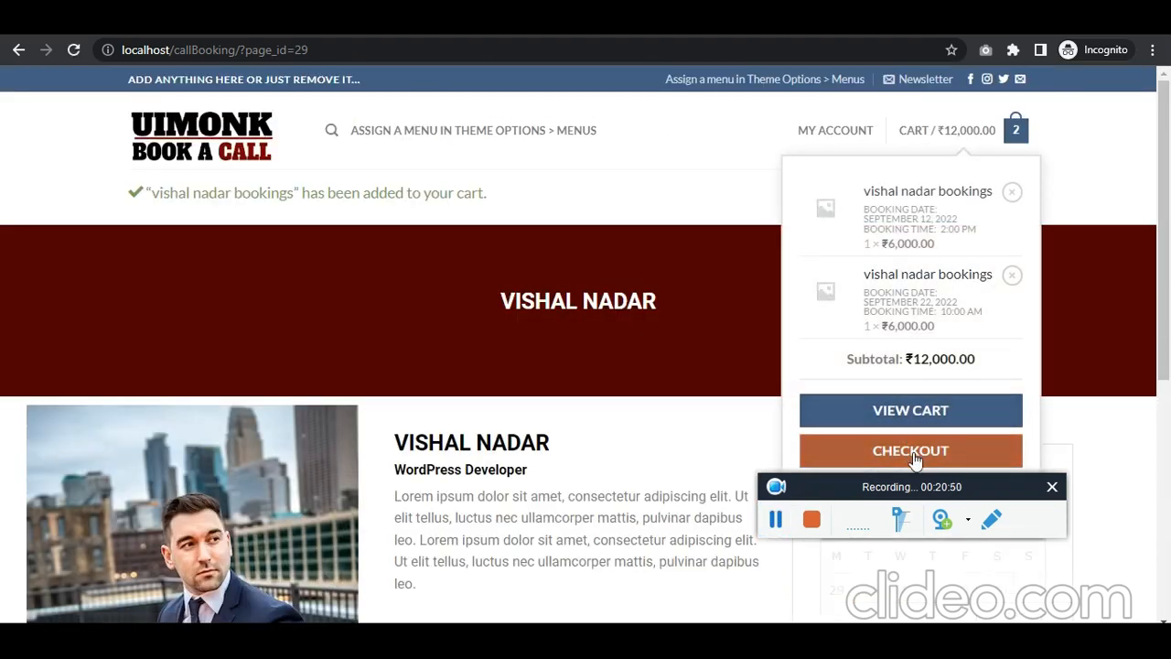
click(776, 519)
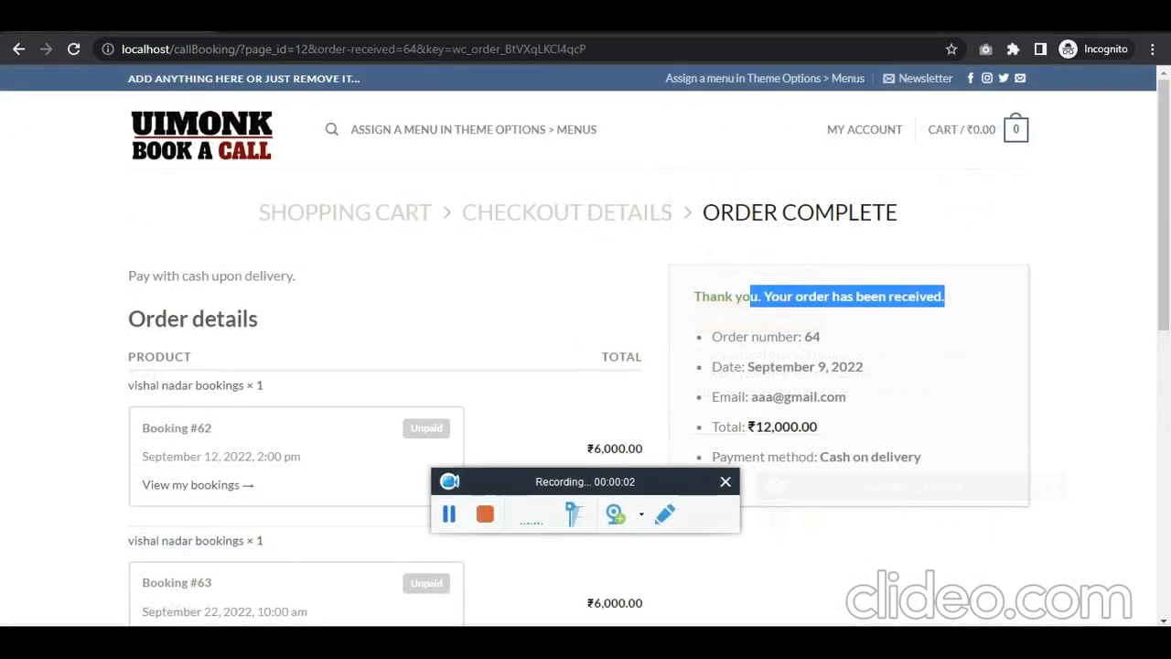
click(483, 643)
click(390, 593)
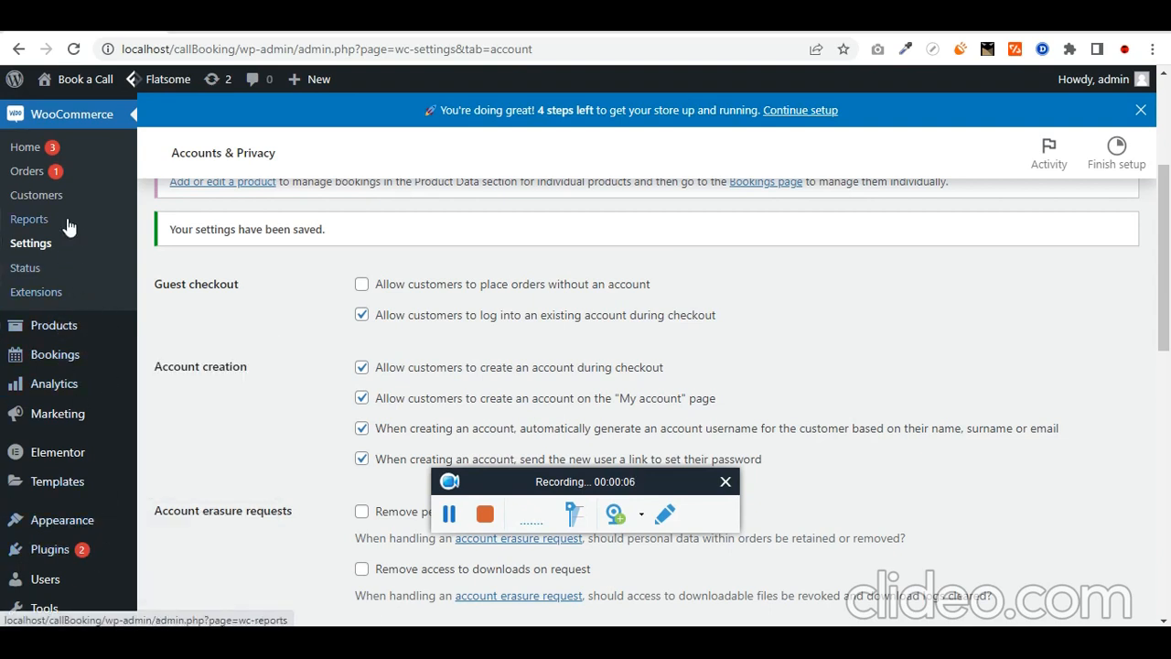
Step: Check the admin Orders list, then view the customer's Processing ₹12,000.00 order under My Account Orders
click(28, 172)
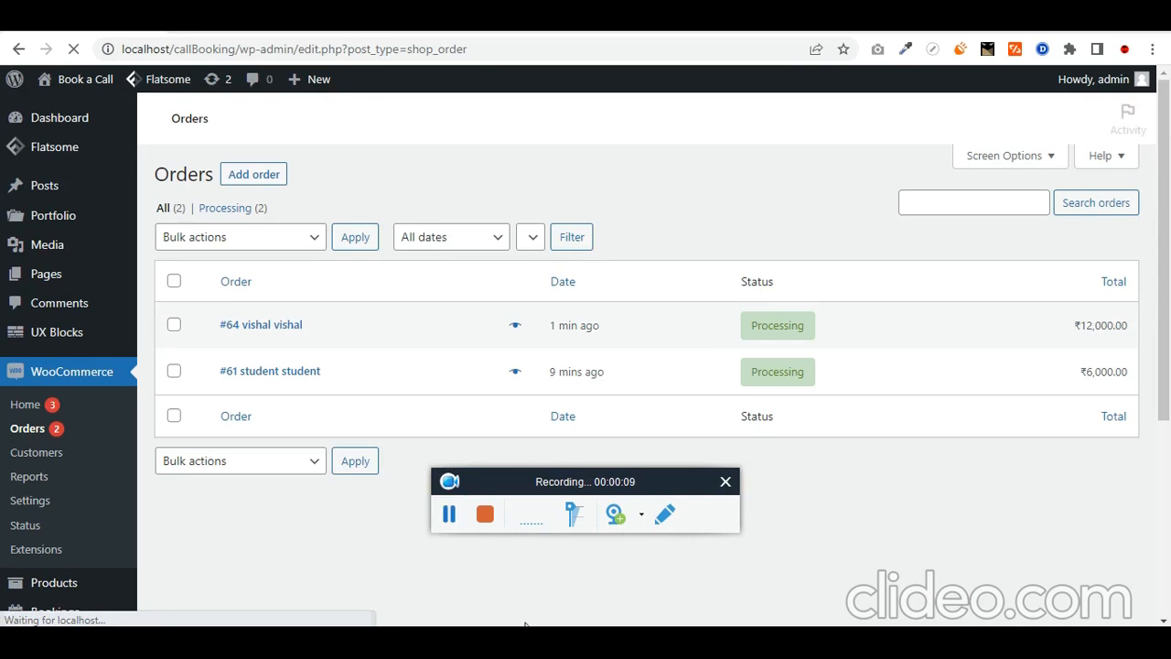
click(483, 643)
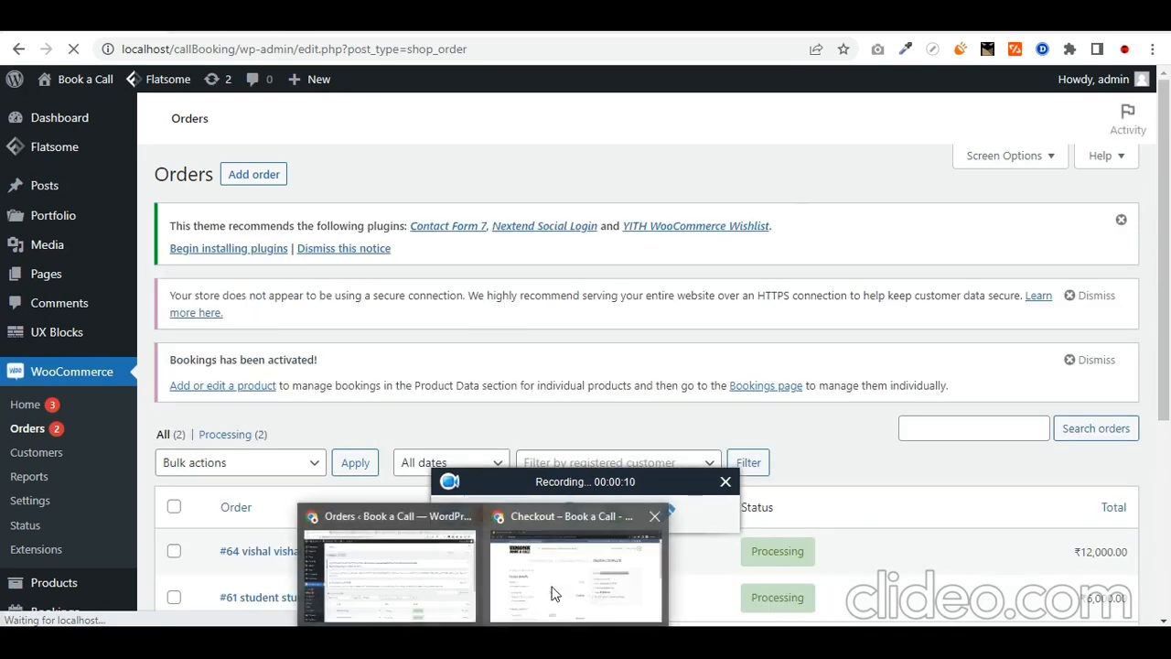
click(553, 593)
mouse_move(877, 136)
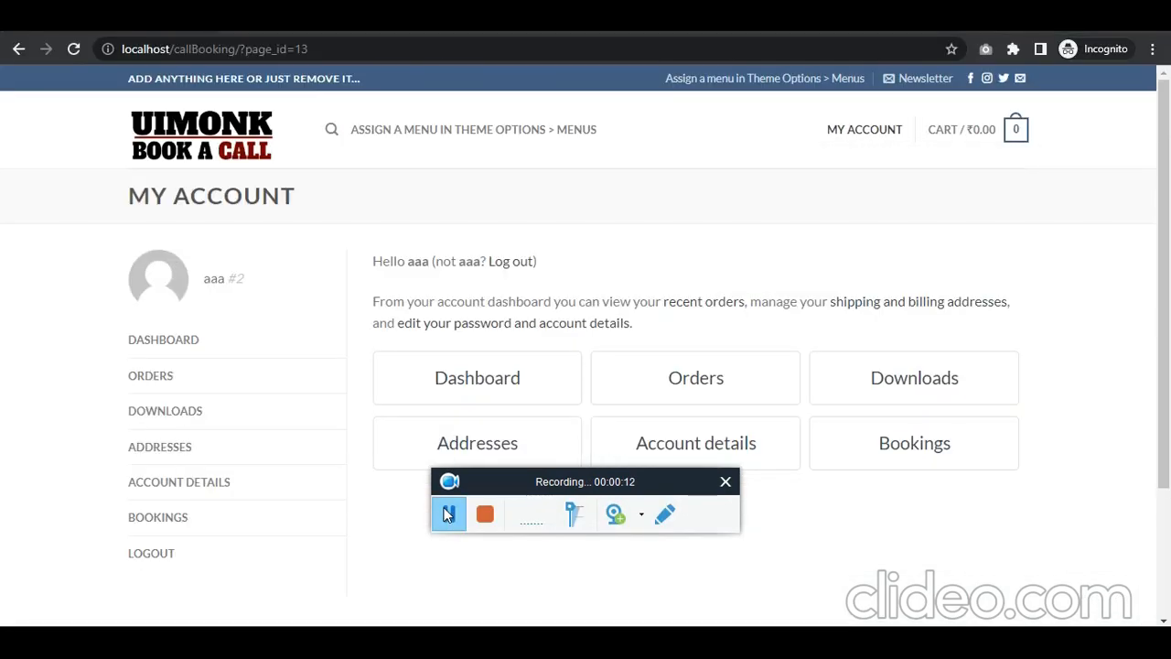
click(181, 387)
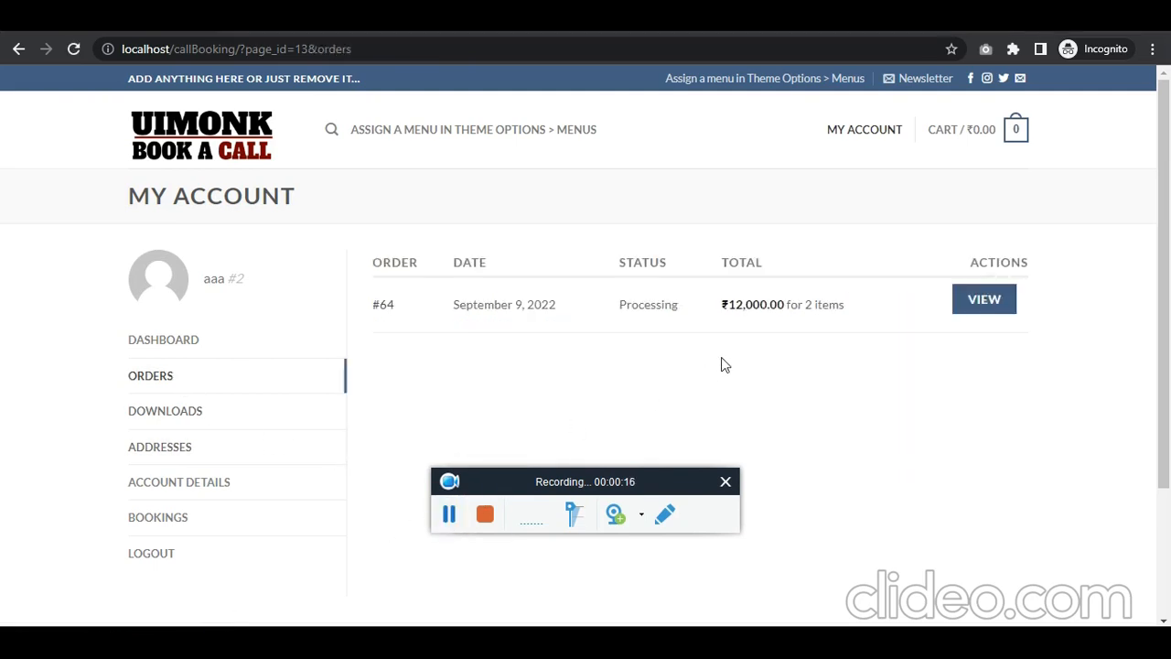
drag(876, 308, 425, 310)
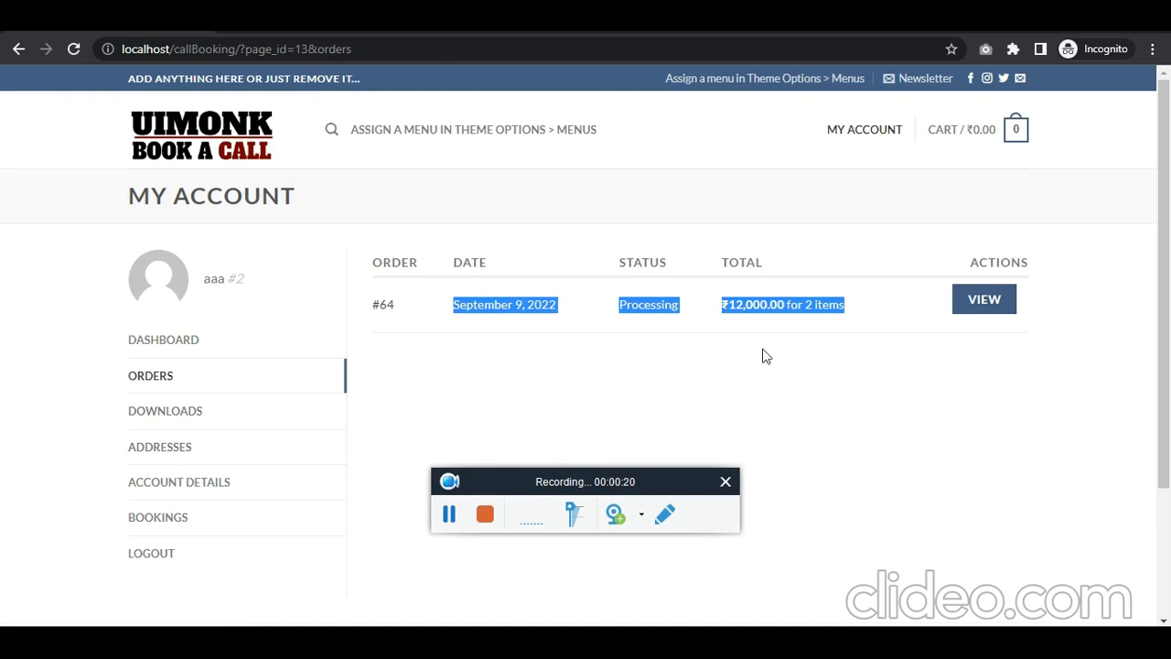
Step: Install and activate WC Cancel Order, then reload the customer's orders page
click(448, 517)
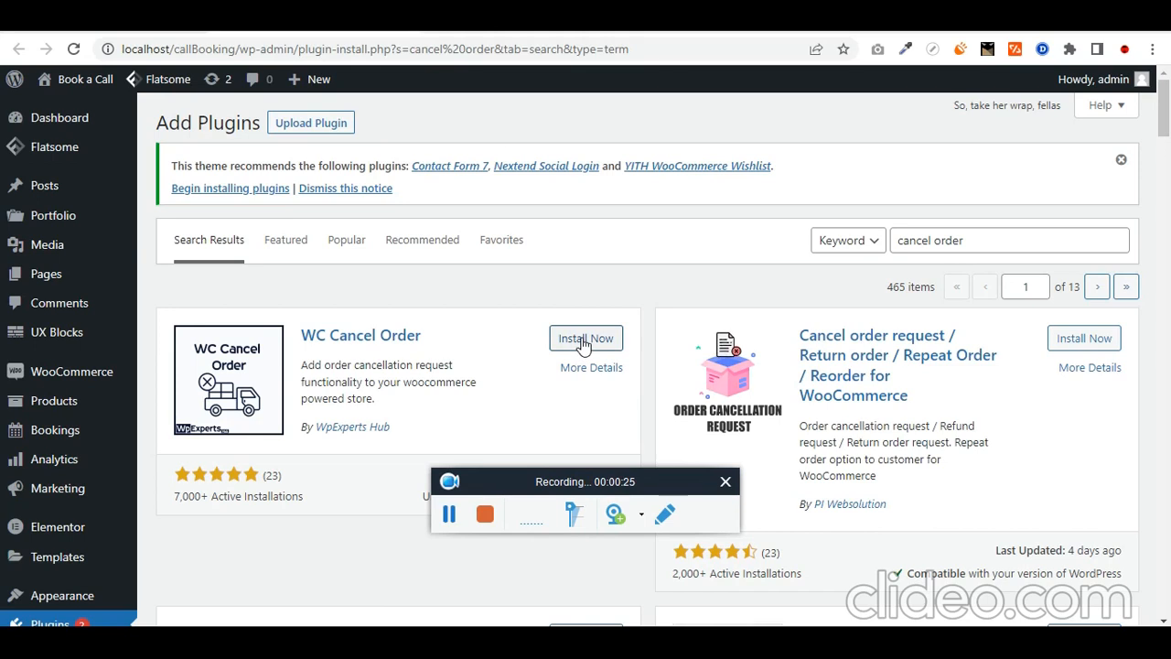
click(577, 338)
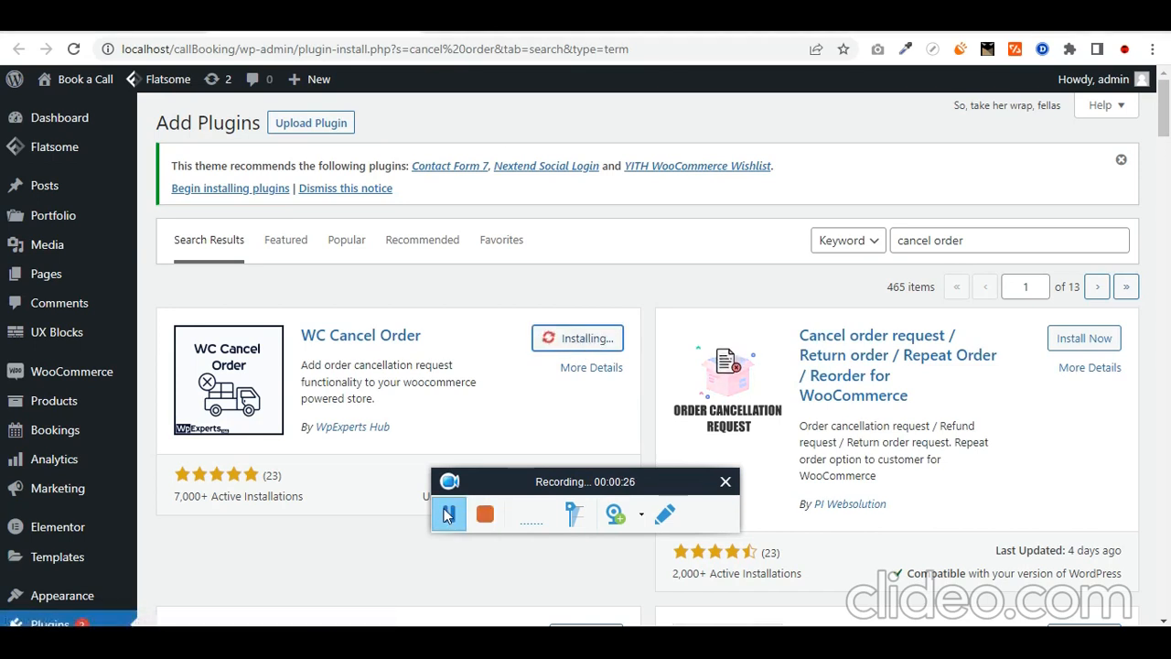
click(446, 515)
click(577, 337)
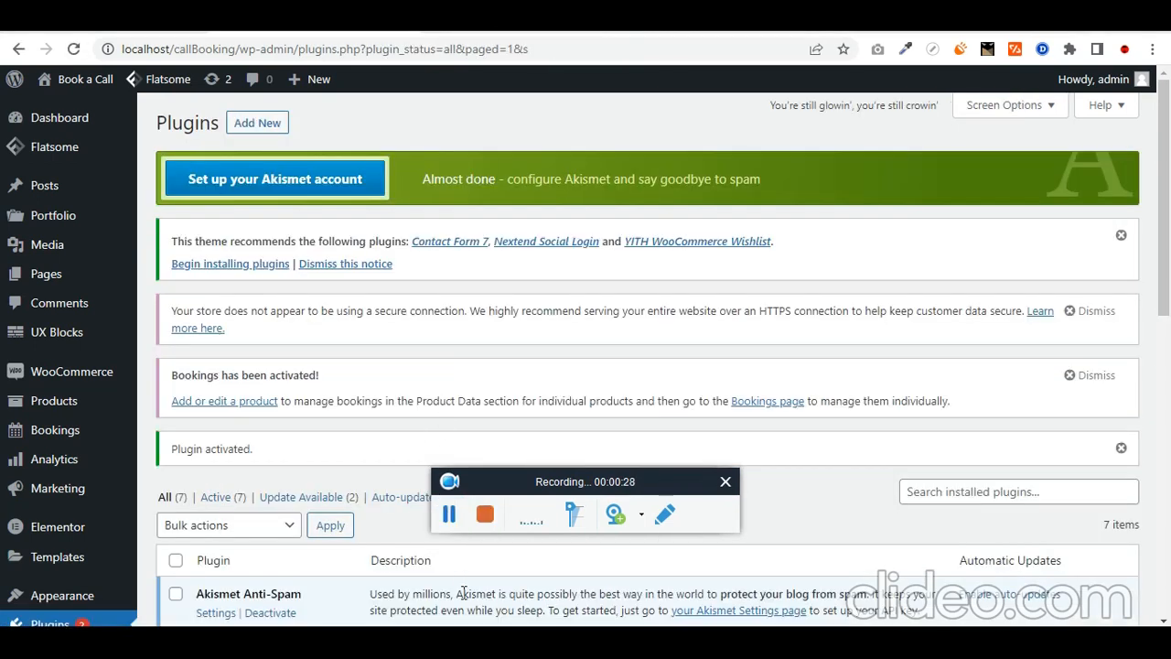
click(596, 557)
key(F5)
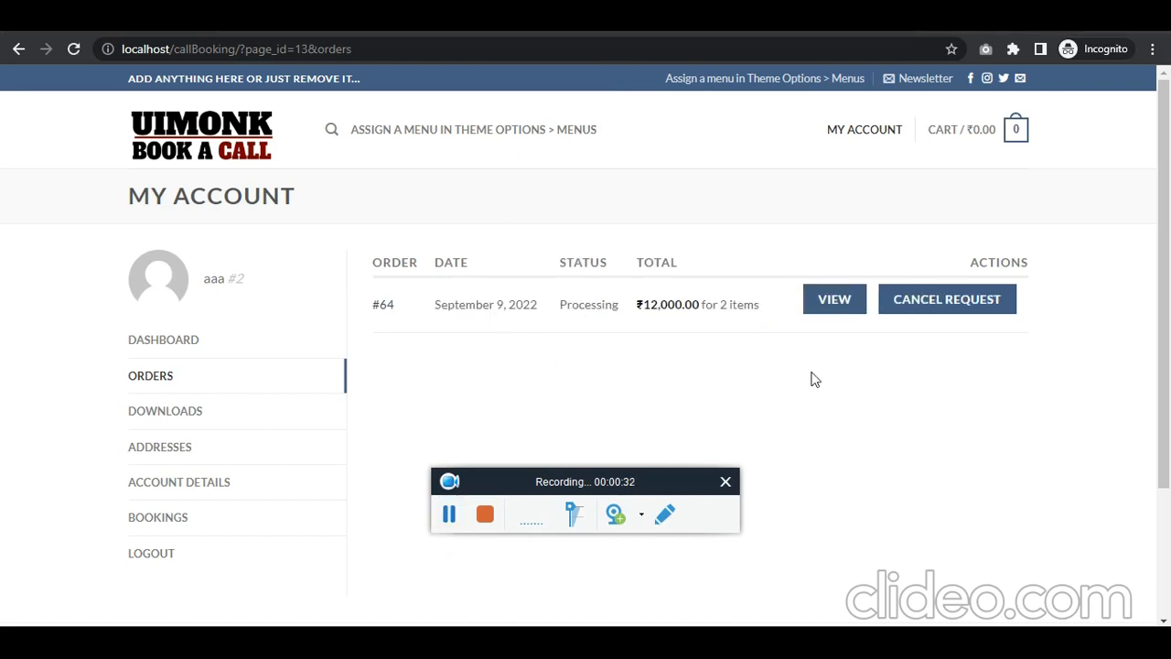
Step: As the customer, send a cancellation request for order #64 with cancellation details
click(956, 306)
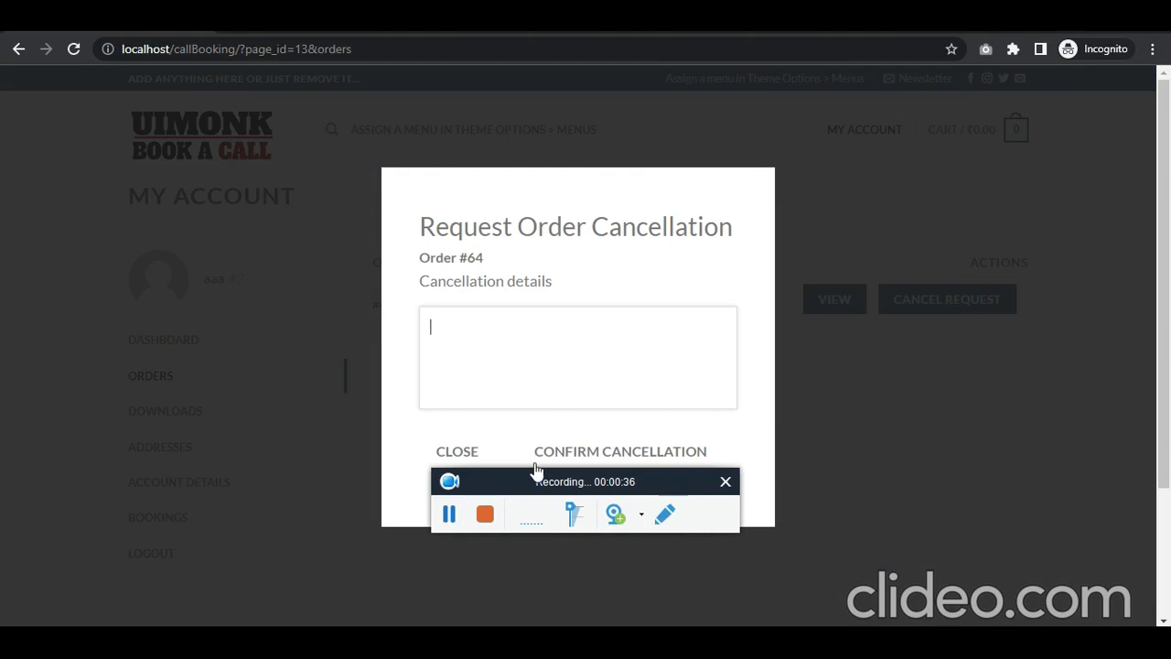
drag(528, 480, 885, 419)
click(643, 455)
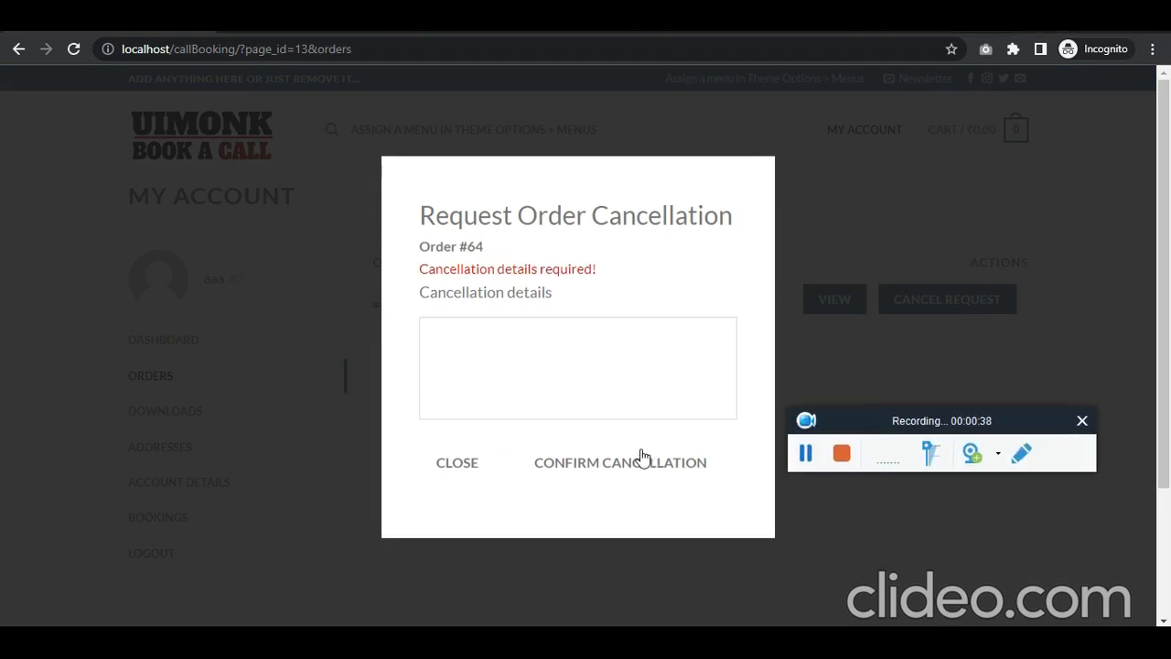
click(597, 396)
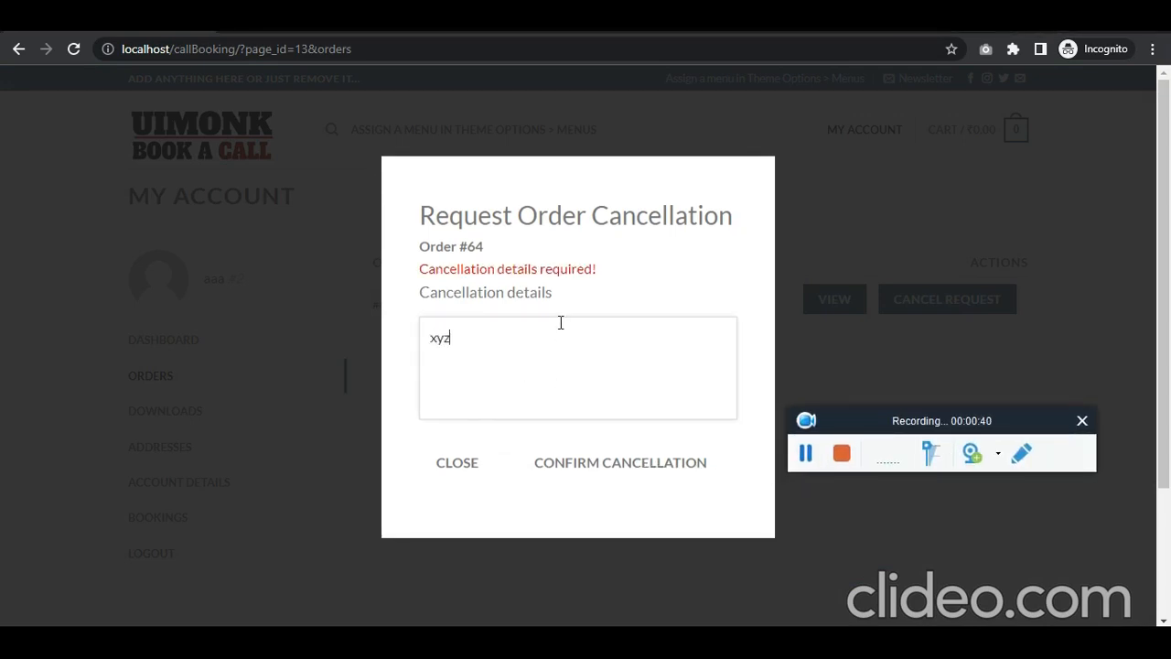
click(615, 478)
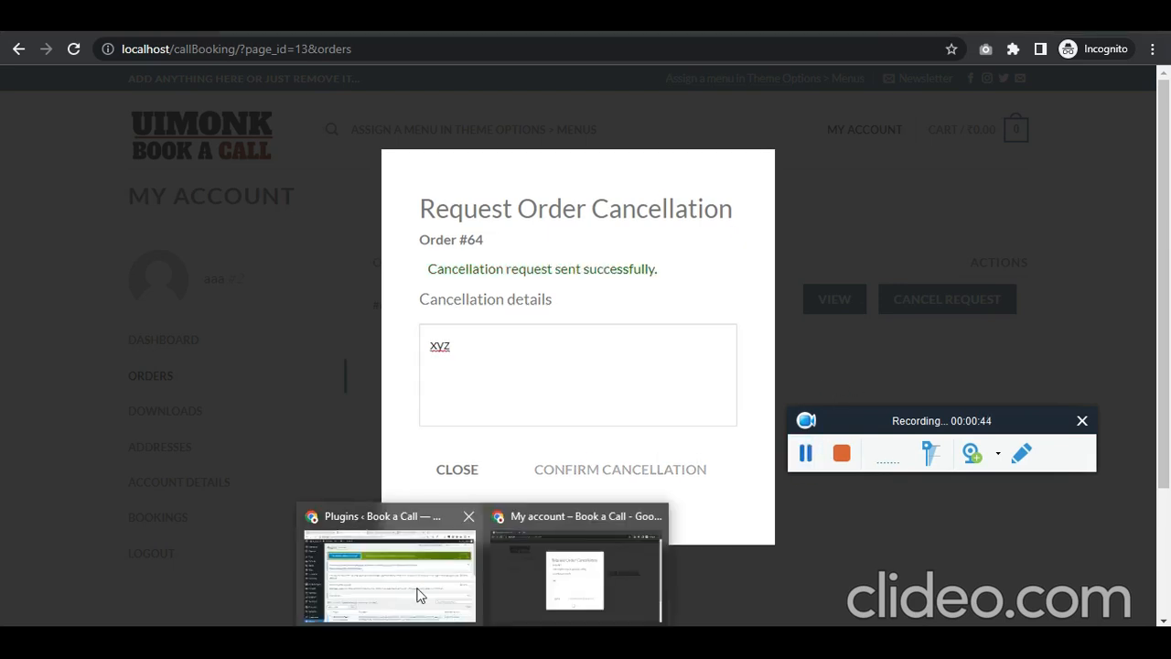
Step: Check the admin WooCommerce Orders list for the ₹12,000 order now marked Cancel Request
click(393, 577)
scroll(117, 314, down, 1)
scroll(104, 293, up, 1)
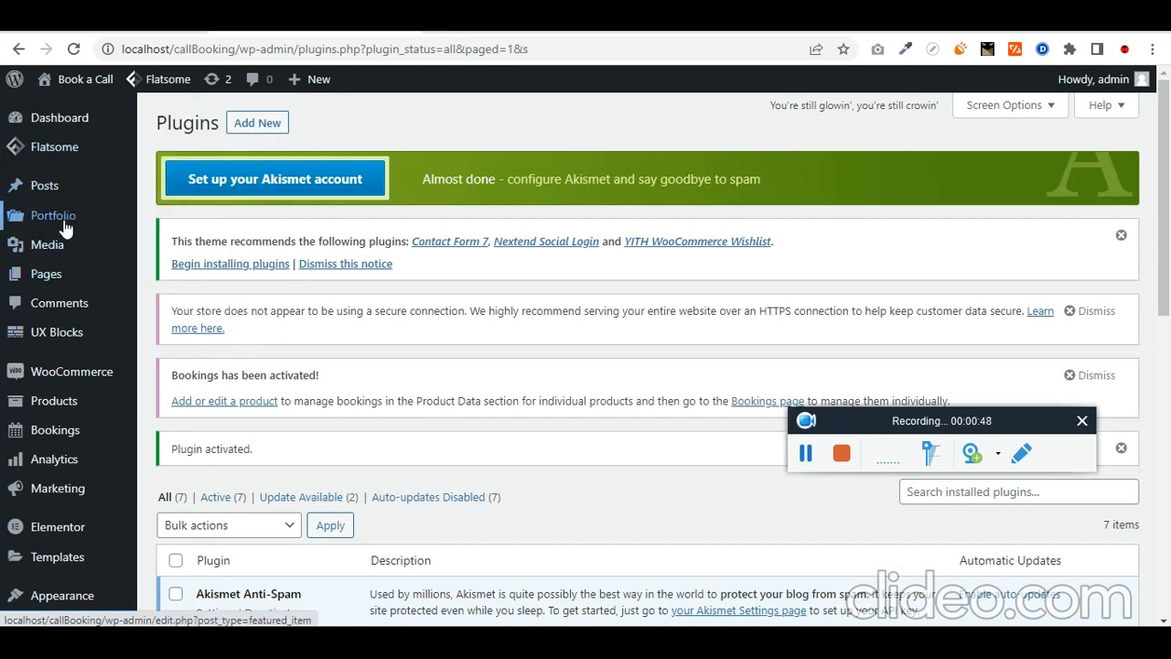
mouse_move(101, 371)
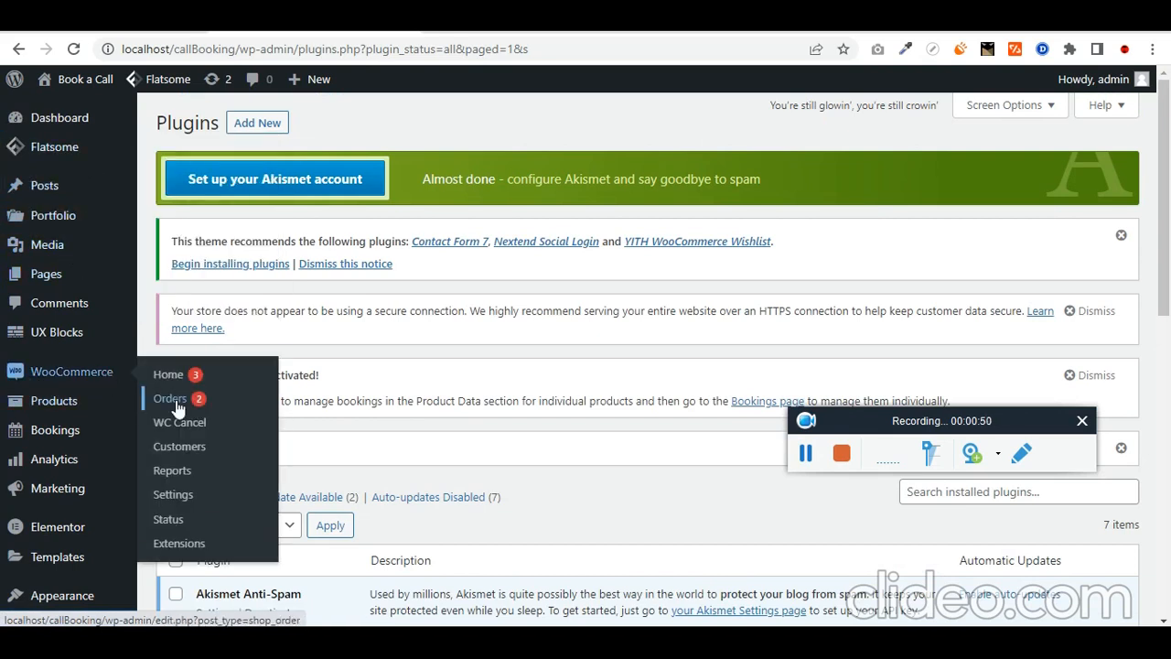
click(805, 453)
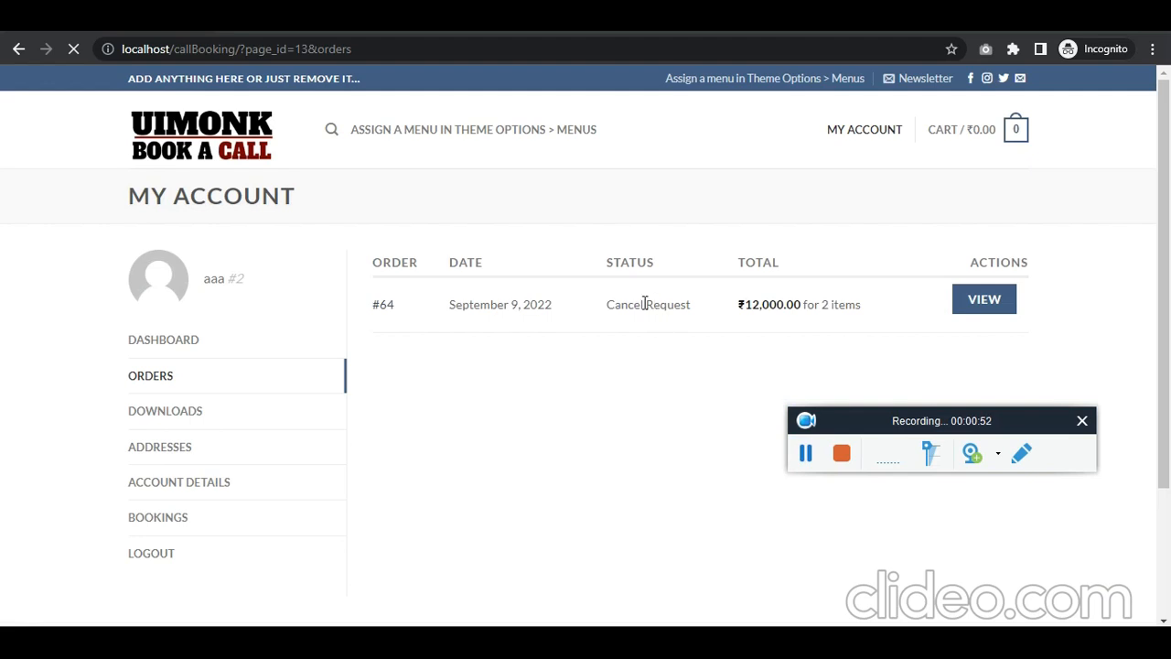
drag(614, 306, 692, 309)
key(alt+Tab)
scroll(625, 434, down, 3)
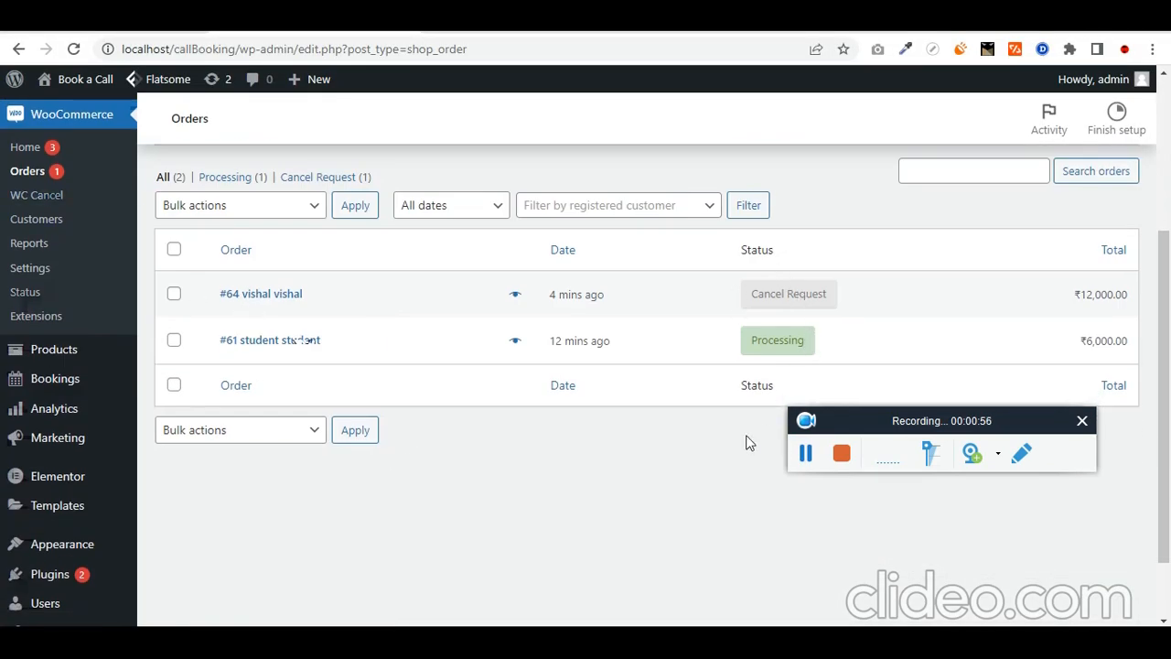
scroll(698, 529, up, 3)
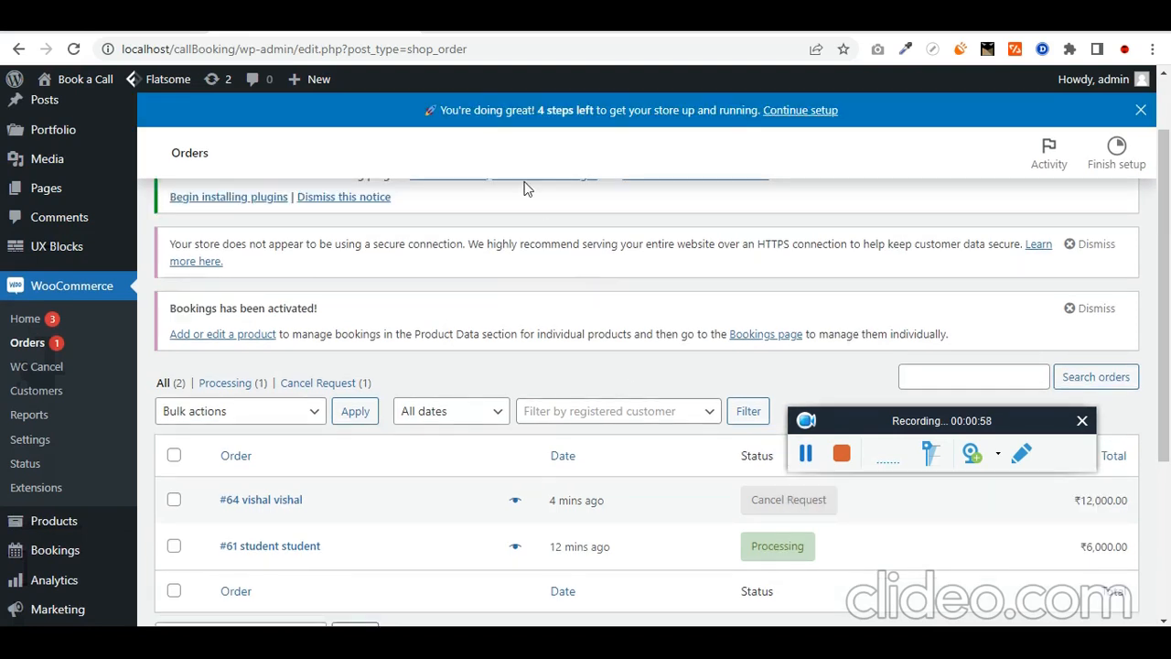